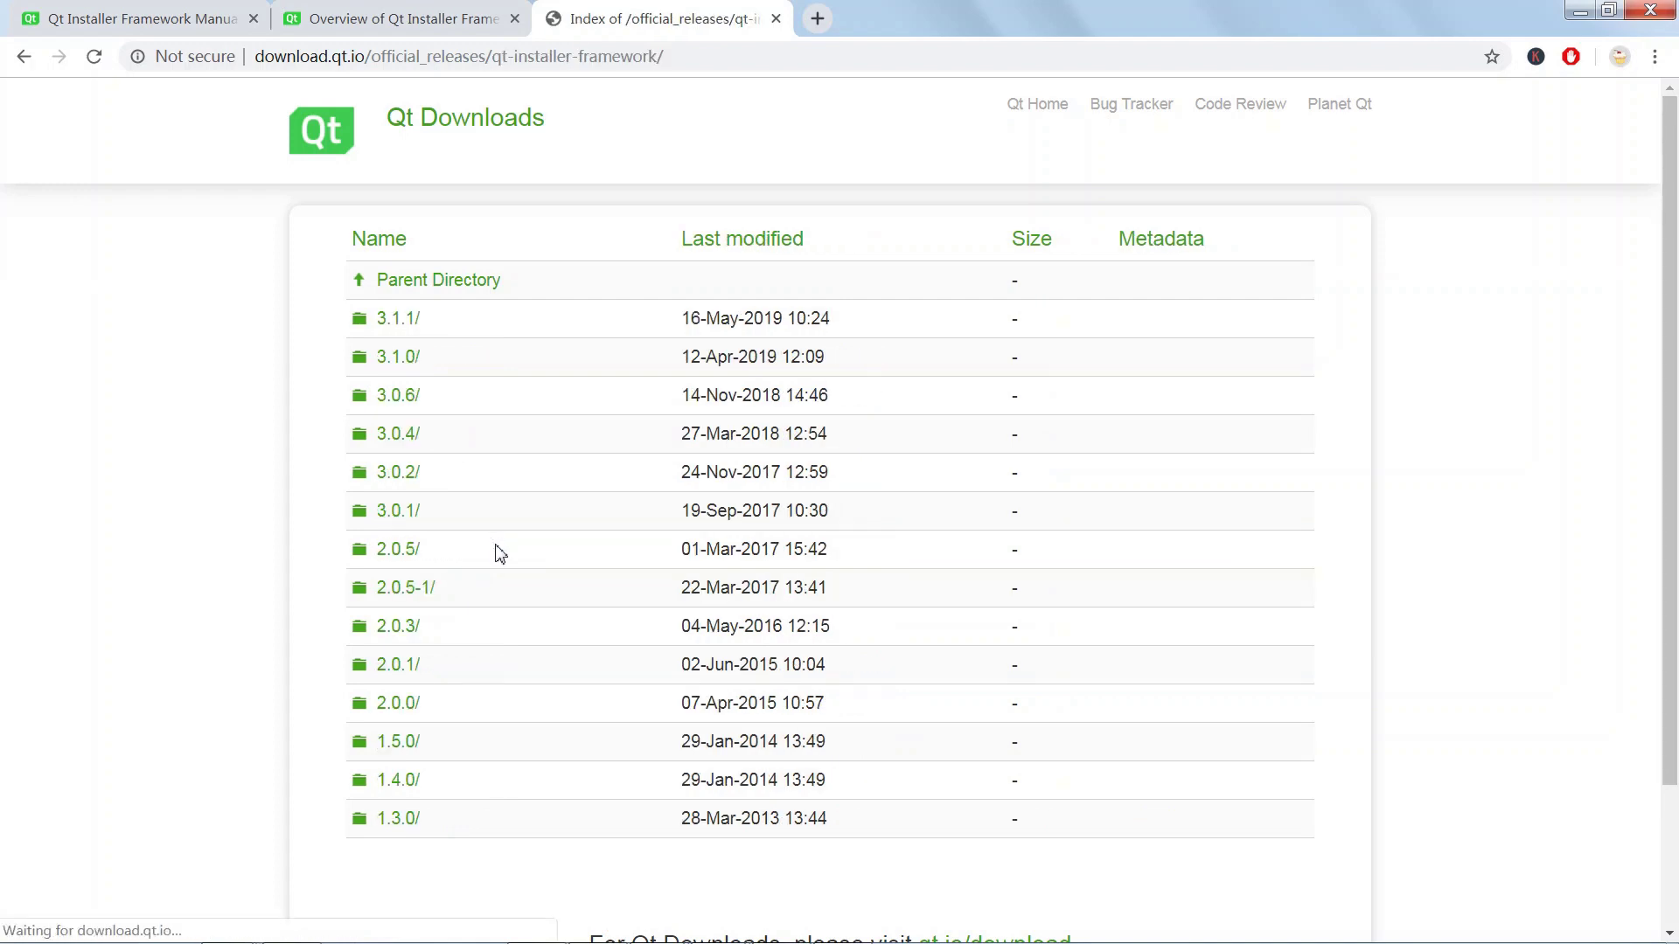
Open the 3.1.1 release listing of the Qt Installer Framework downloads.
left_click(407, 322)
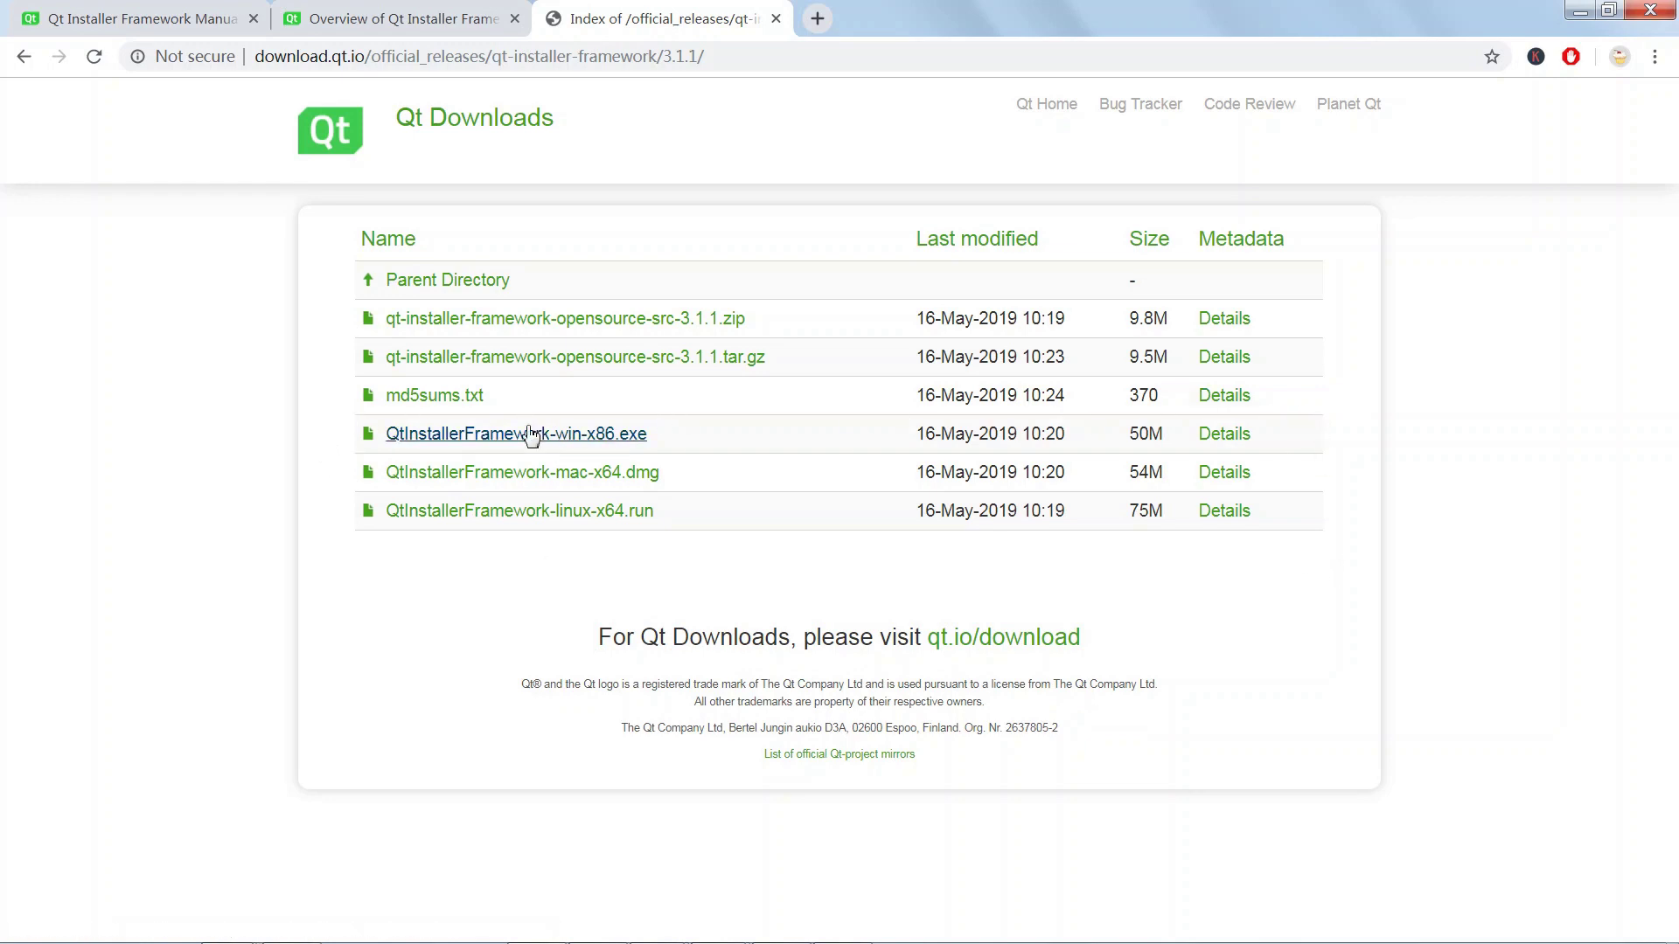
Switch to the file explorer, browse to C:\Qt\QtIFW-3.1.1\bin and select the binarycreator program.
mouse_move(83, 941)
left_click(29, 923)
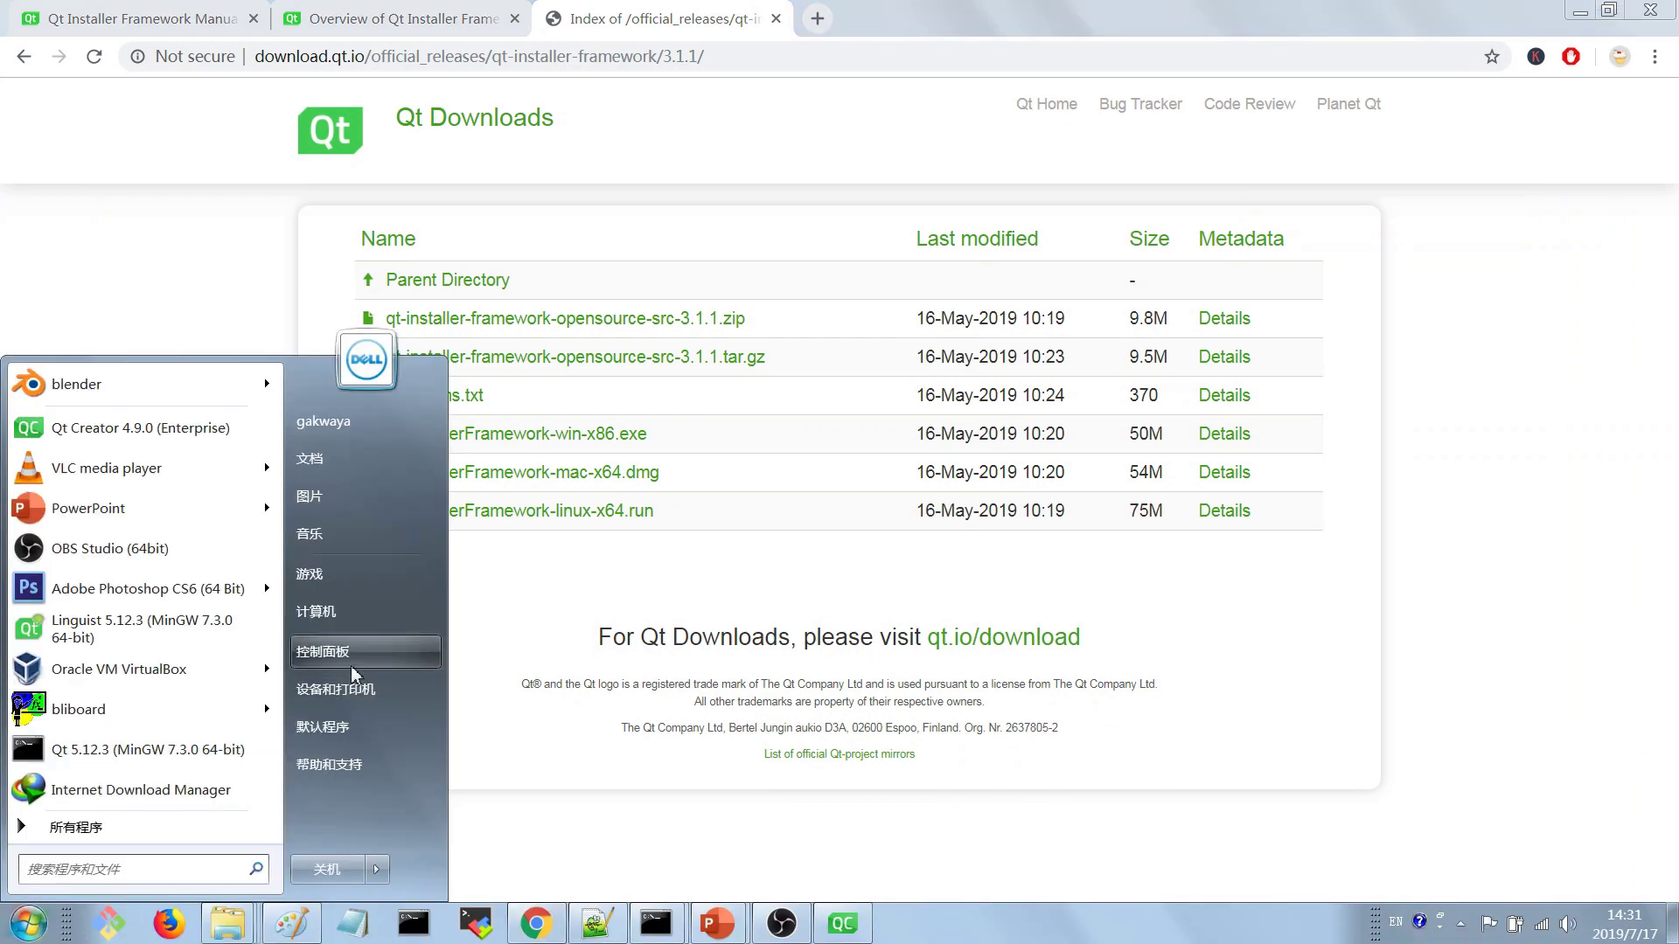
left_click(354, 619)
double_click(988, 249)
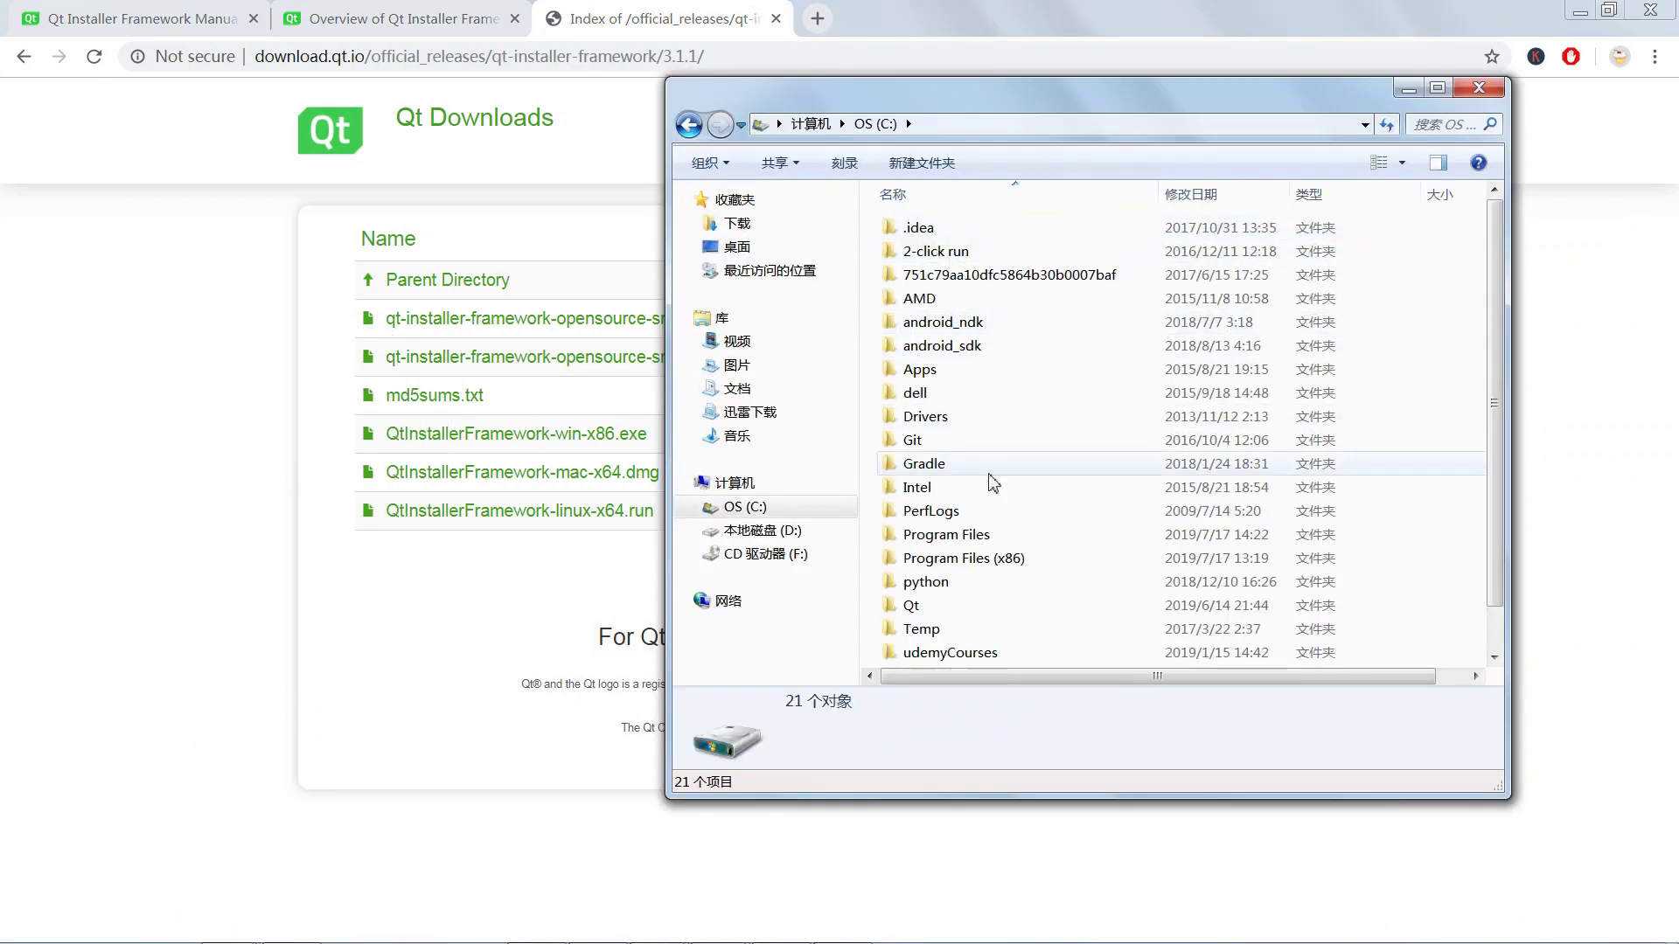
double_click(928, 607)
key("BackSpace")
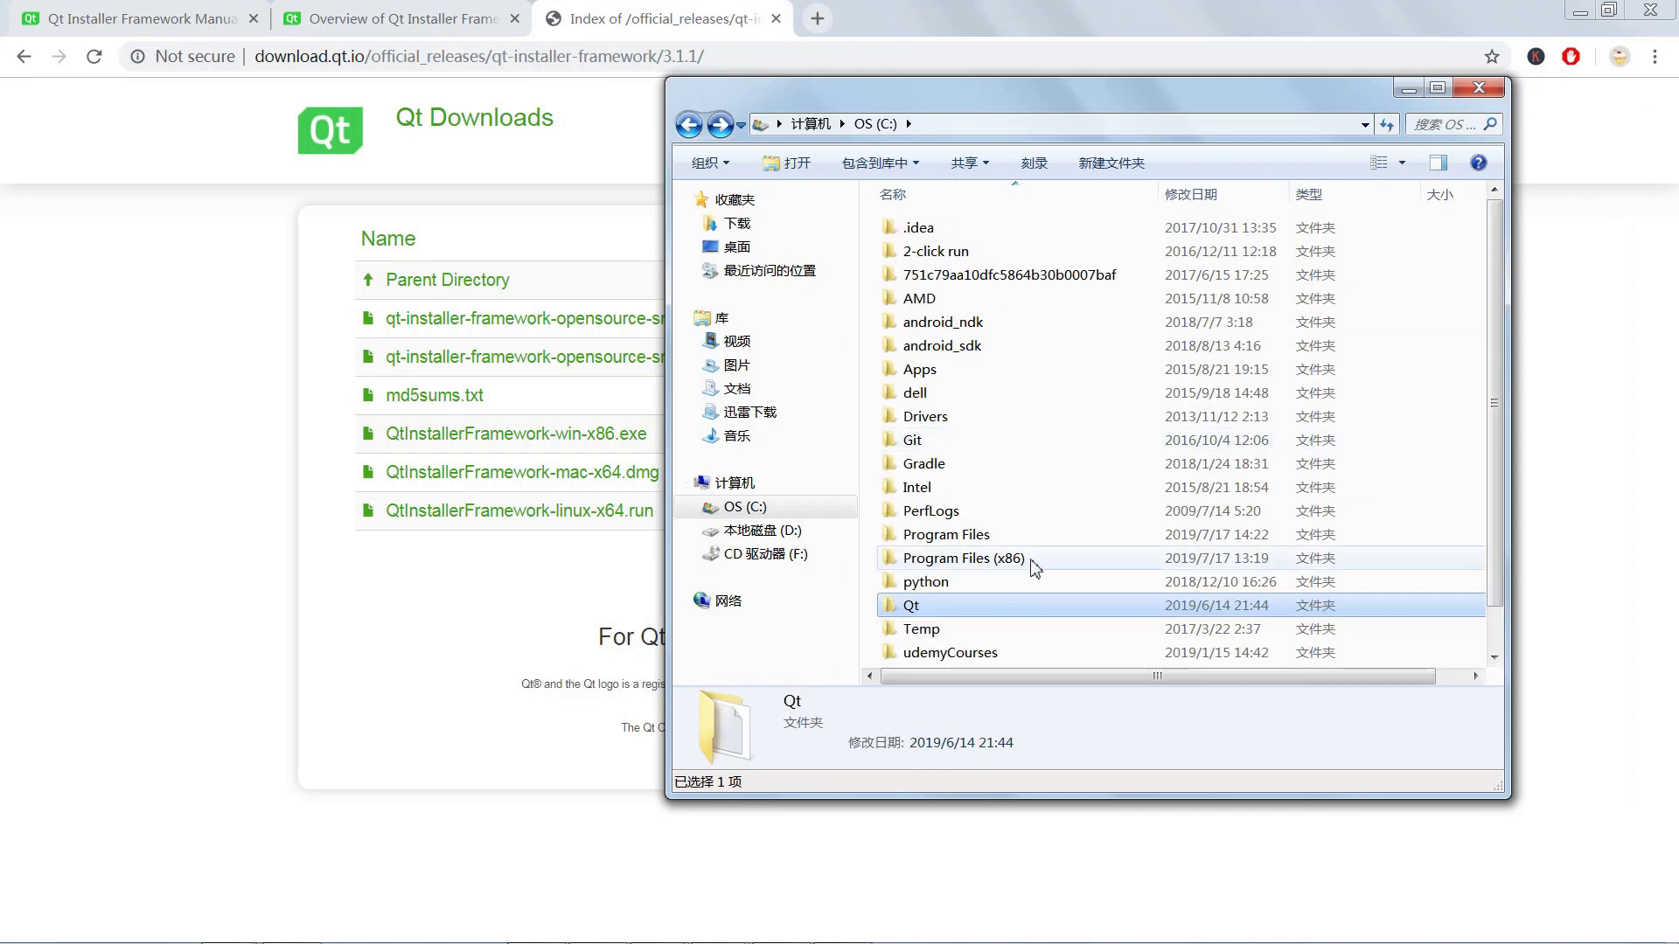
double_click(926, 606)
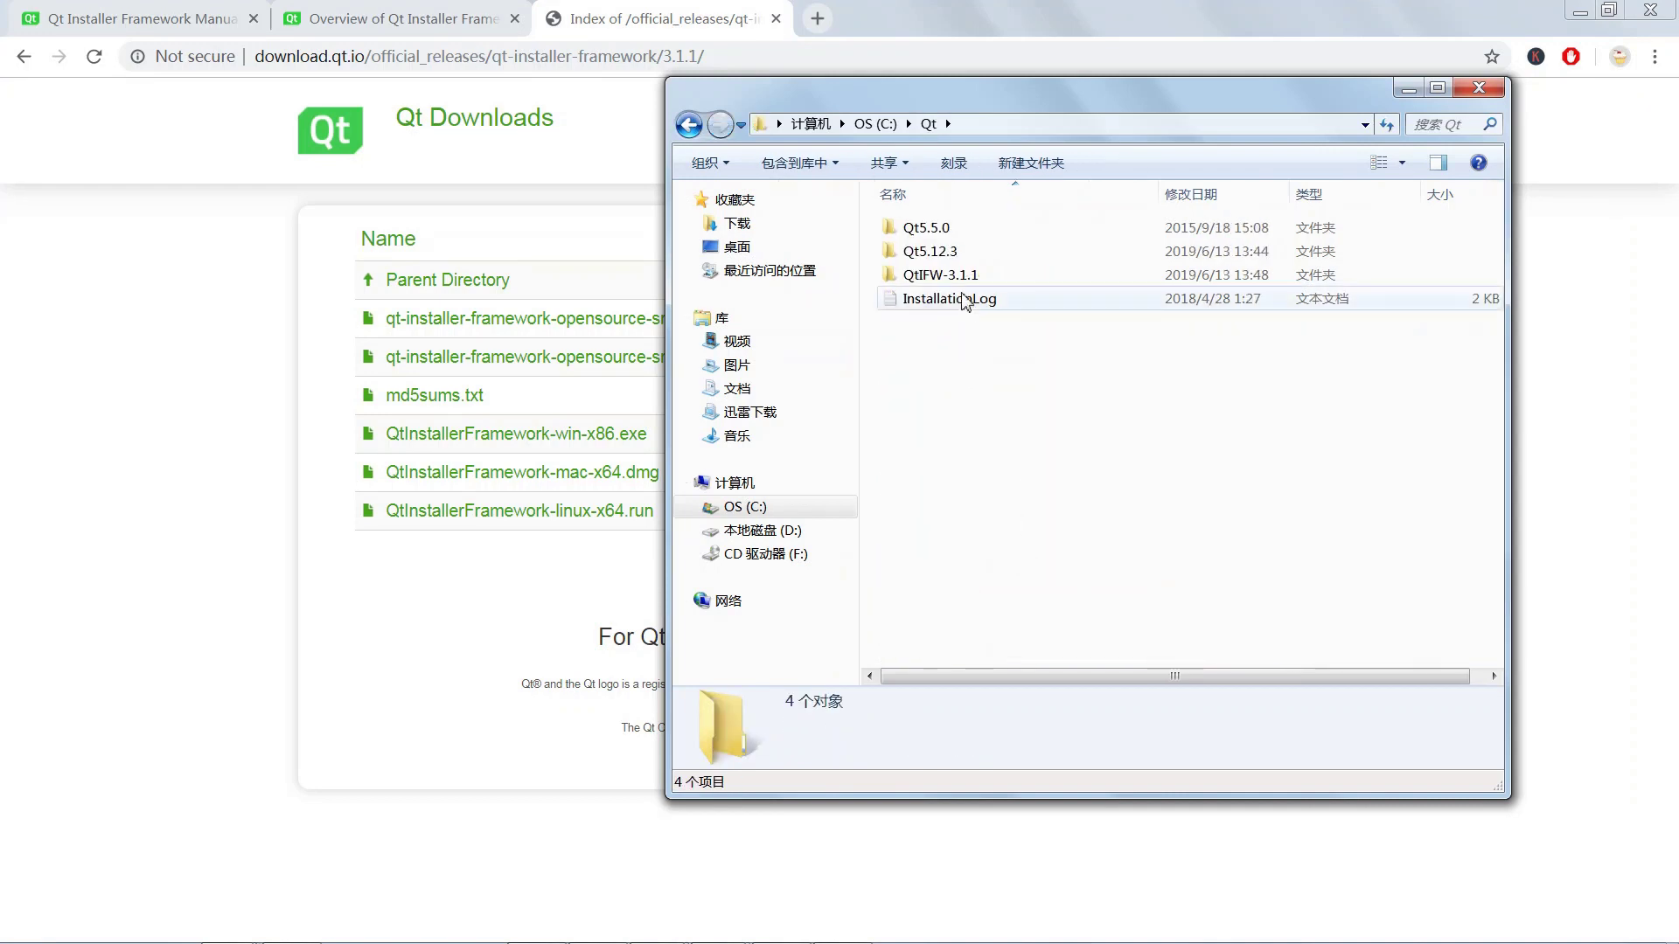
double_click(951, 279)
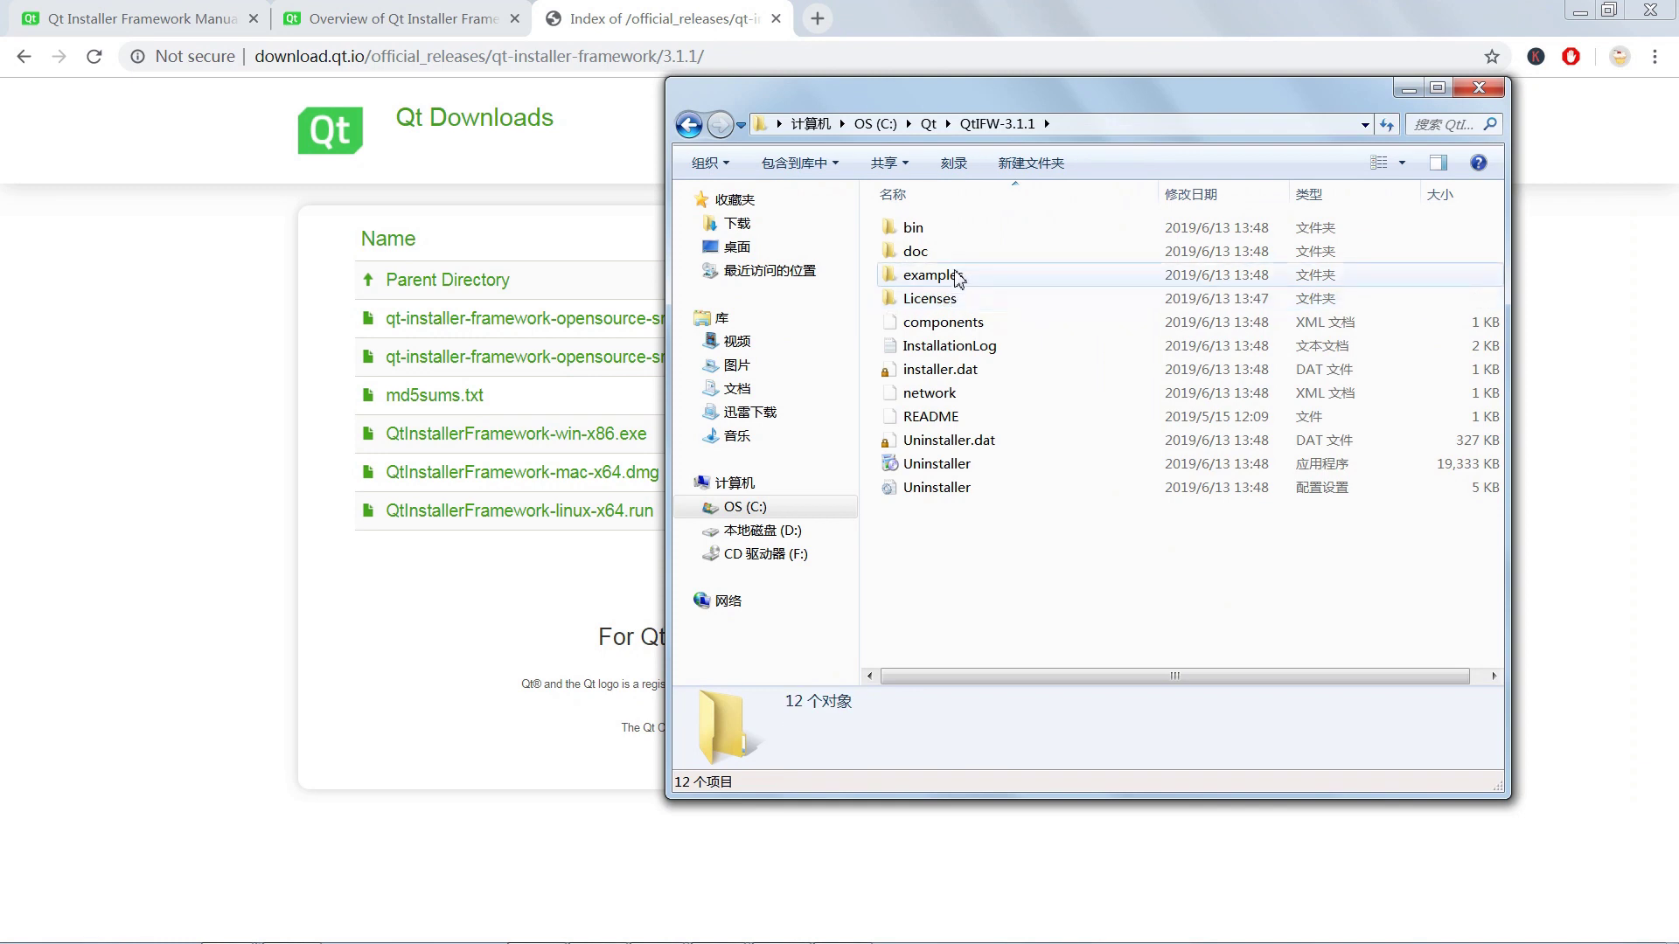
left_click(690, 125)
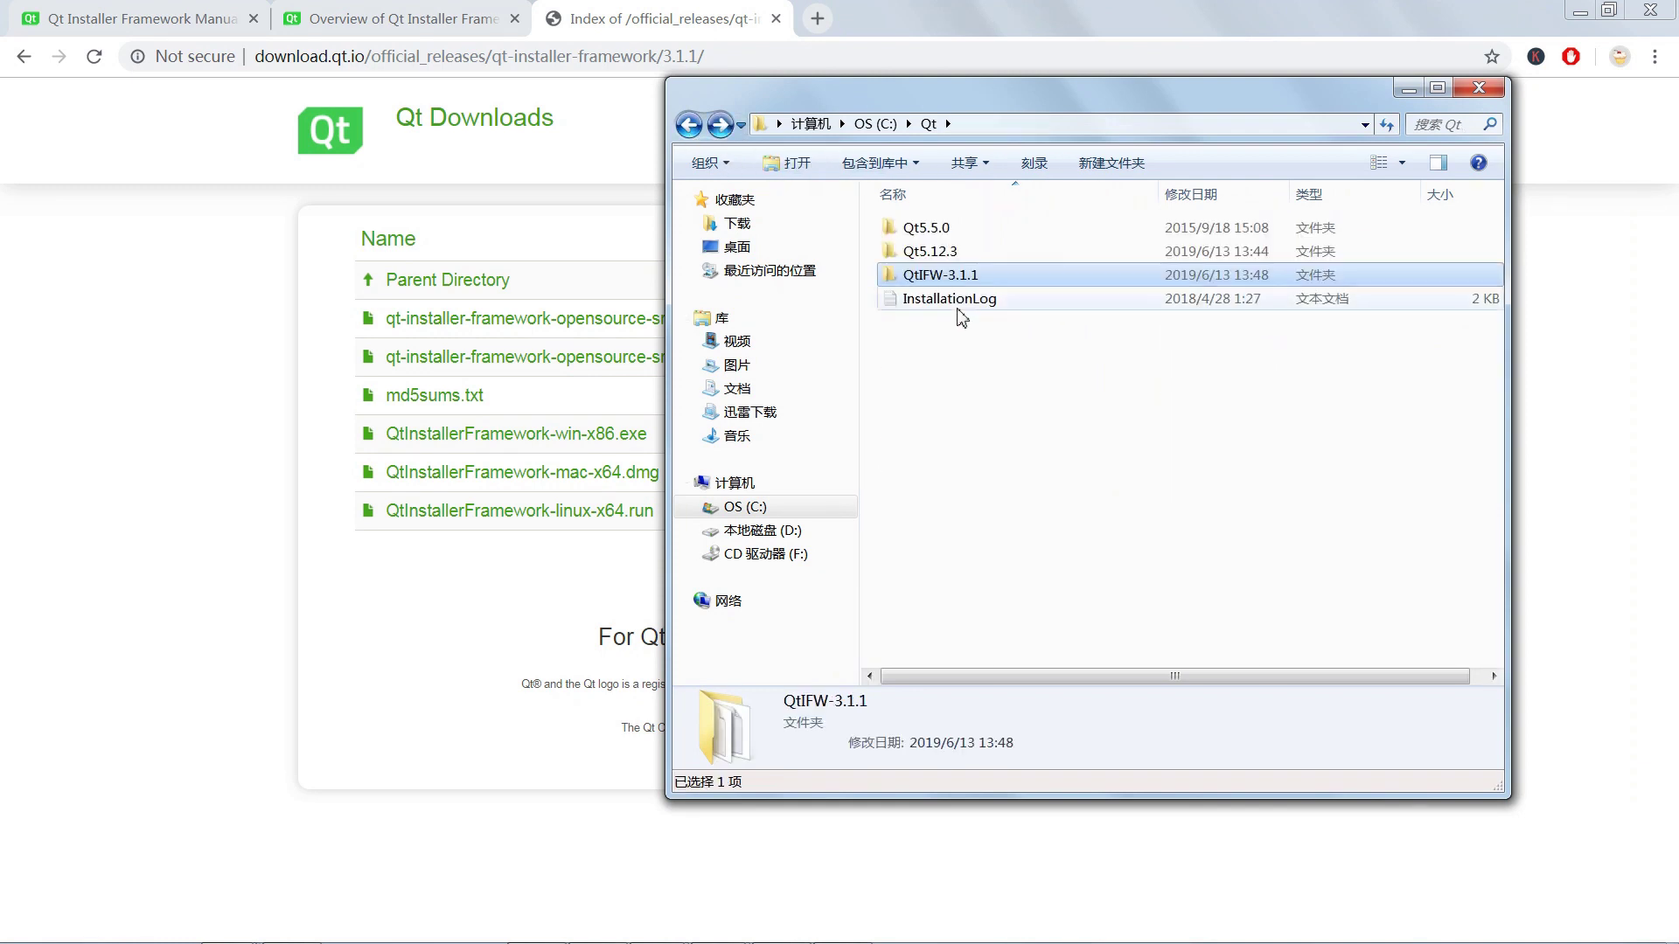
double_click(978, 281)
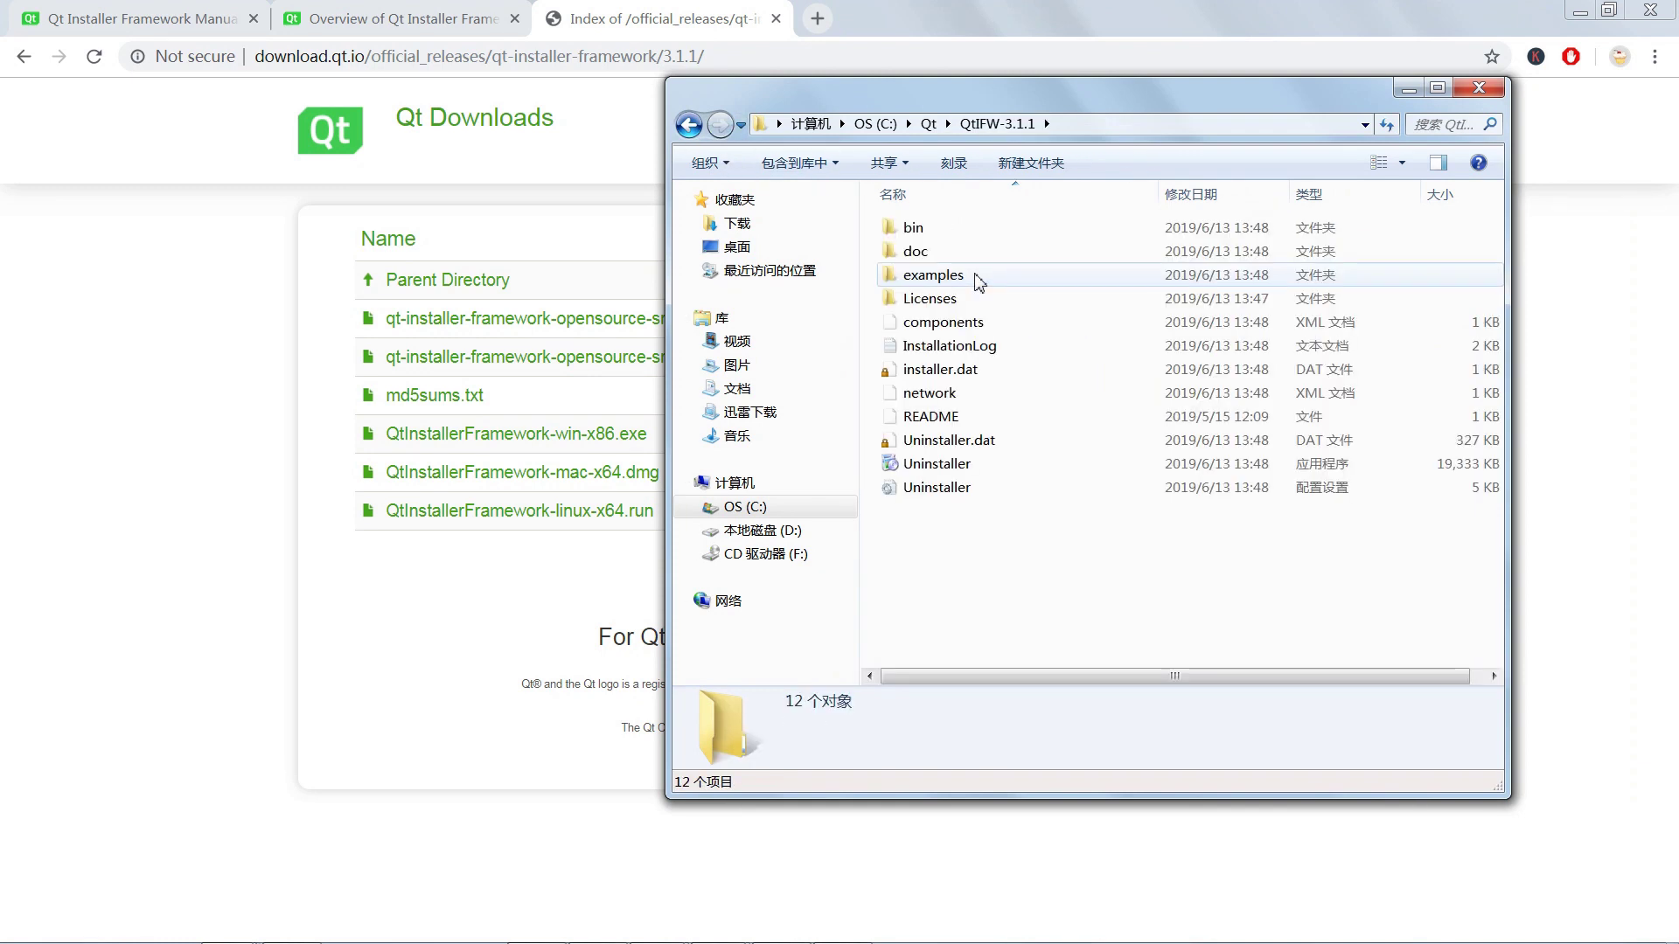
double_click(938, 234)
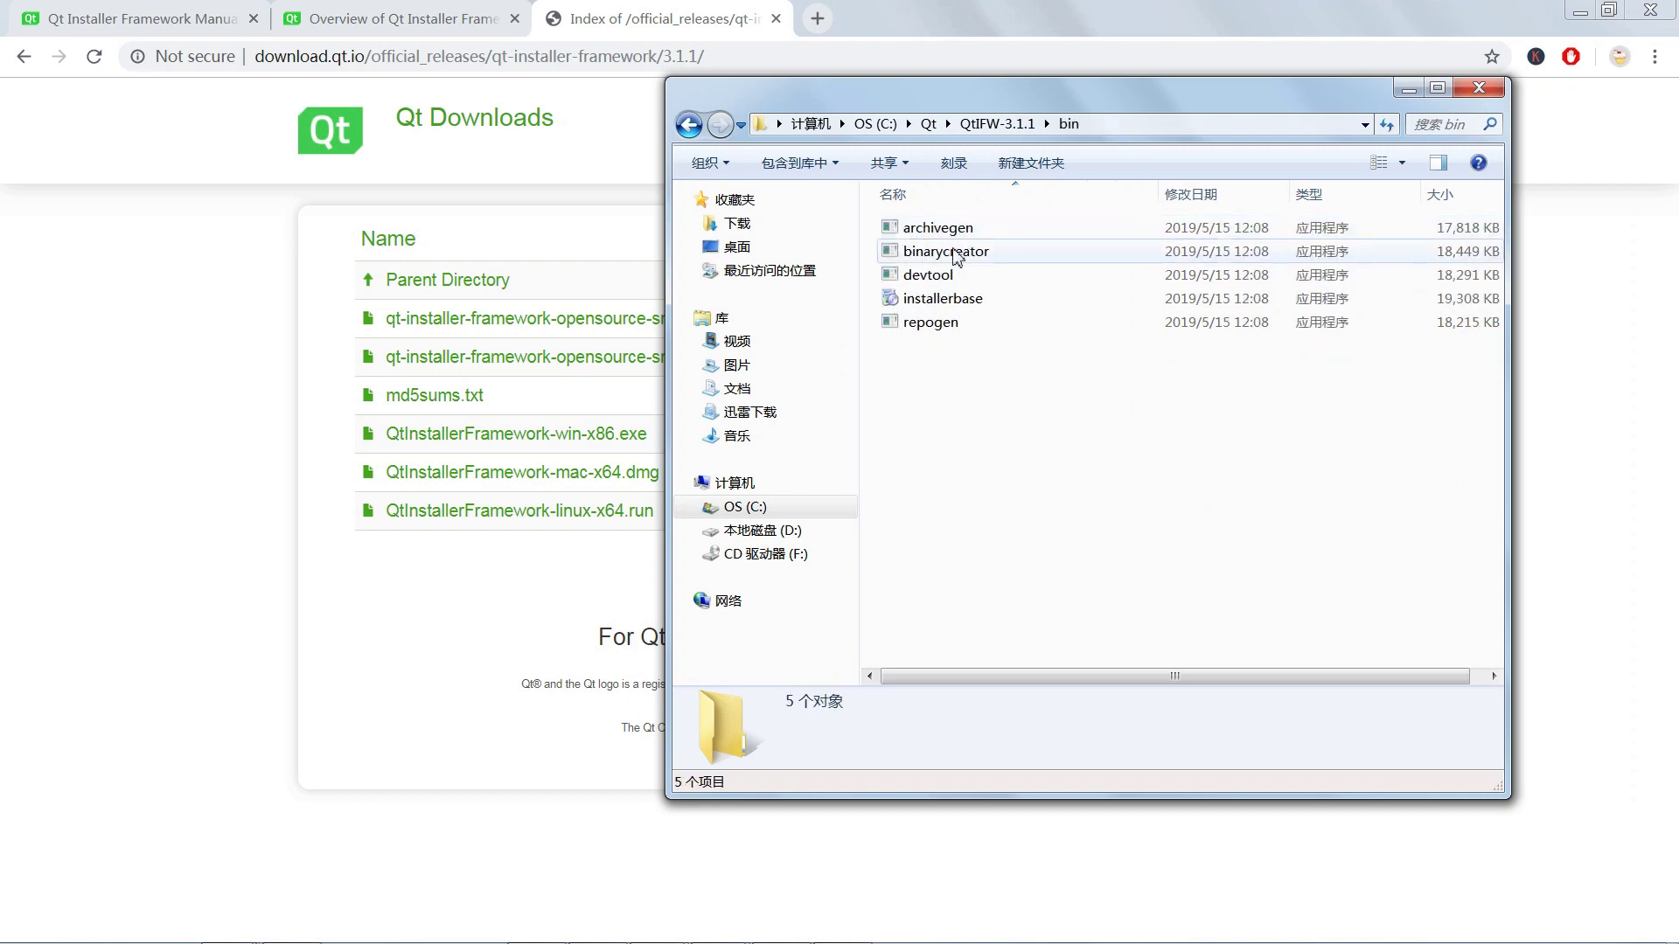
left_click(941, 255)
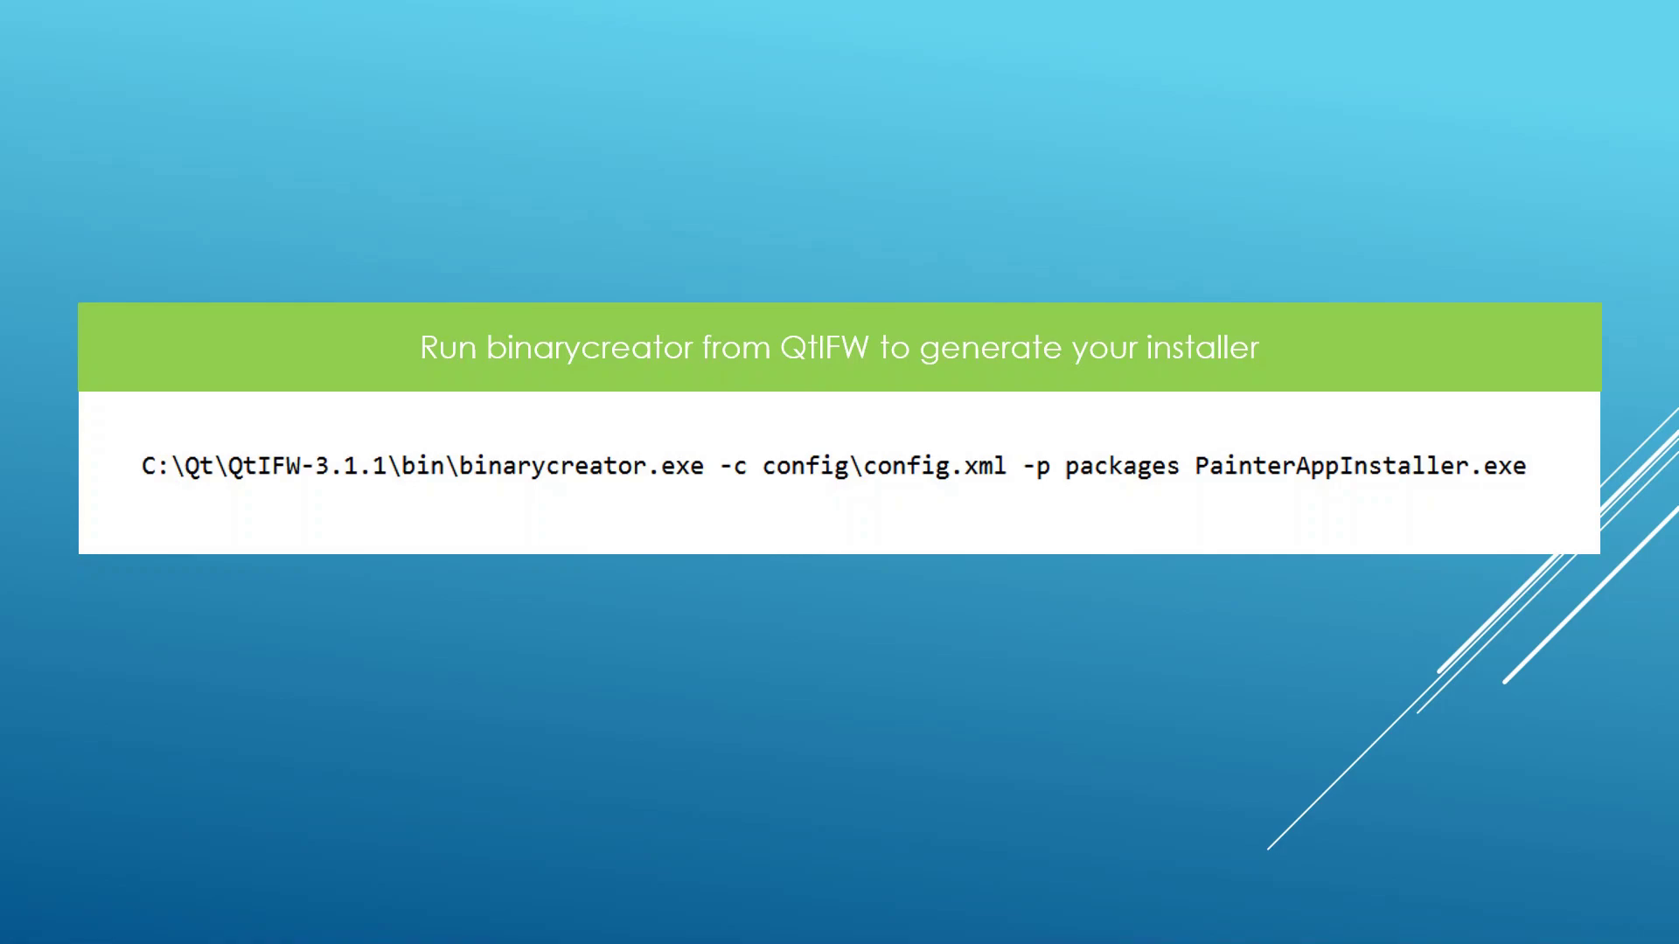
key("Left")
key("Left")
key("Left")
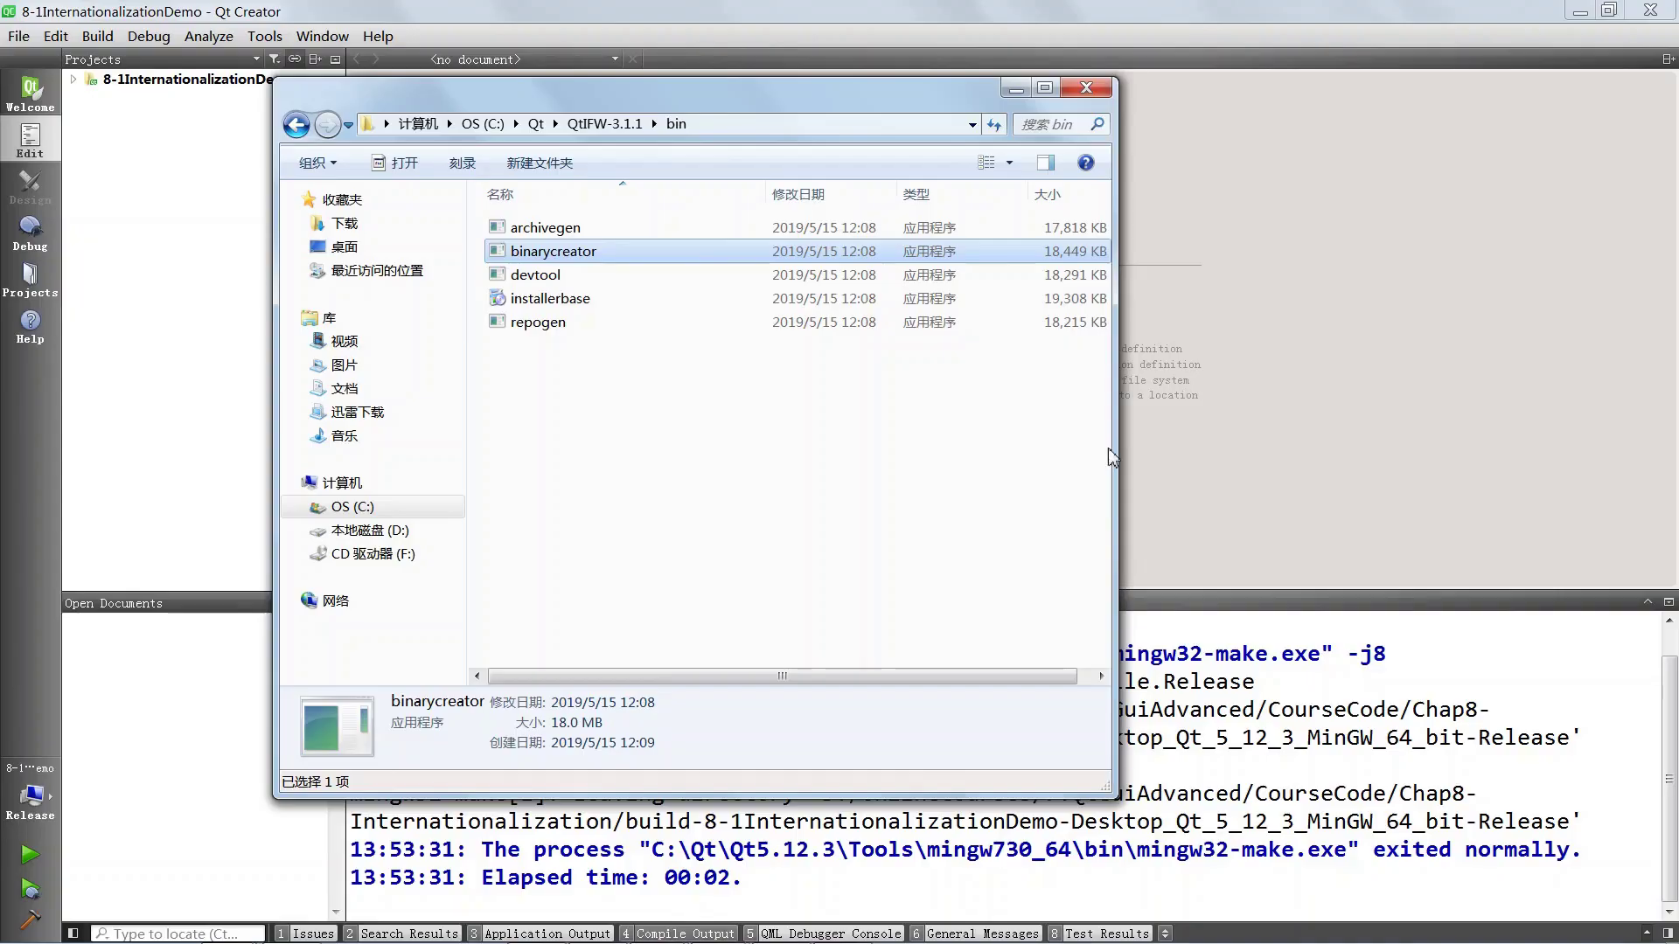
Widen the explorer window, browse to the QtIFW-3.1.1 examples folder and select the tutorial folder.
left_click_drag(1128, 460, 1384, 460)
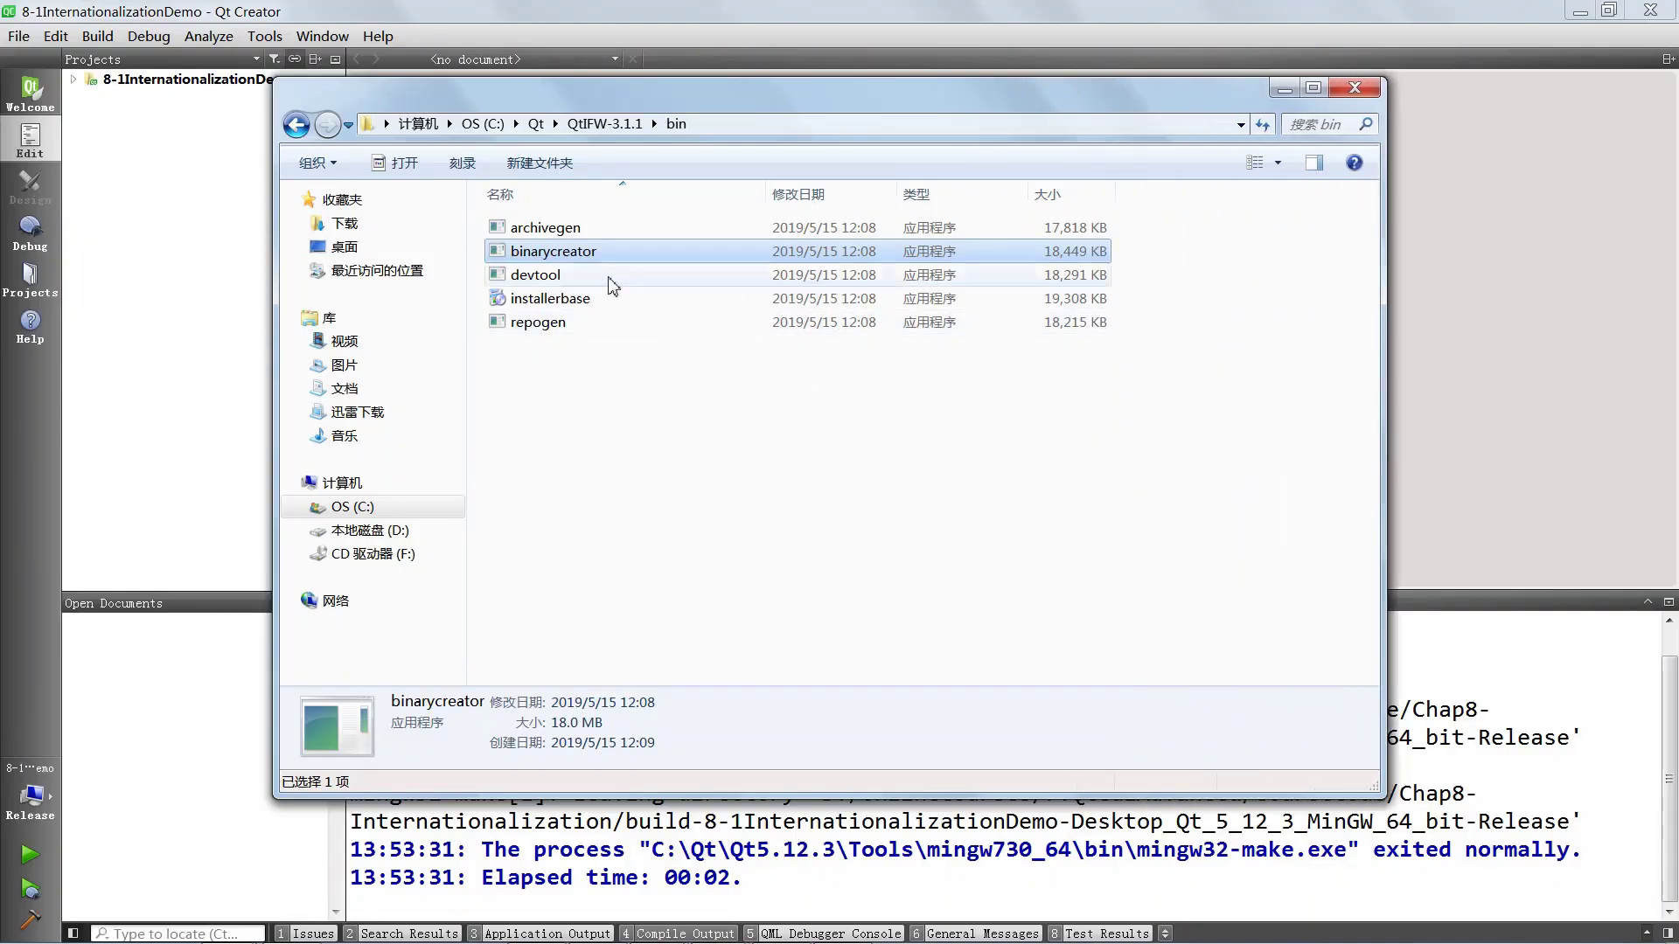
left_click(592, 127)
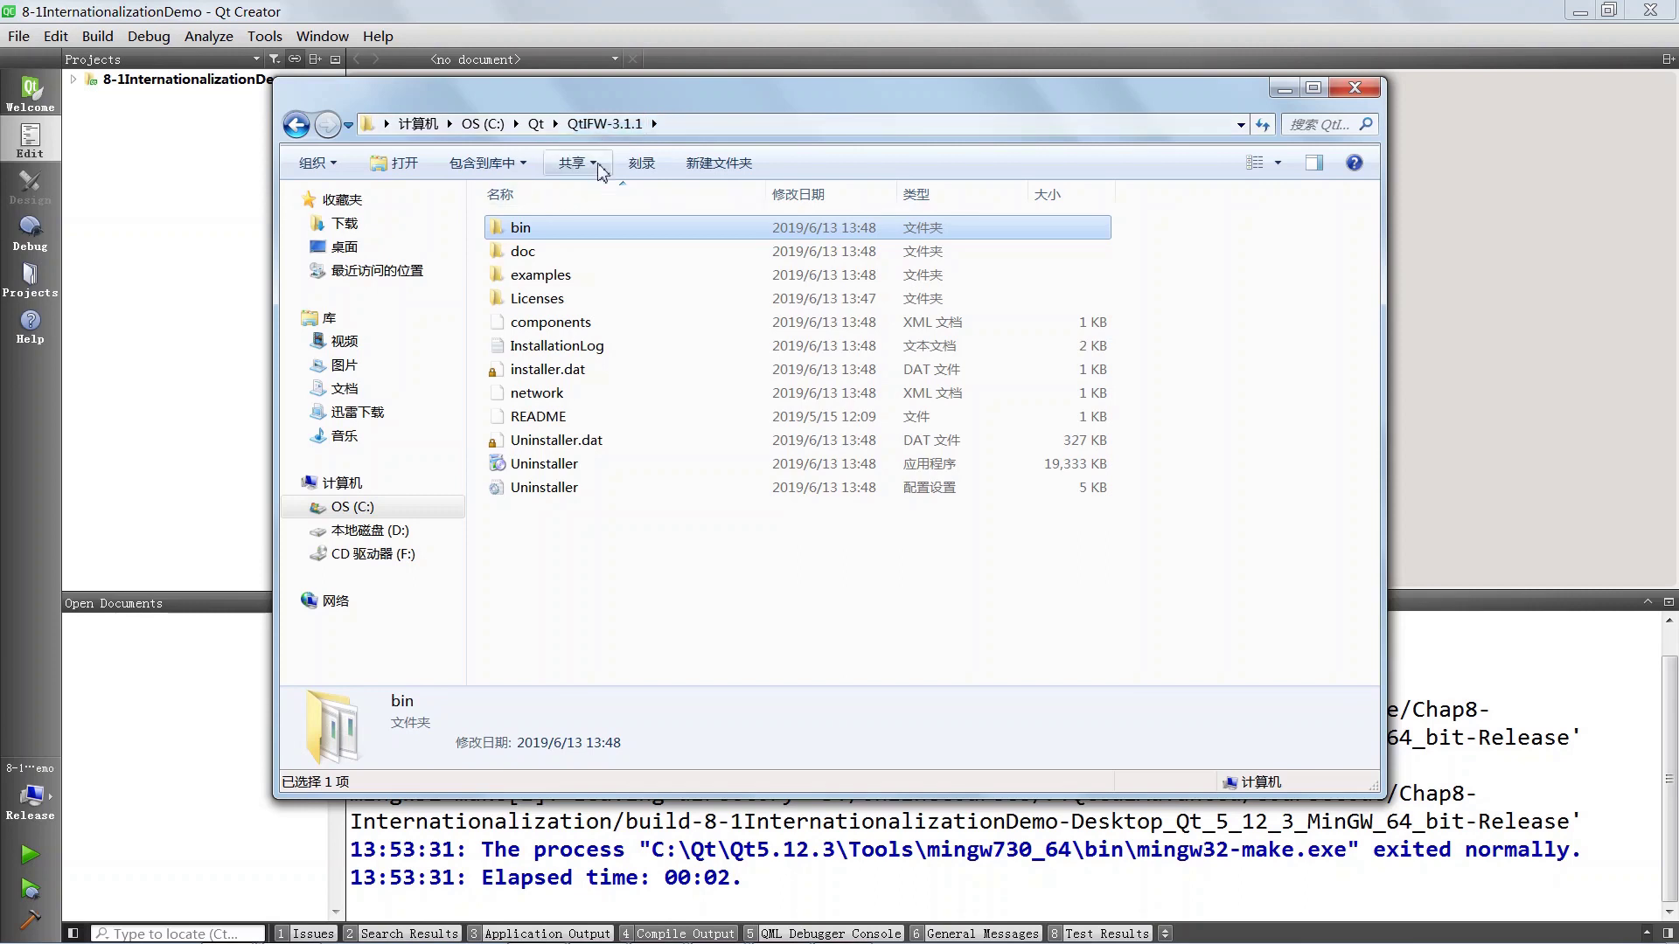
double_click(550, 279)
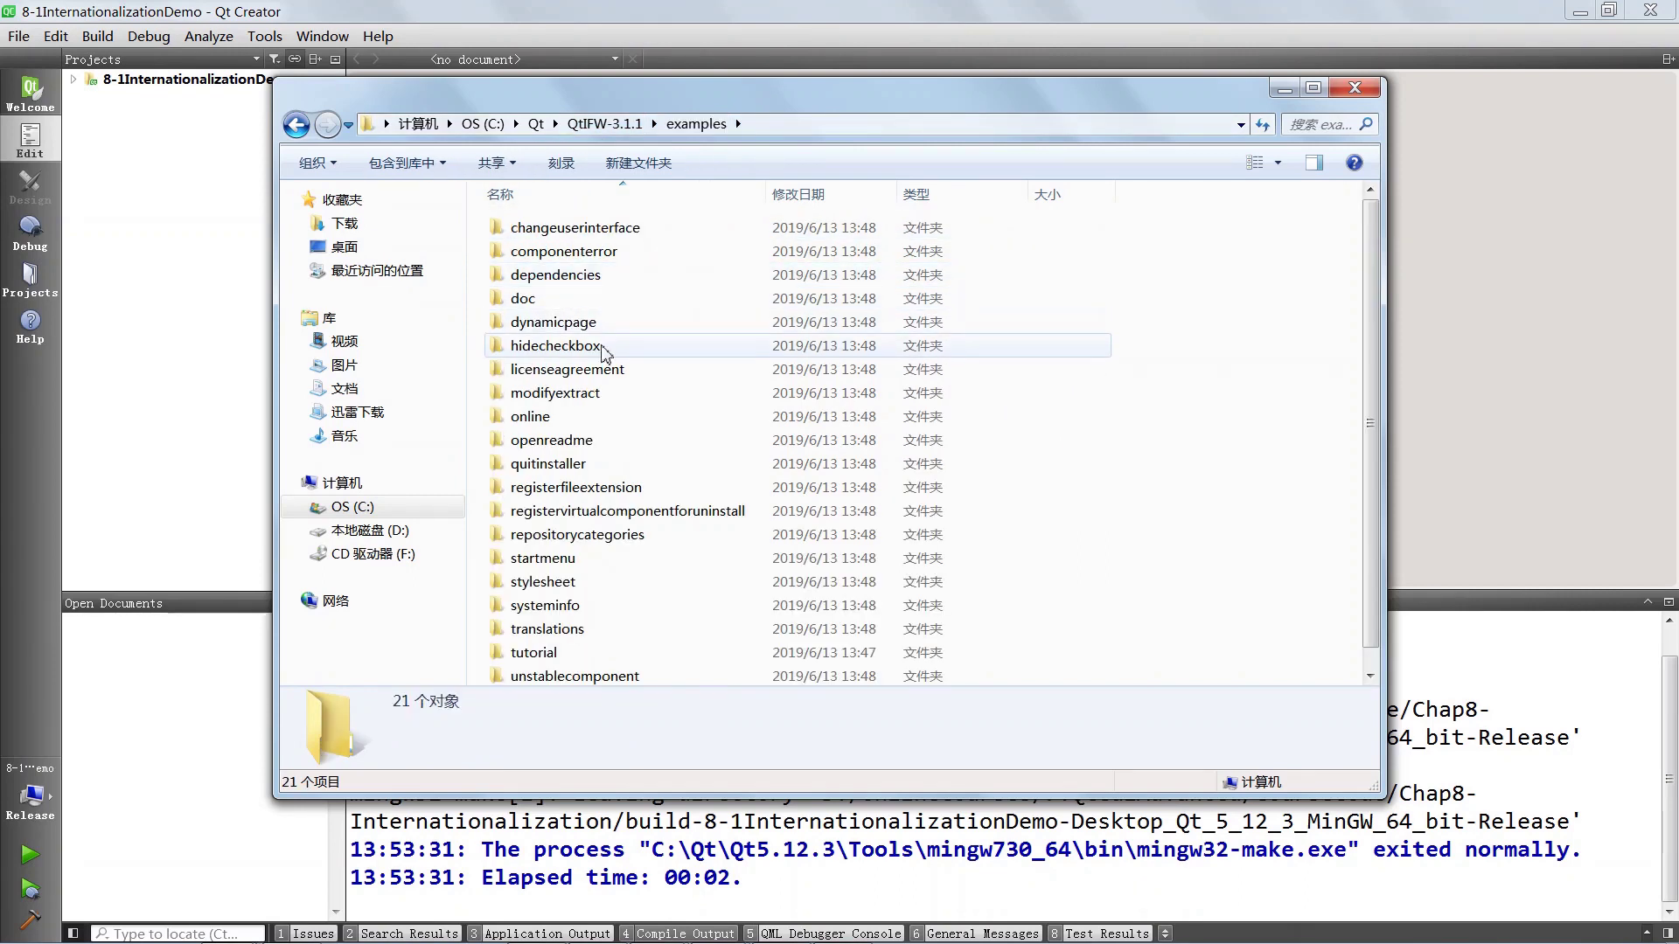
left_click_drag(1379, 271, 1375, 335)
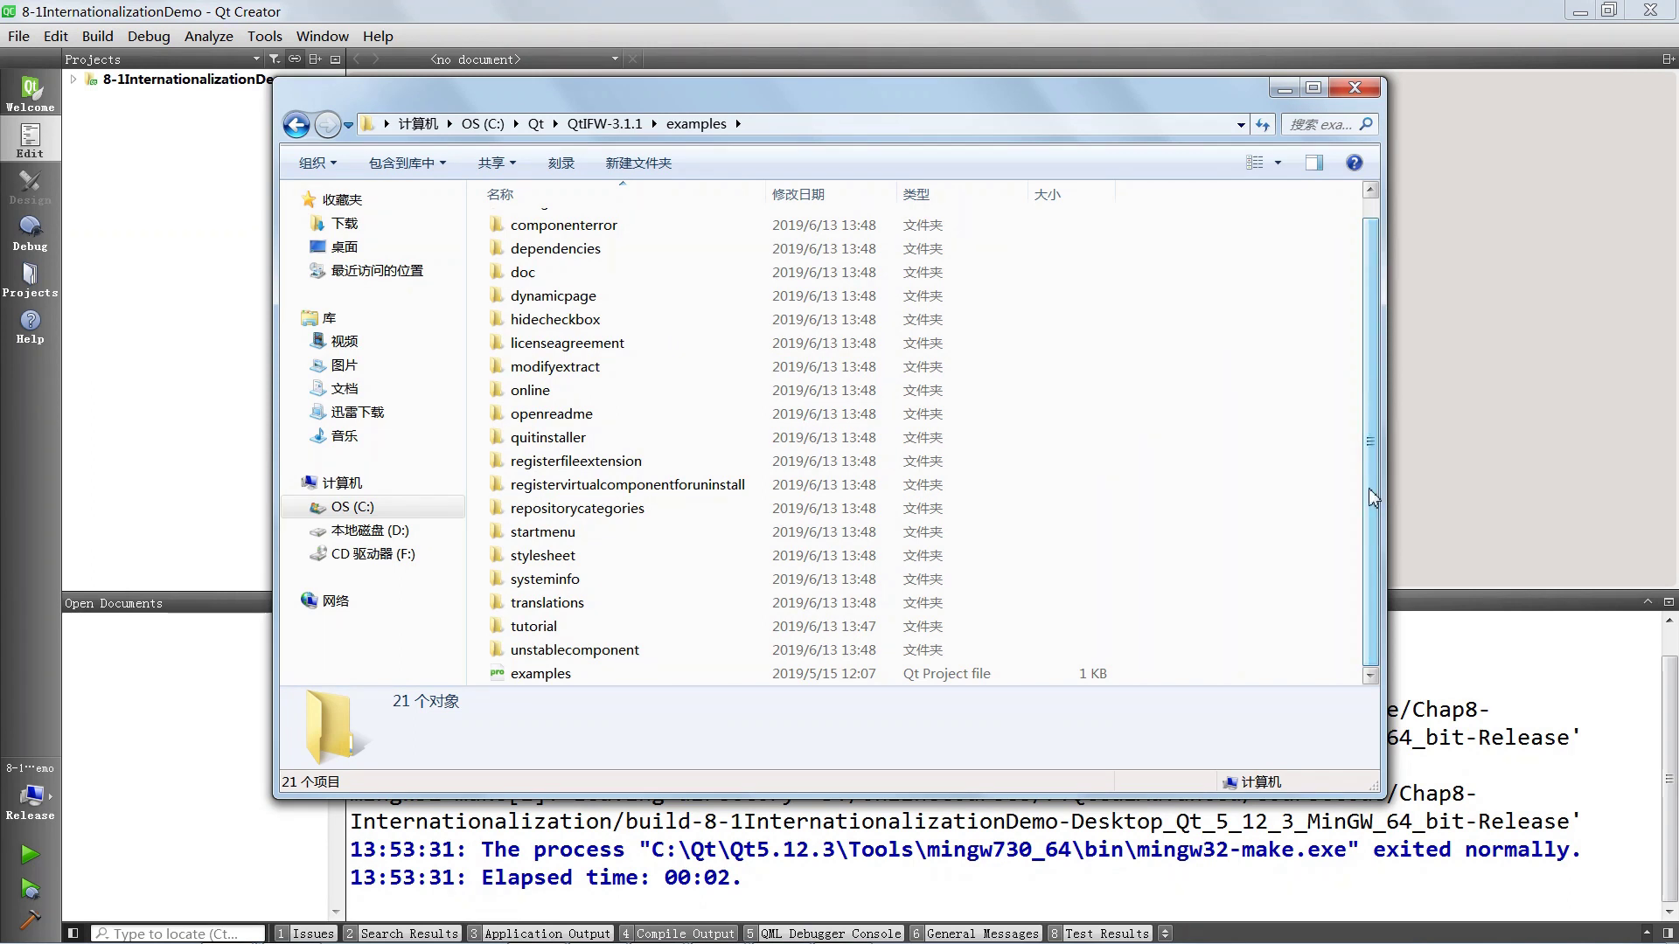
left_click_drag(1379, 497, 1369, 422)
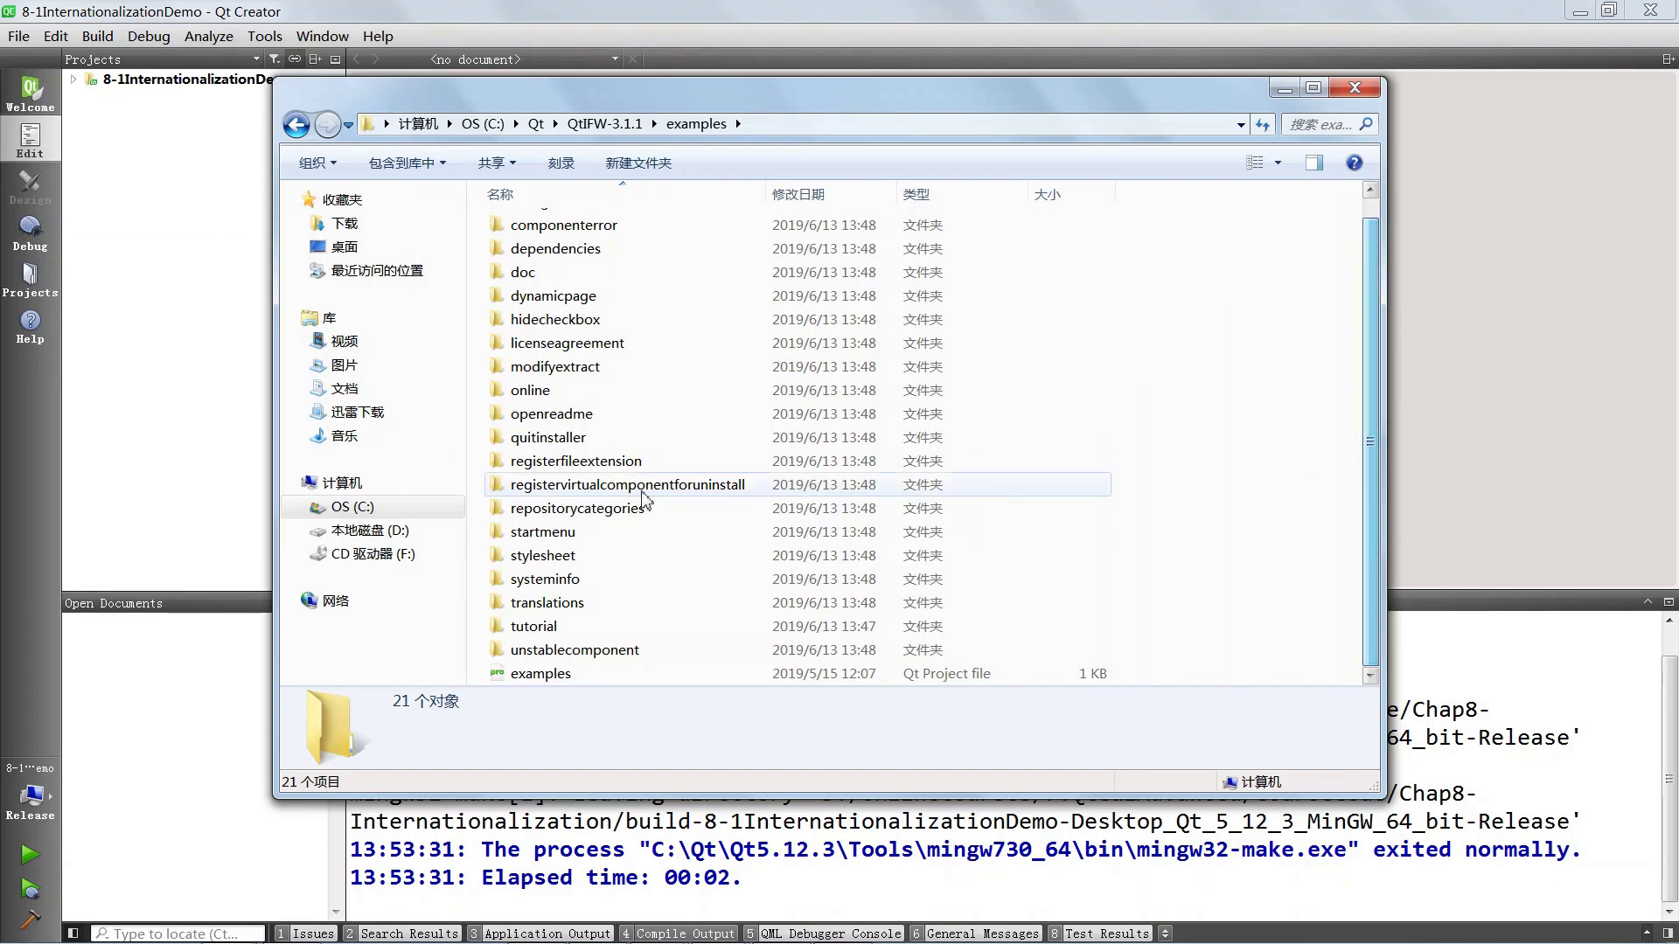
left_click(543, 629)
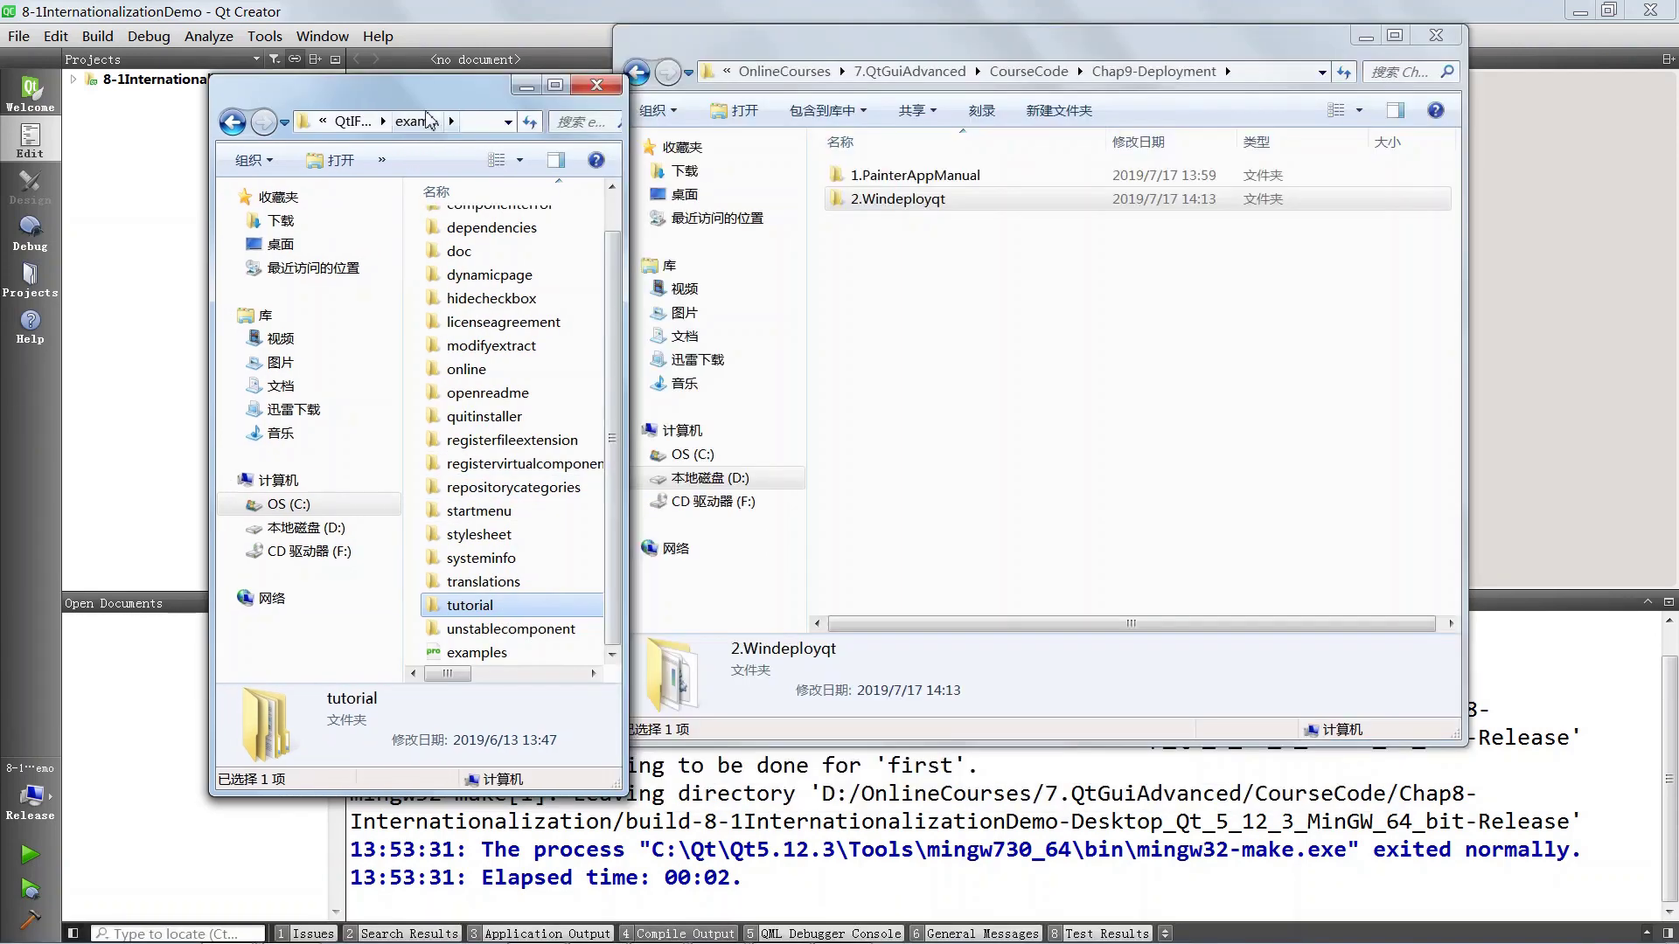
Create a new folder named 3.QtInstallerFramework inside the Chap9-Deployment folder.
left_click_drag(980, 46, 1026, 66)
left_click(969, 276)
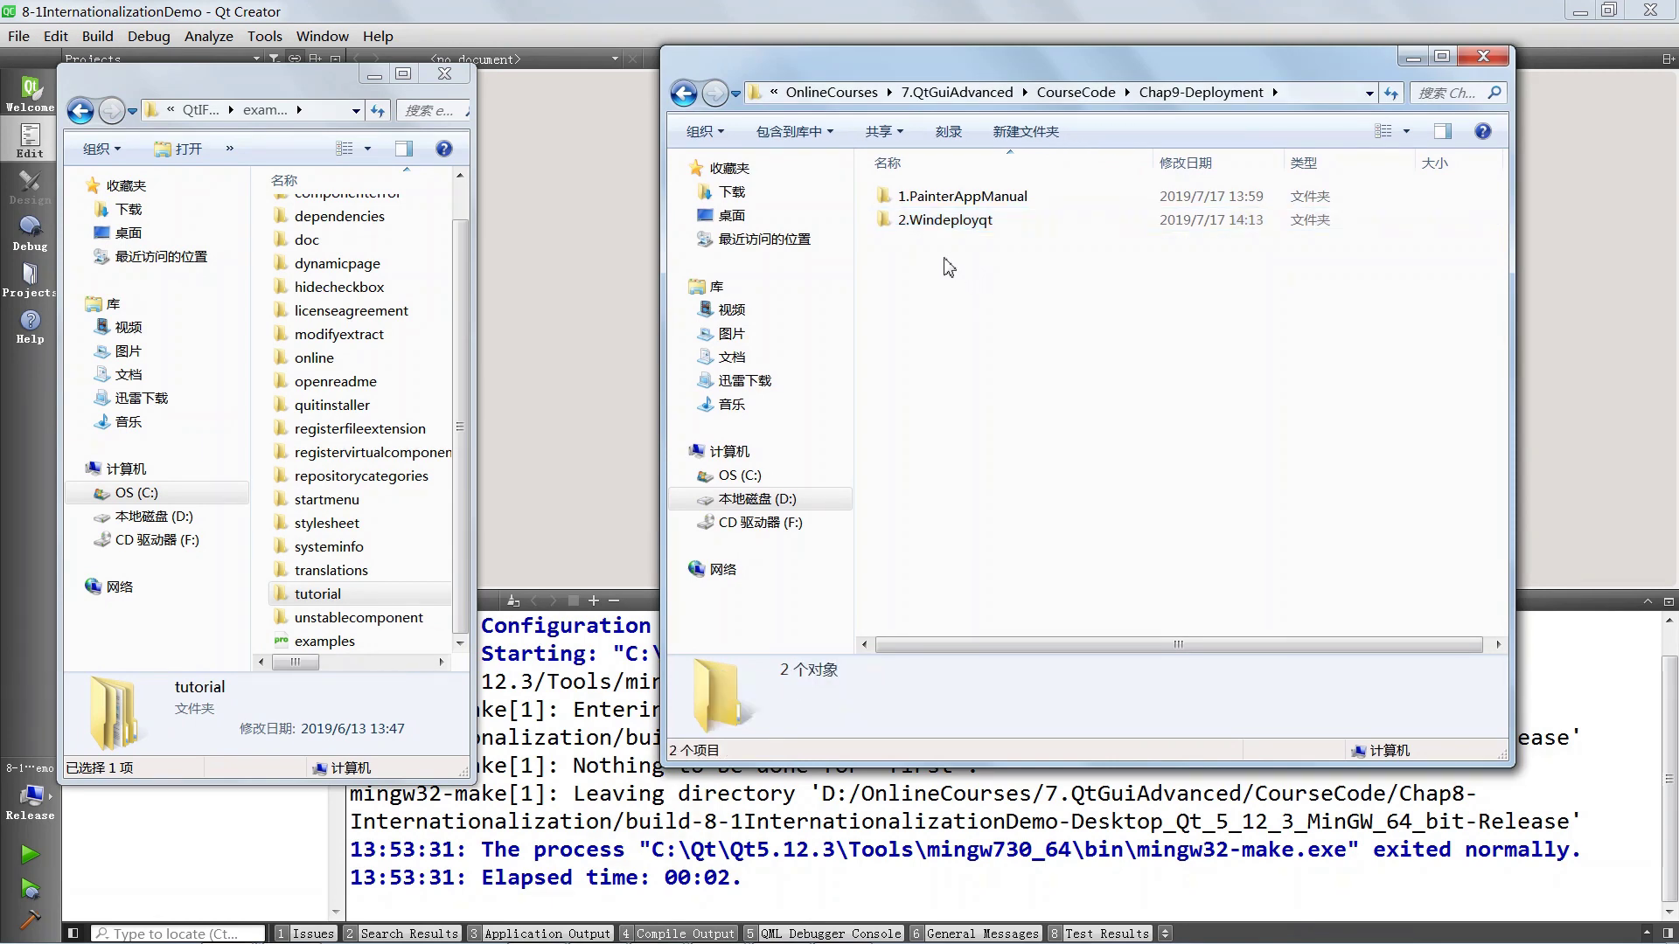
left_click(1040, 135)
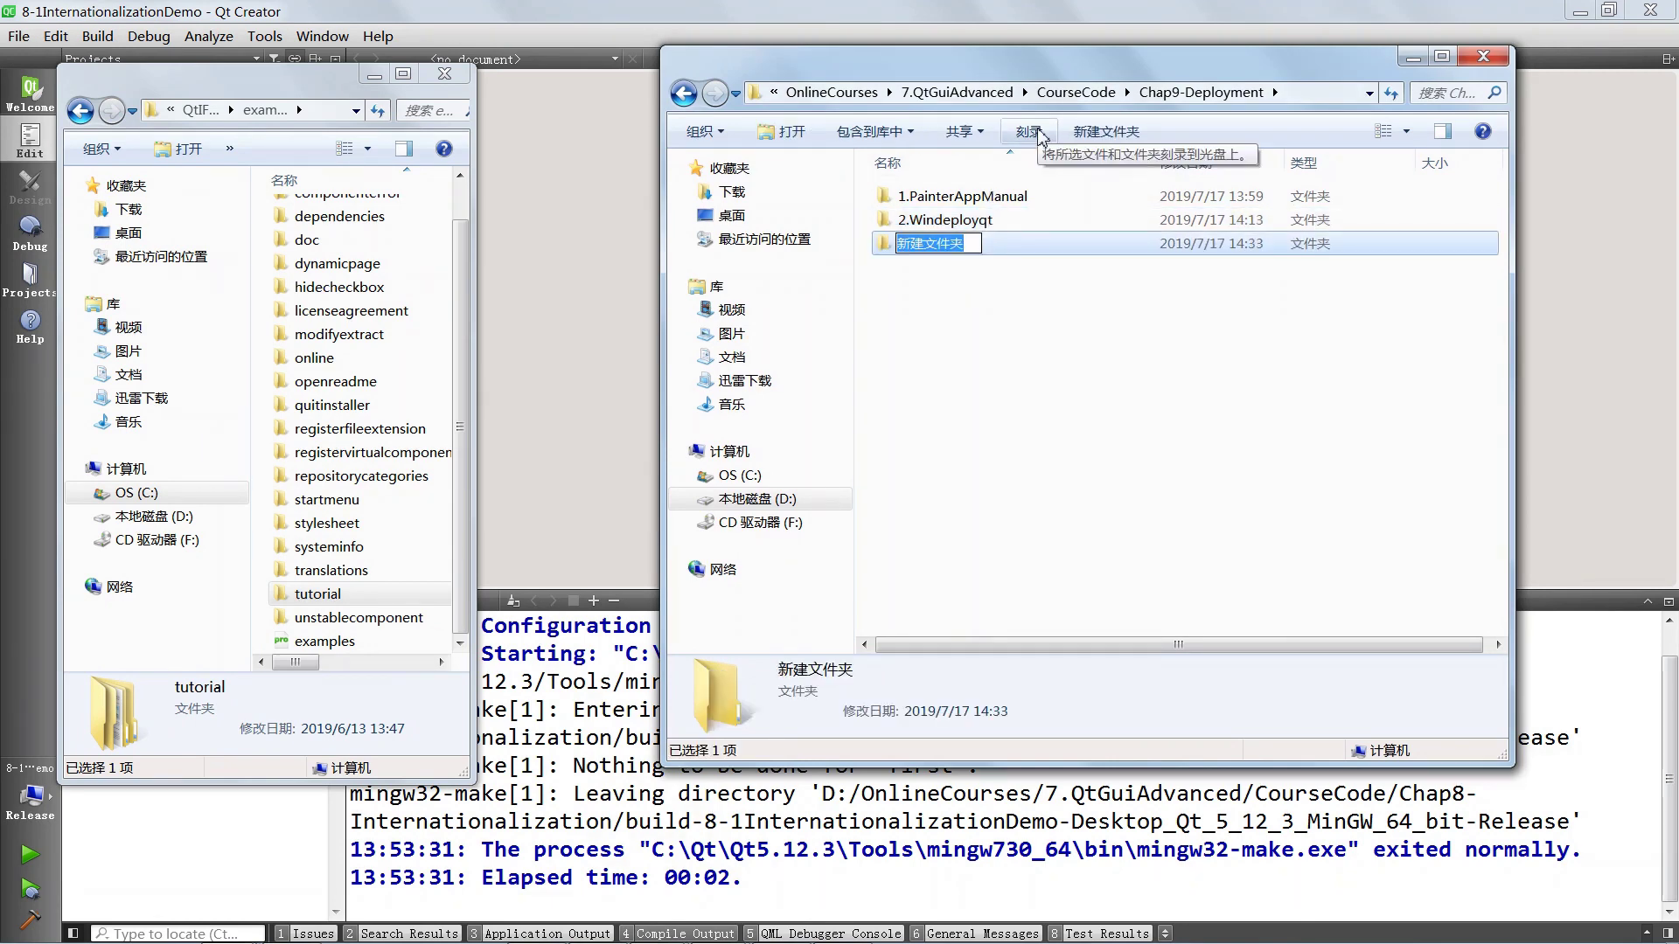
type("3")
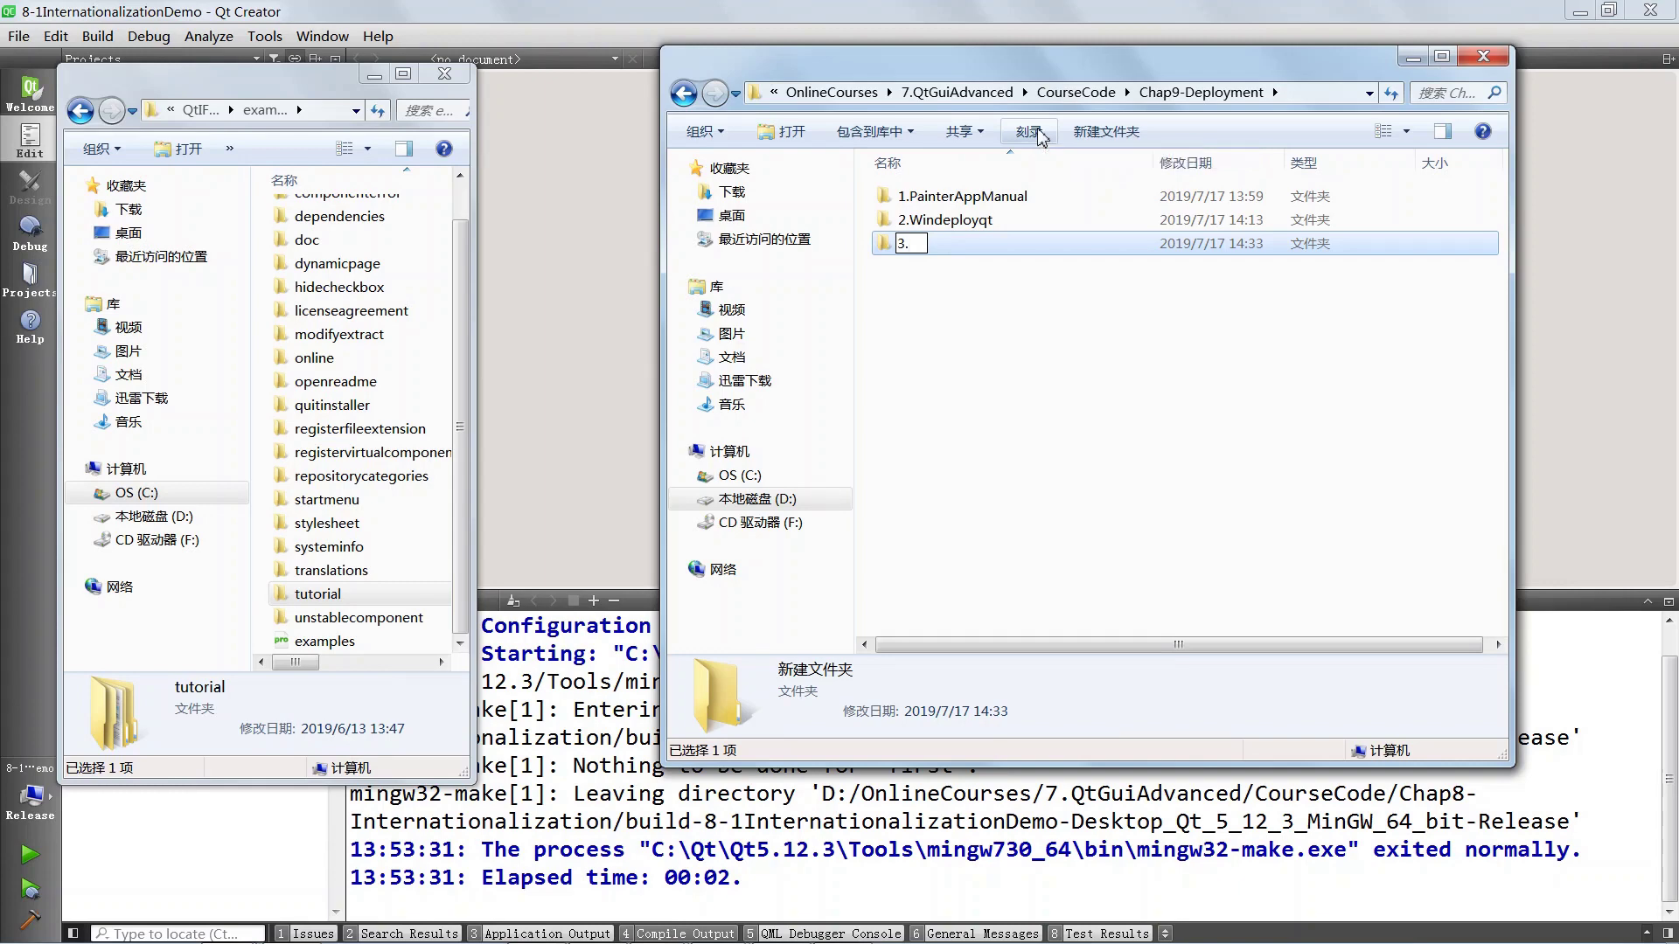
type(".QtInstallerFram")
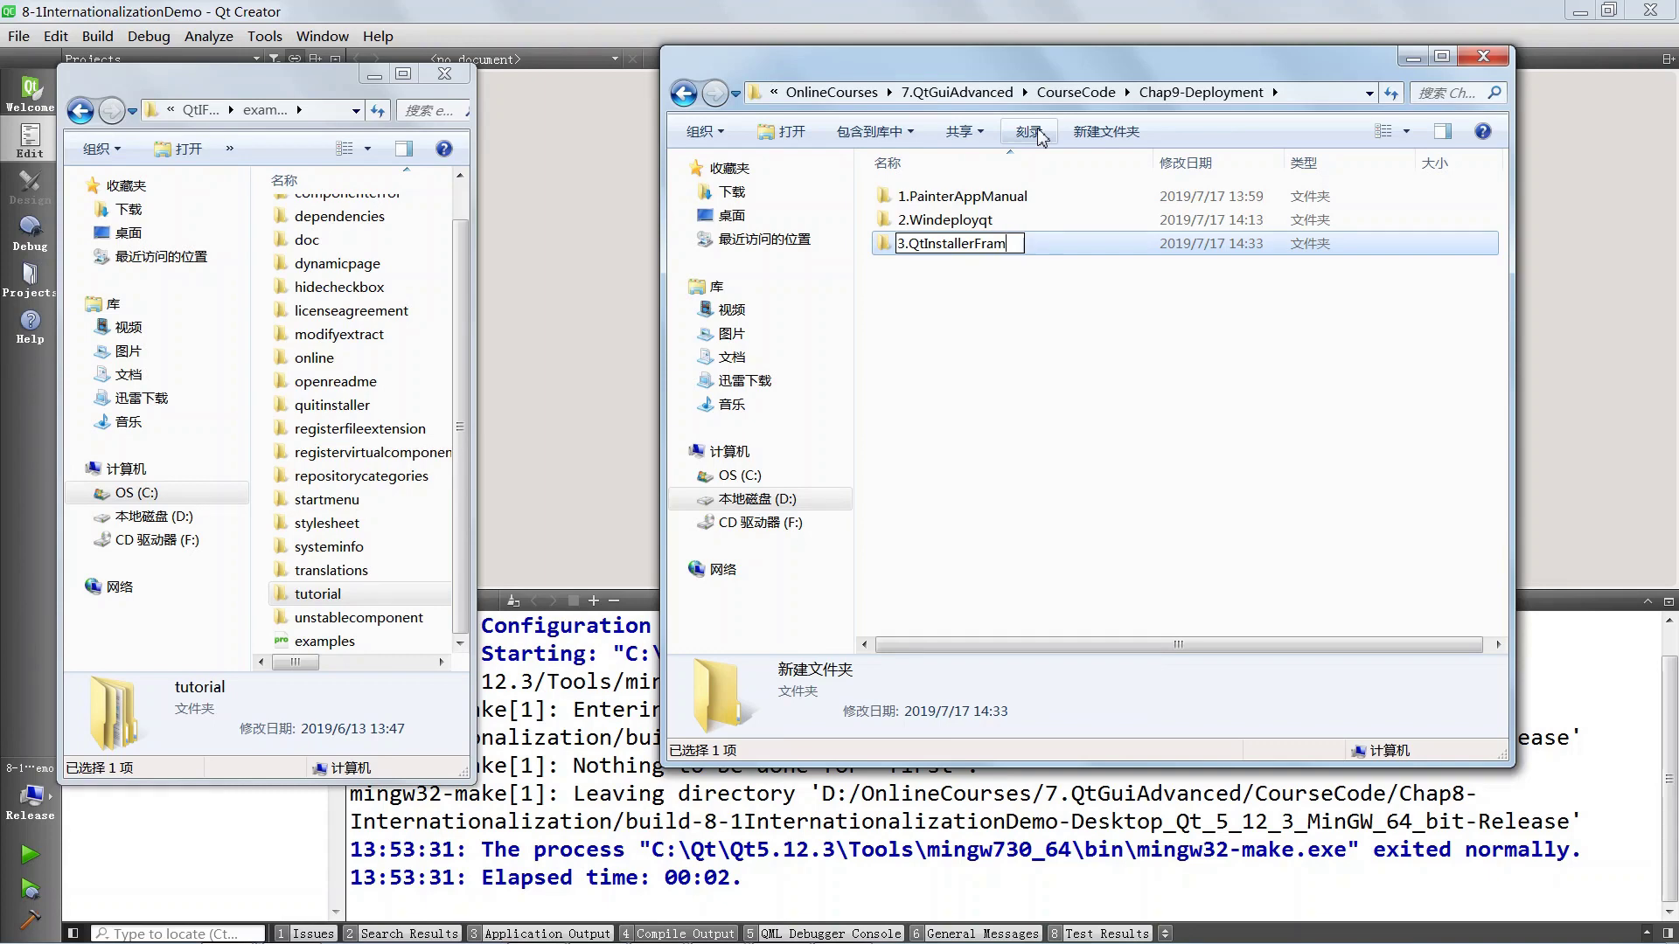
type("ework")
key("Return")
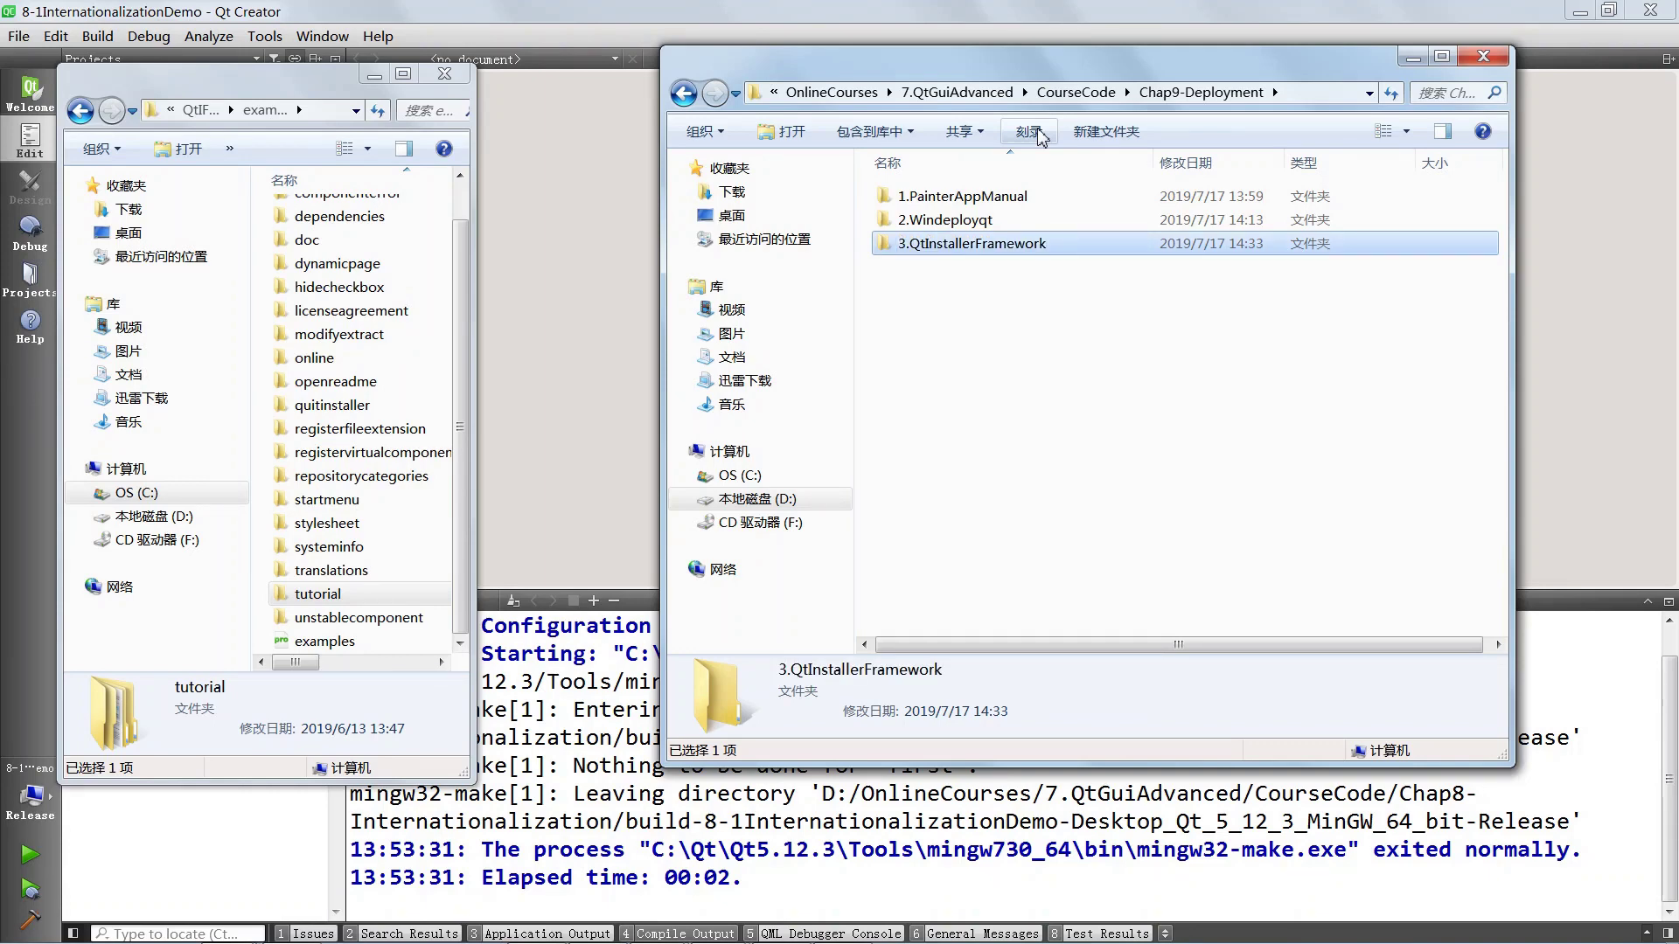
Place a copy of the tutorial example folder inside 3.QtInstallerFramework and rename the copy PainterAppInstaller.
double_click(955, 246)
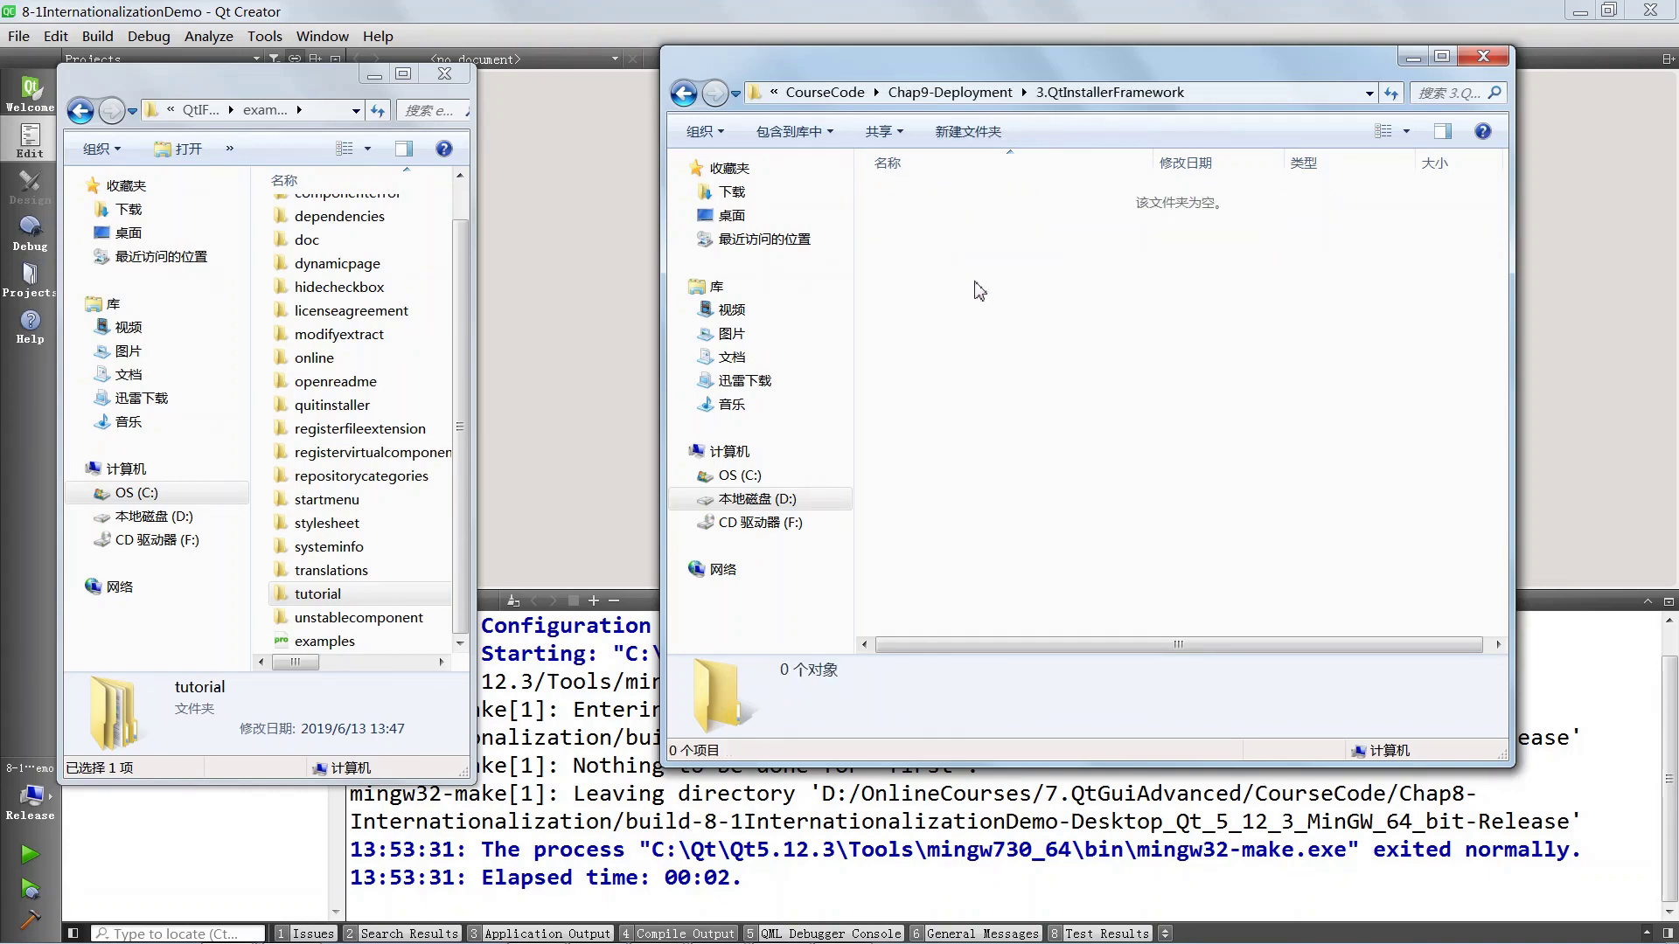
key("ctrl+shift+n")
type("PainterApp")
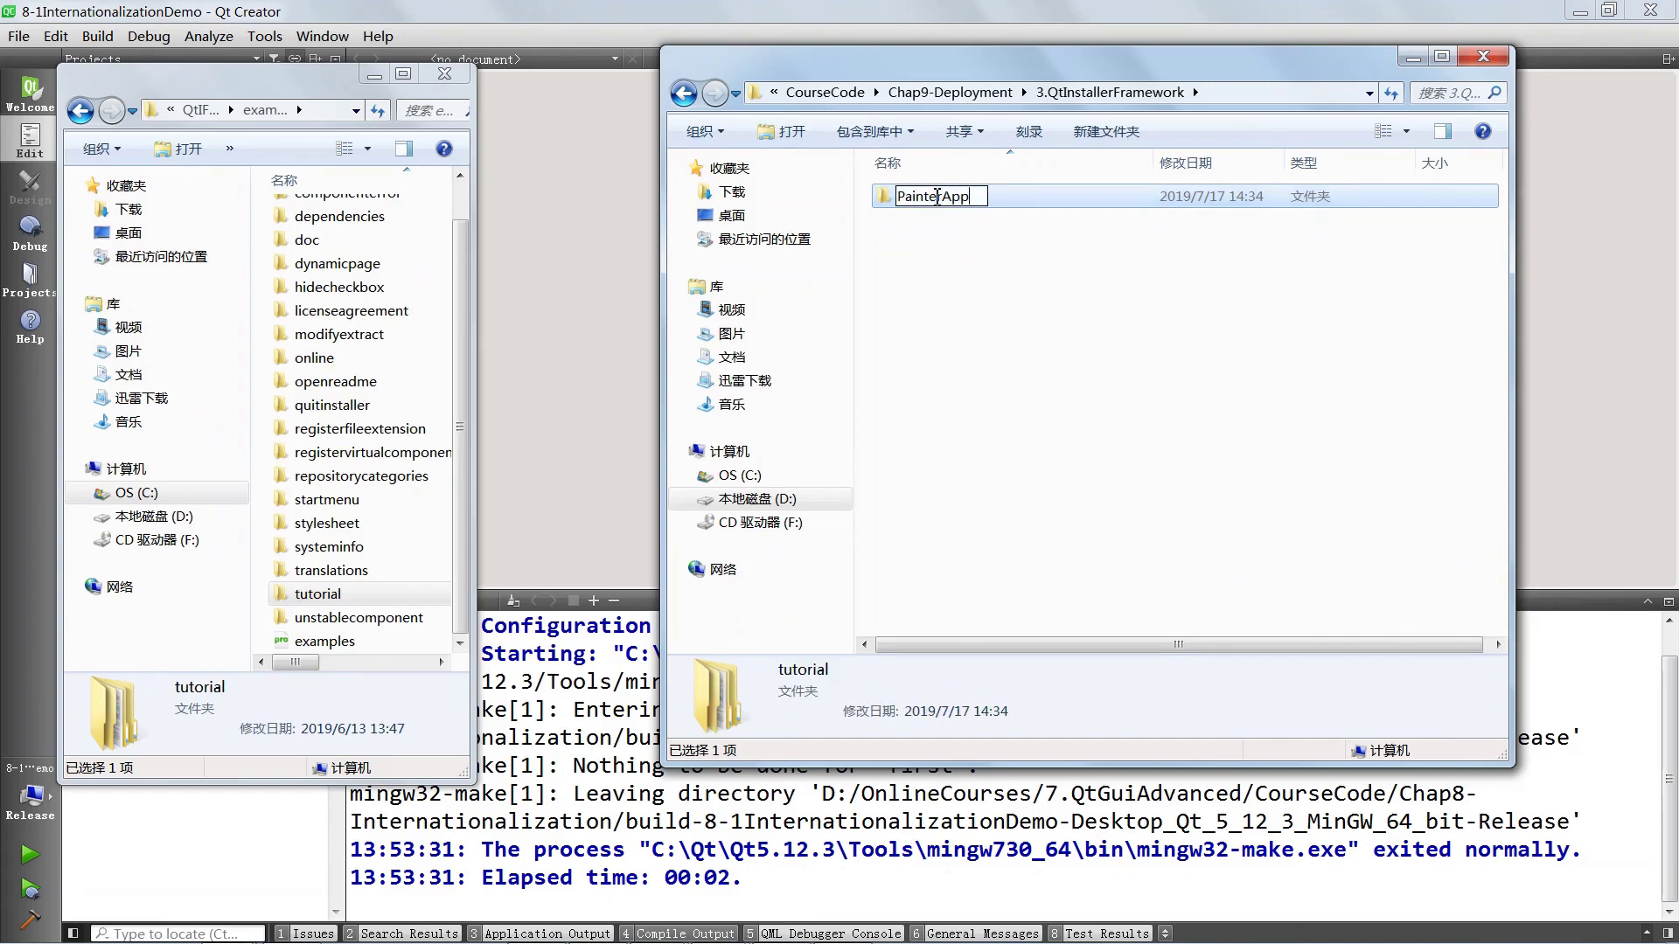
type("Installer")
key("Return")
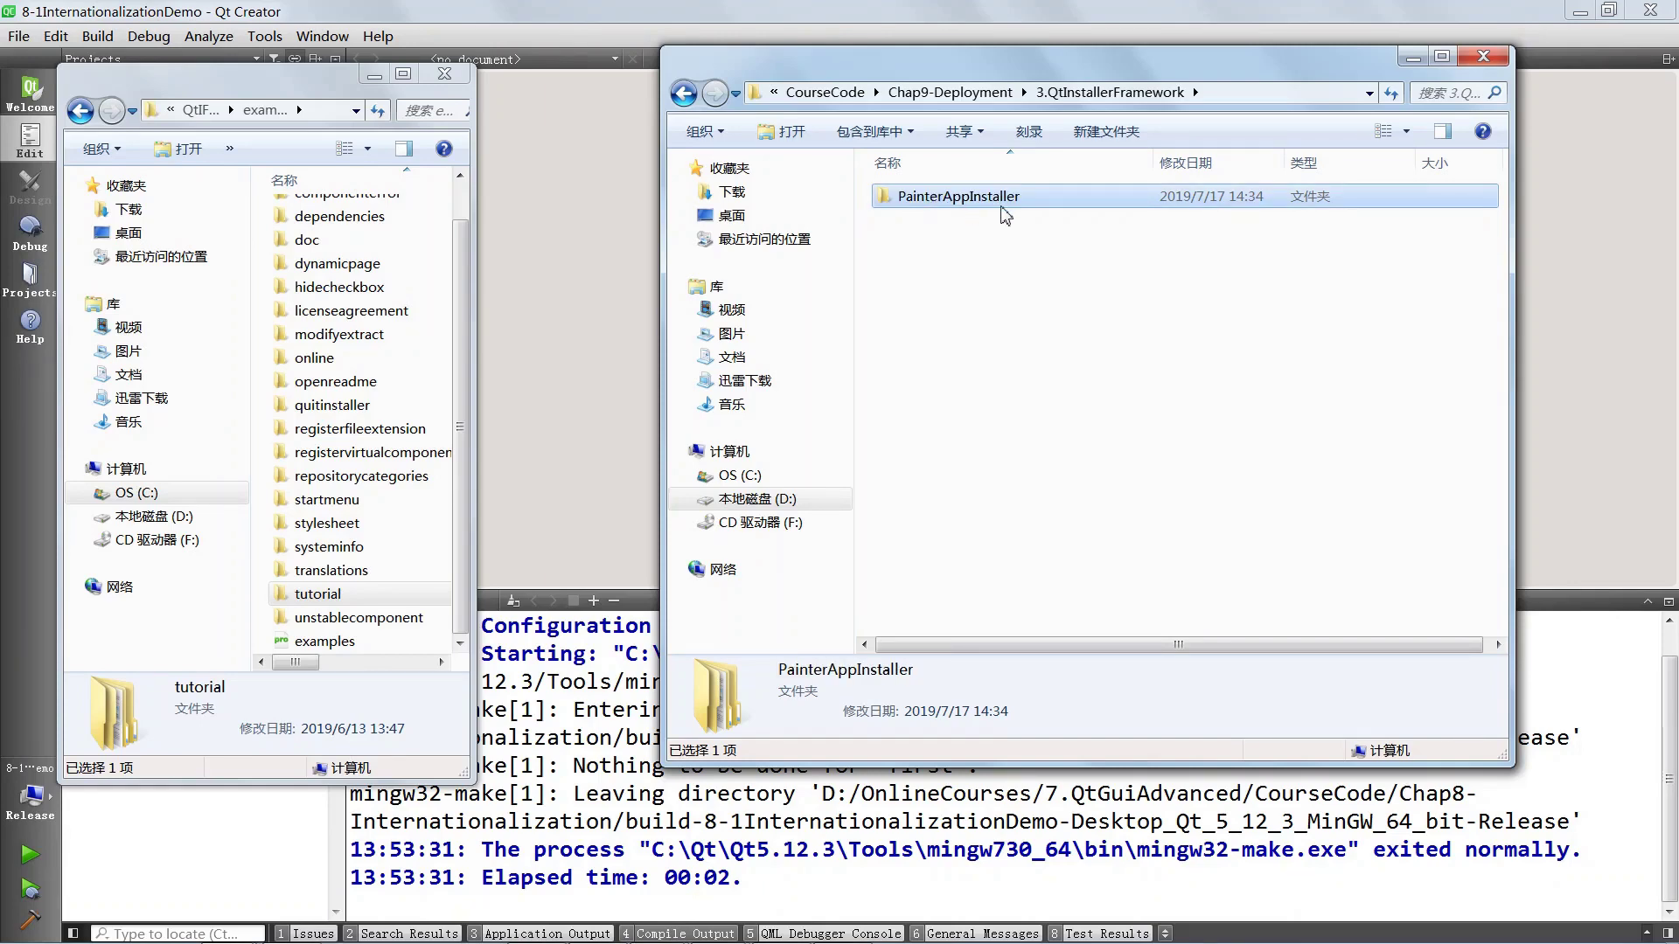
Look into the packages folder of PainterAppInstaller, and open config.xml from its config folder in Notepad++.
double_click(1002, 205)
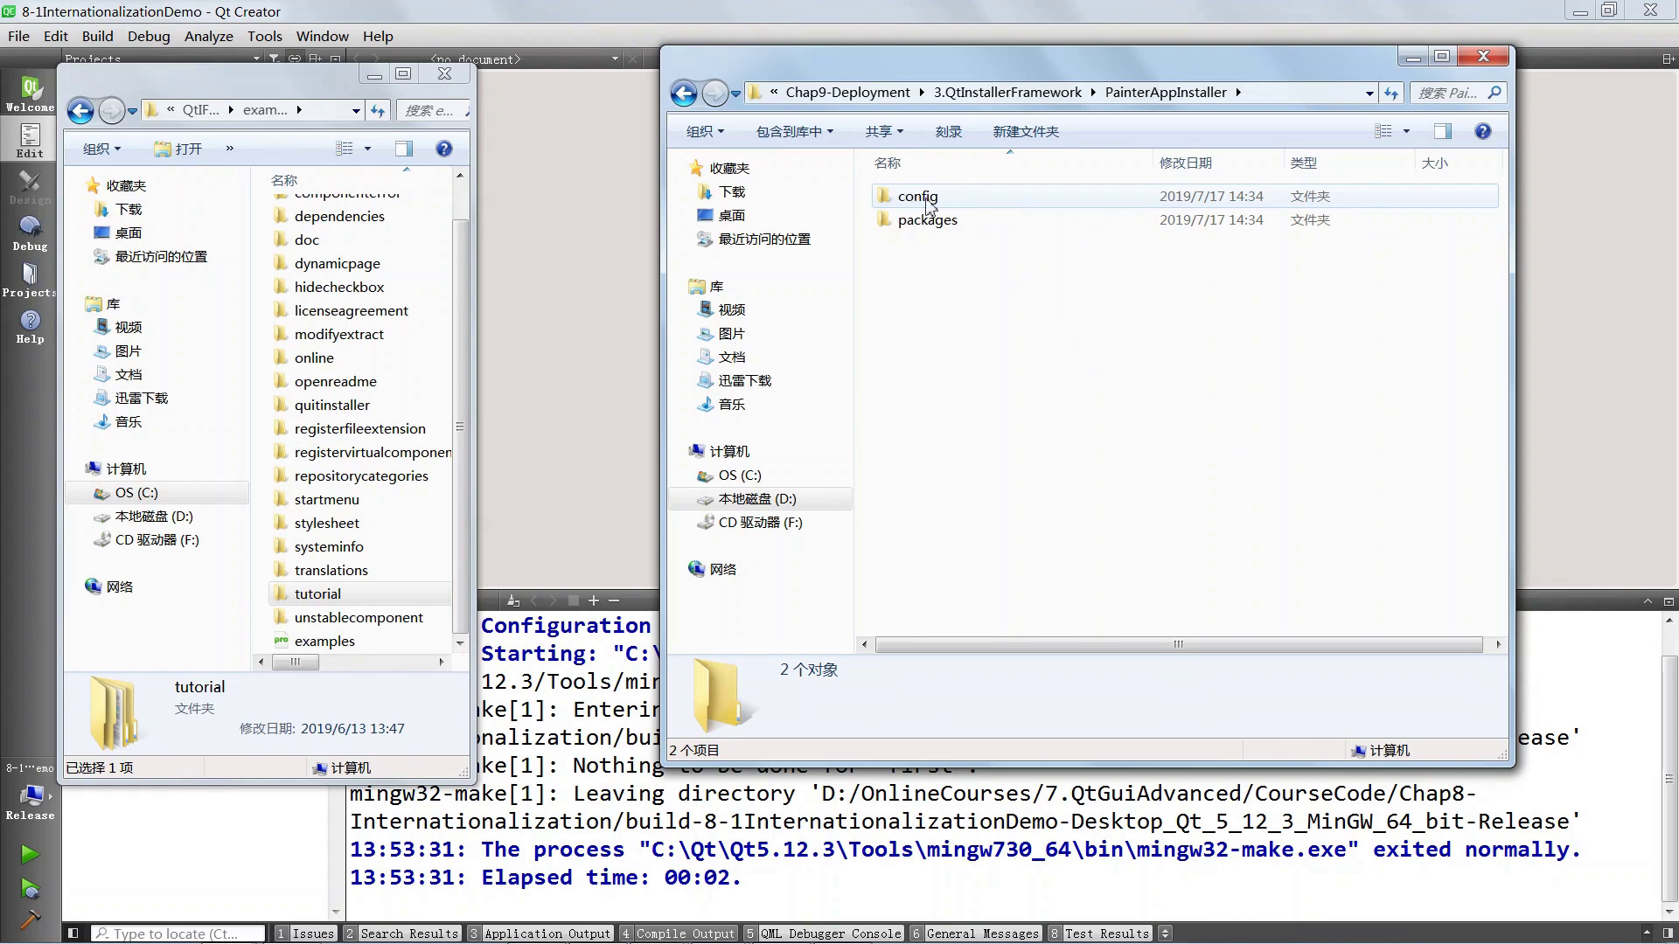
double_click(927, 219)
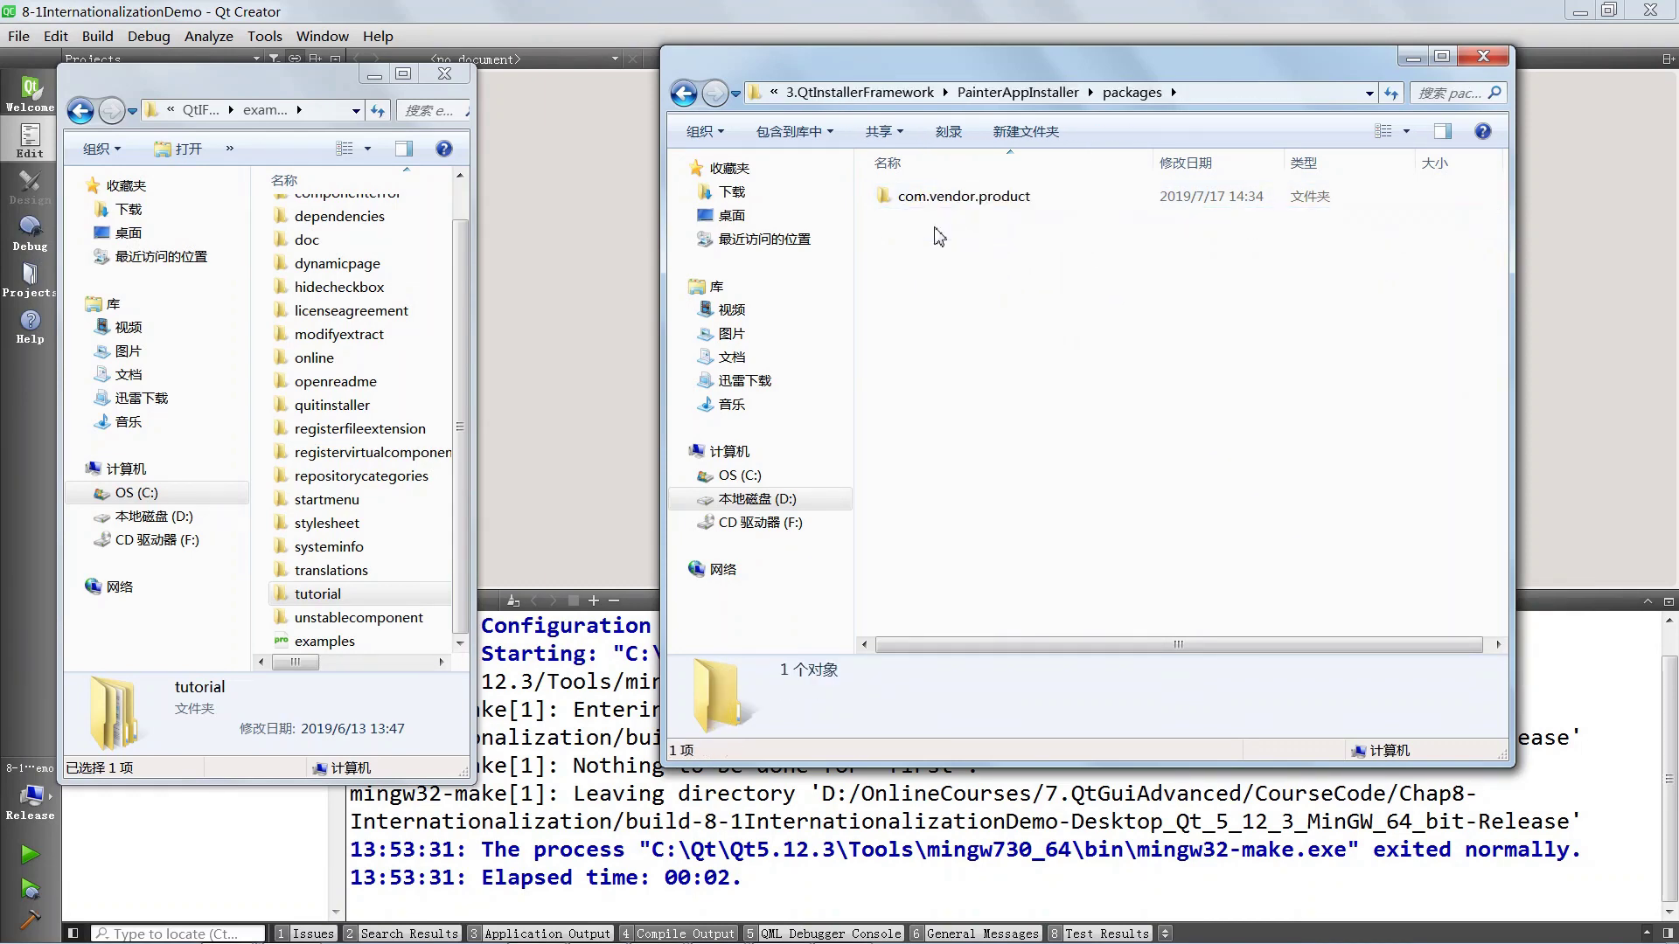
left_click(684, 93)
double_click(918, 198)
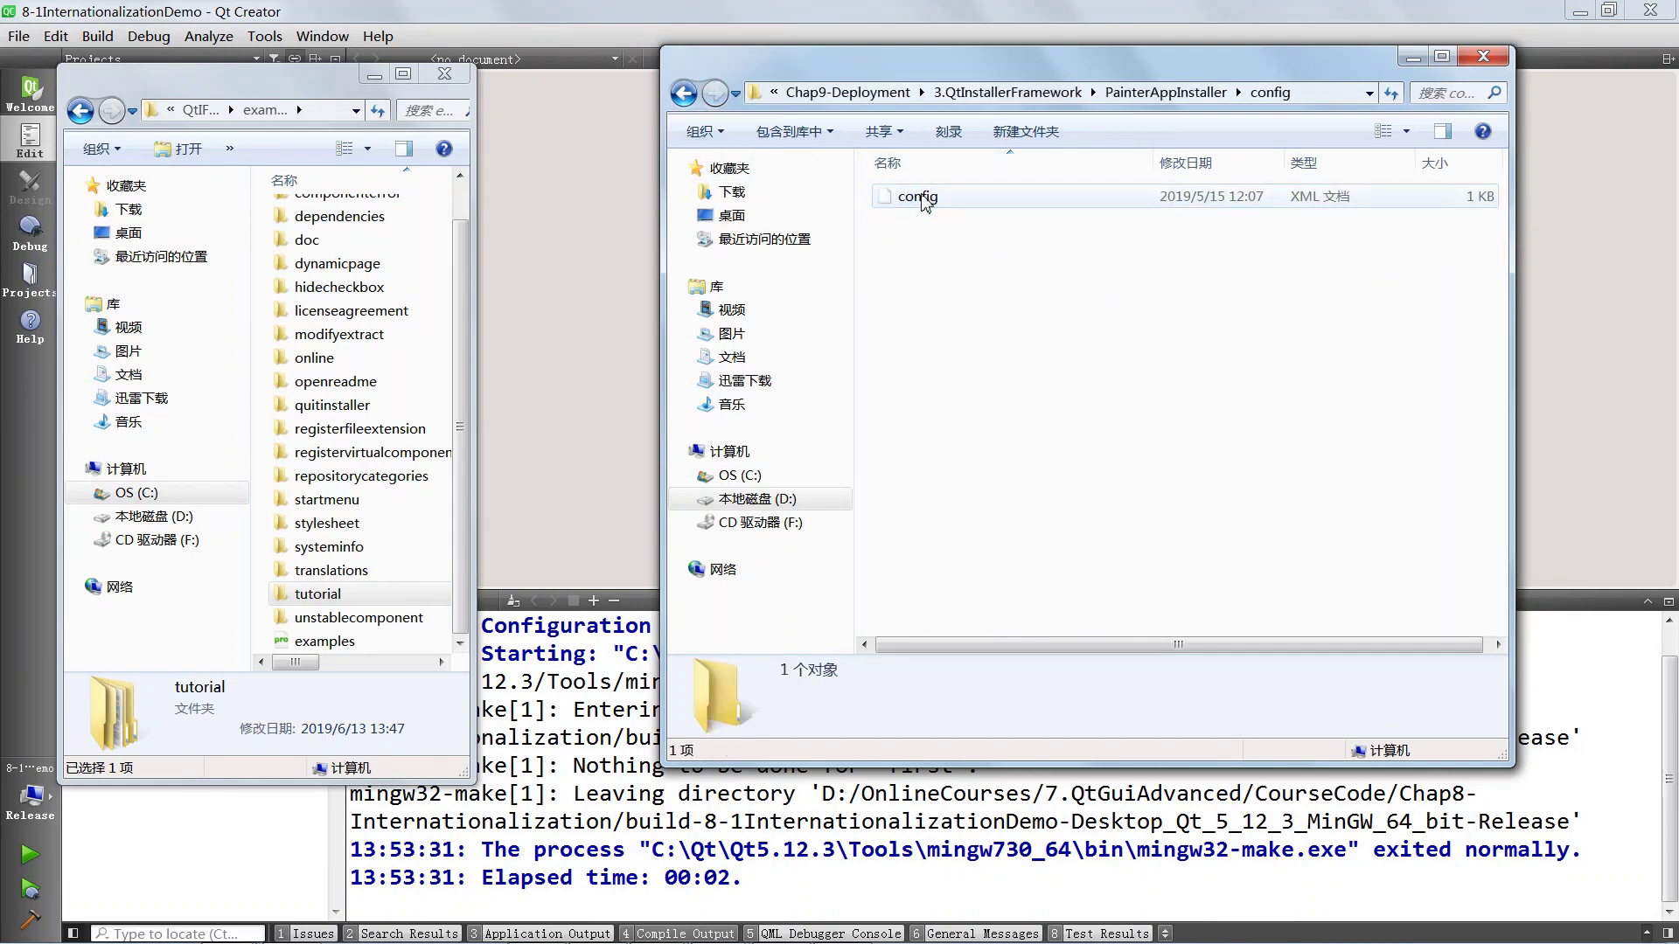
left_click(927, 197)
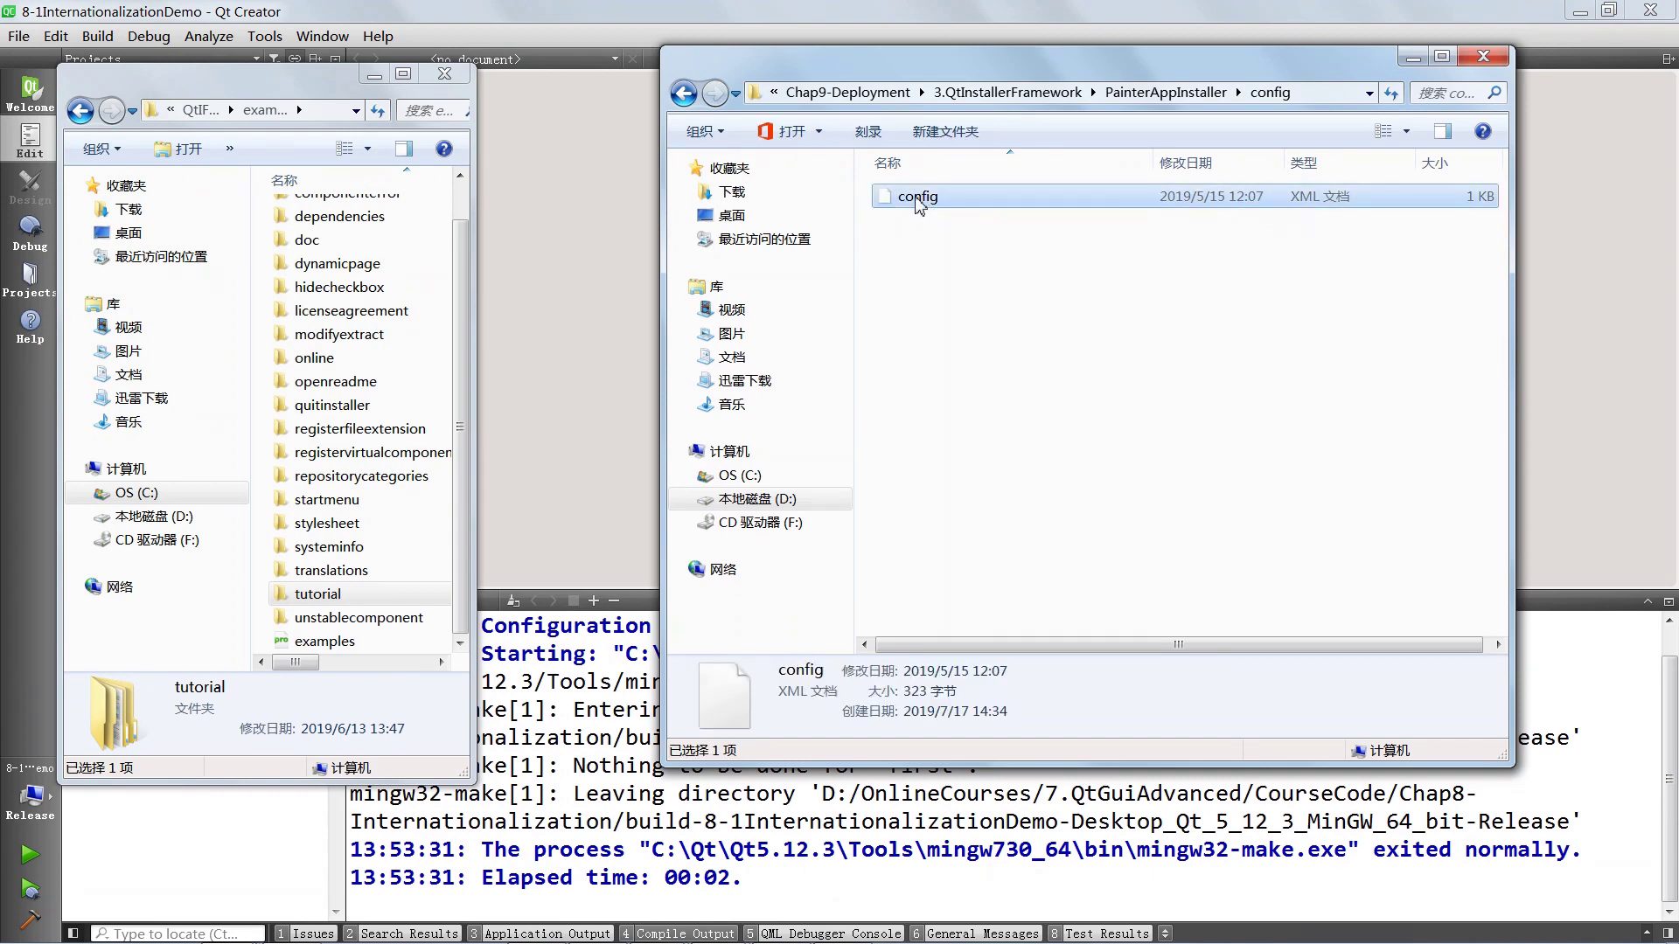
right_click(918, 200)
left_click(982, 255)
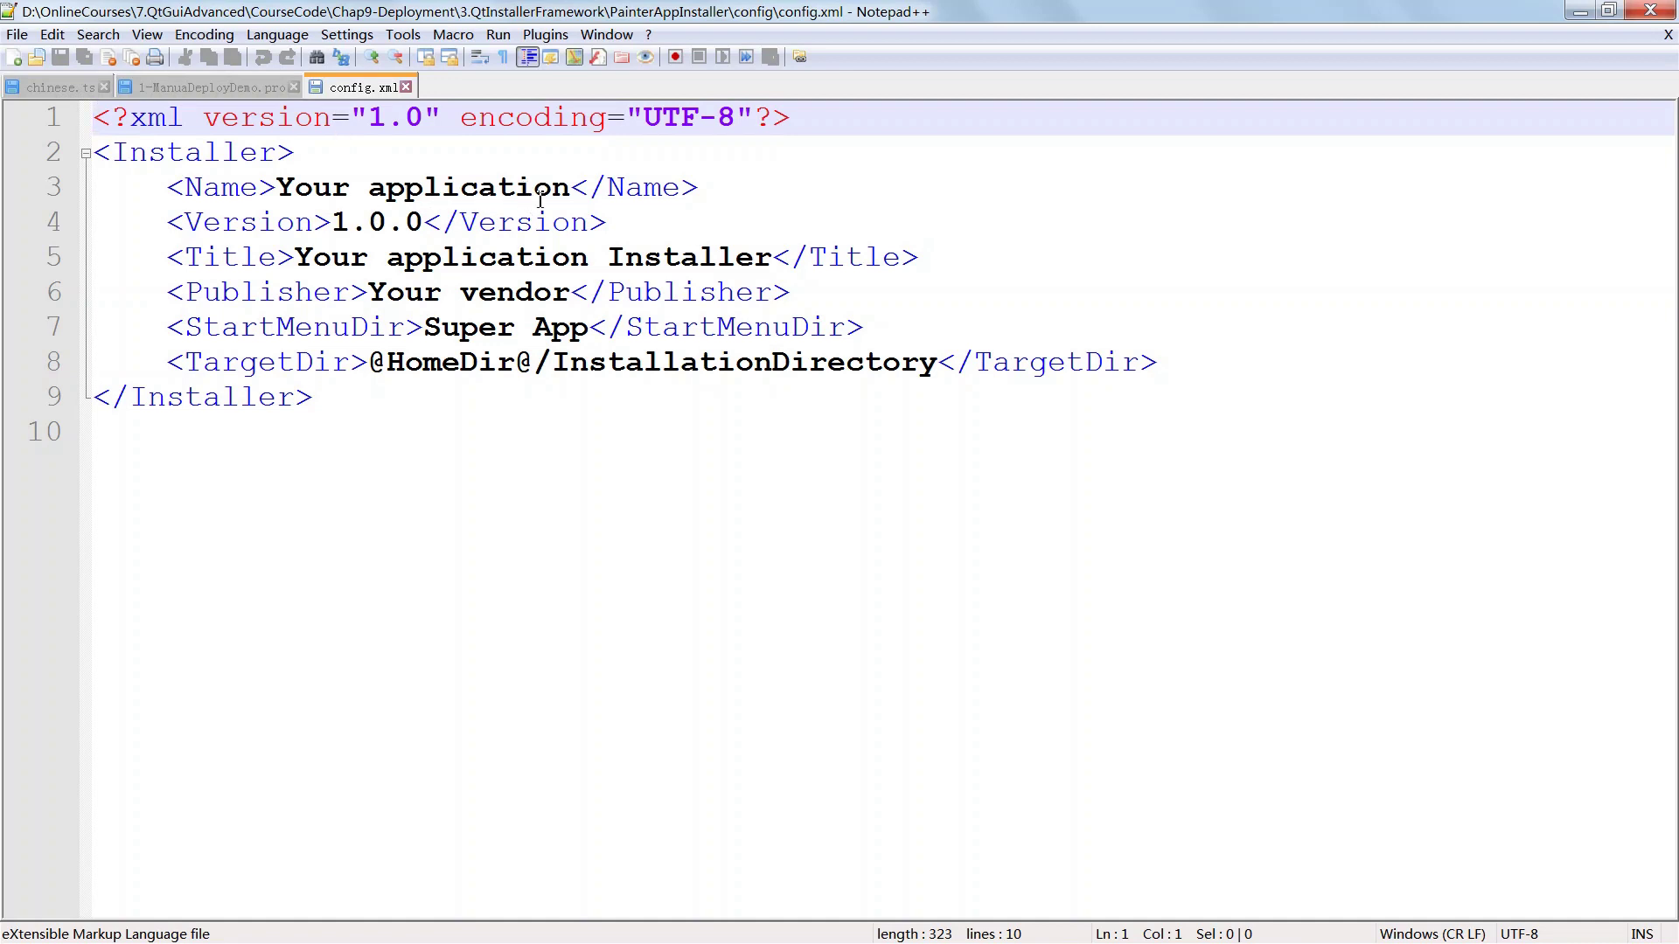
Set the Name element in config.xml to PainterApp and the Title element to PainterApp Installer.
left_click_drag(578, 190, 278, 187)
type("A")
key("BackSpace")
type("PainterApp")
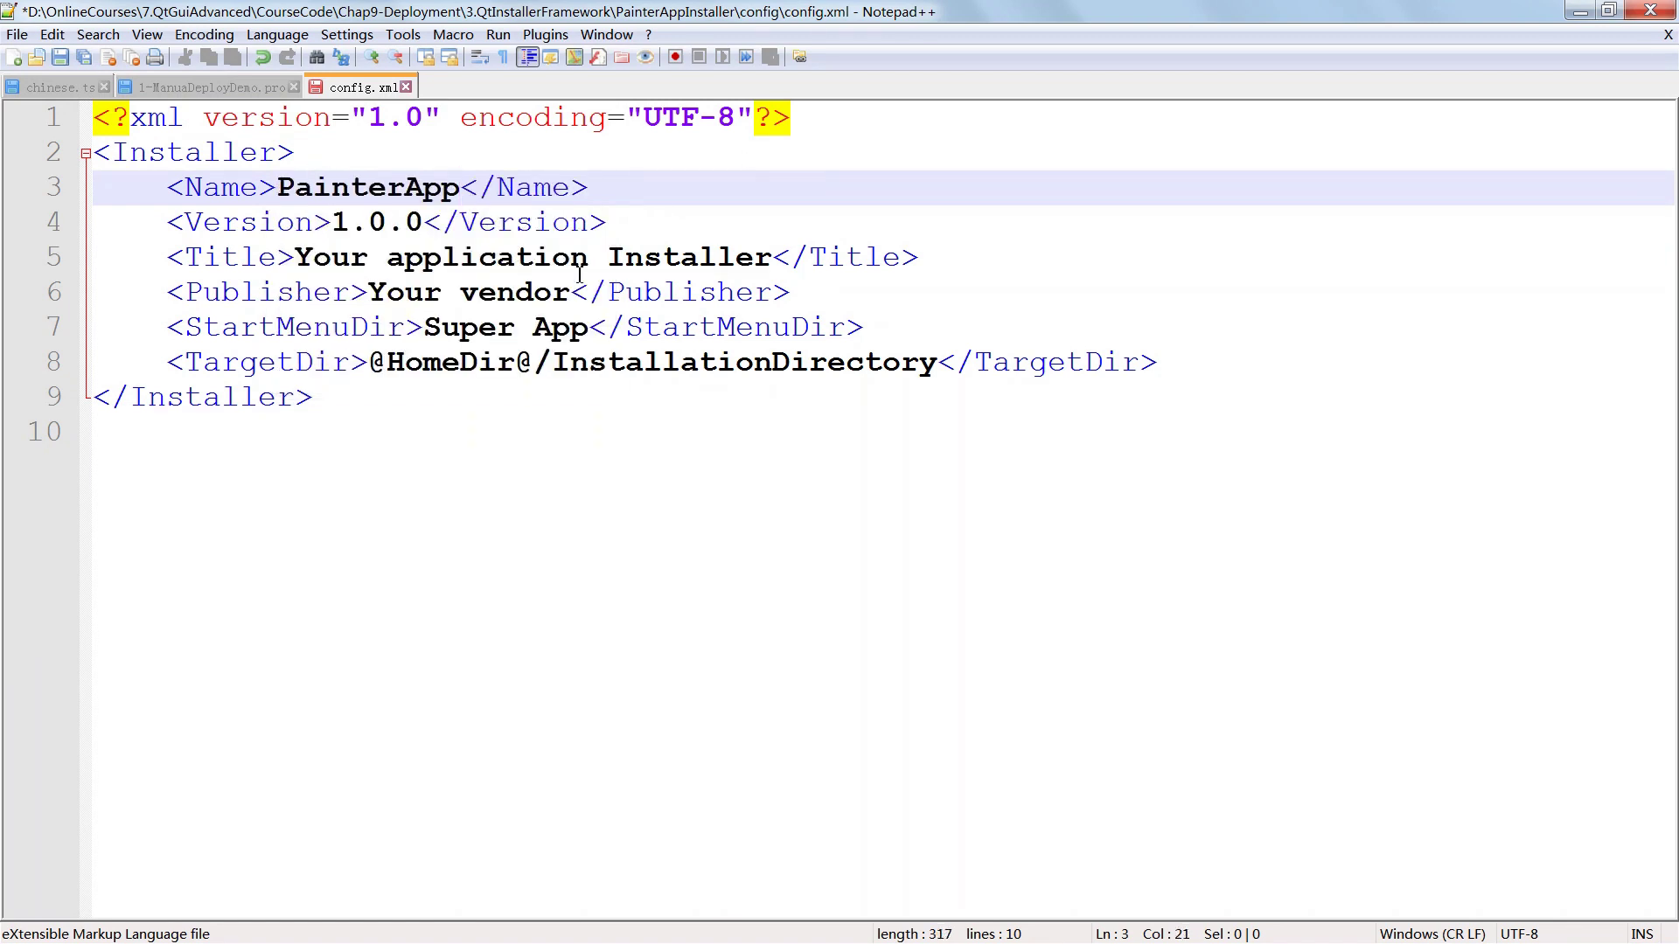
left_click_drag(591, 257, 308, 254)
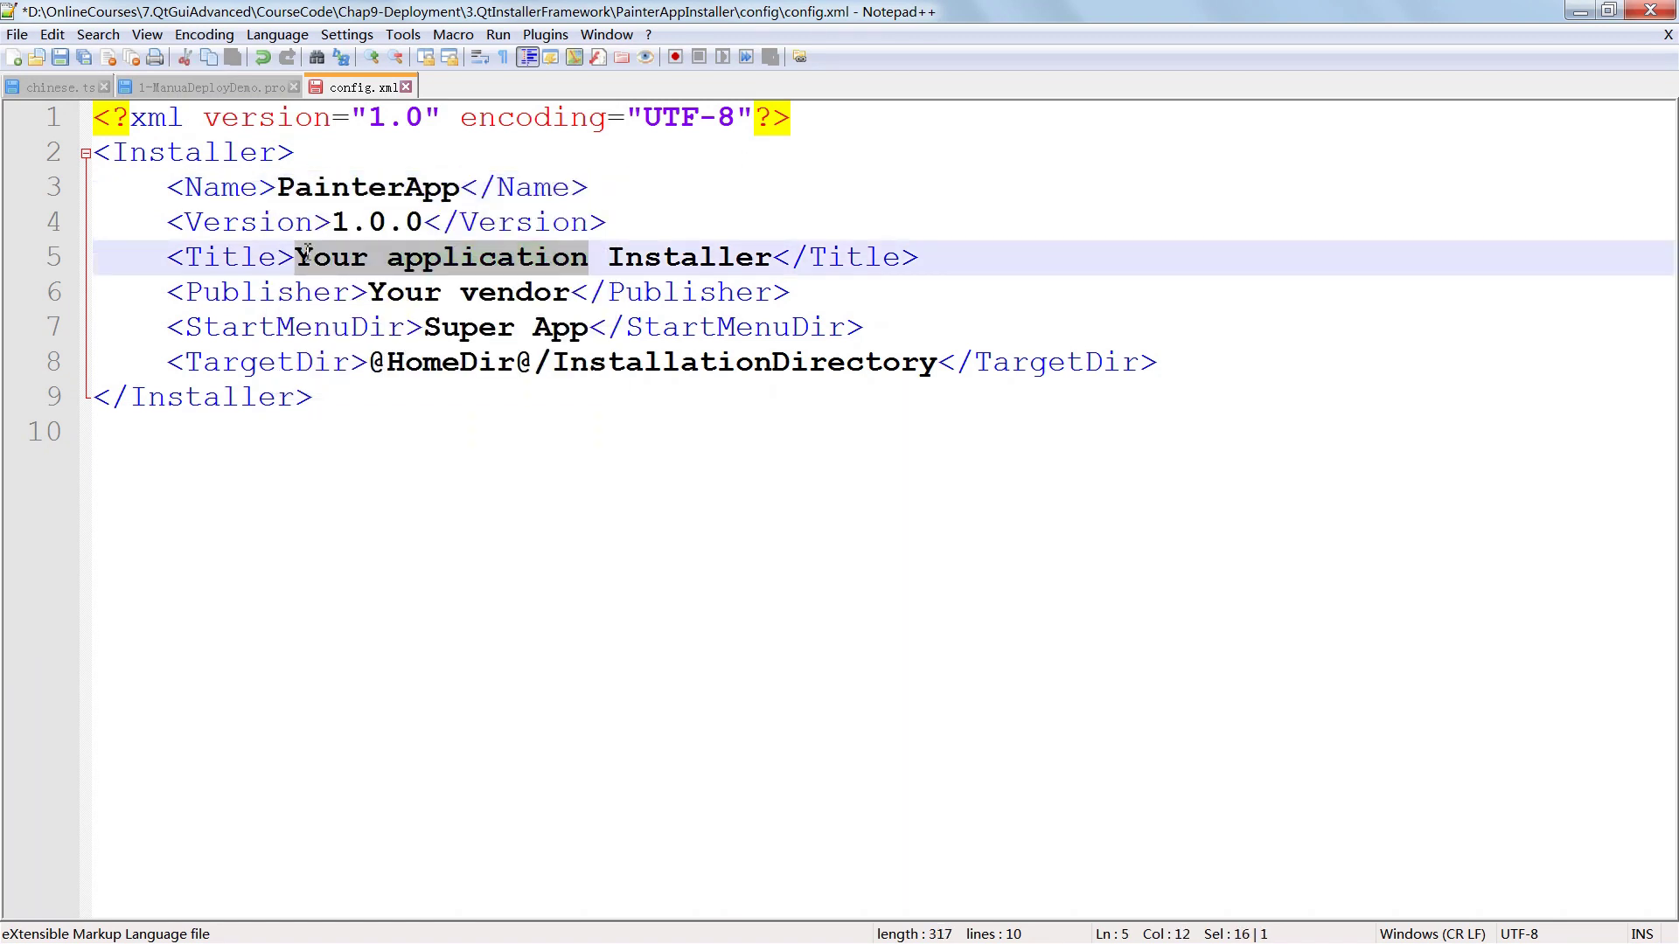
type("PainterApp")
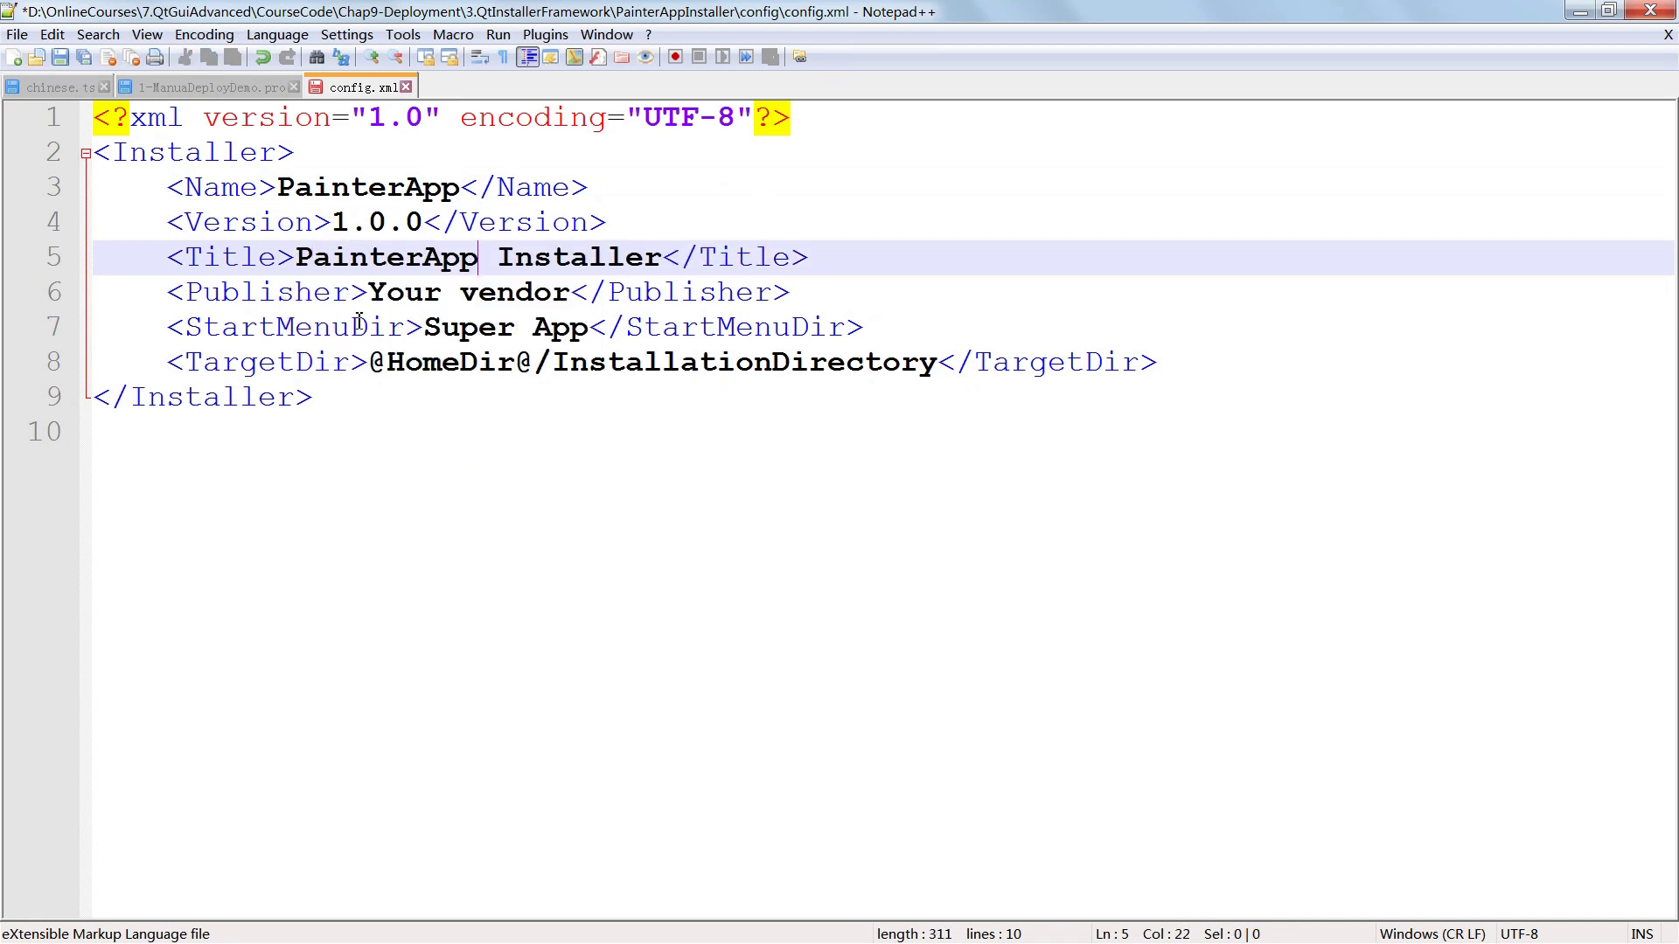
Set the Publisher element in config.xml to Blikoon Technologies.
left_click_drag(571, 293, 377, 289)
type("Bill")
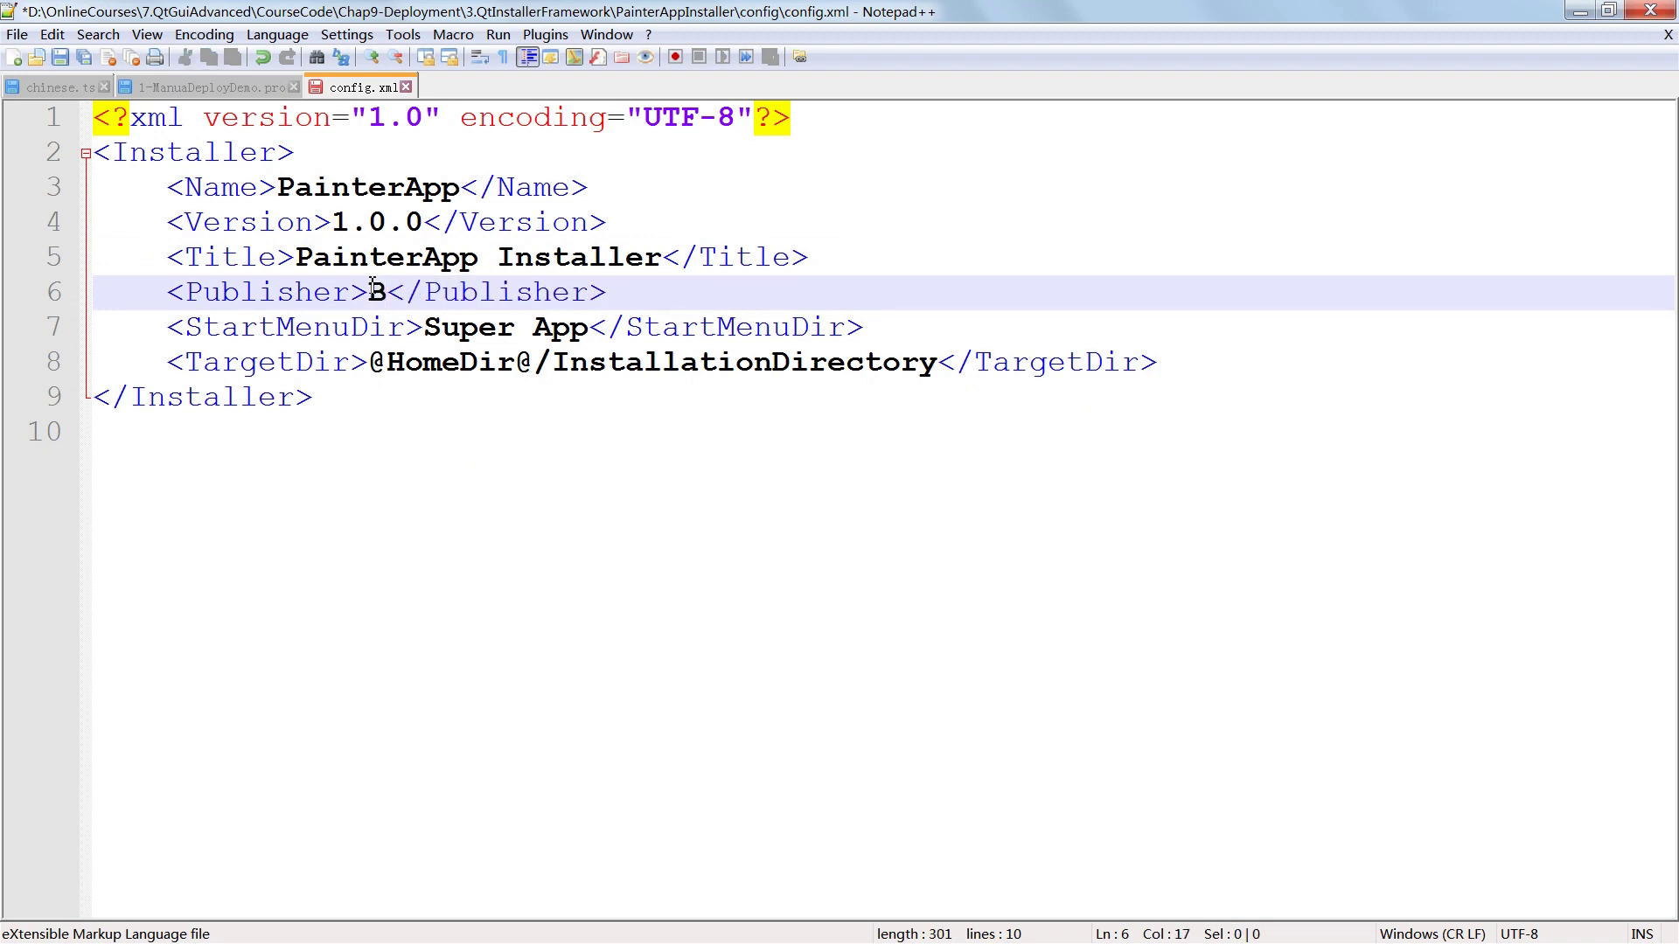
key("BackSpace")
key("BackSpace")
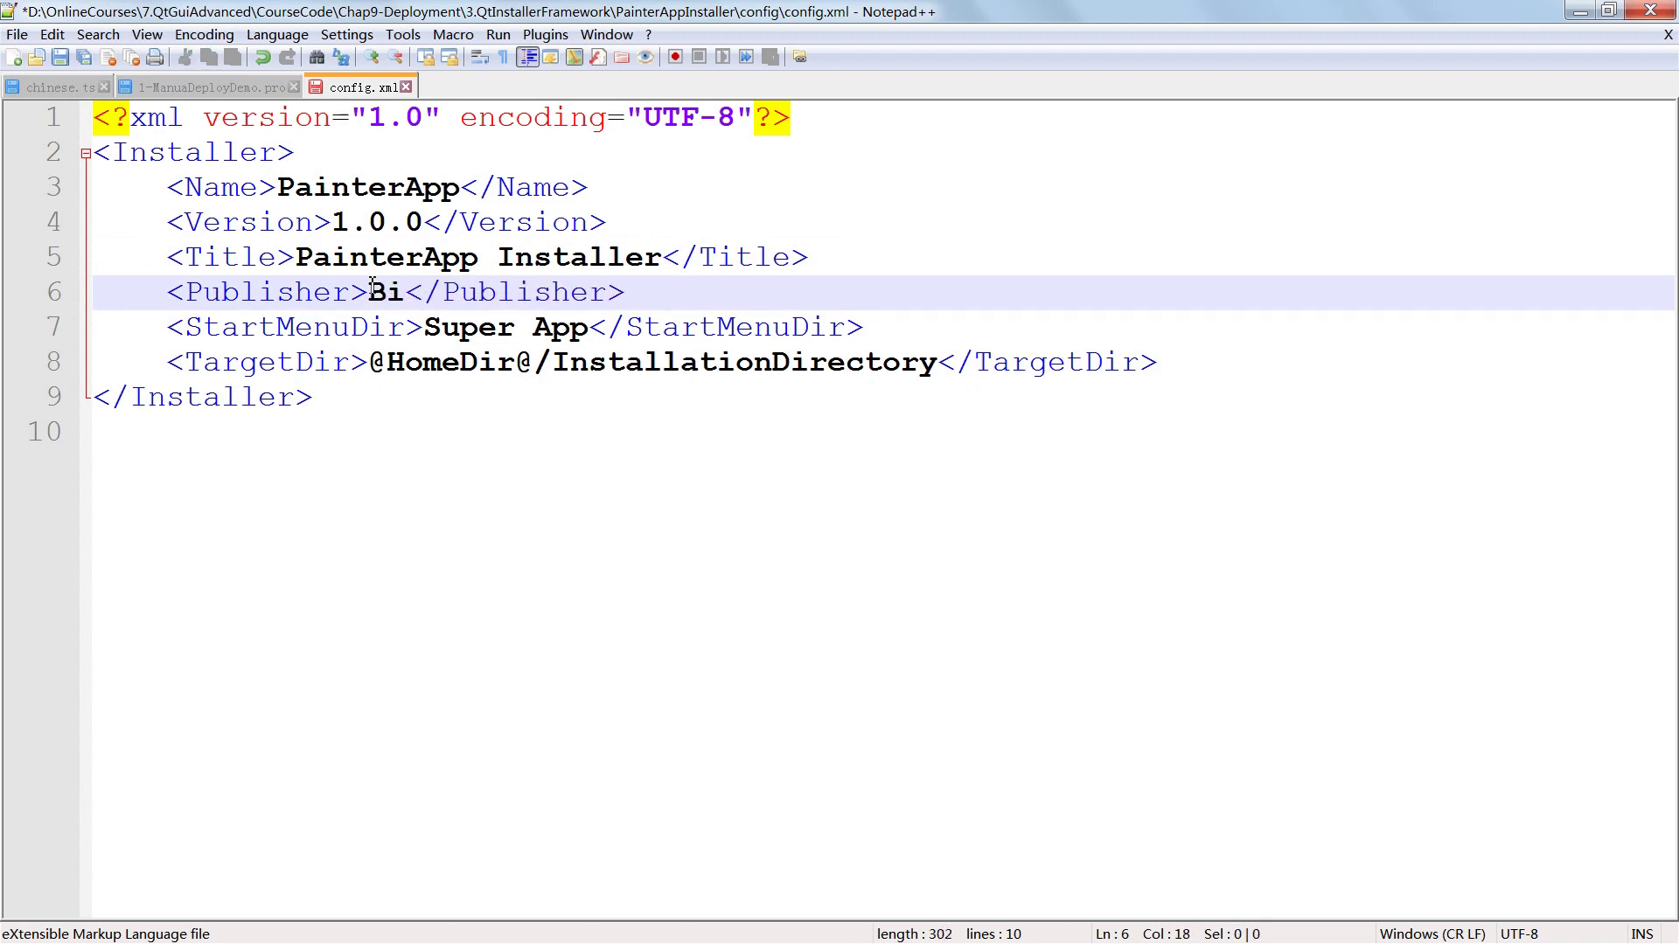
type("likoon Technologies")
Set the StartMenuDir element in config.xml to PainterApp.
left_click_drag(588, 327, 439, 327)
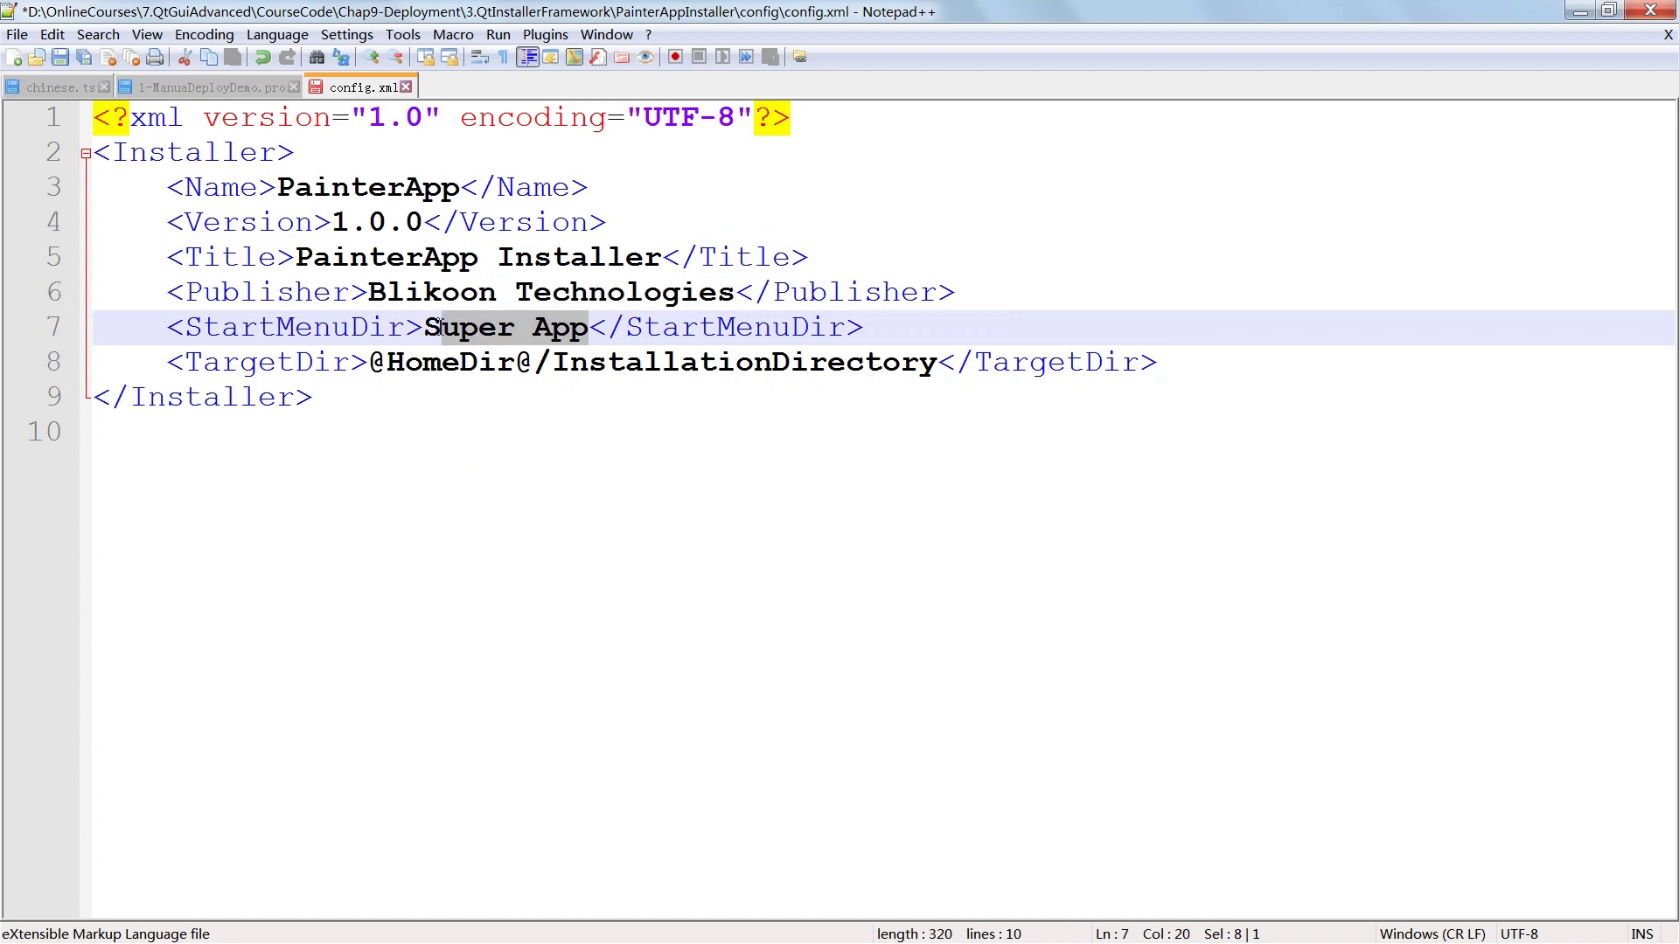
key("BackSpace")
key("BackSpace")
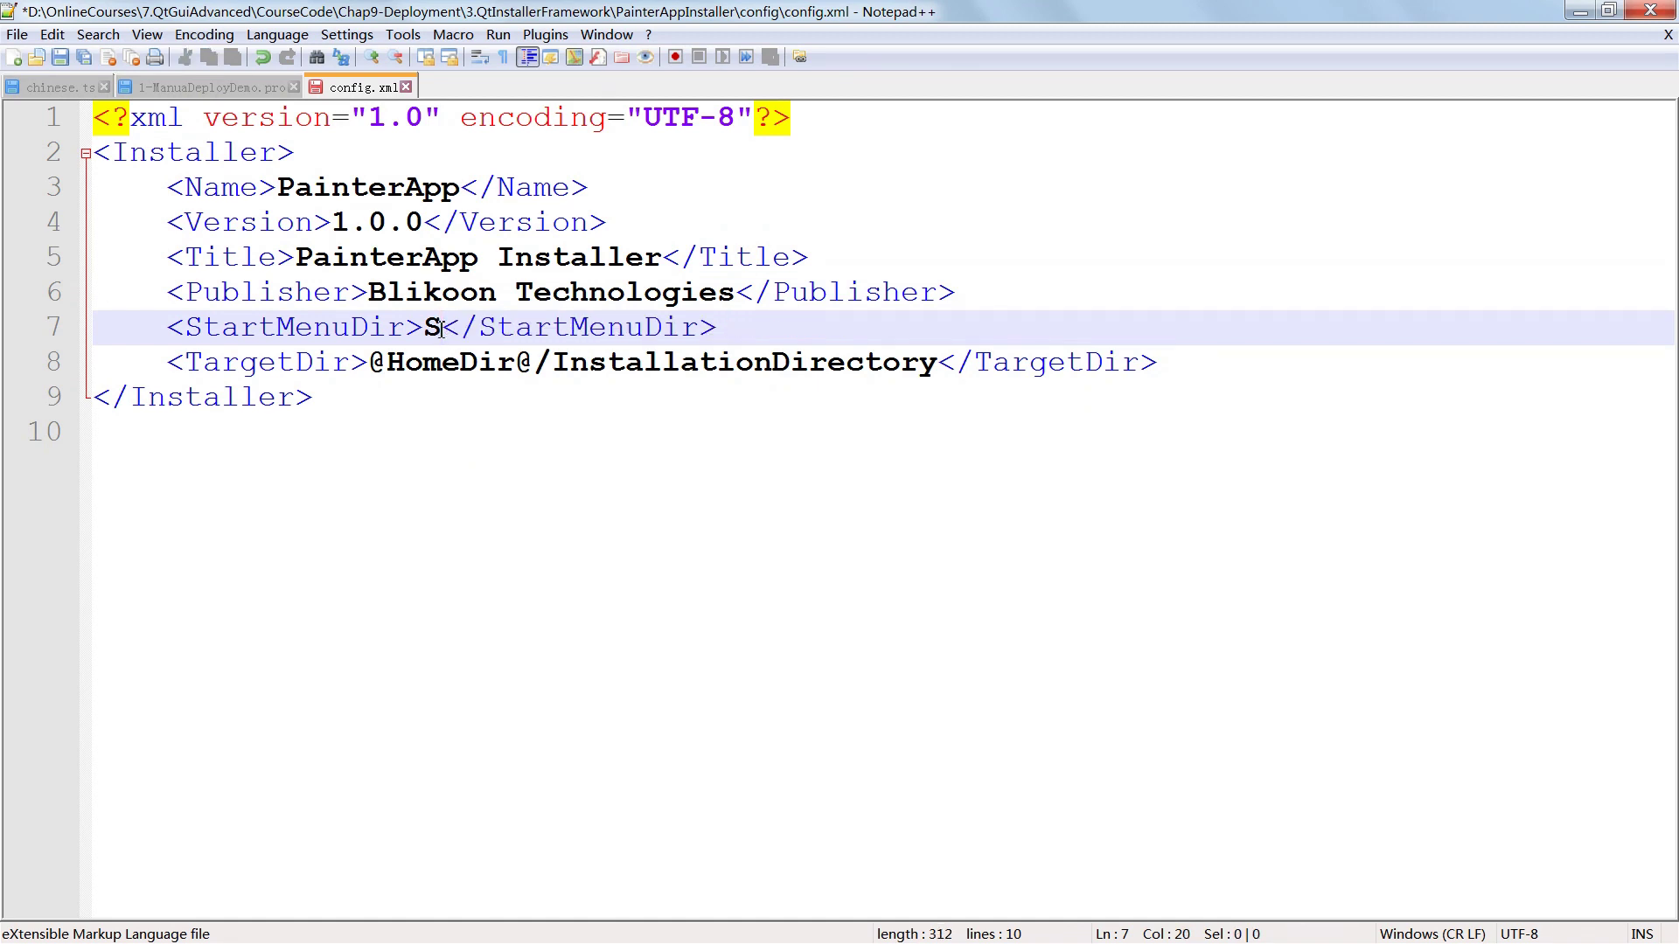
type("P")
key("Return")
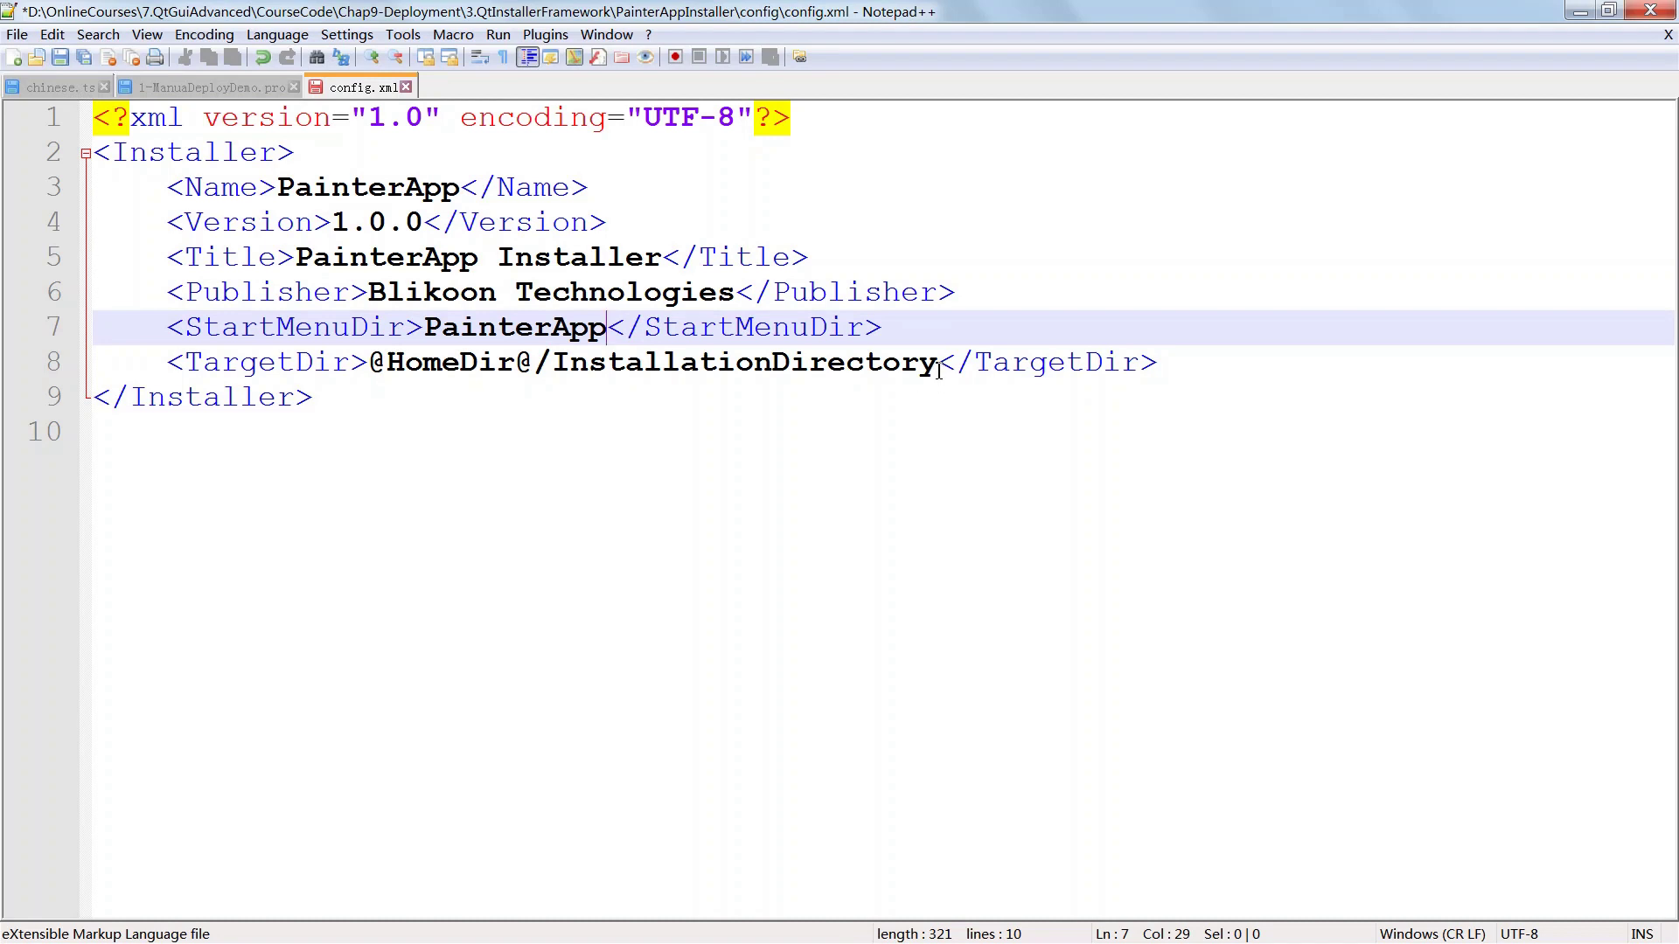
left_click_drag(939, 369, 557, 366)
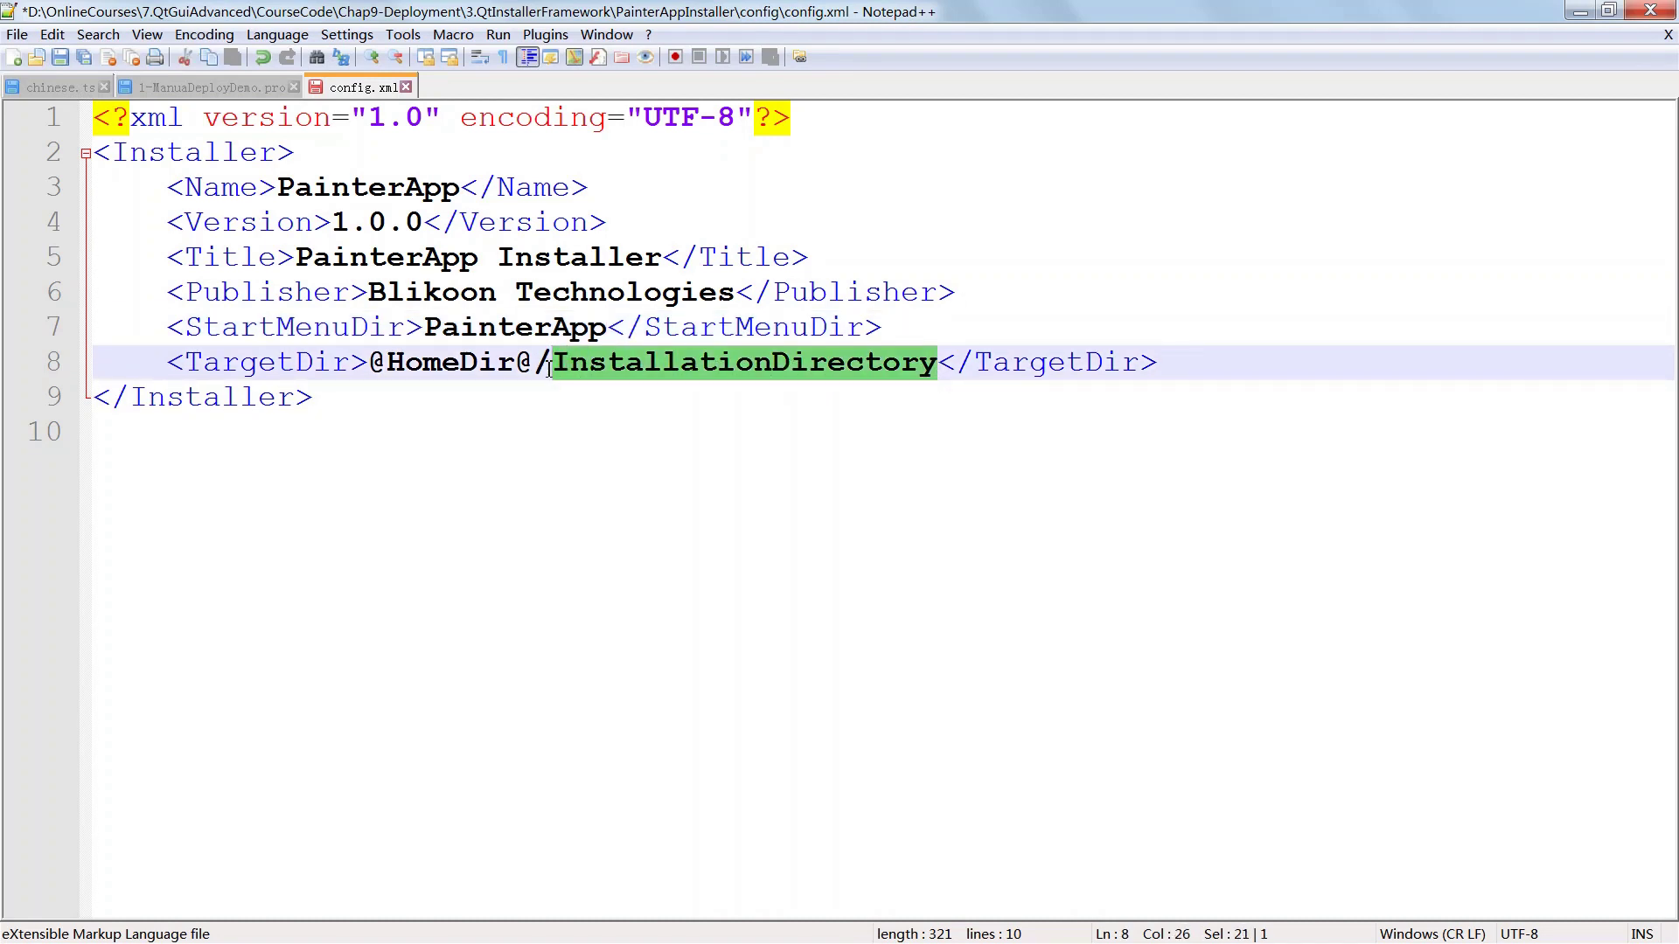
type("Pa")
key("Return")
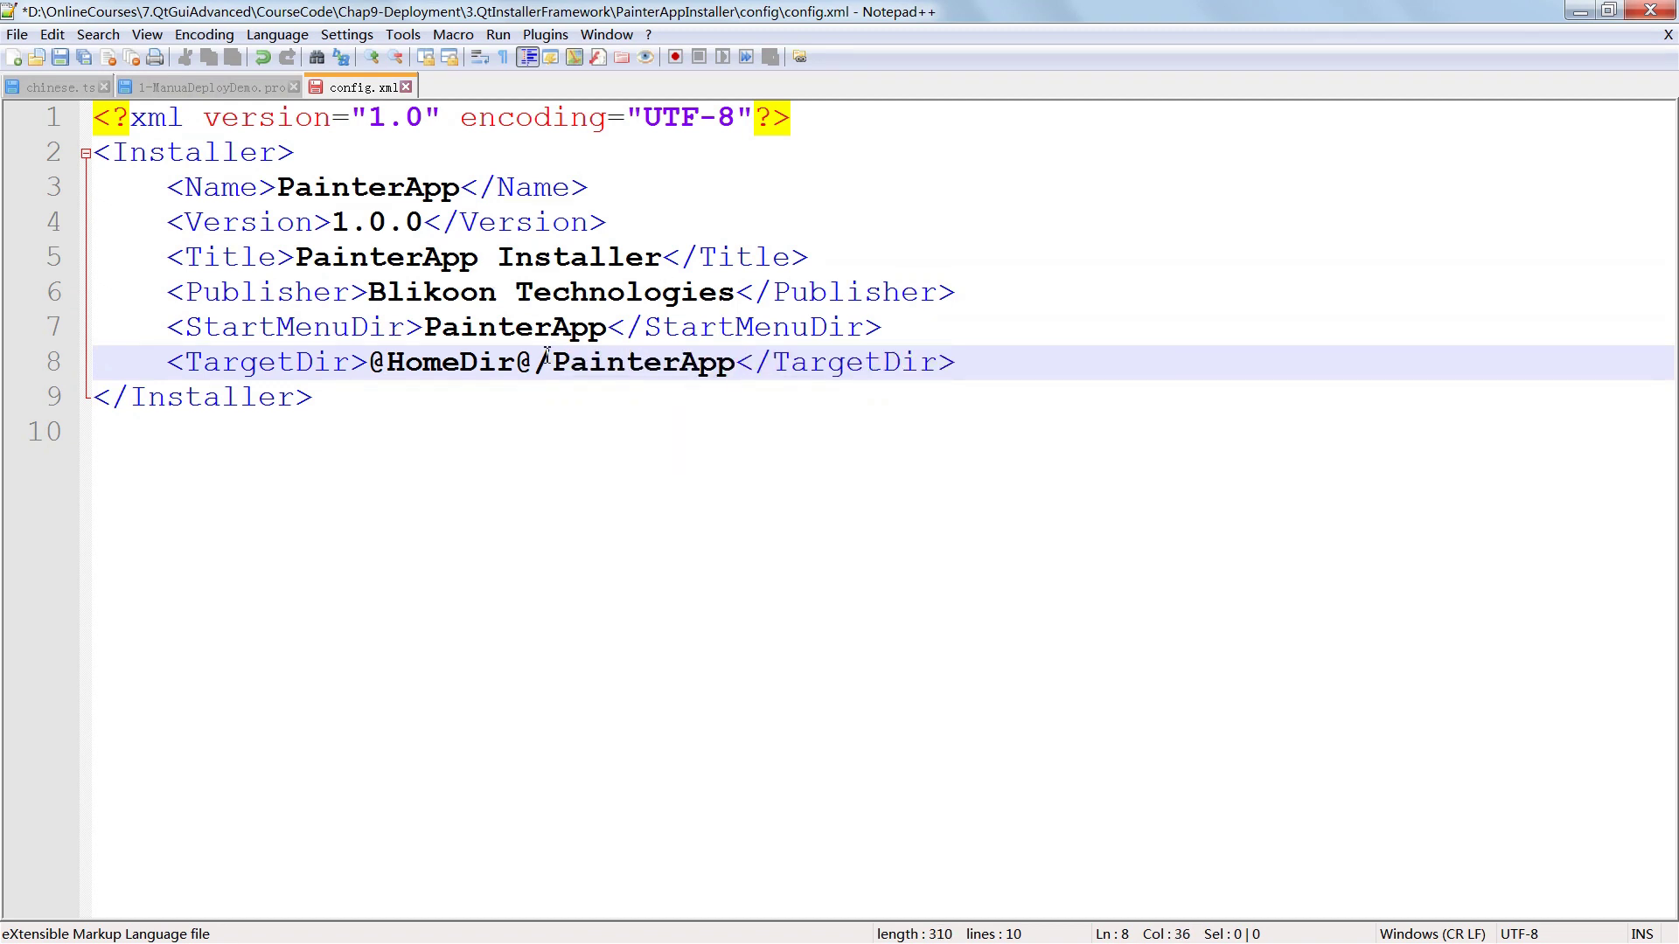
key("ctrl+s")
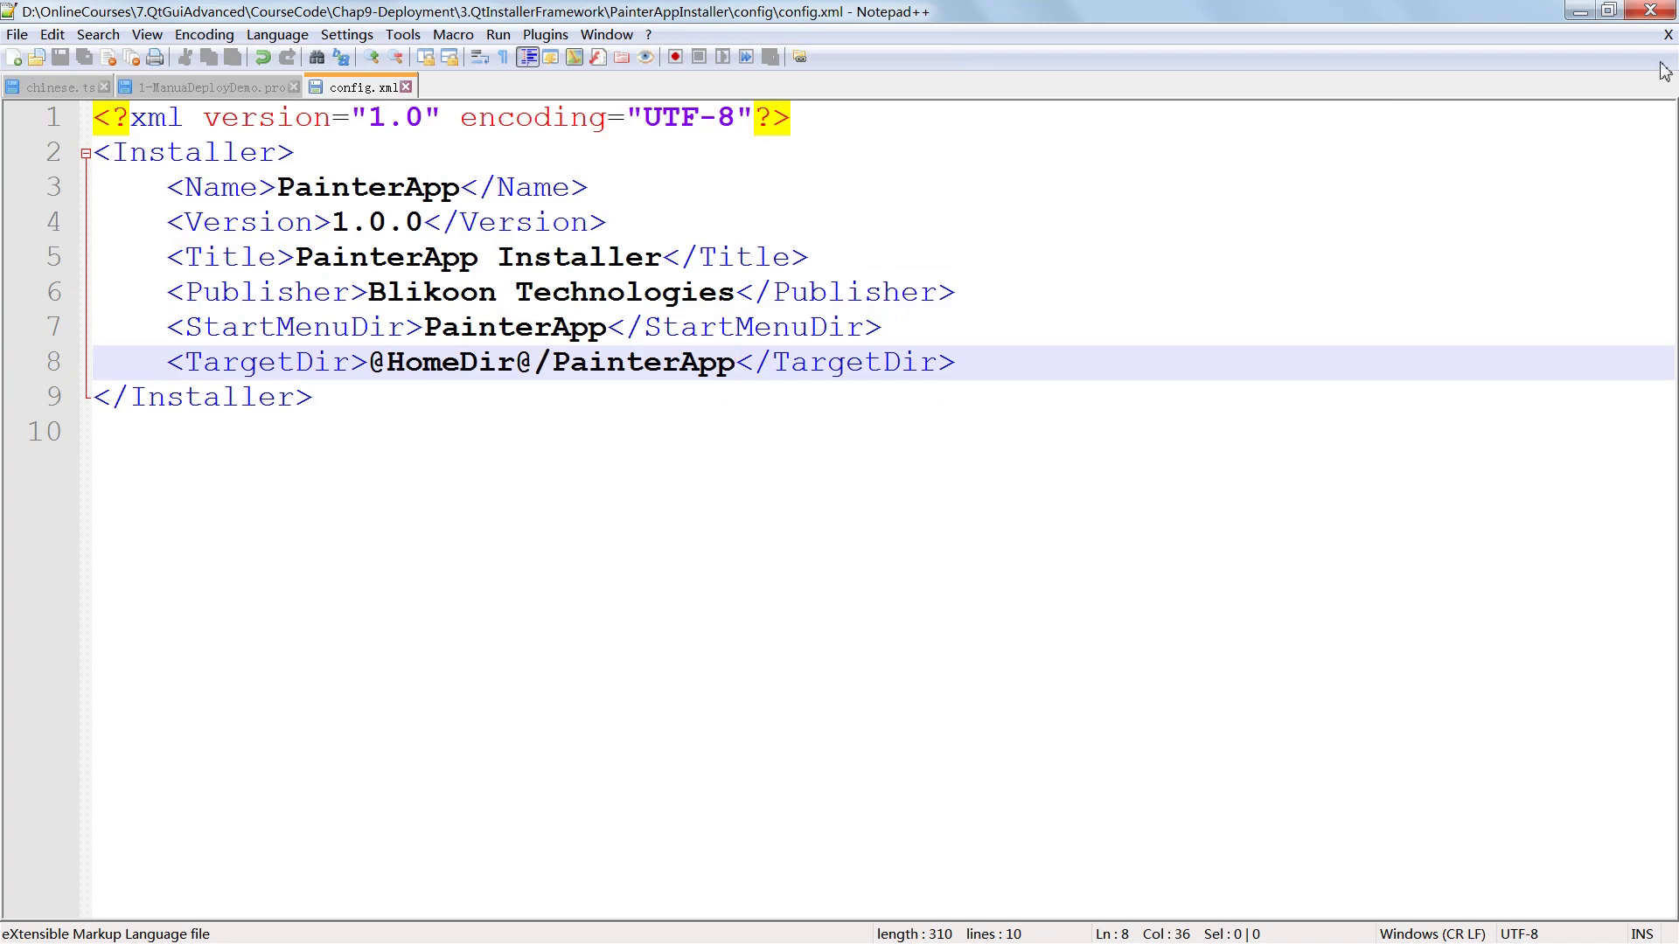
Switch to File Explorer and rename the com.vendor.product folder inside PainterAppInstaller's packages folder as com.blikoon.painterapp.
left_click(1578, 16)
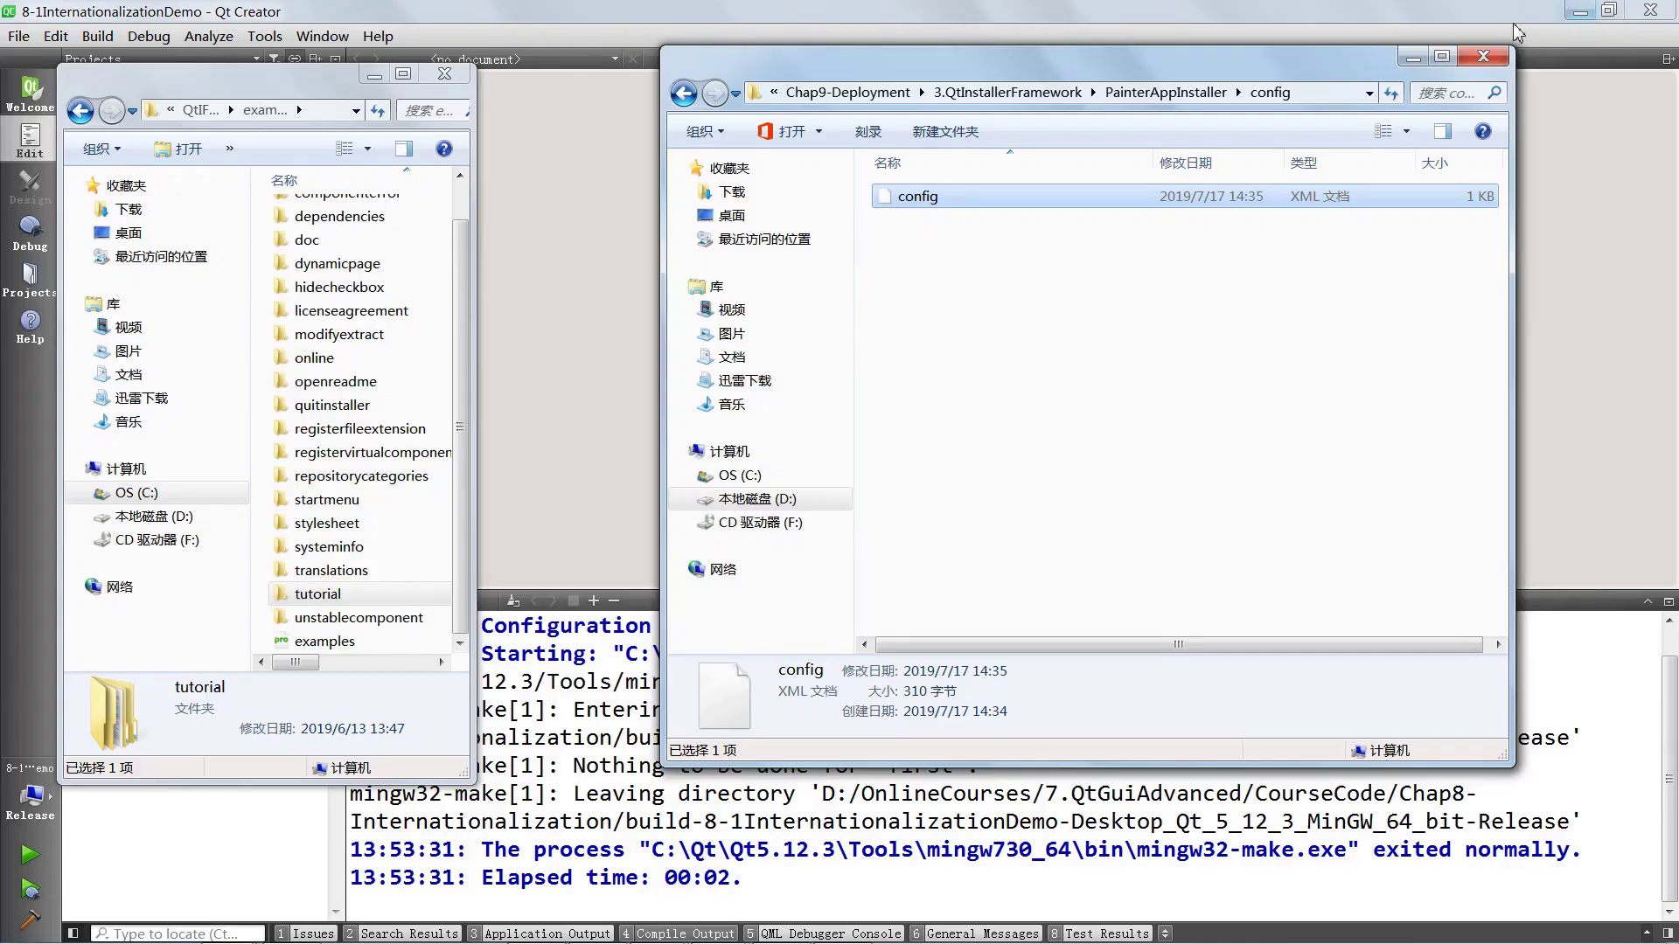
left_click(684, 93)
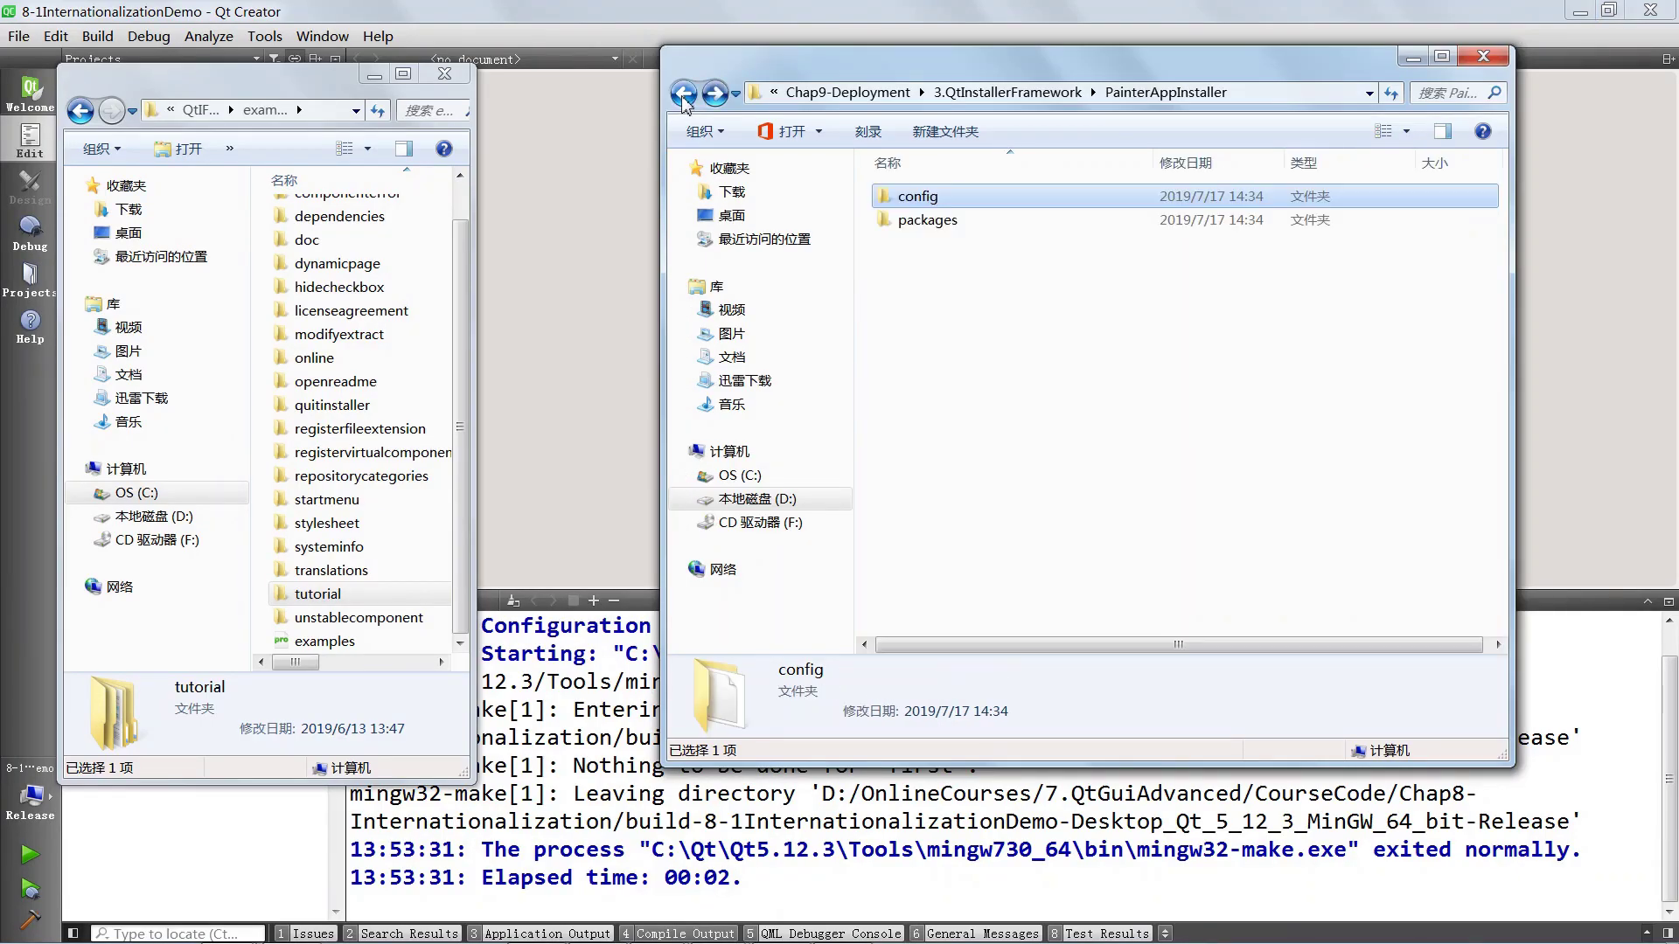
left_click(947, 226)
double_click(949, 226)
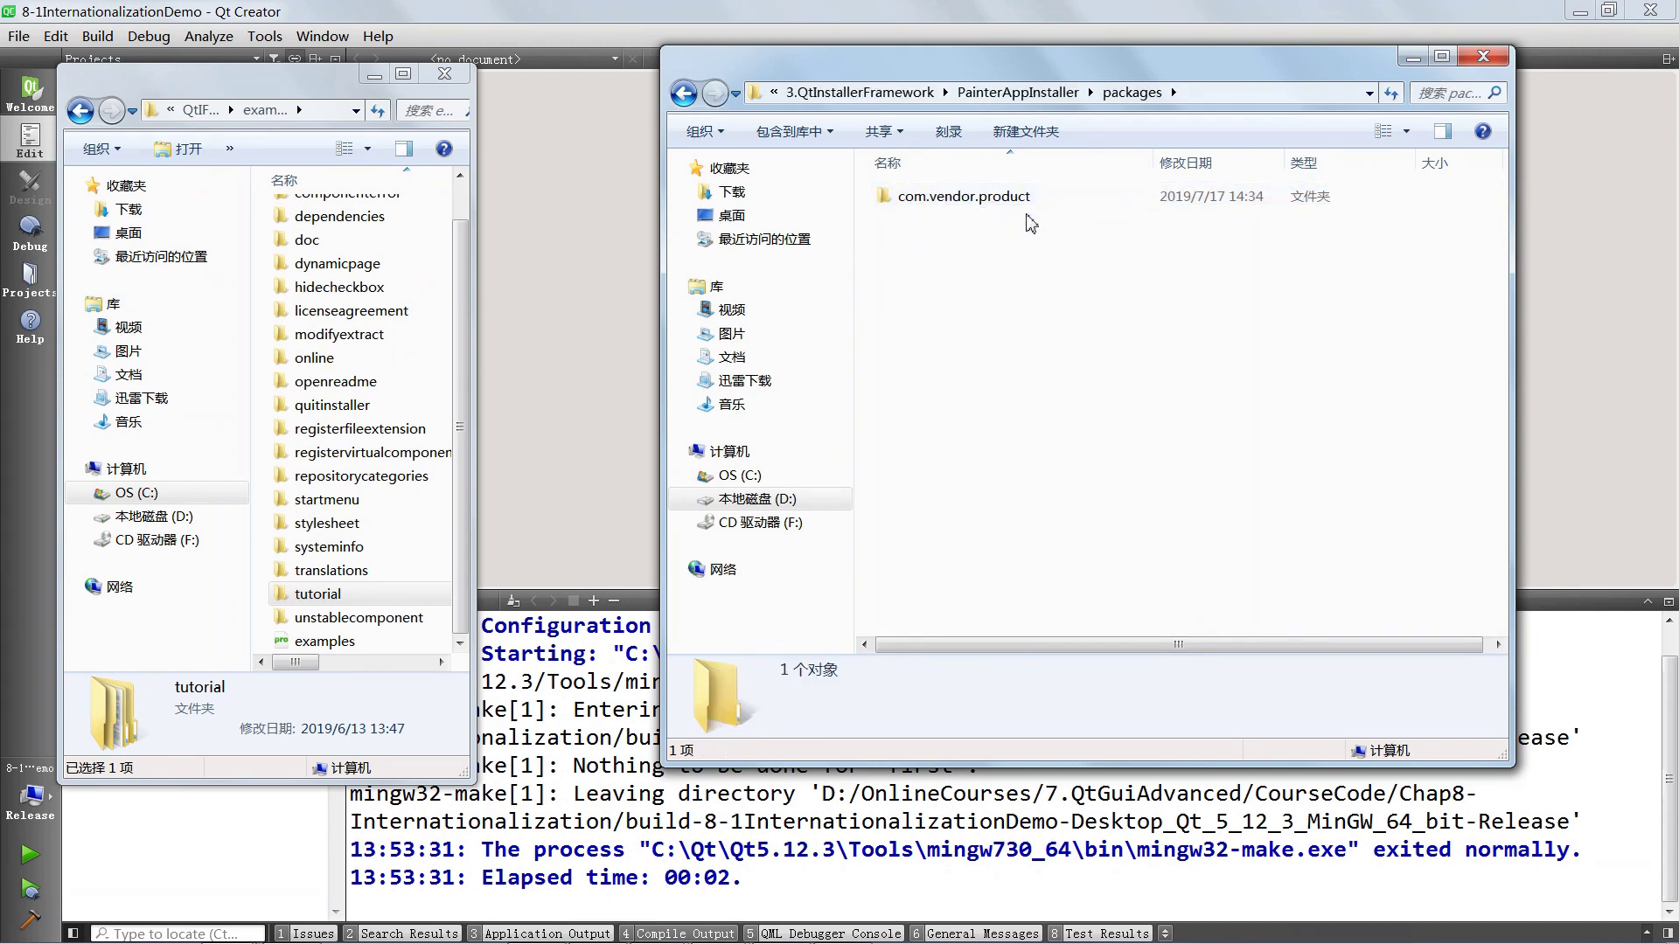
left_click(997, 207)
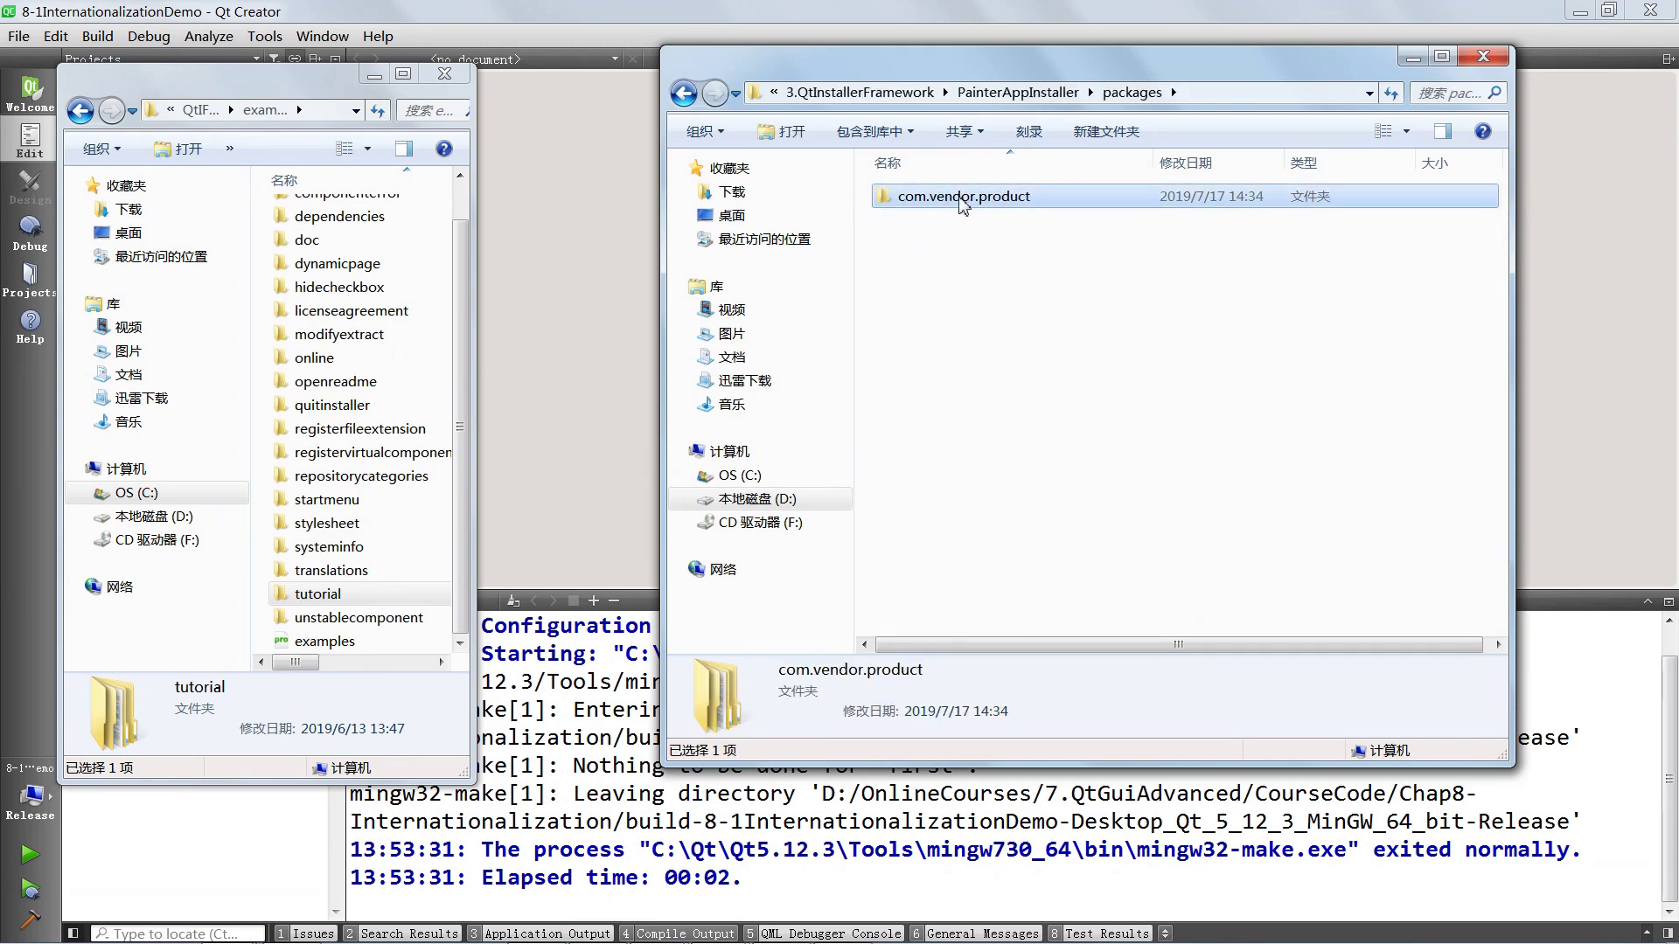
left_click(944, 199)
left_click(1031, 198)
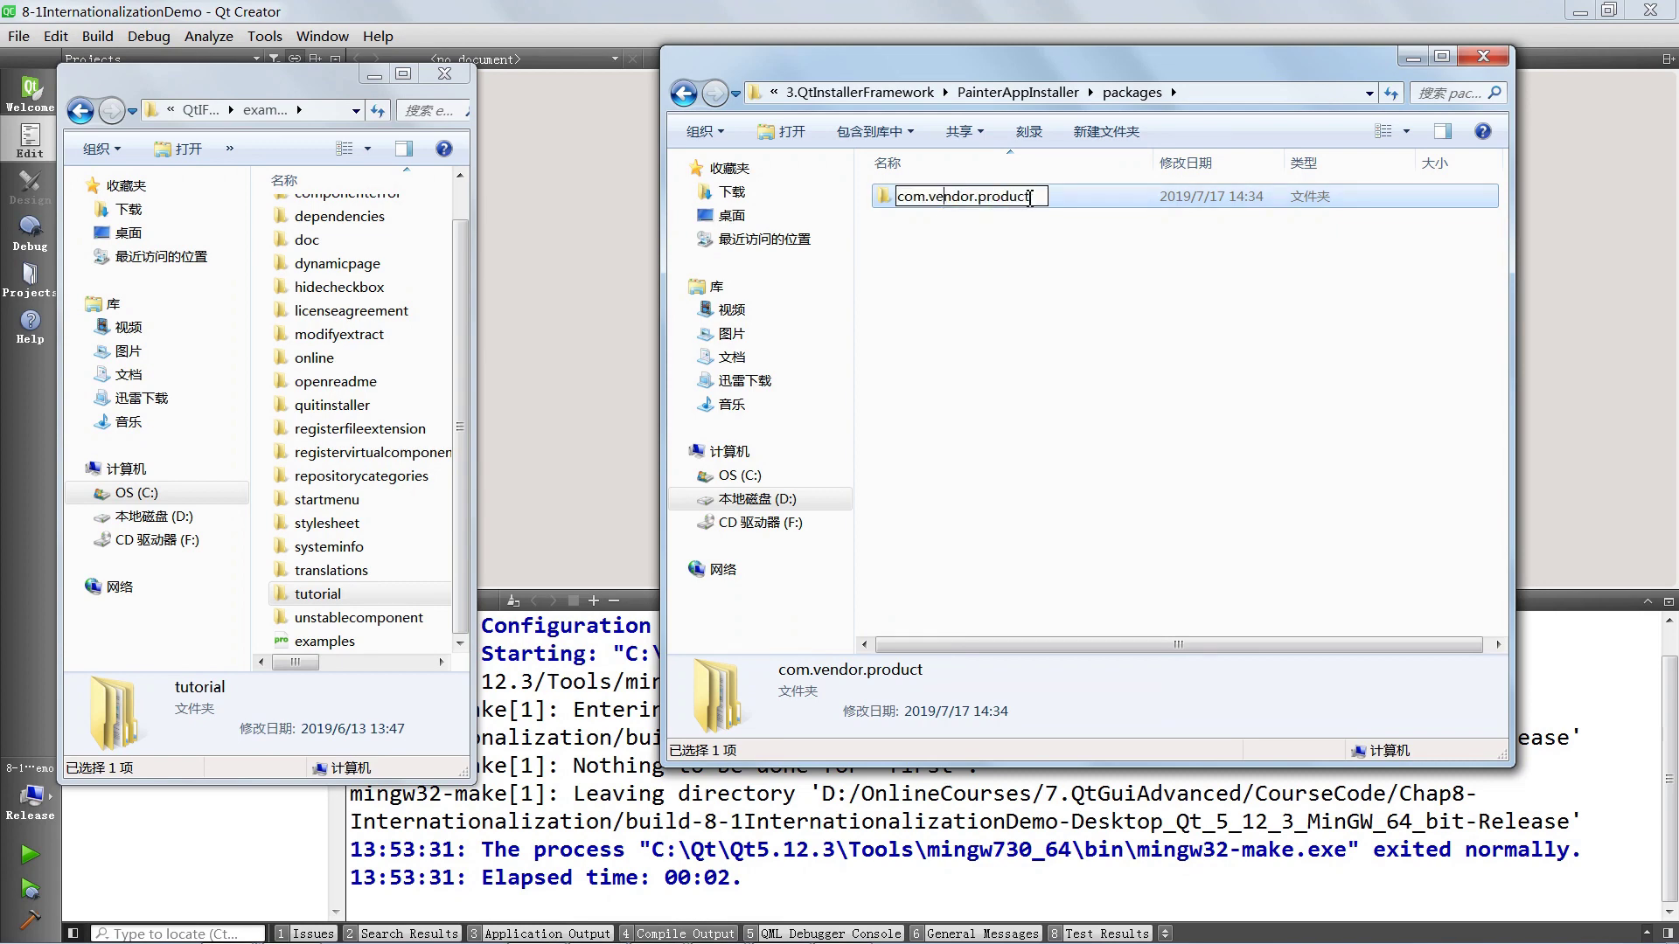
left_click_drag(1036, 198, 945, 200)
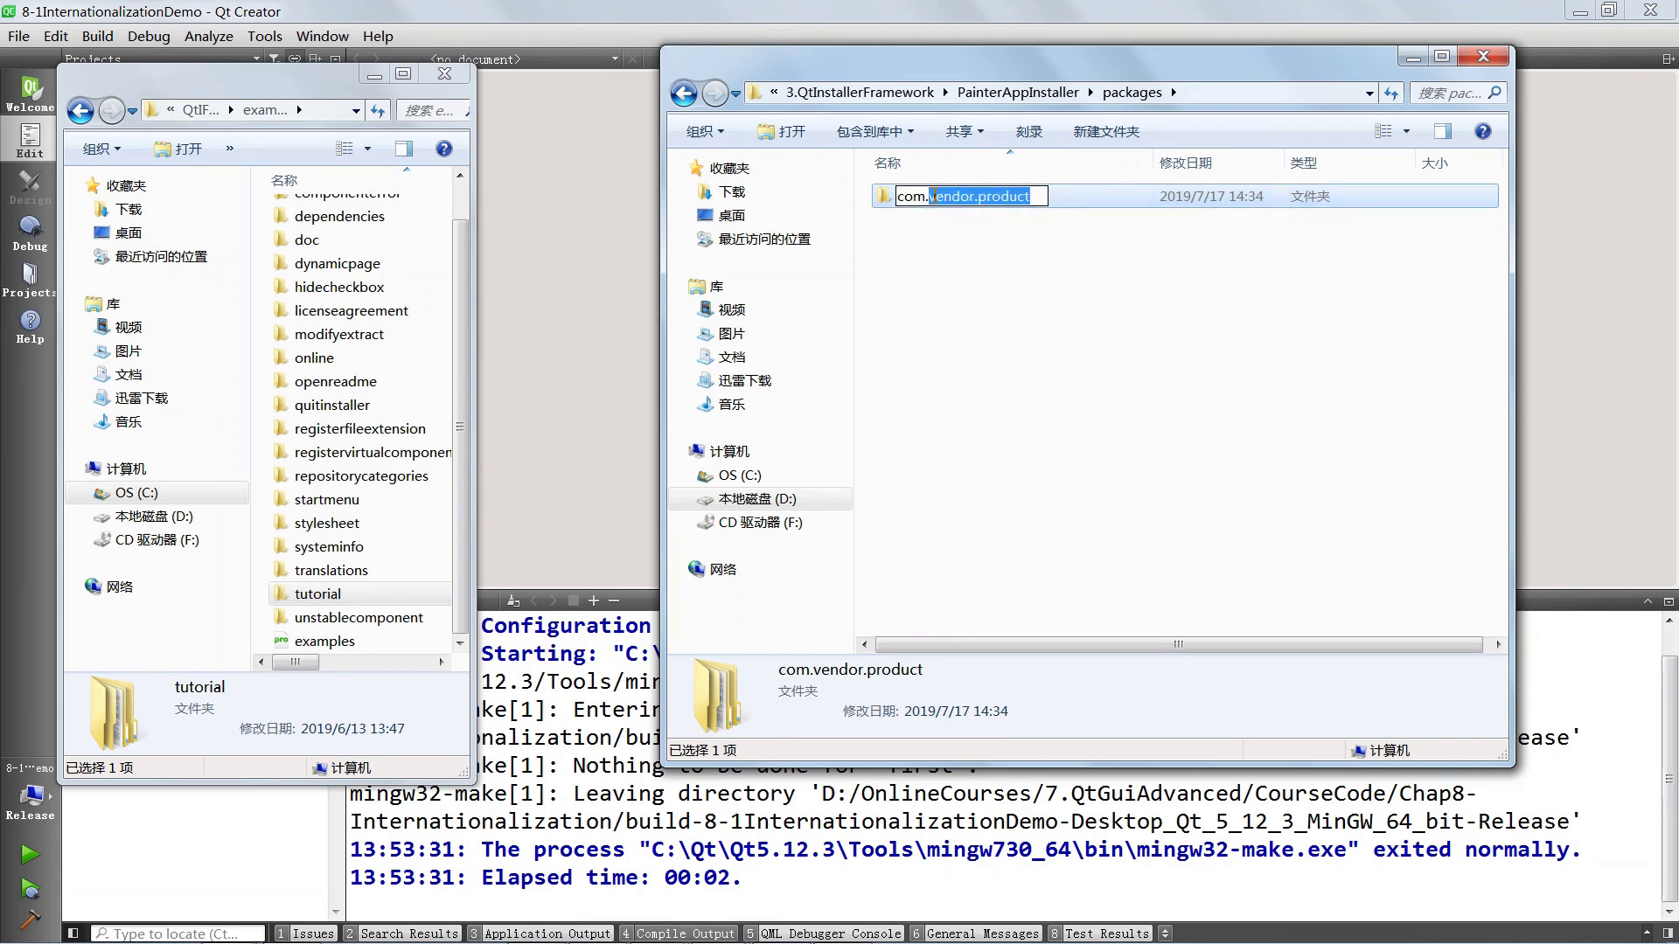
key("BackSpace")
type("blikoon")
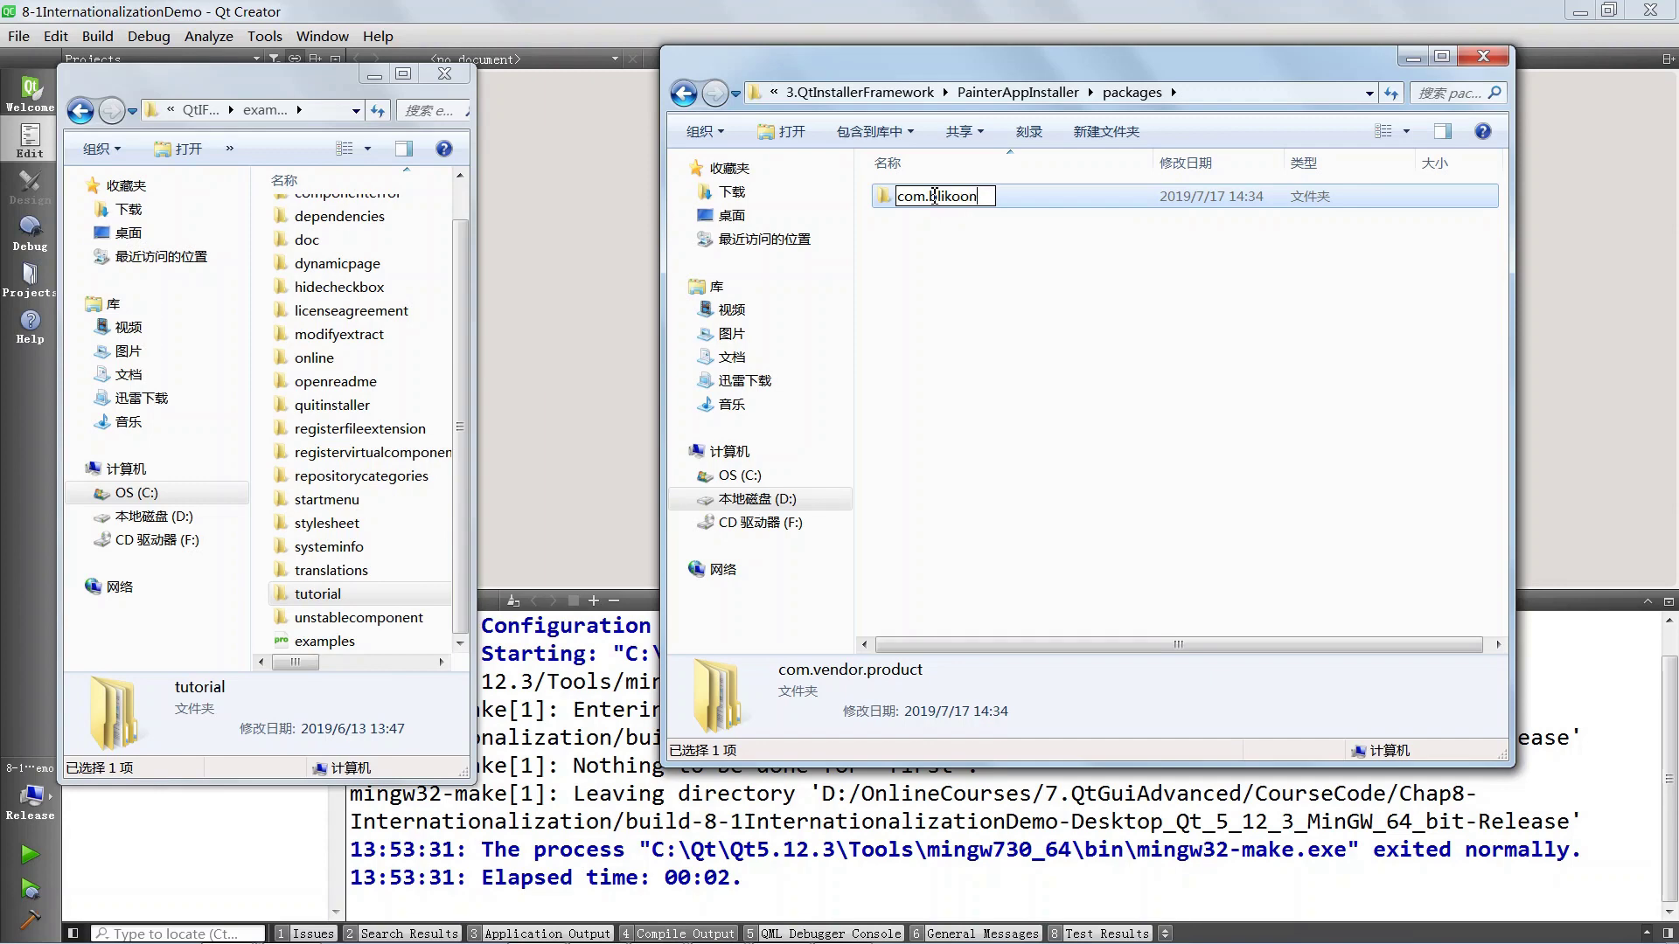
type(".painterapp")
key("Return")
Look into the data folder of com.blikoon.painterapp to see which files it holds.
double_click(934, 199)
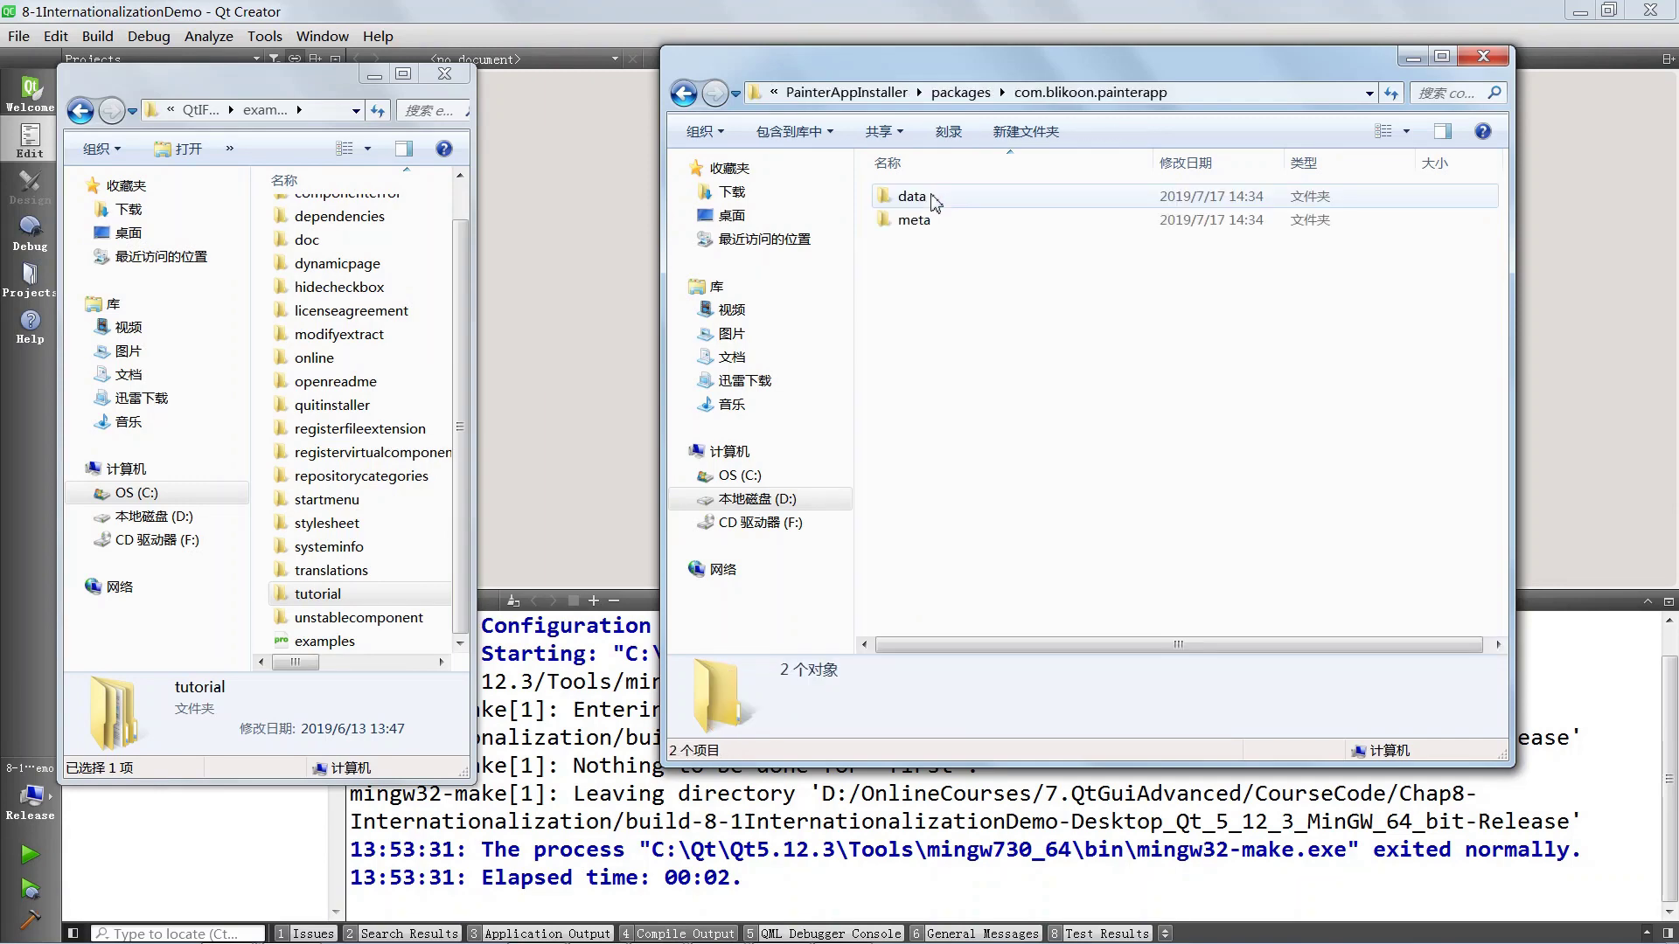
double_click(913, 197)
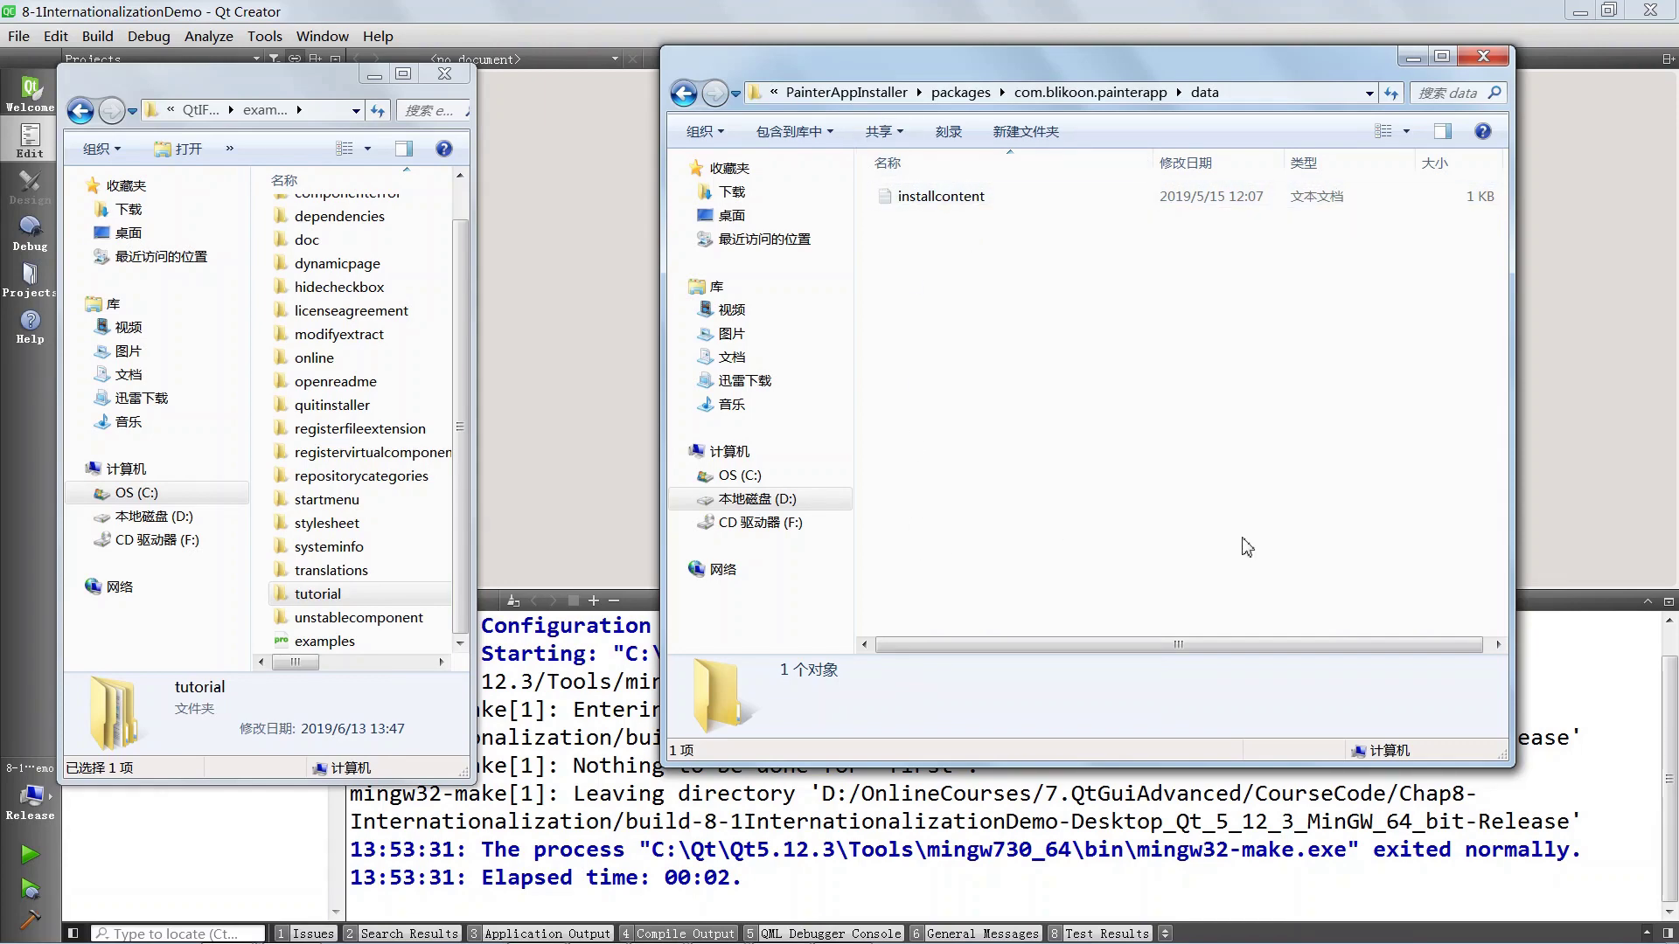
left_click(686, 92)
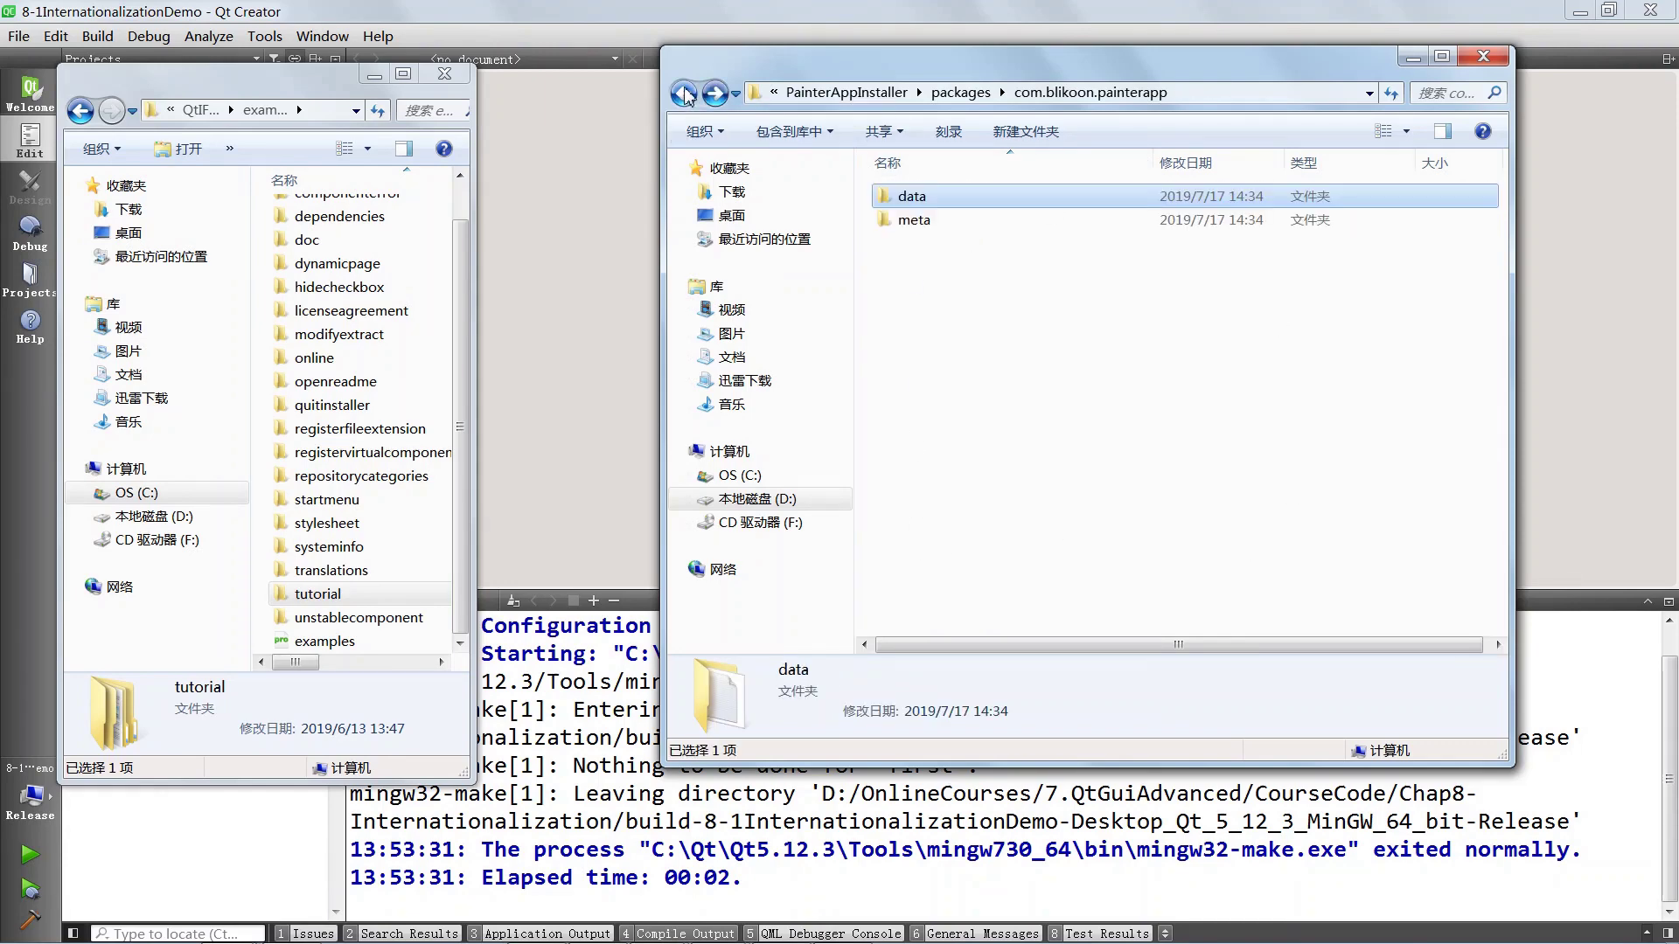
Copy all files and folders from the 2.Windeployqt folder in Chap9-Deployment.
left_click(686, 92)
left_click(686, 92)
left_click(686, 92)
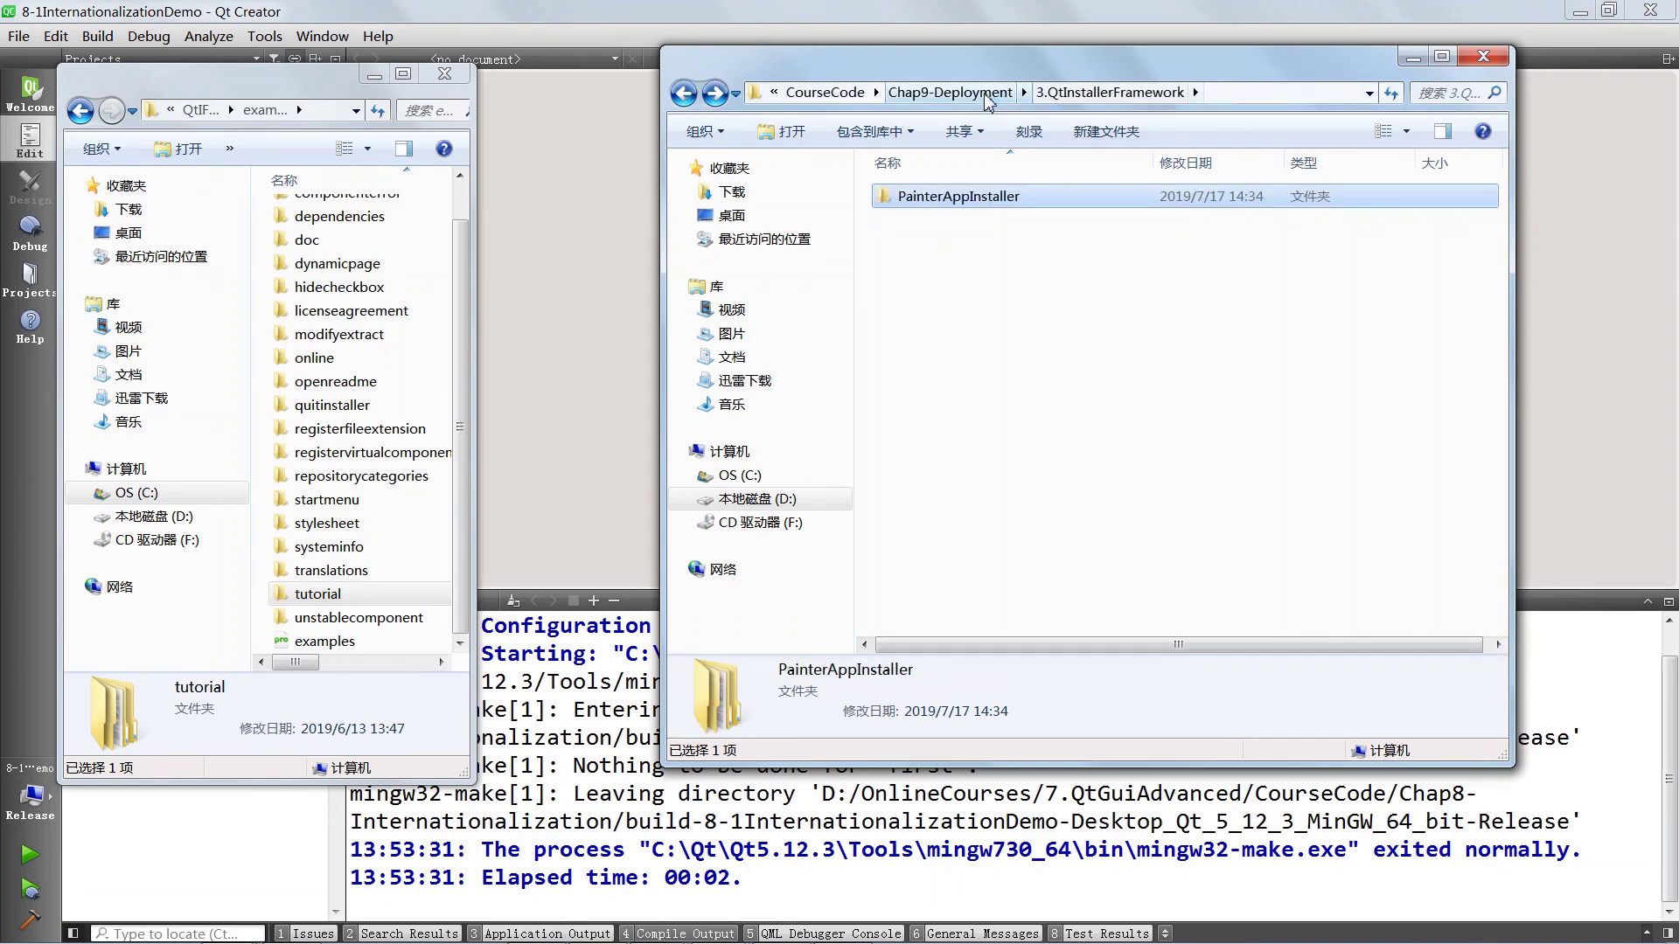
left_click(950, 92)
left_click(955, 226)
double_click(955, 225)
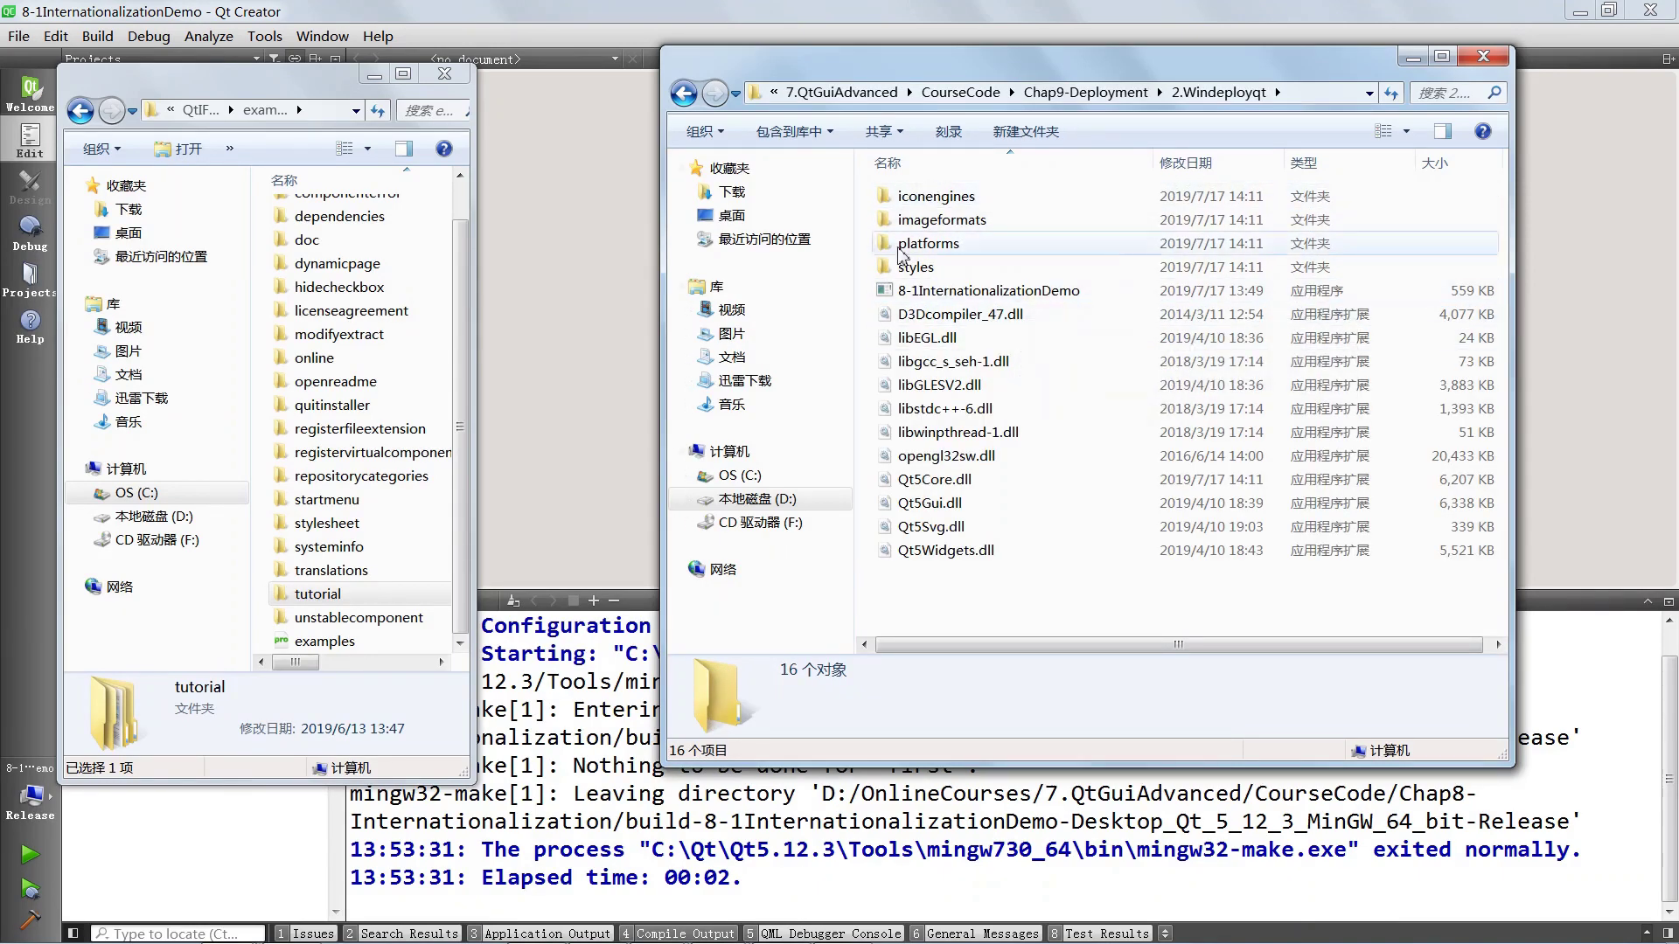
key("ctrl+a")
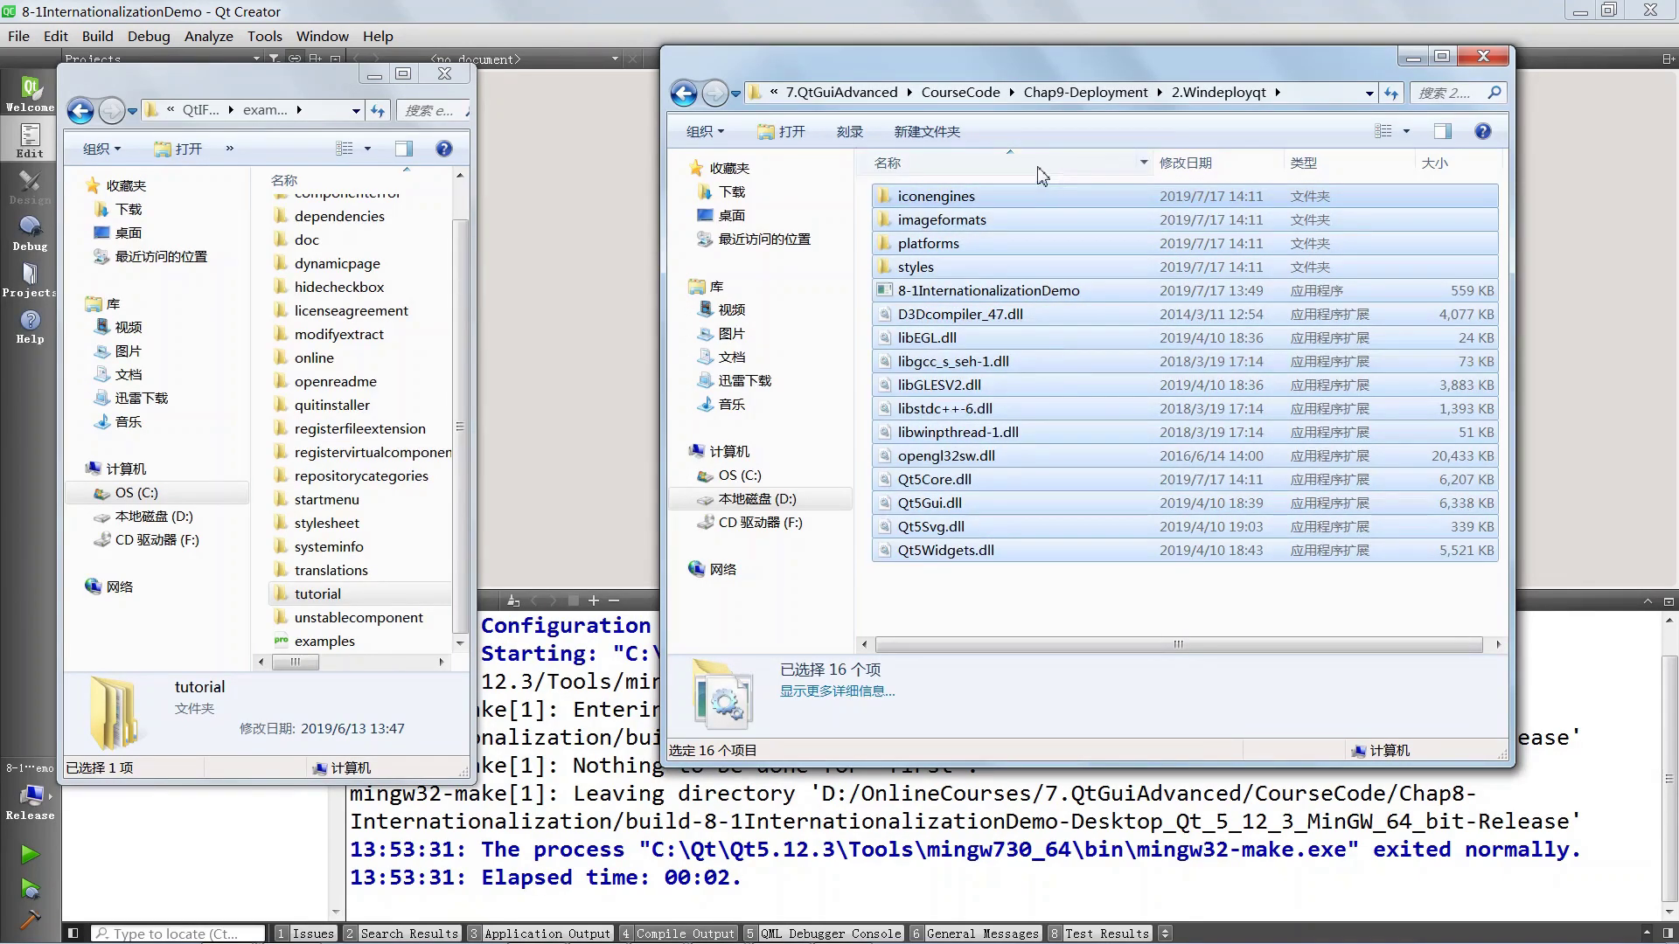
Delete installcontent from the data folder of com.blikoon.painterapp and paste the copied deployment files there.
left_click(1083, 91)
double_click(964, 245)
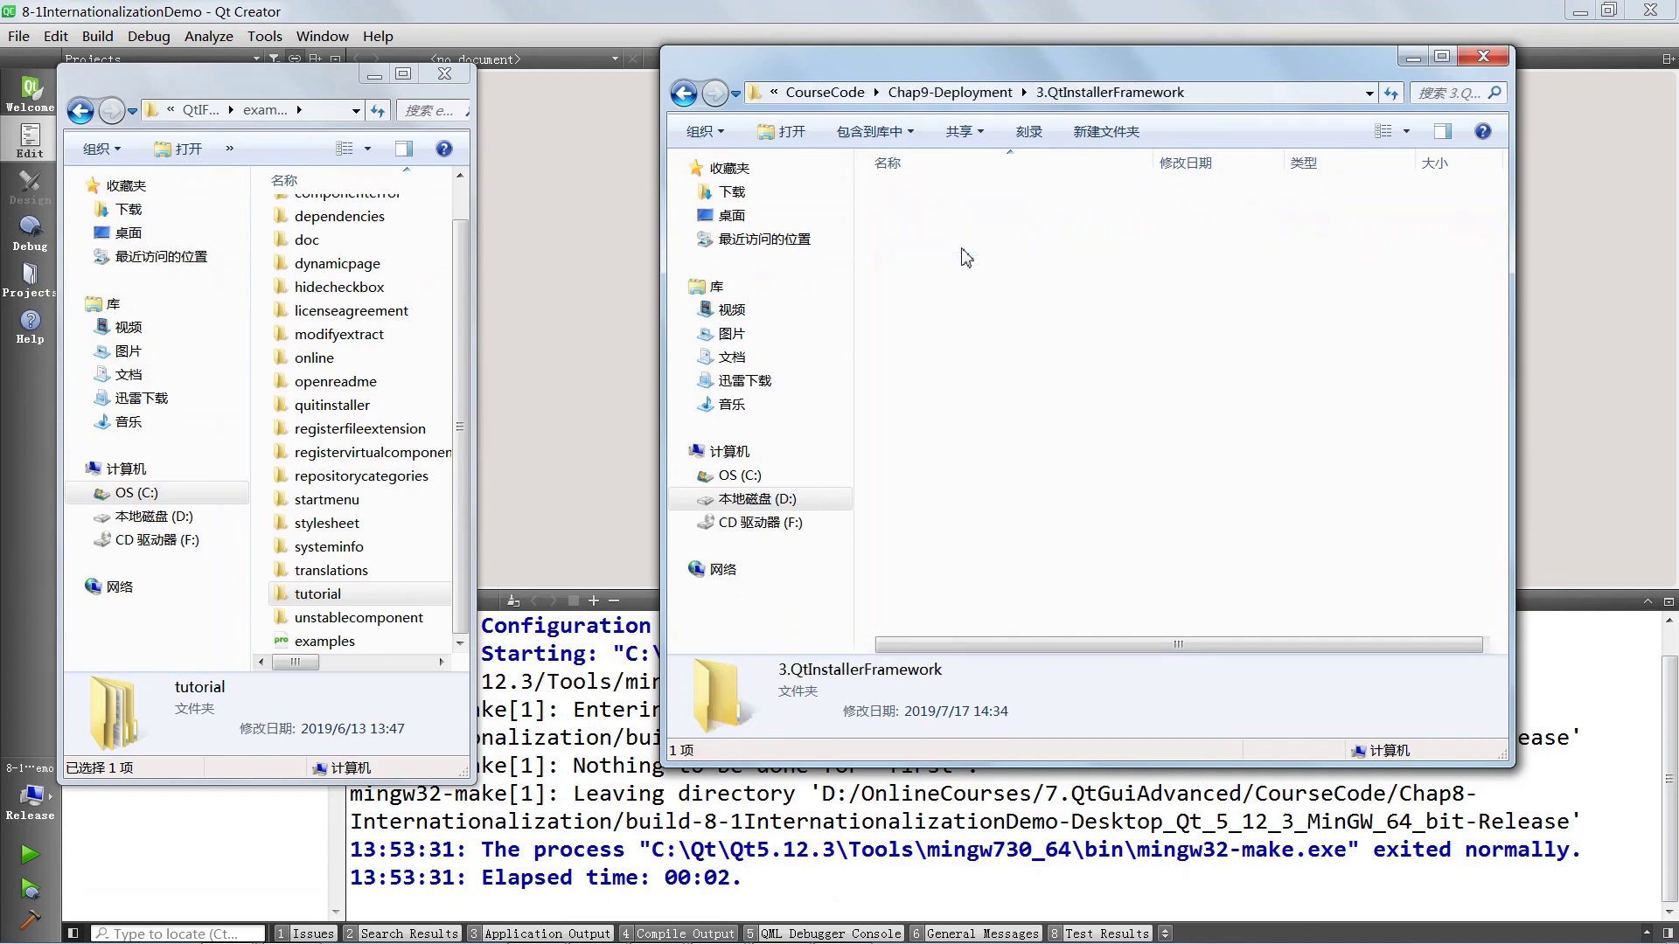
double_click(945, 196)
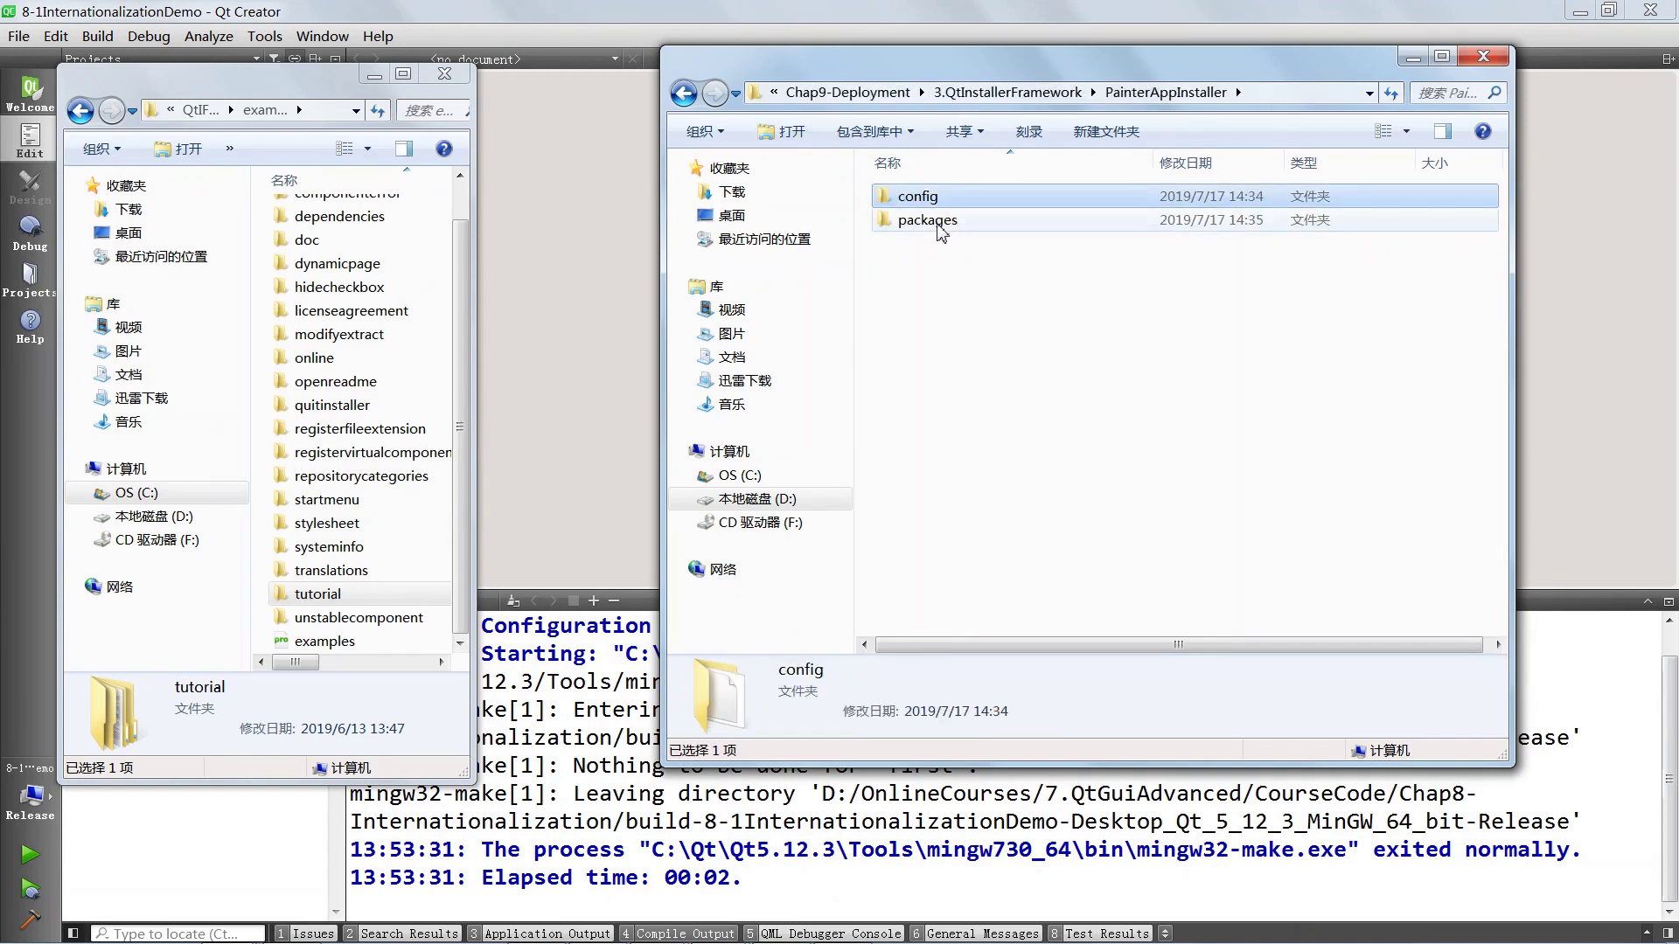
double_click(934, 223)
double_click(997, 207)
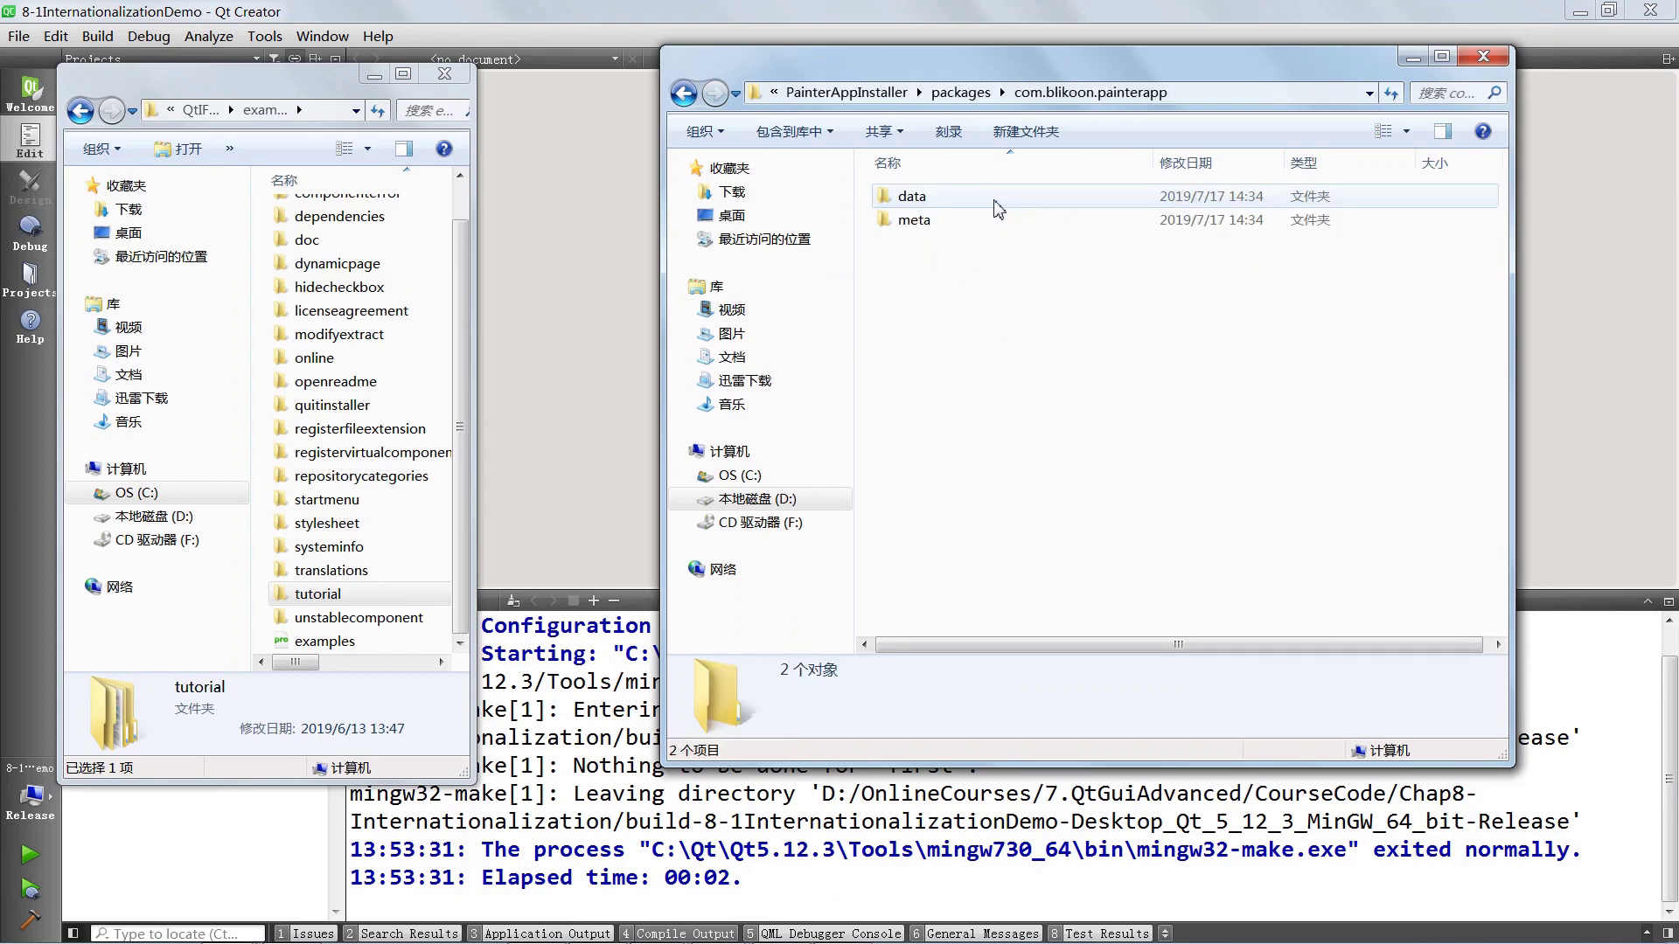
double_click(995, 201)
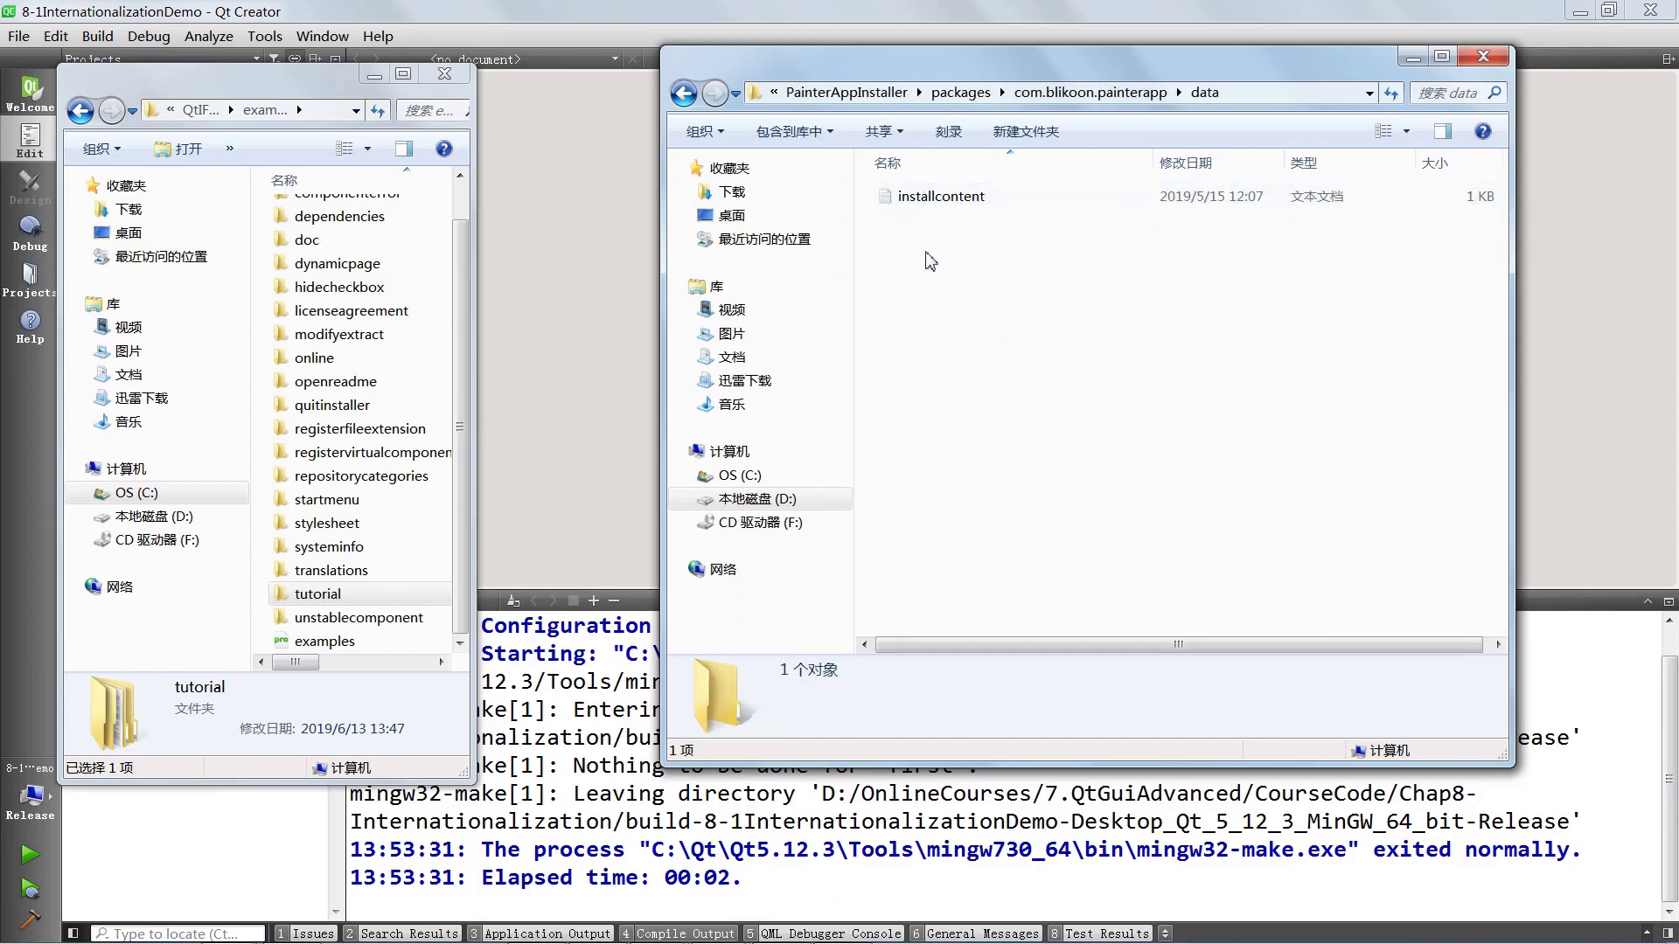
left_click(935, 197)
key("Delete")
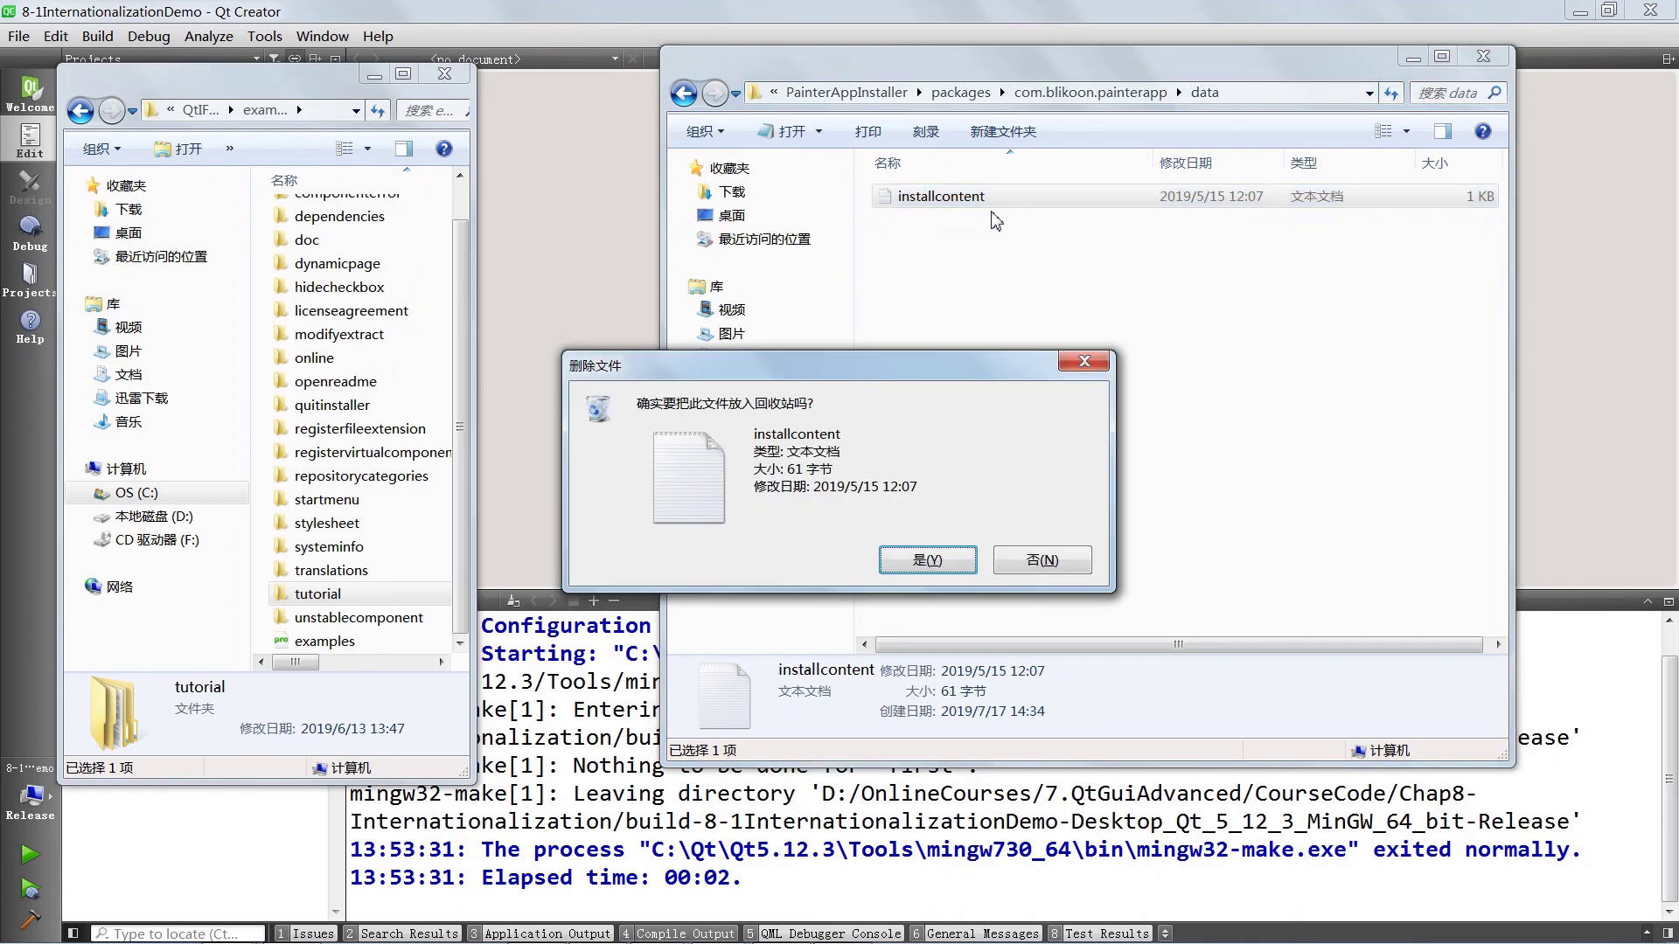
left_click(996, 644)
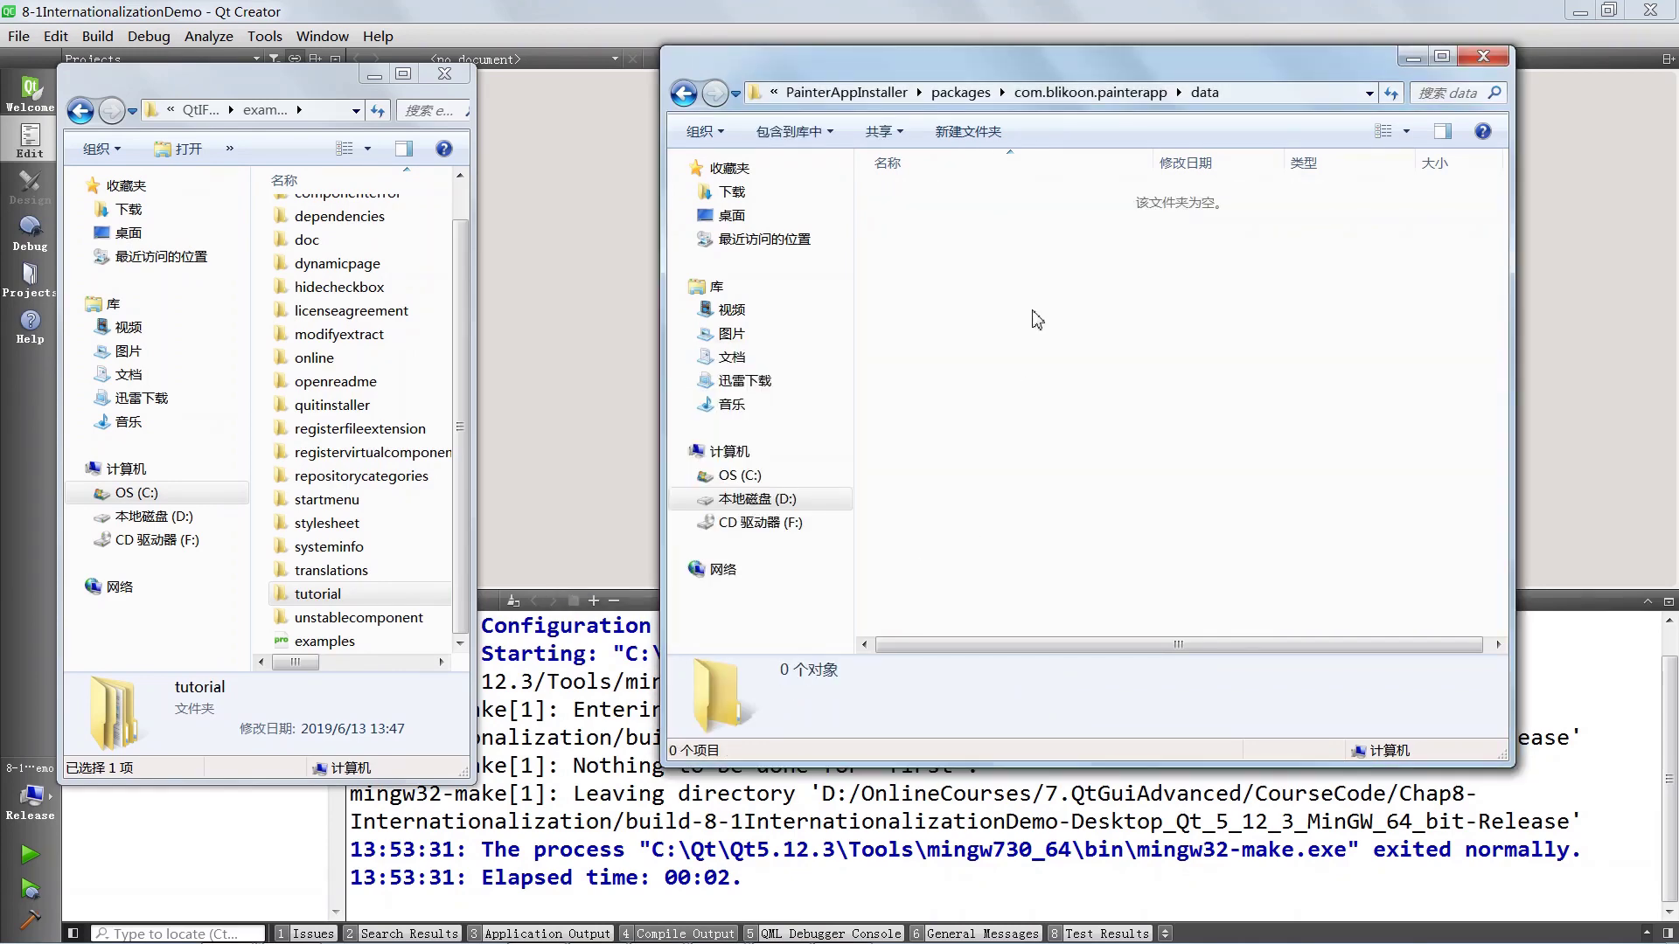
key("ctrl+v")
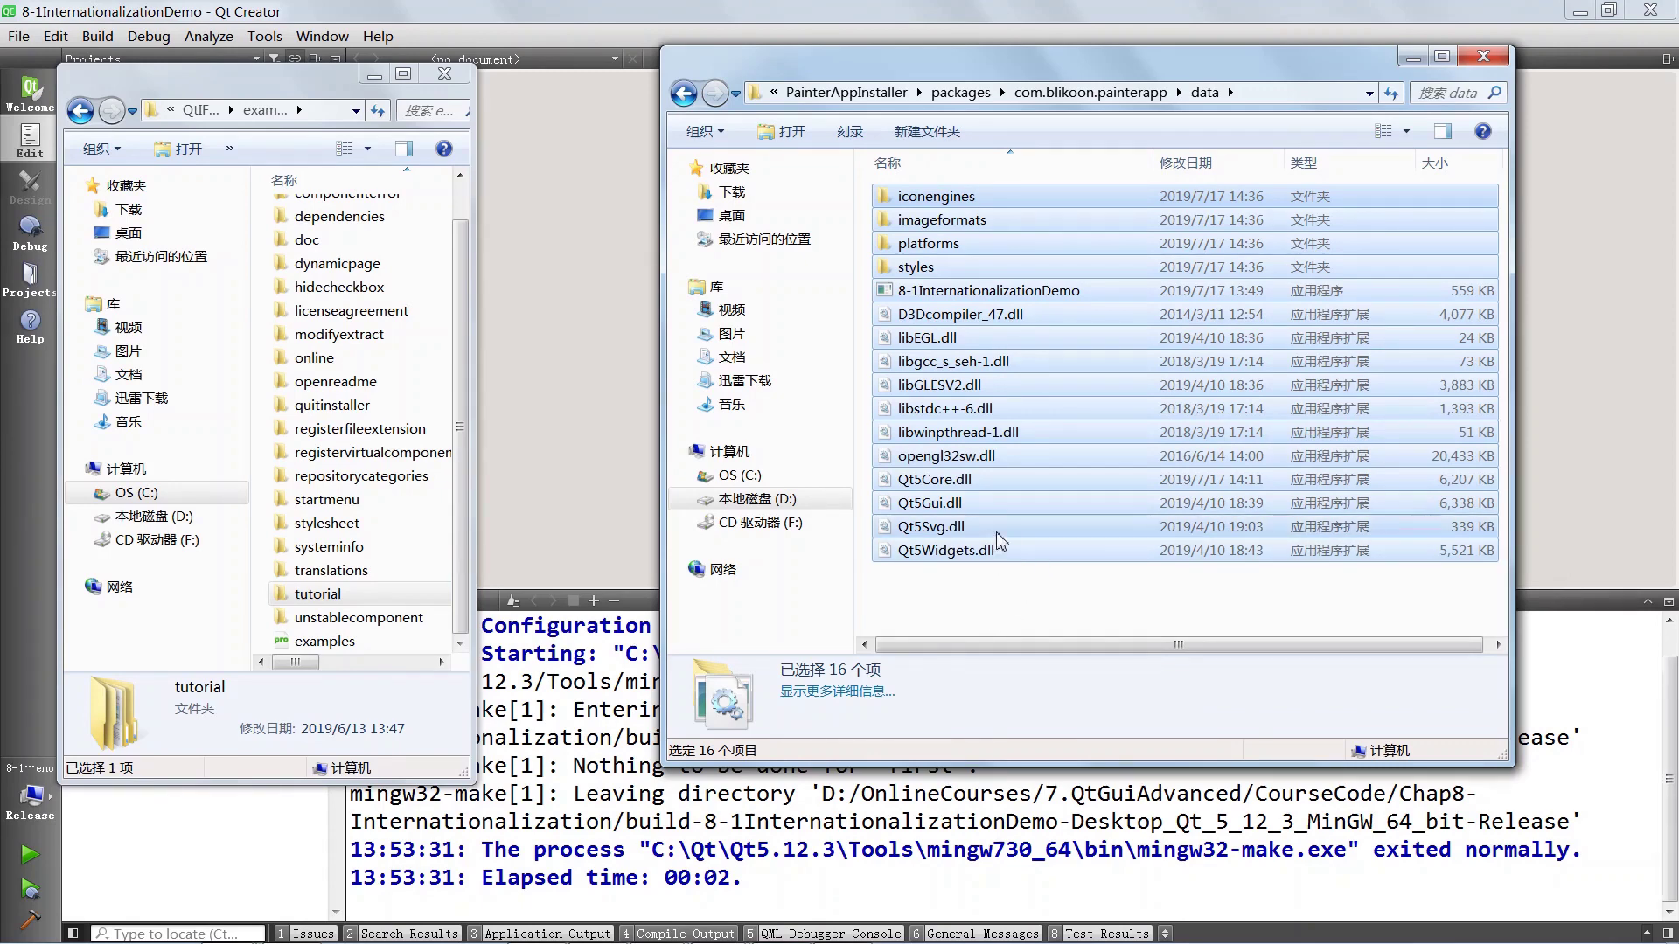
Rename the 8-1InternationalizationDemo application in the data folder as PainterApp.
left_click(958, 292)
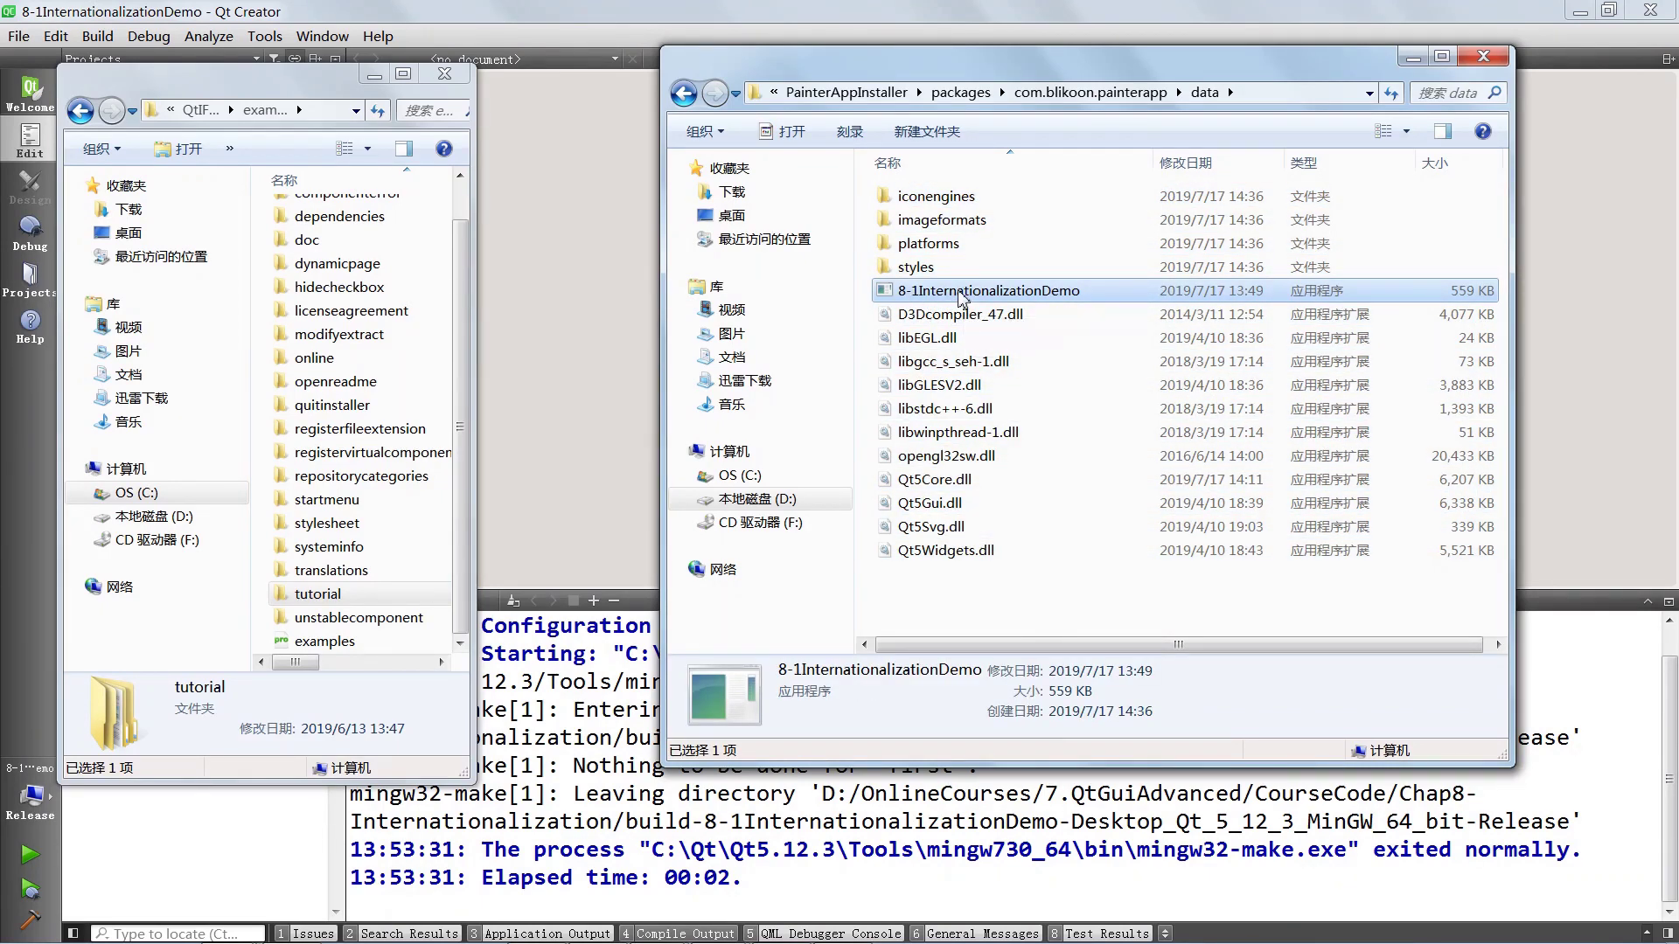
left_click(962, 291)
left_click(961, 292)
left_click_drag(1085, 291, 899, 291)
type("PainterApp")
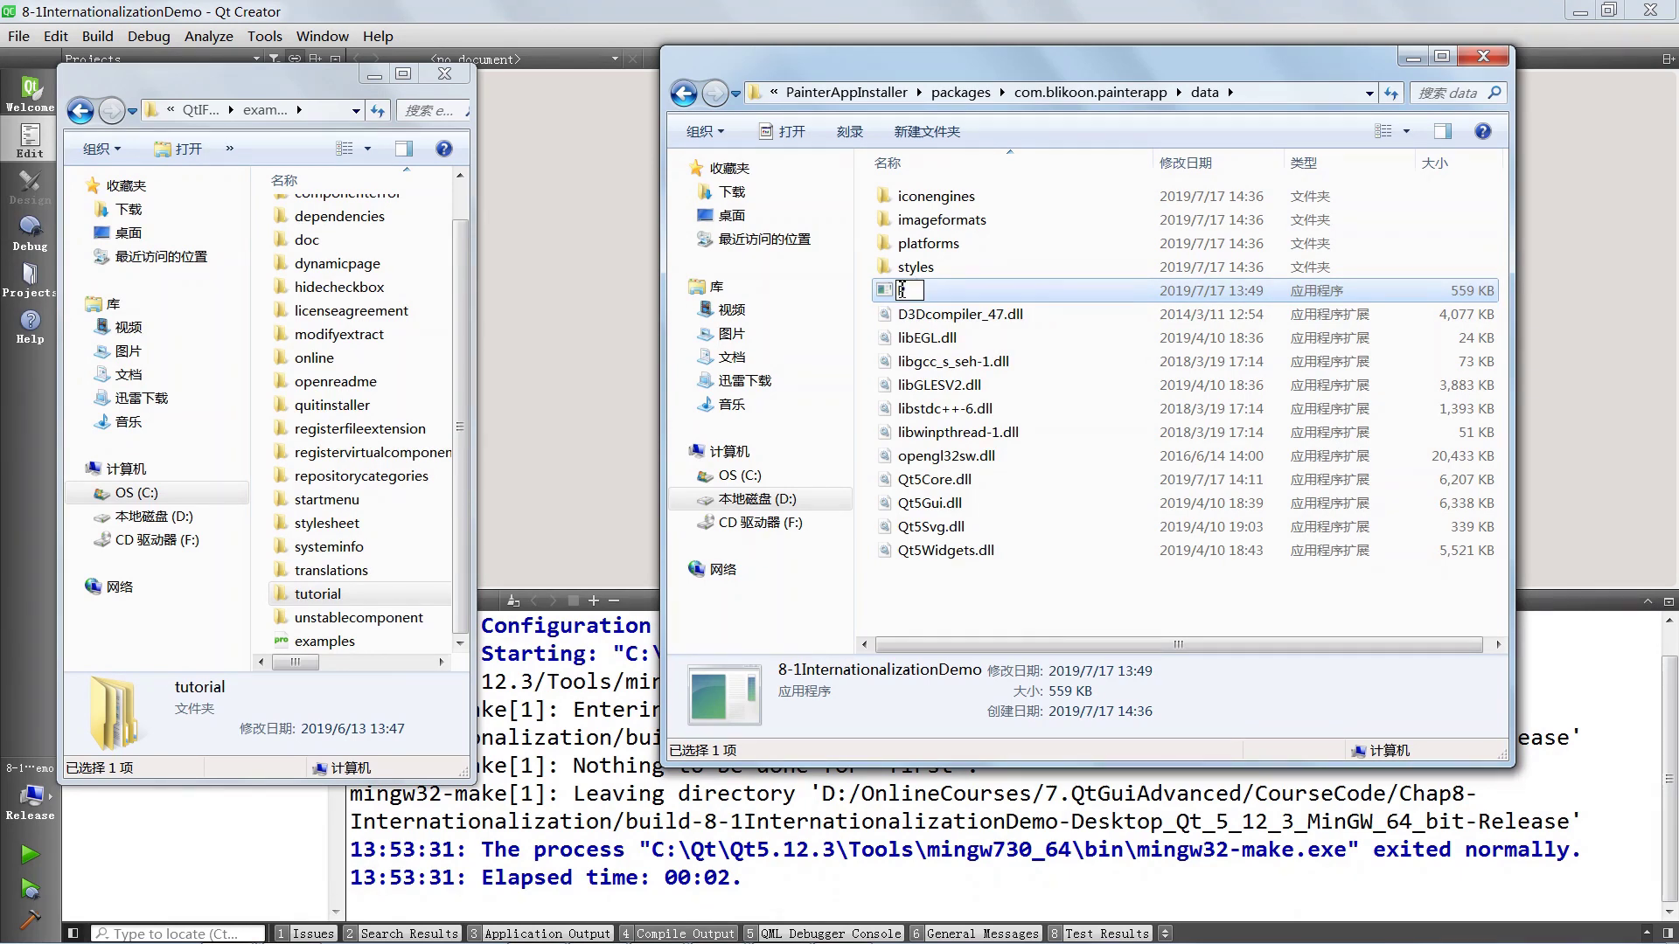
key("Return")
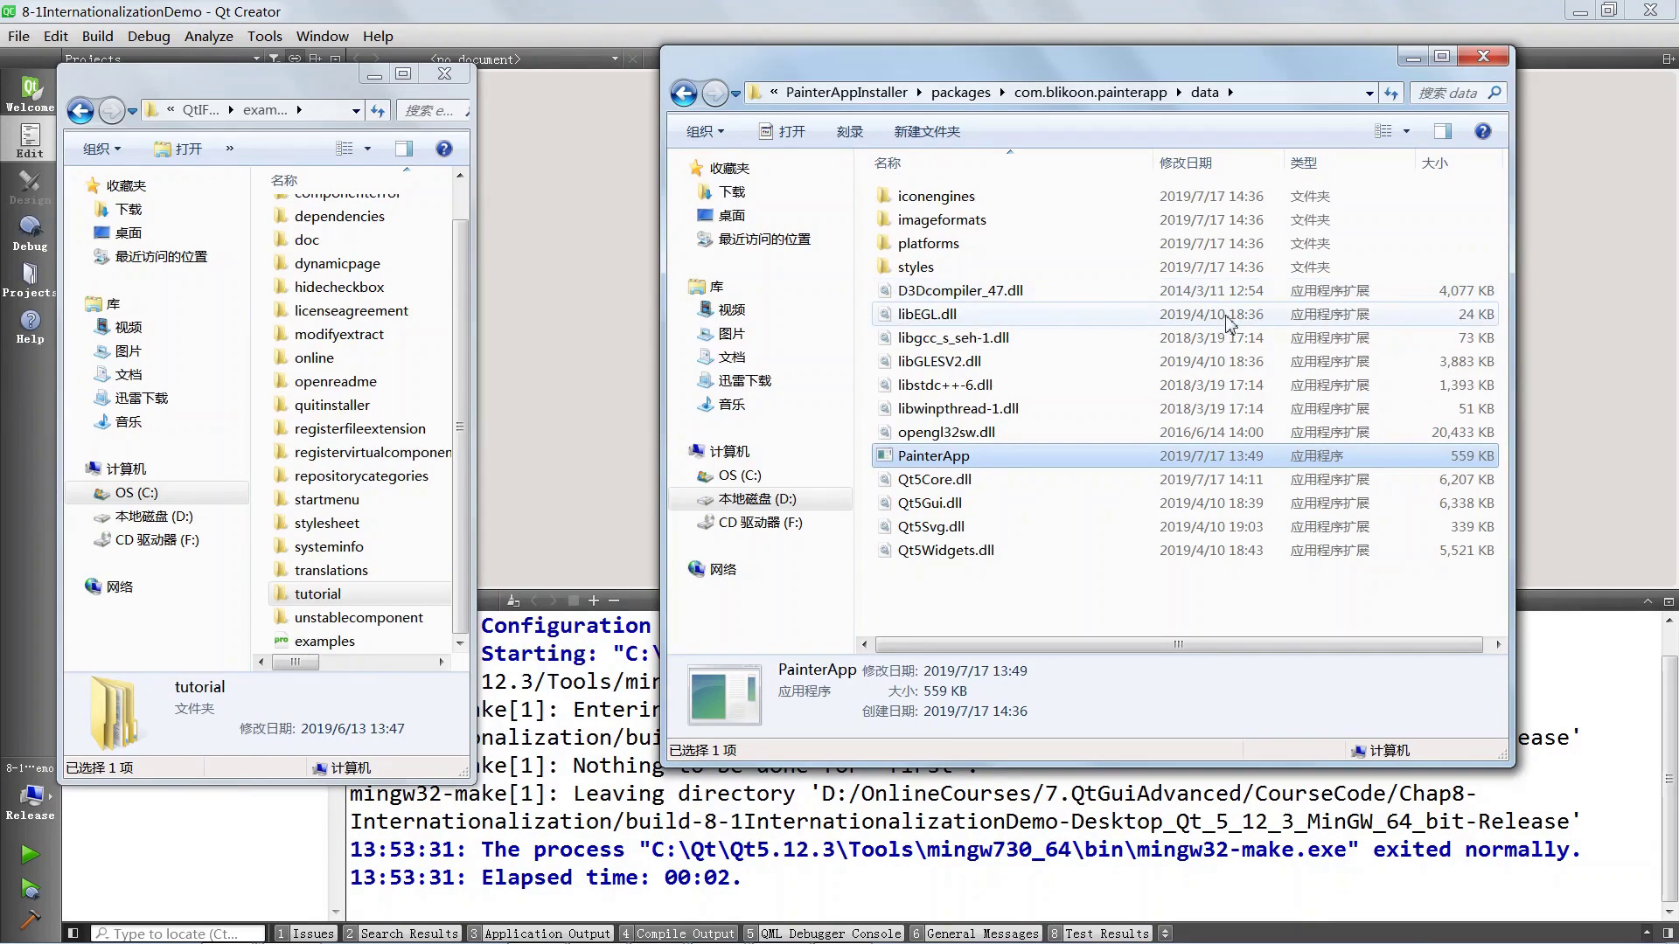
Open the package XML file from the meta folder of com.blikoon.painterapp in Notepad++.
left_click(1103, 93)
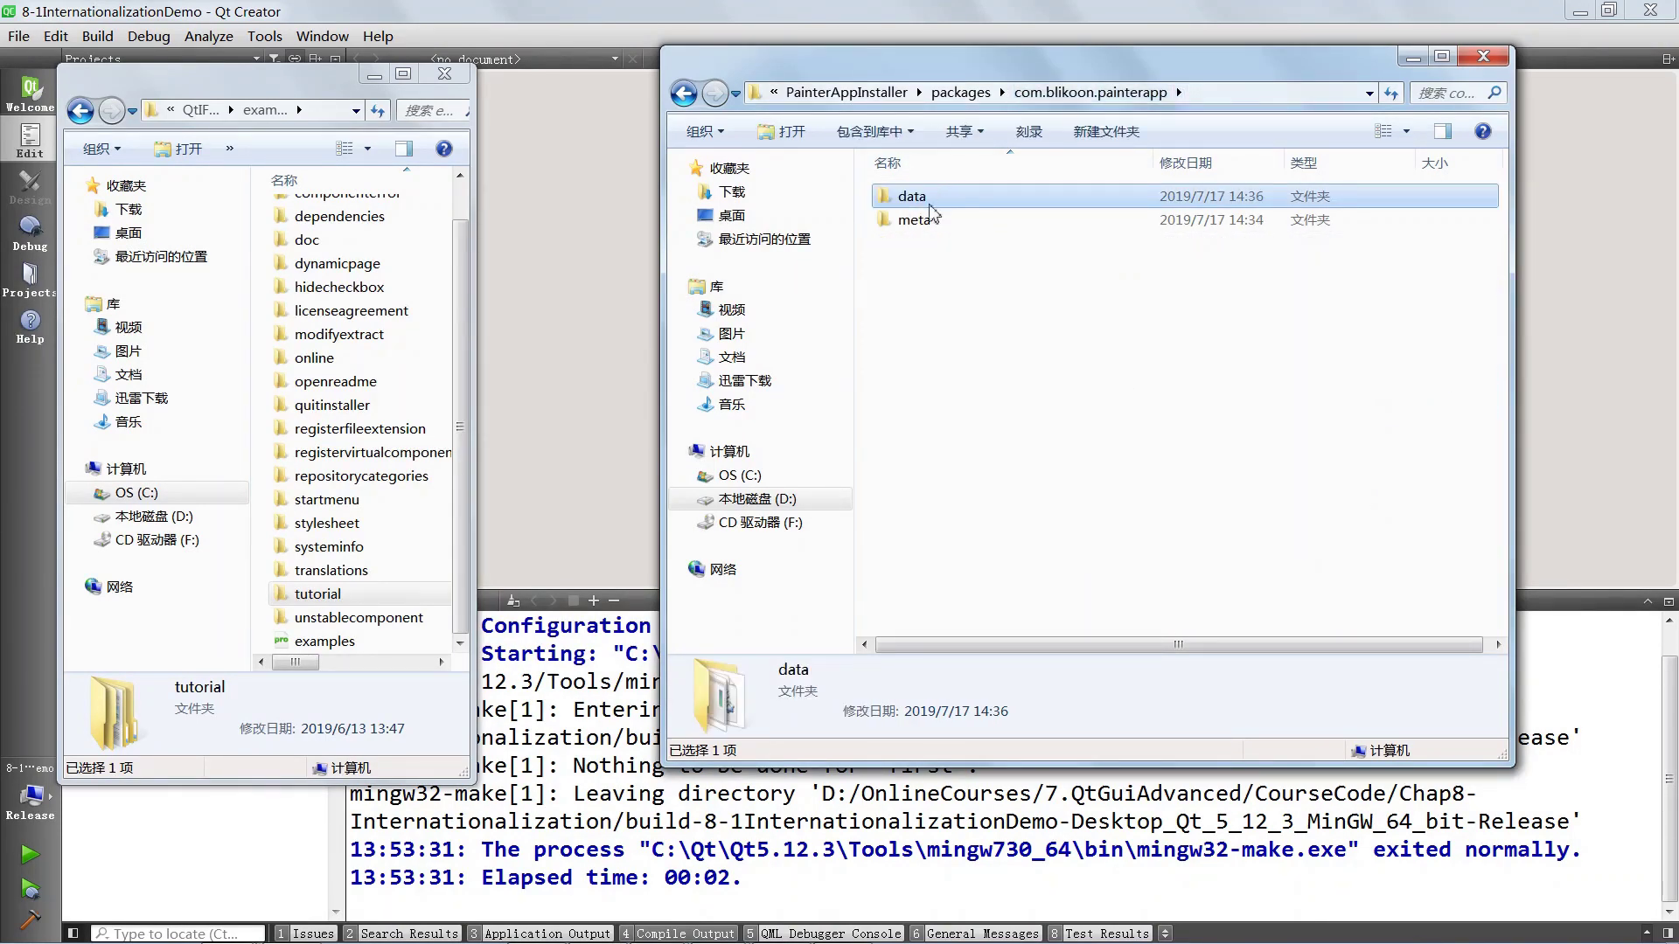
double_click(1033, 217)
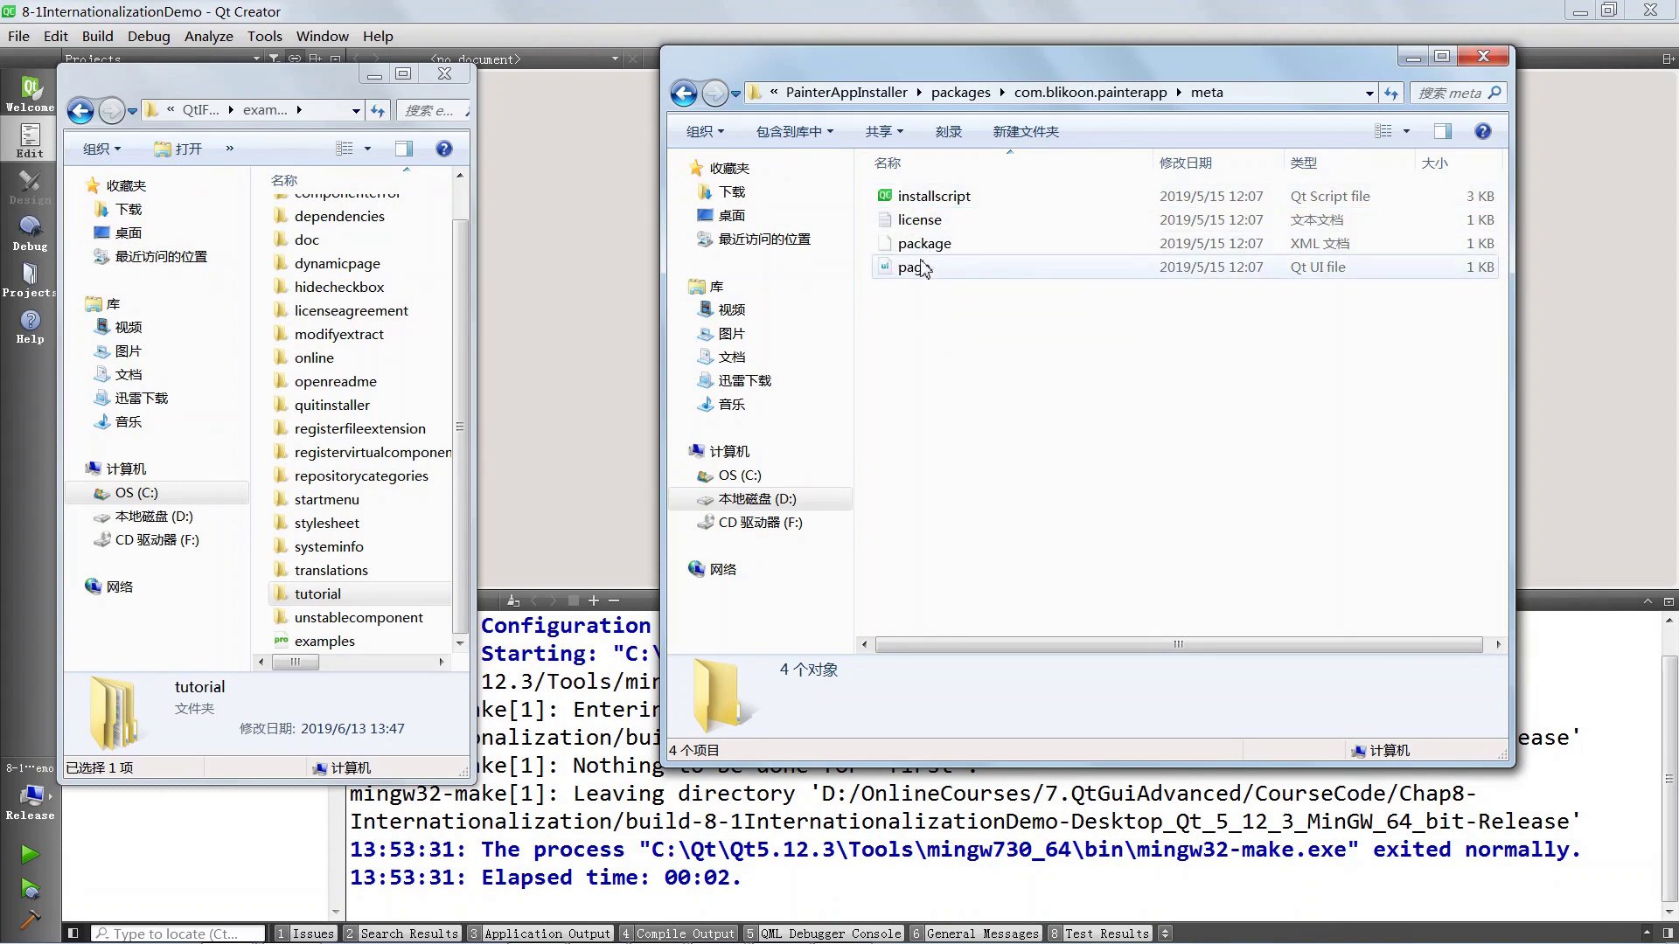
left_click(922, 203)
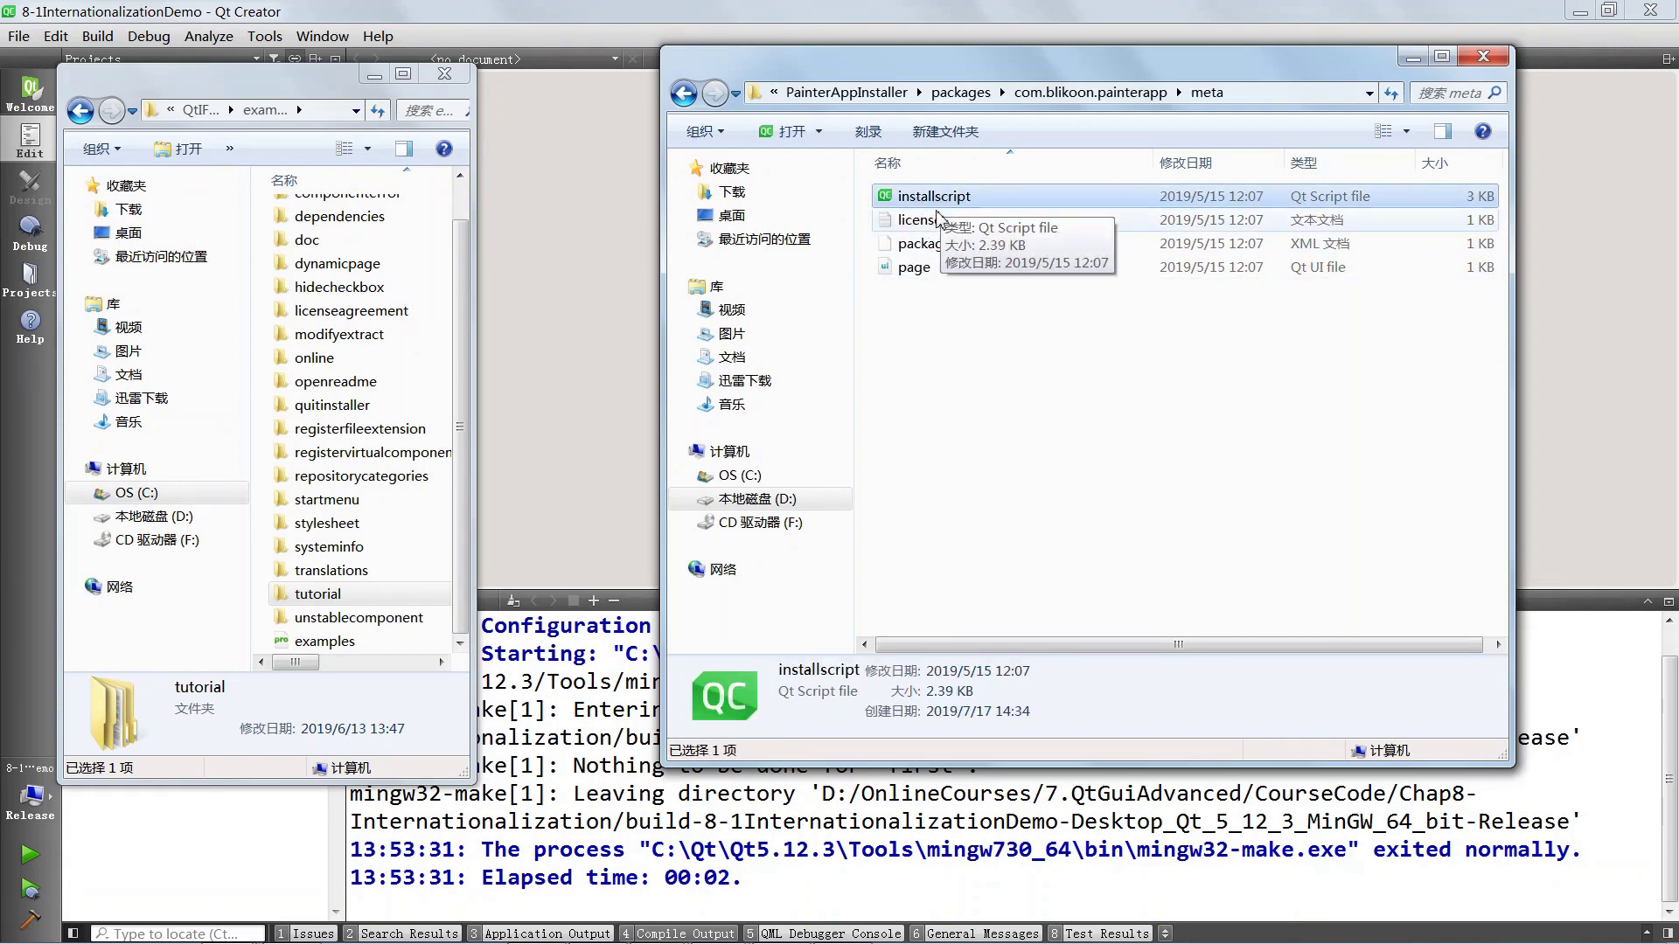
left_click(938, 250)
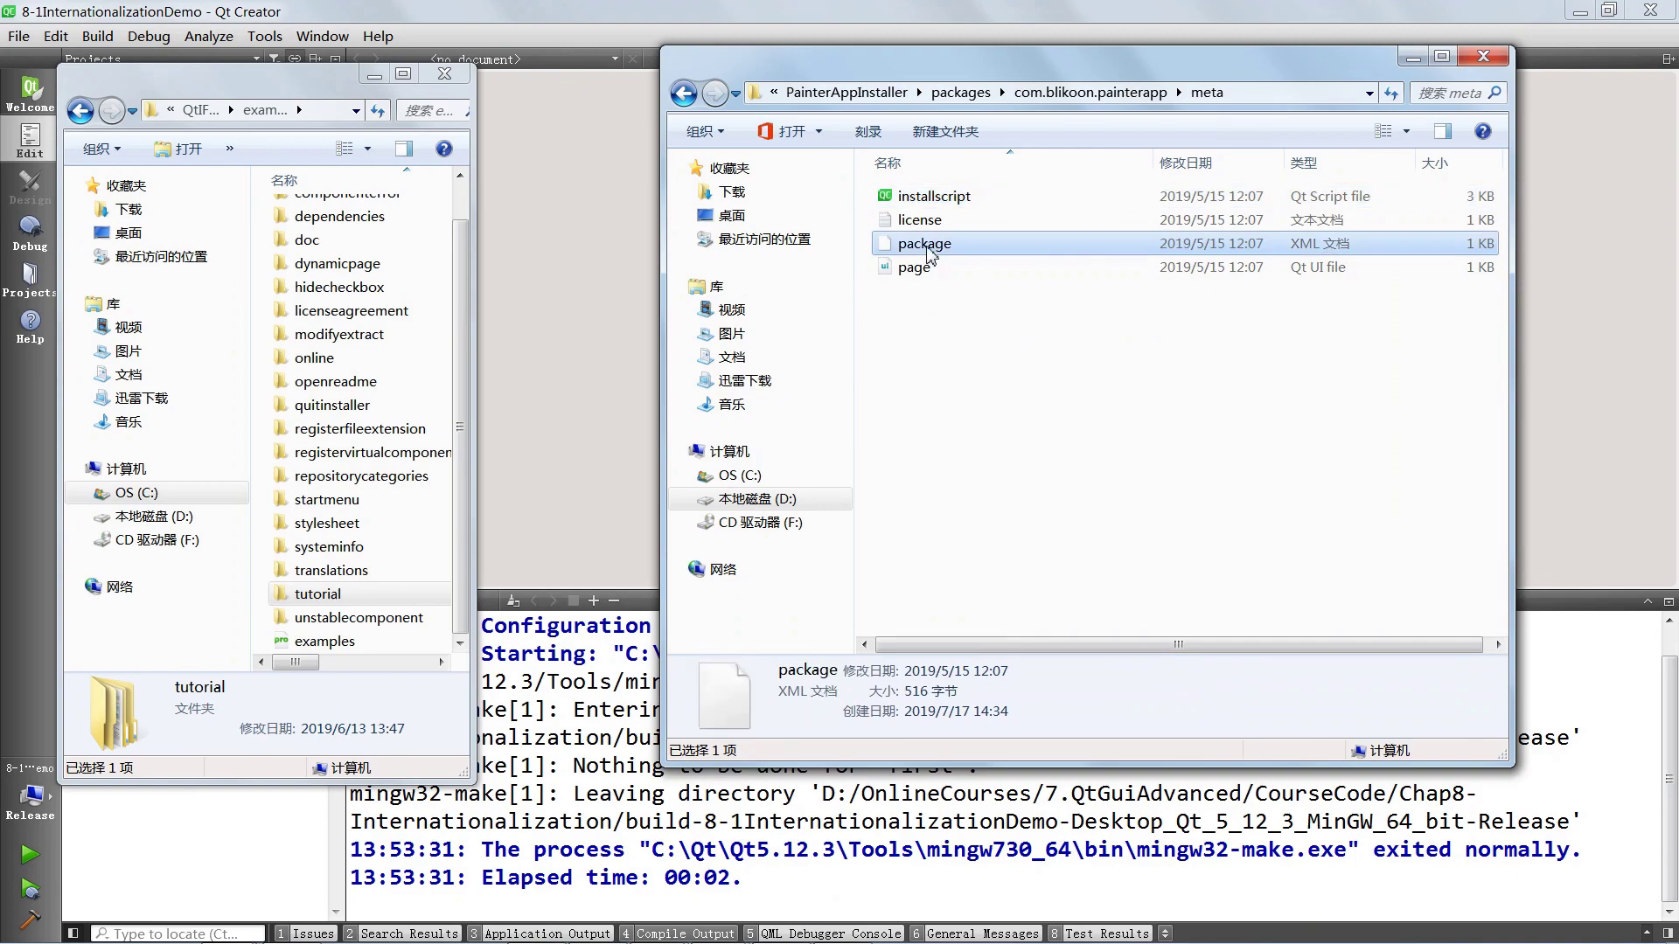
right_click(928, 248)
left_click(1008, 302)
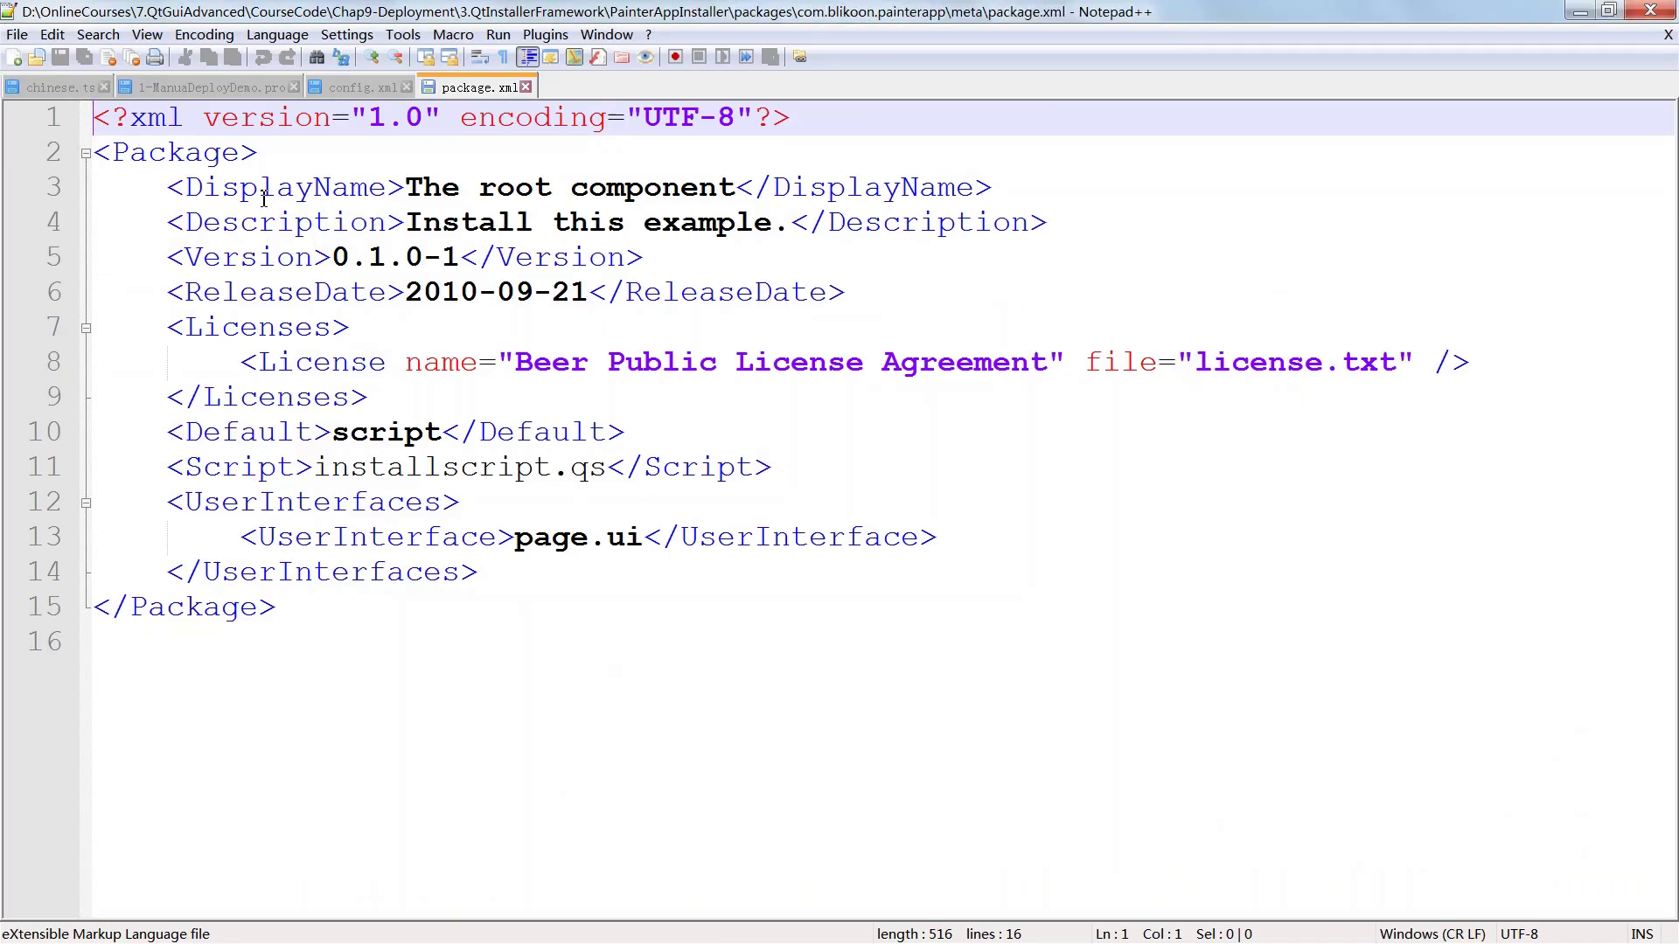
Look over the package.xml tags and set the DisplayName to PainterApp.
left_click_drag(203, 192, 480, 545)
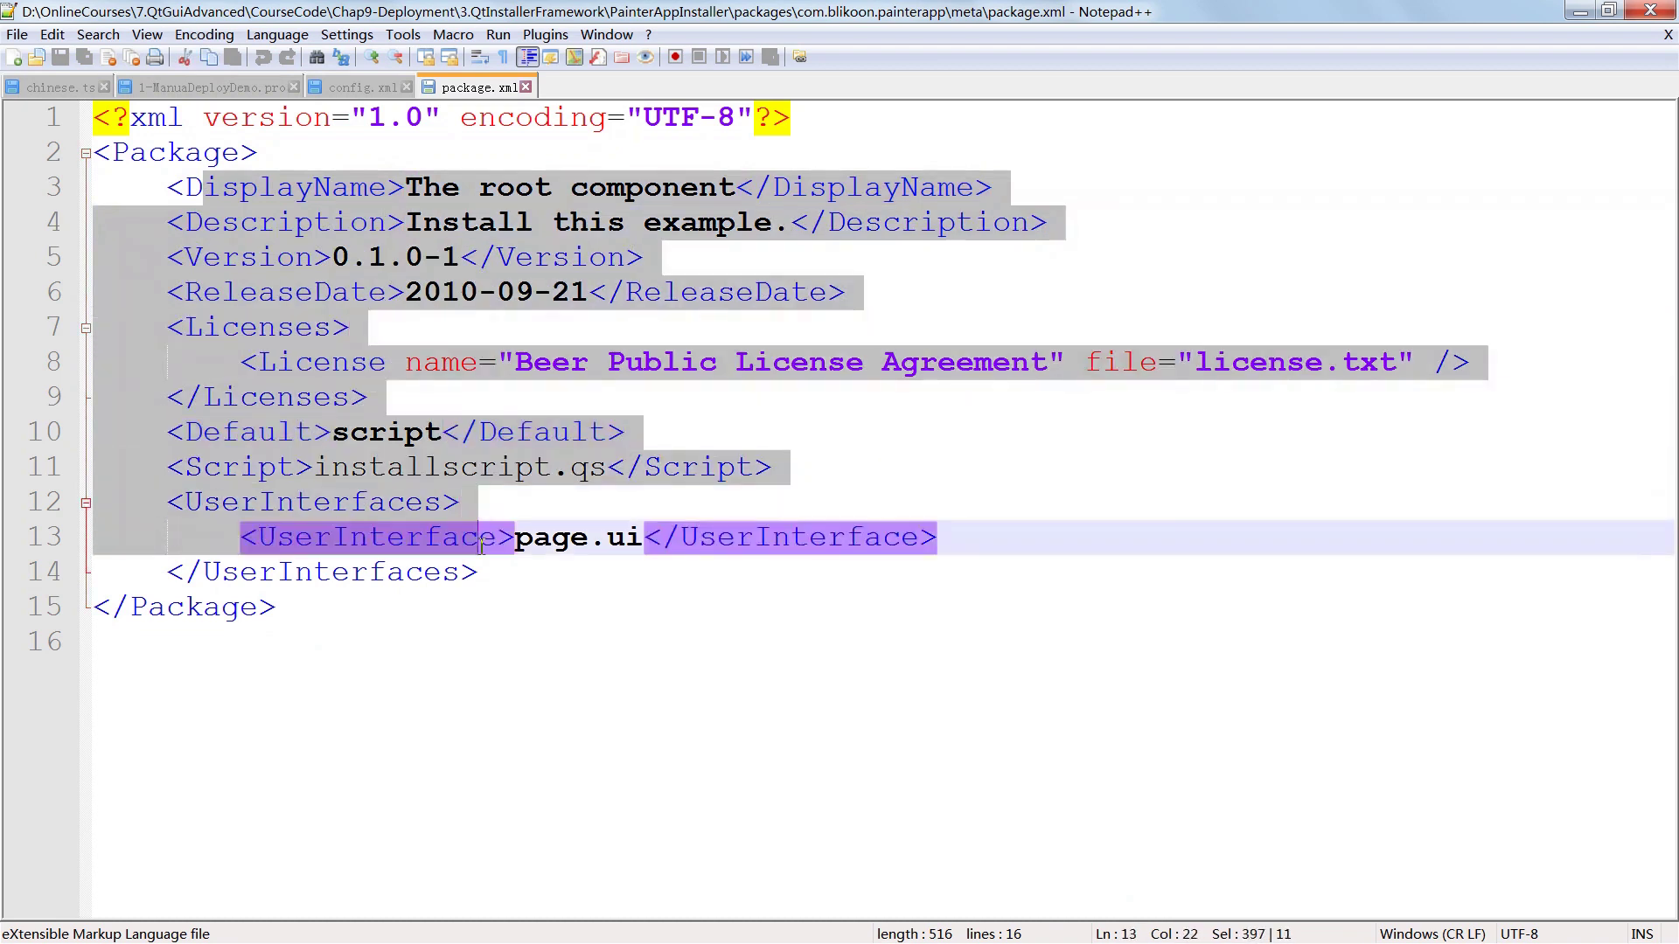
left_click(390, 582)
left_click_drag(166, 467, 778, 485)
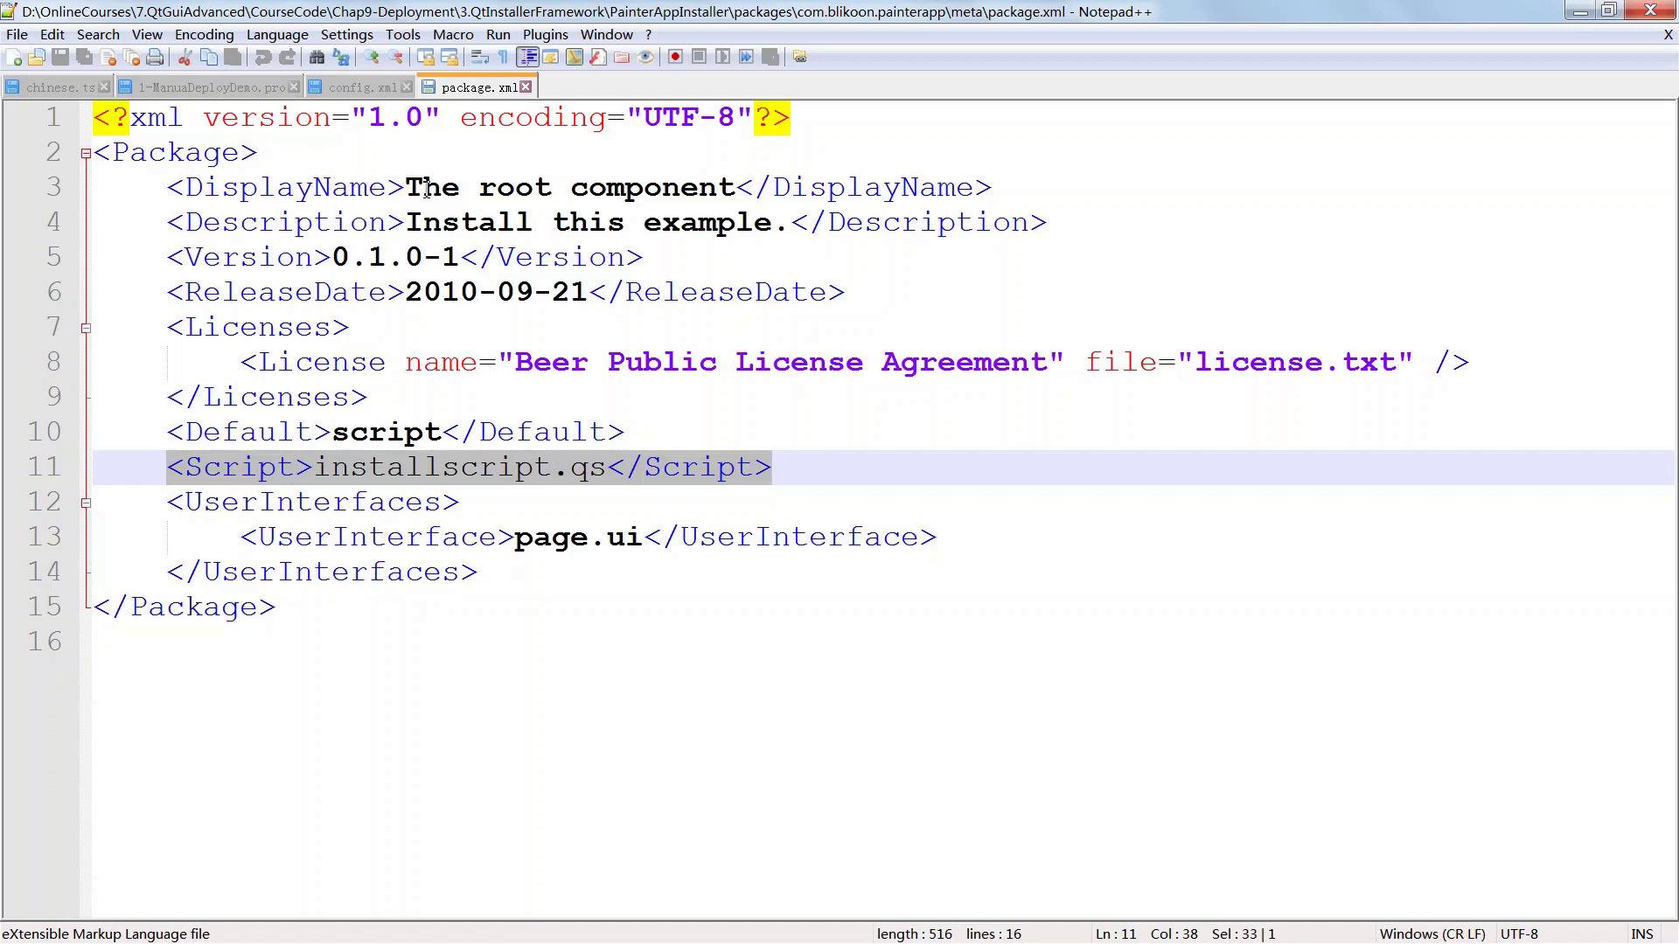
left_click_drag(411, 187, 737, 191)
key("BackSpace")
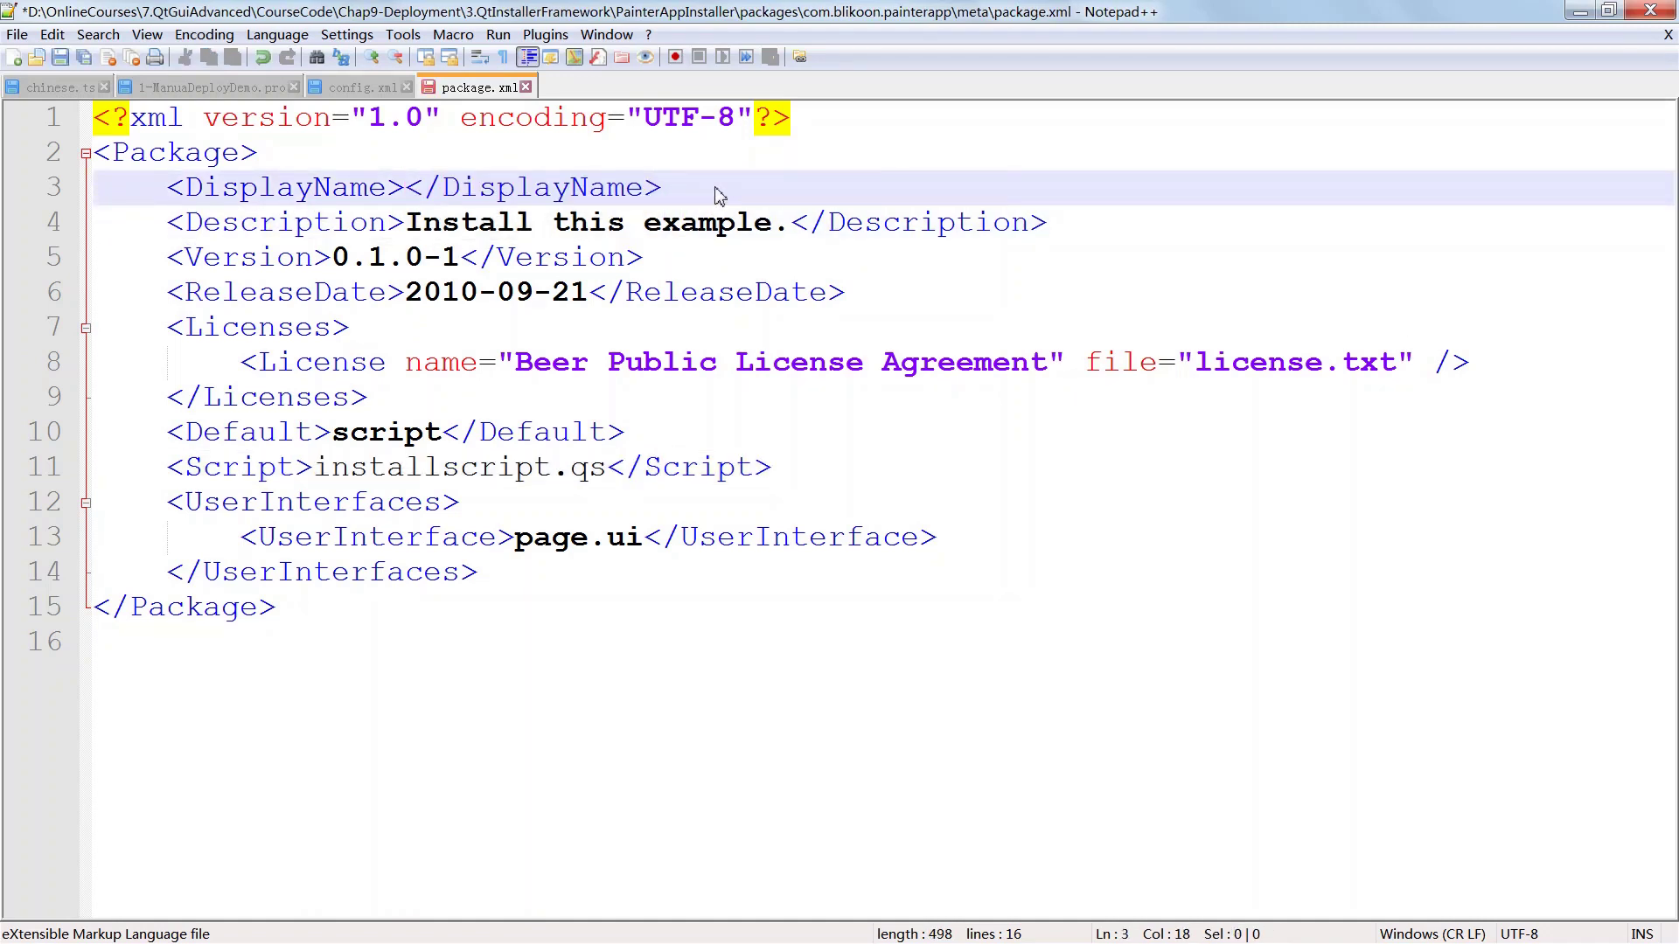
type("Pai")
type("nterApp")
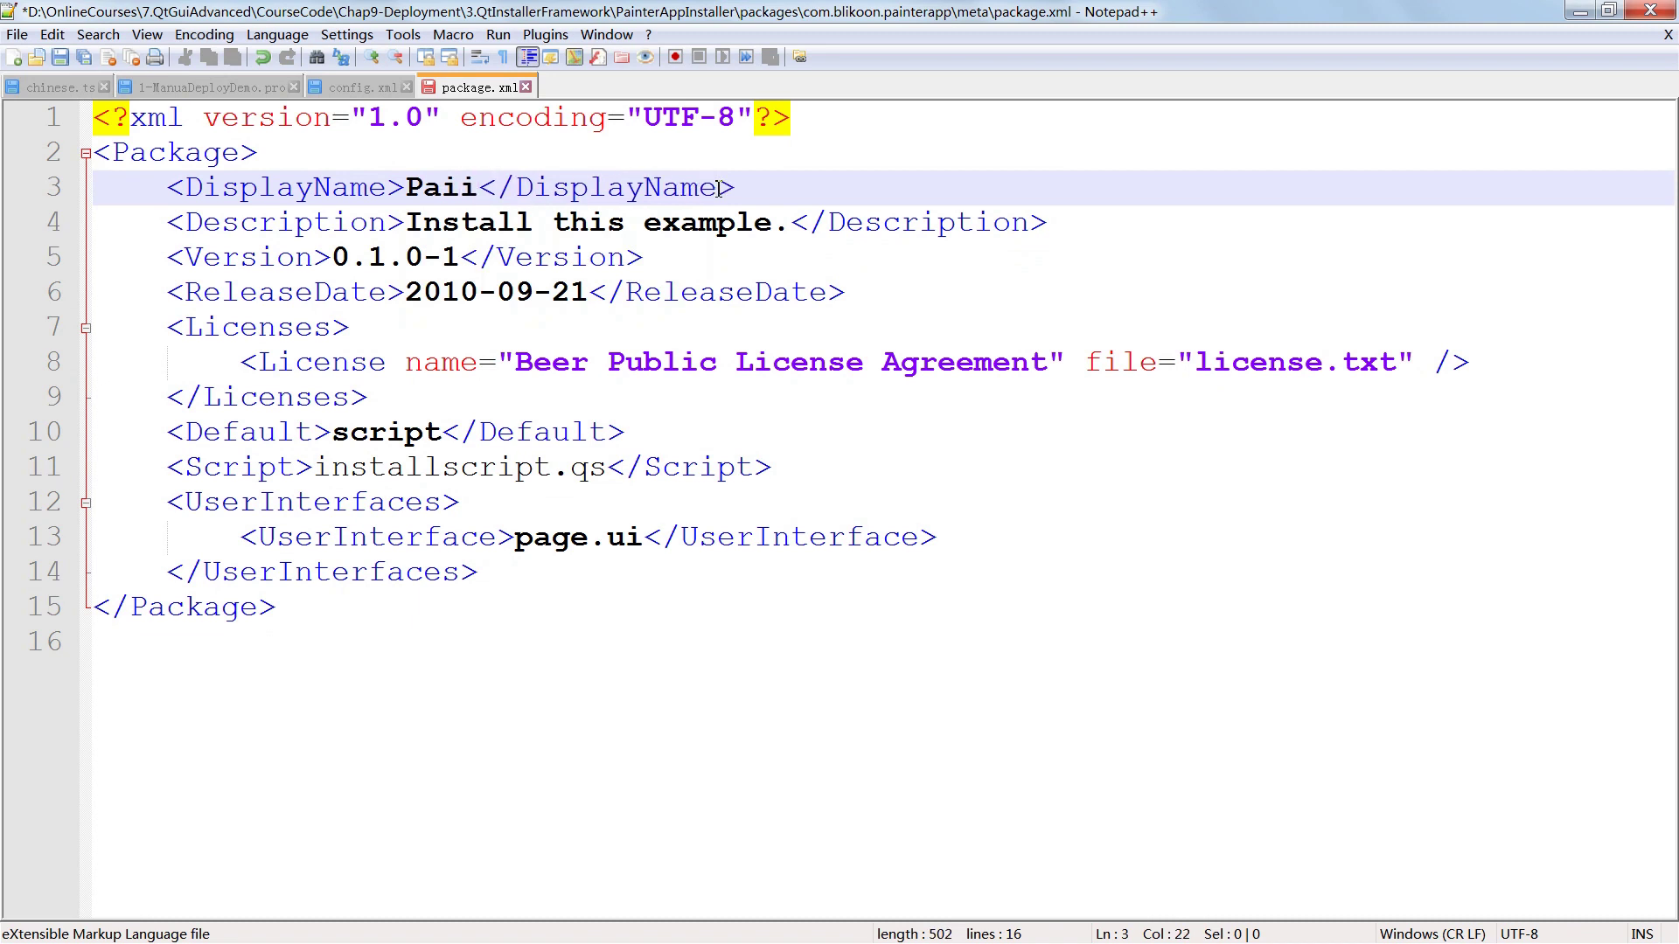
Replace the Description text in package.xml with "This is going to install PainterApp on you machine".
left_click_drag(789, 222, 406, 222)
type("Th")
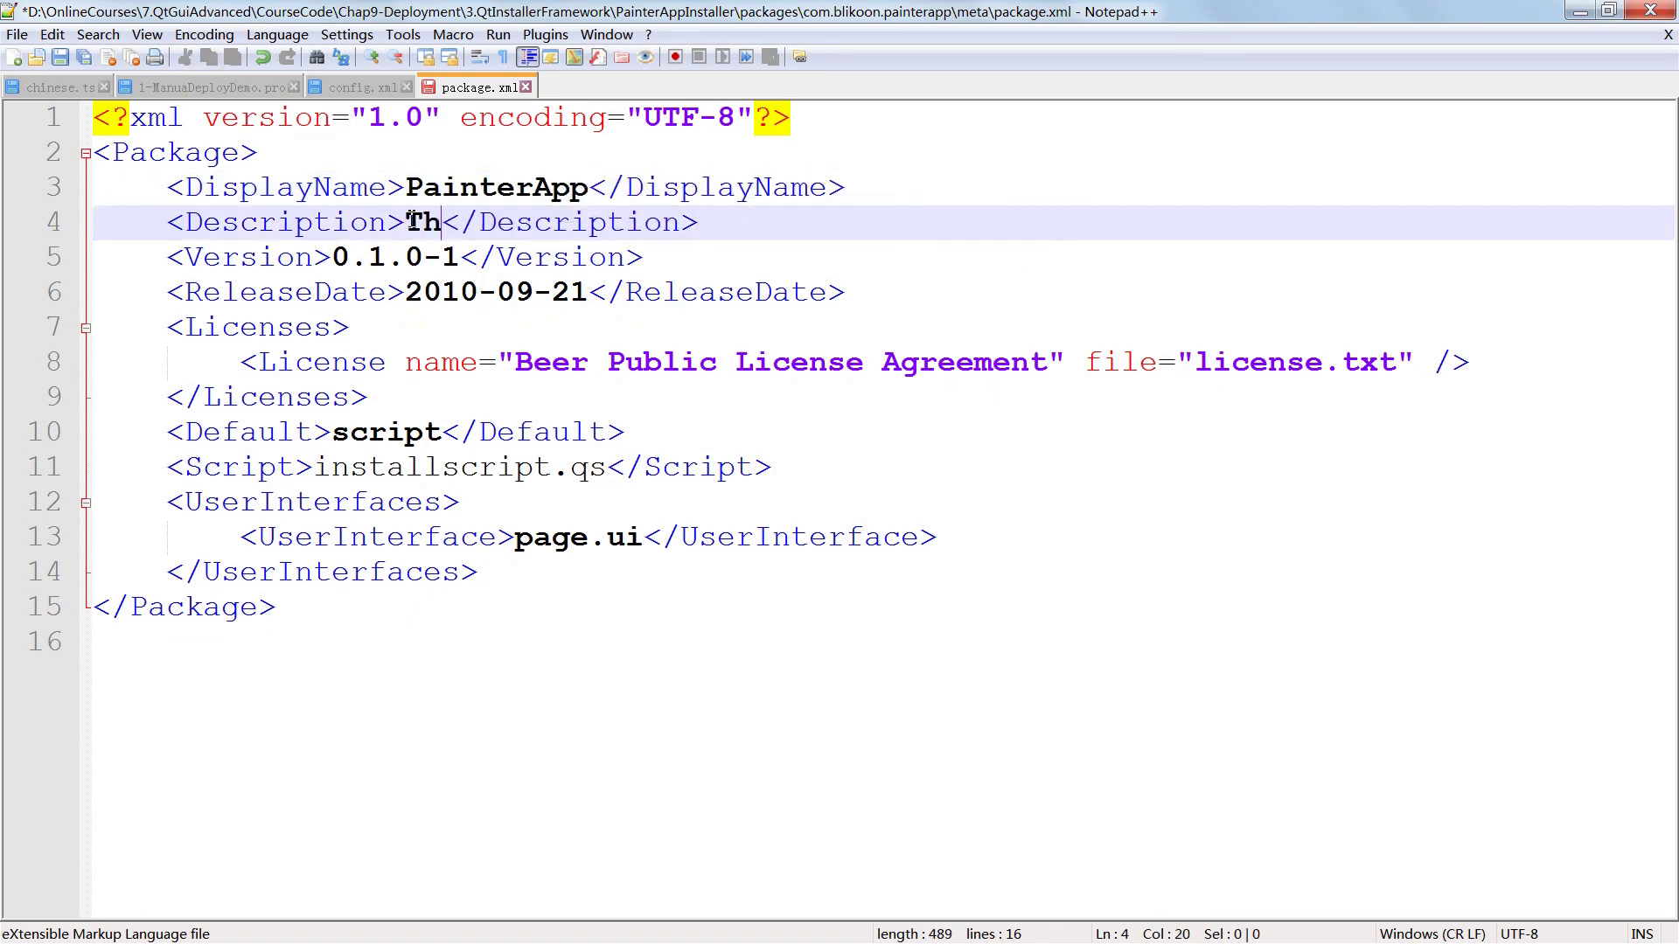
type("is is goi")
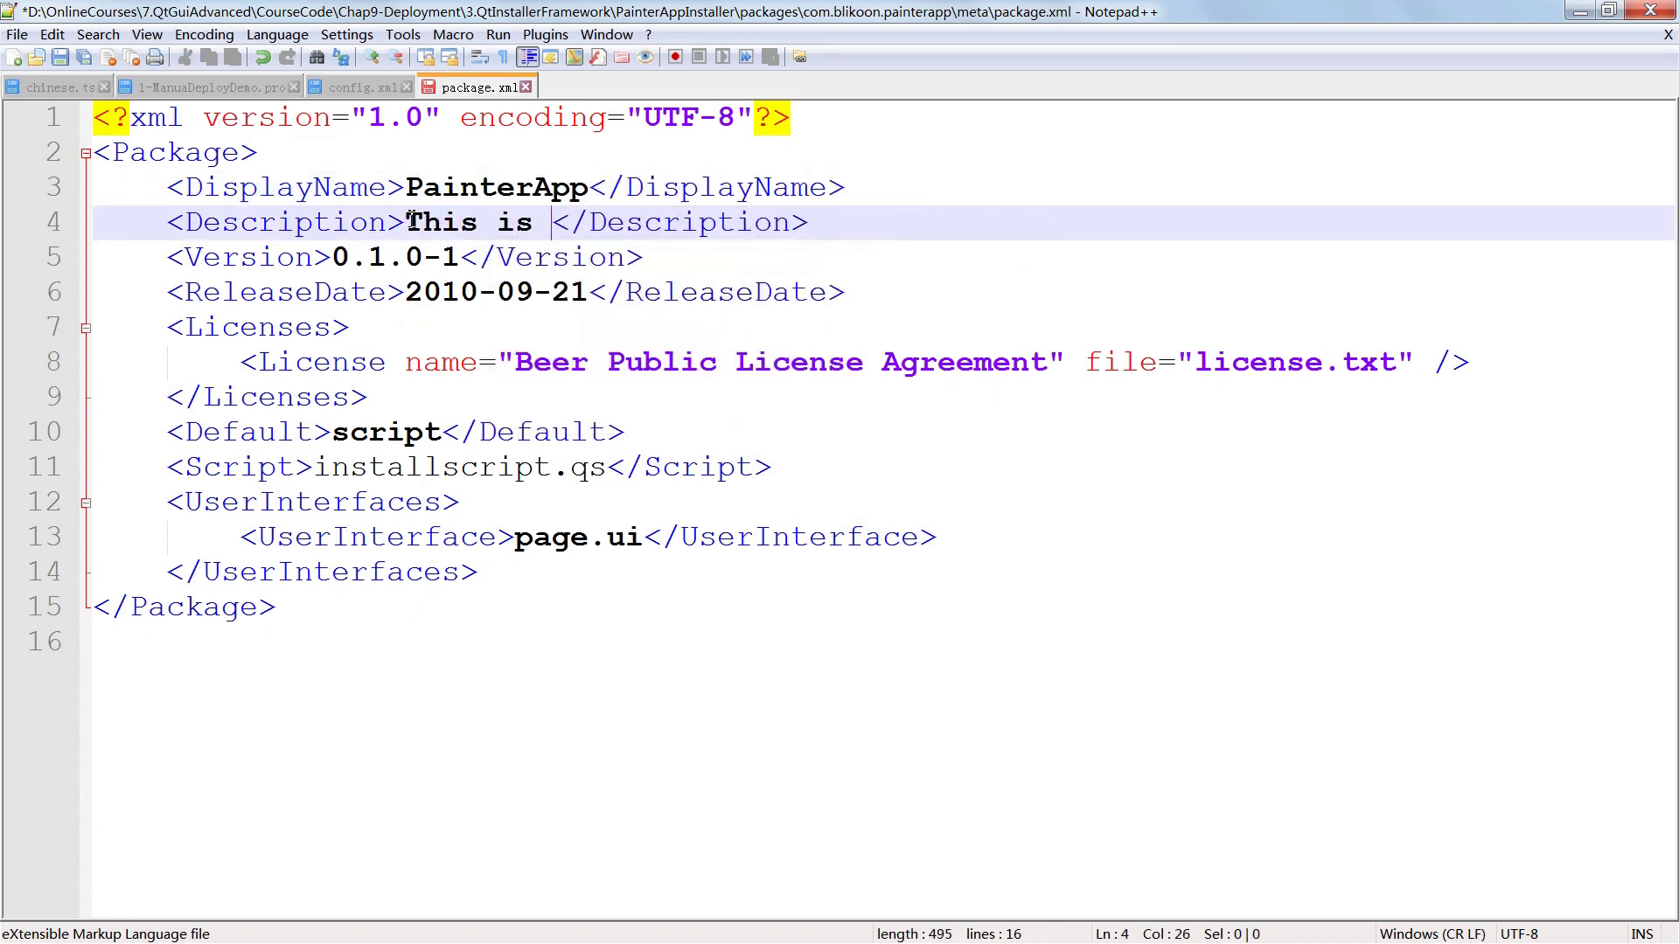
type("ng to install PainterApp on you machint")
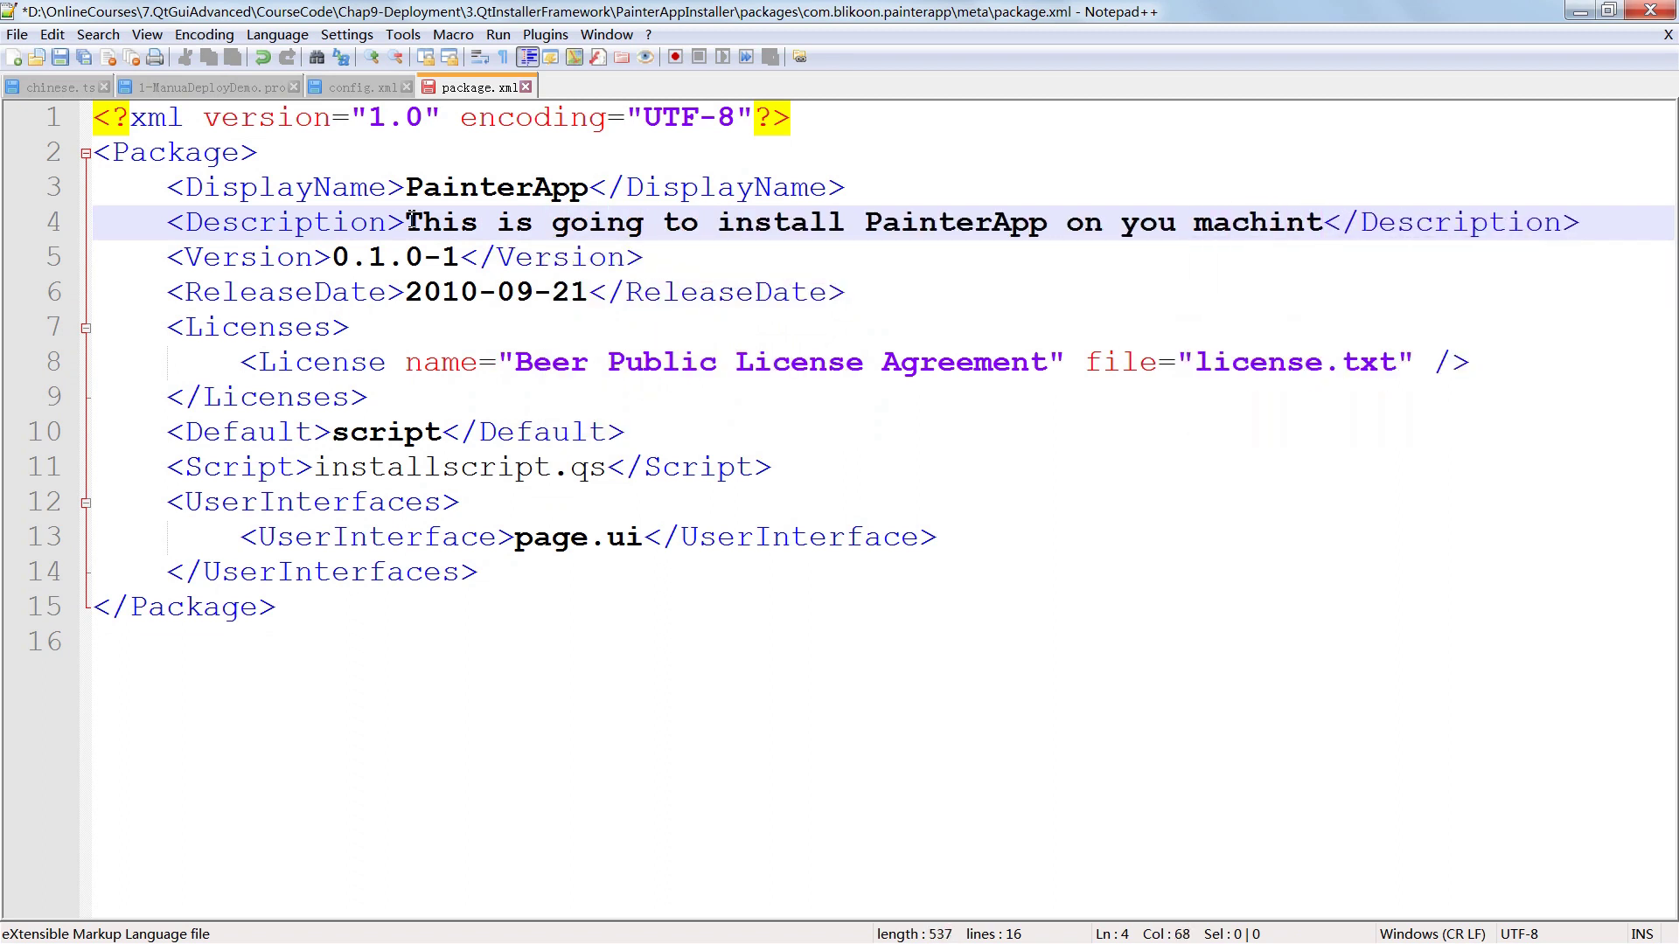
type("e")
key("BackSpace")
key("BackSpace")
type("e")
Set the ReleaseDate in package.xml to 2019-07-17.
left_click_drag(233, 264, 469, 262)
left_click(552, 295)
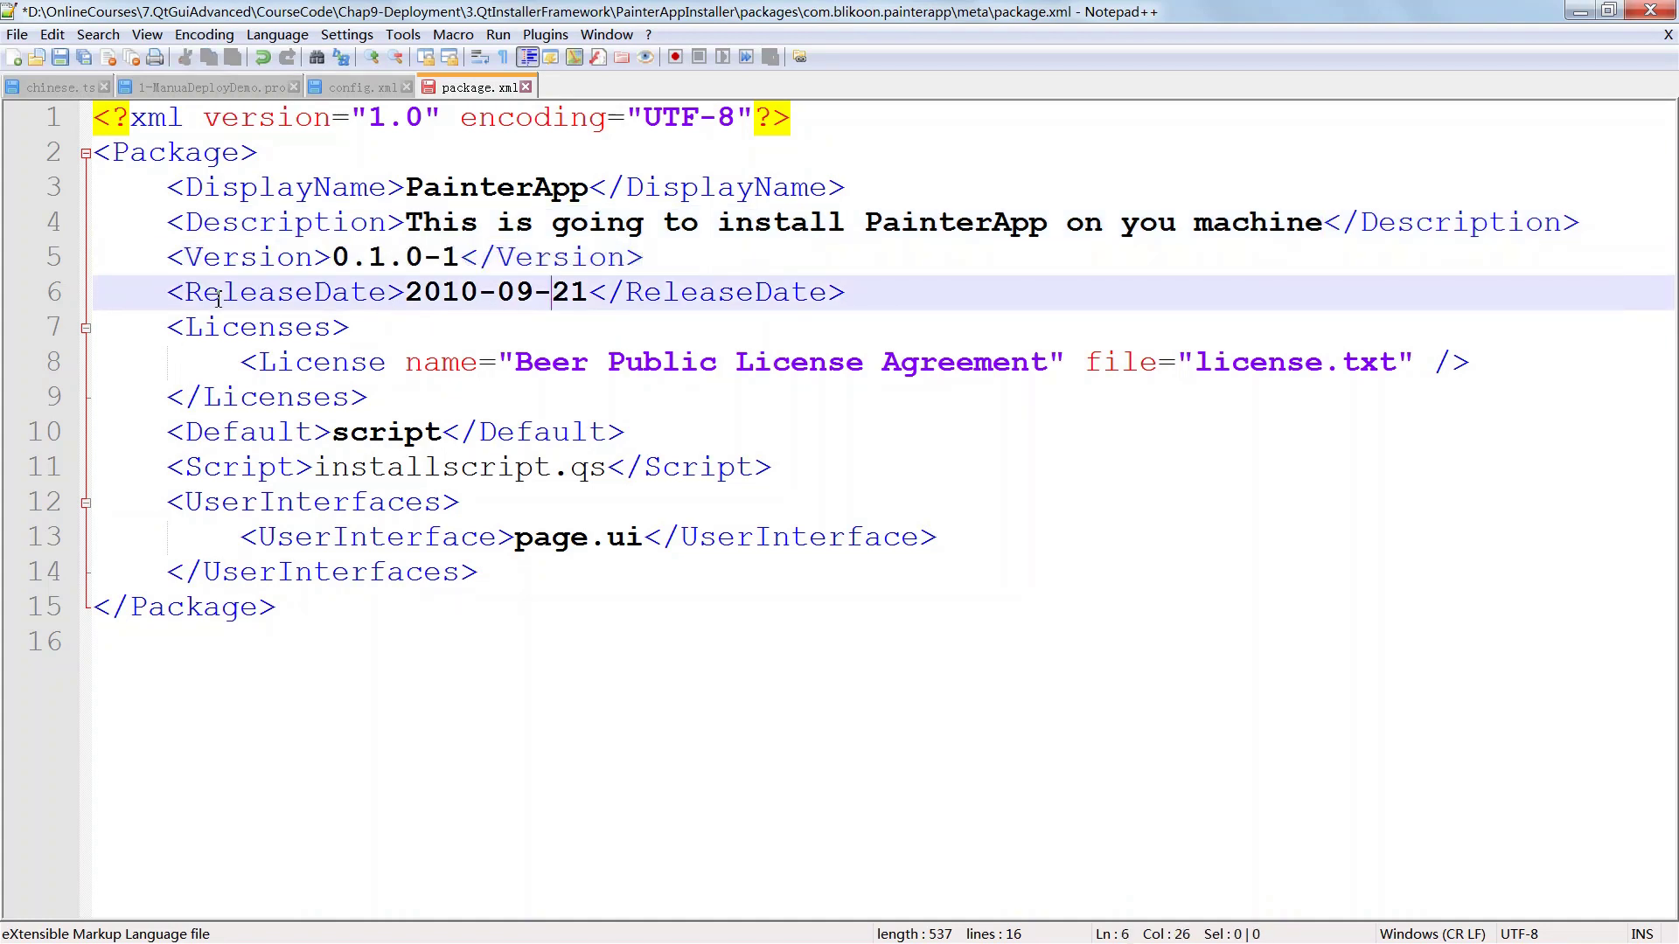
left_click_drag(218, 297, 647, 297)
left_click(453, 295)
left_click_drag(477, 297, 470, 300)
type("9")
left_click_drag(533, 294, 516, 294)
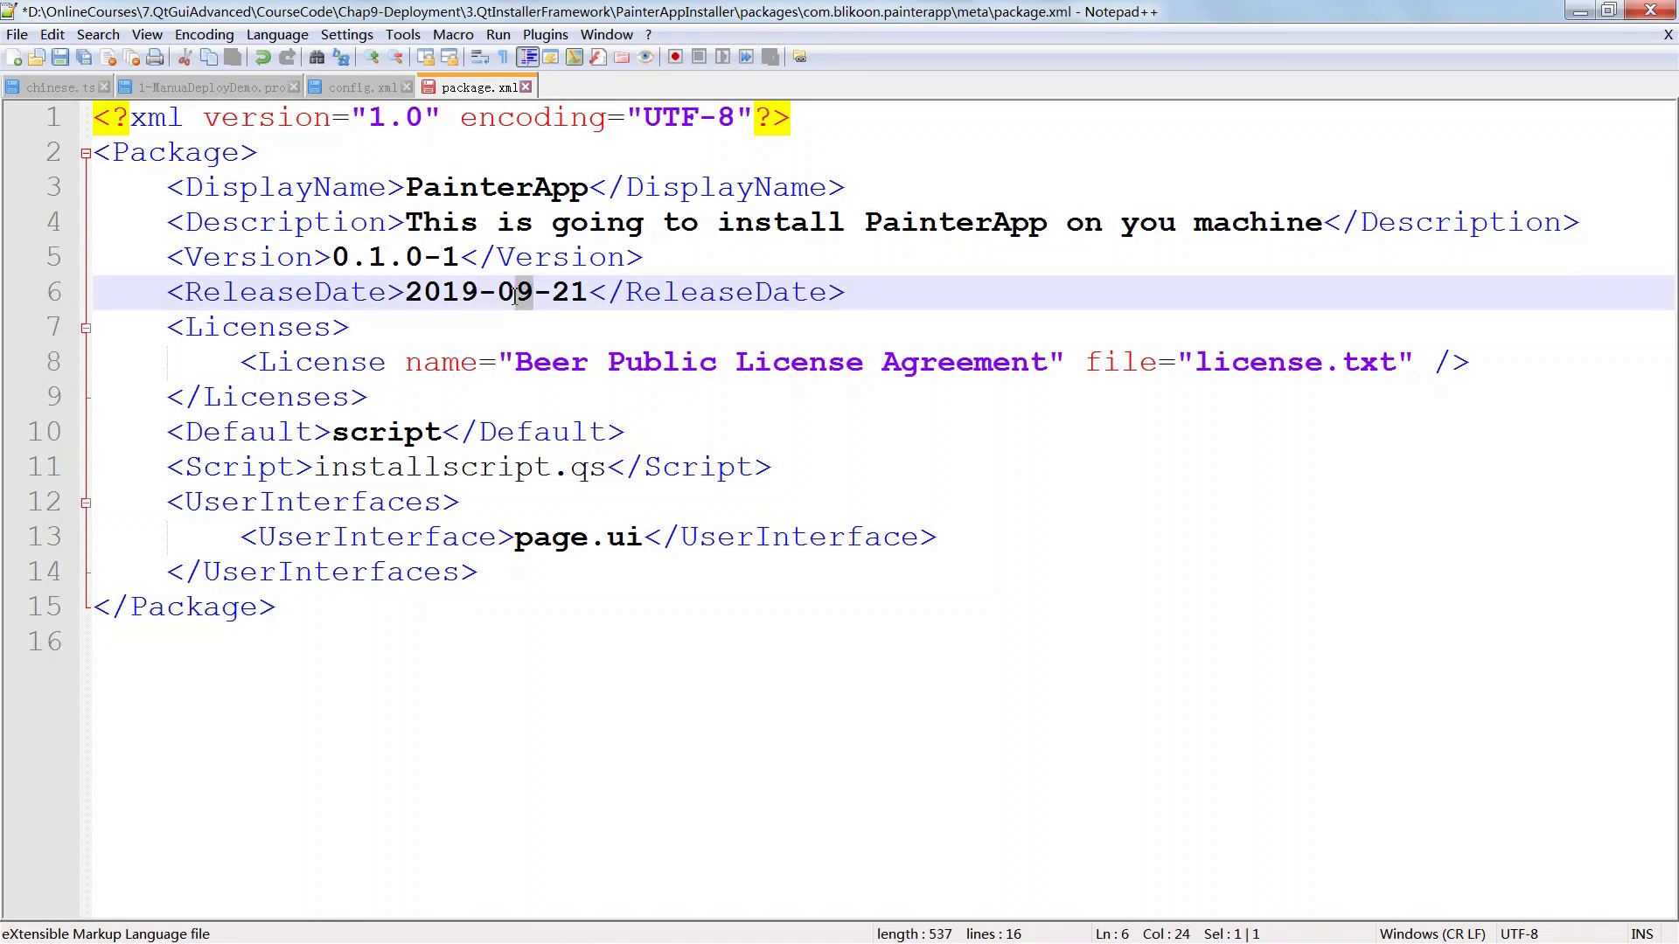
type("7")
left_click_drag(589, 293, 554, 293)
type("17")
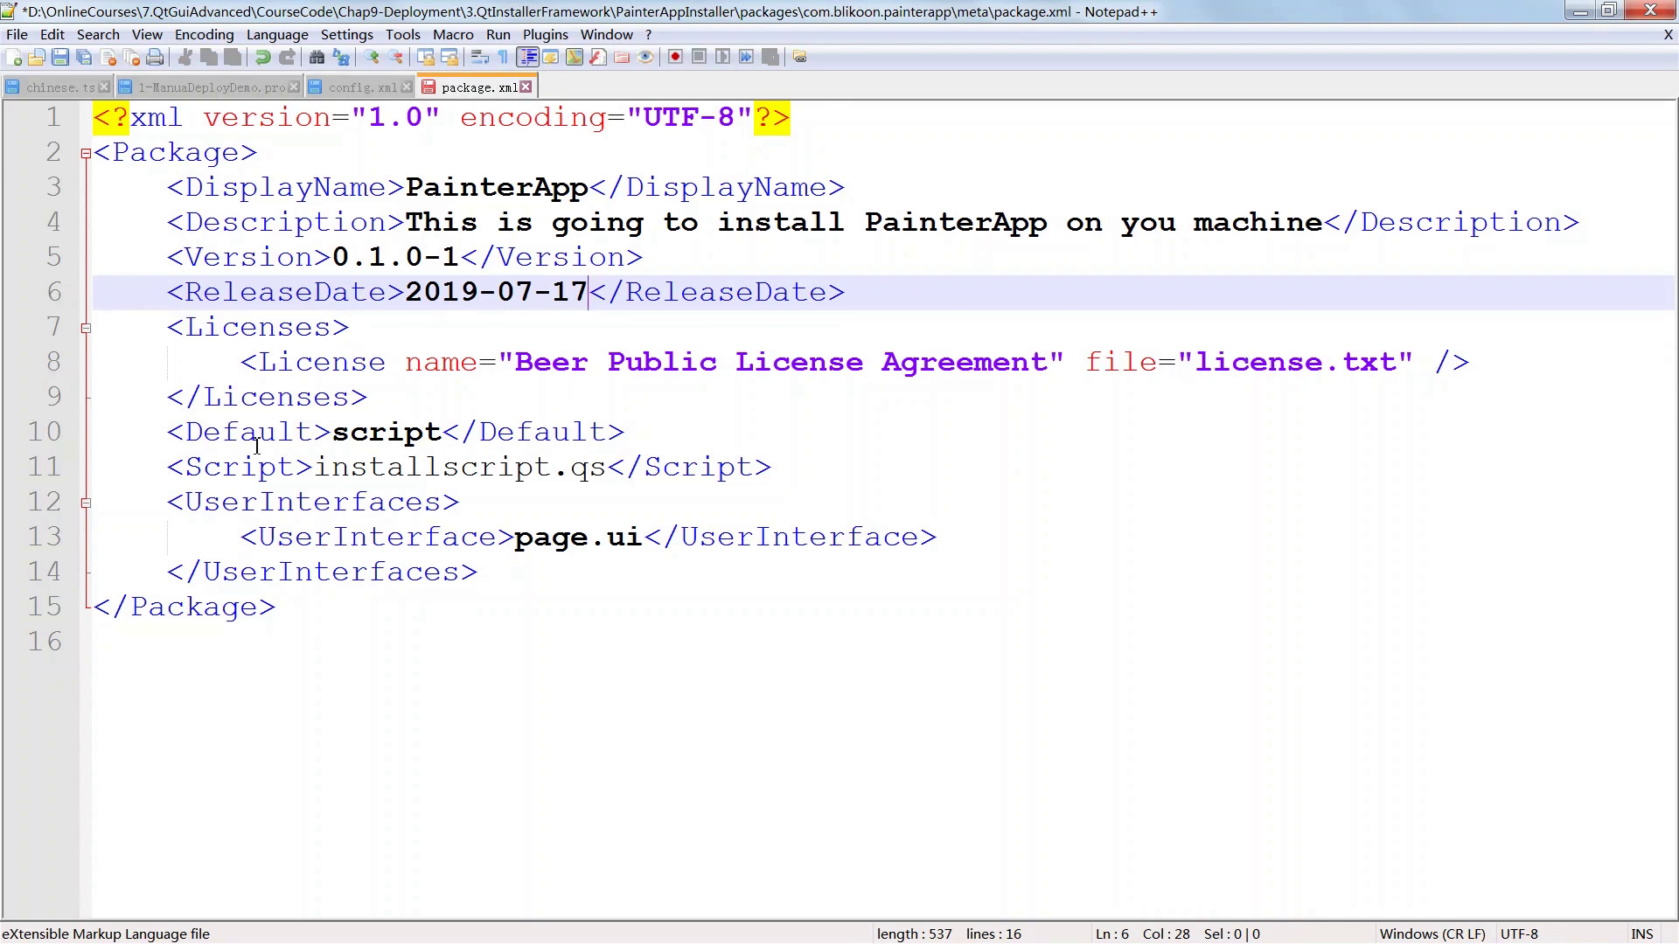
Change the value of the Default tag in package.xml to true.
key("Down")
key("Down")
key("Down")
key("Down")
key("Down")
key("Down")
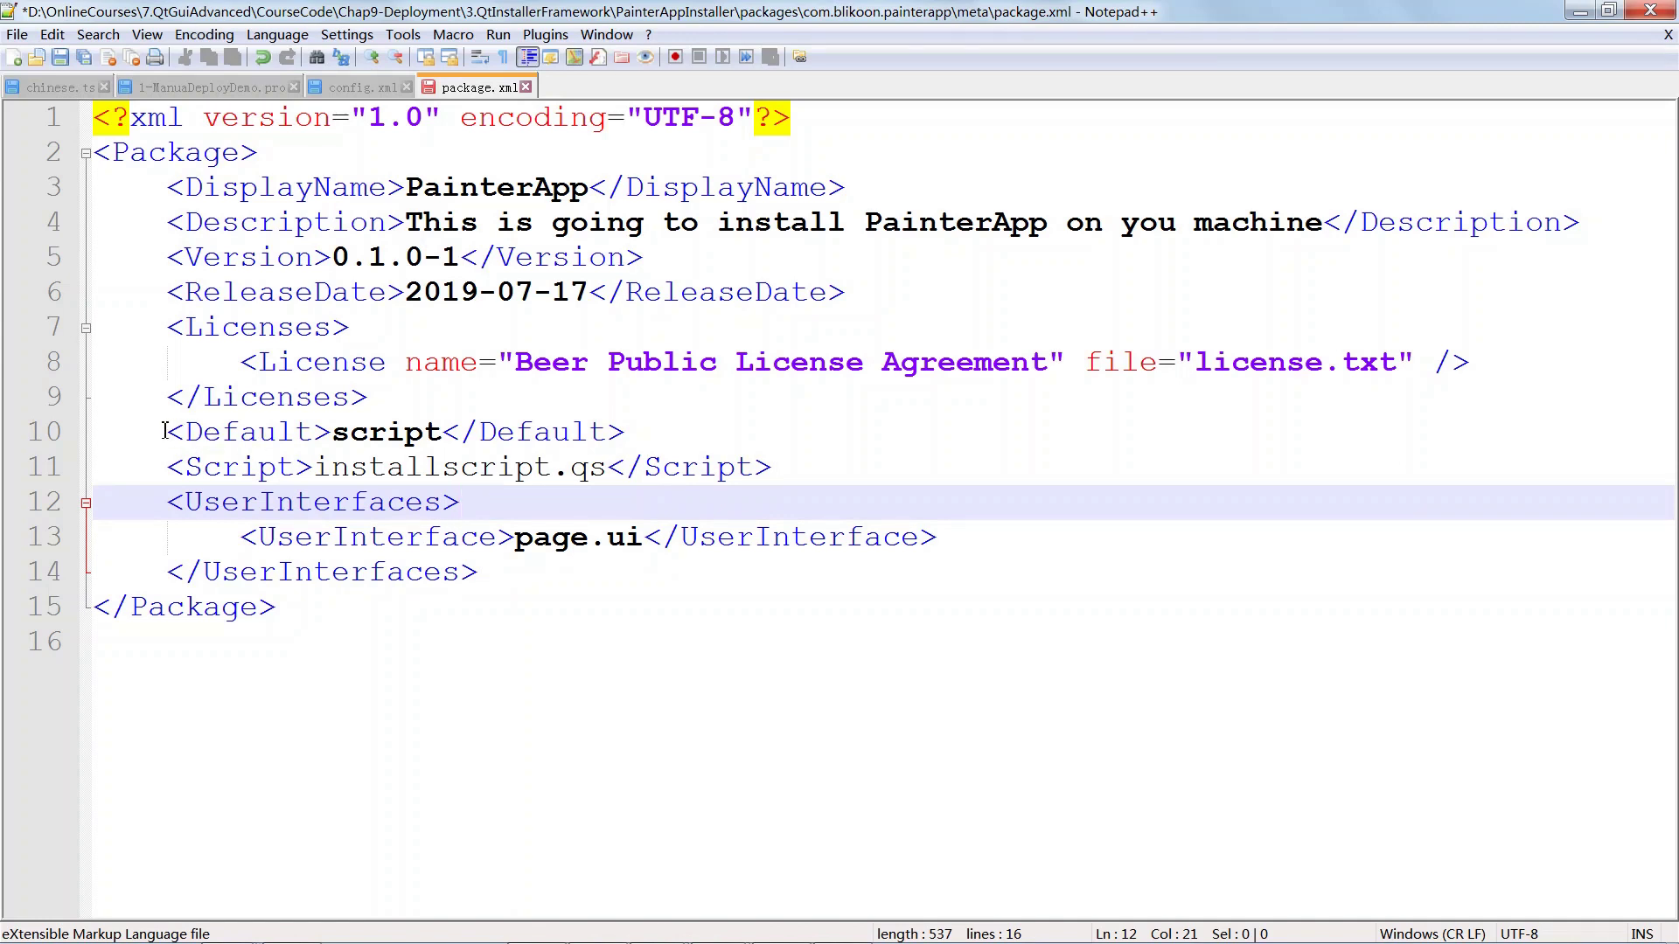
left_click_drag(165, 431, 625, 432)
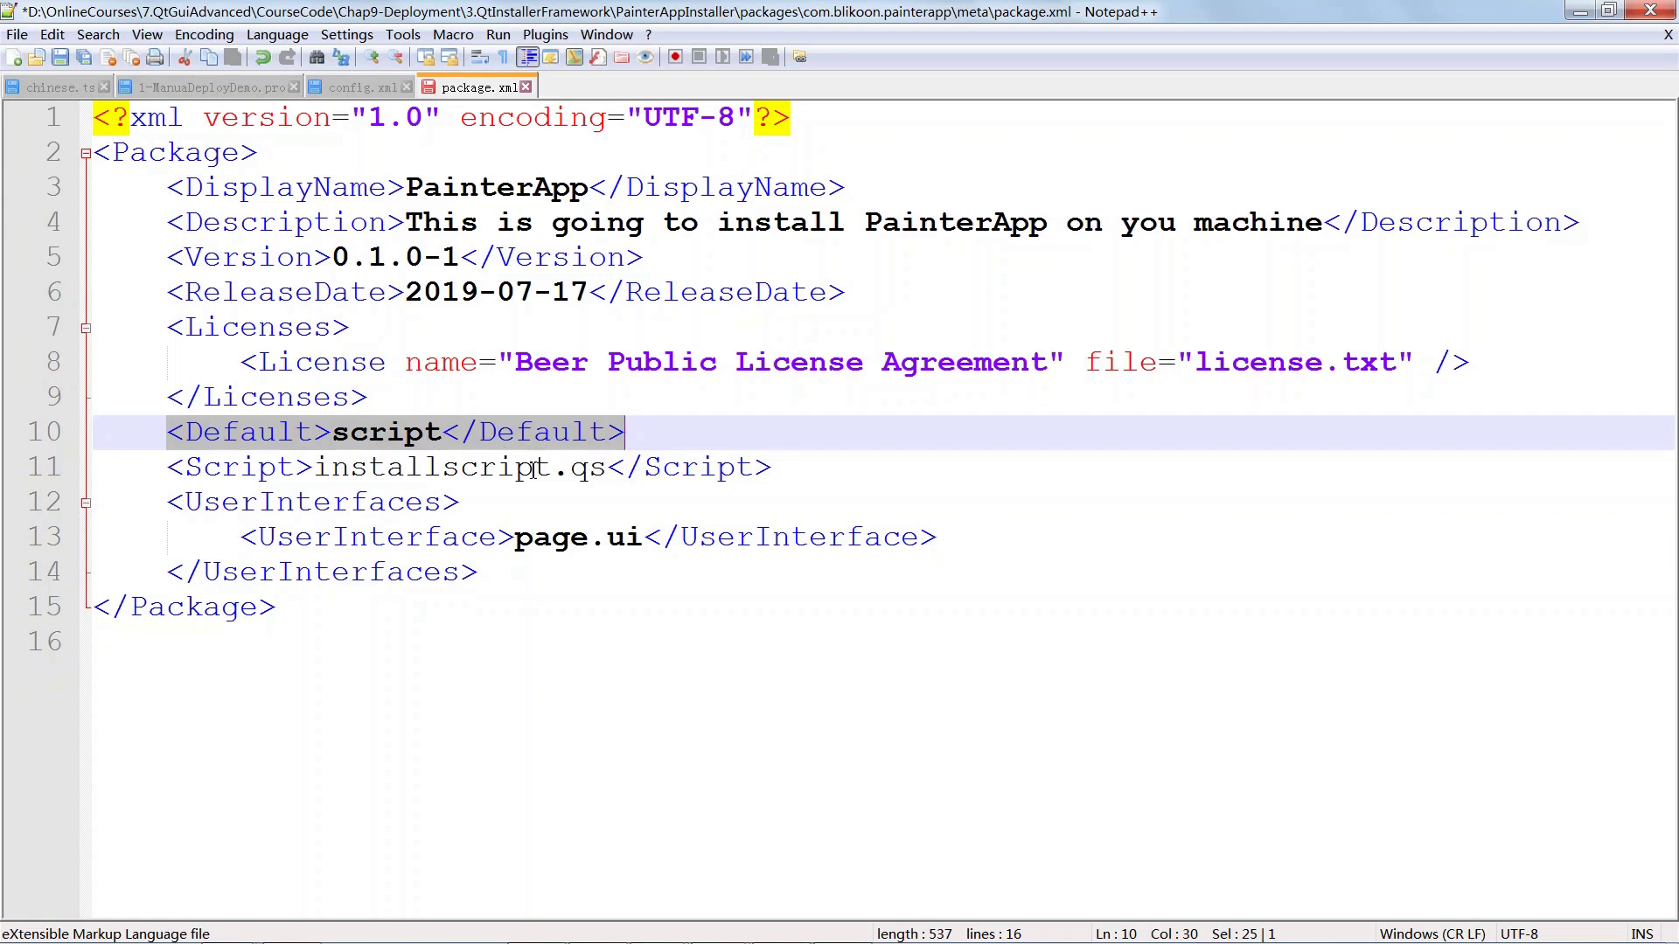
double_click(404, 443)
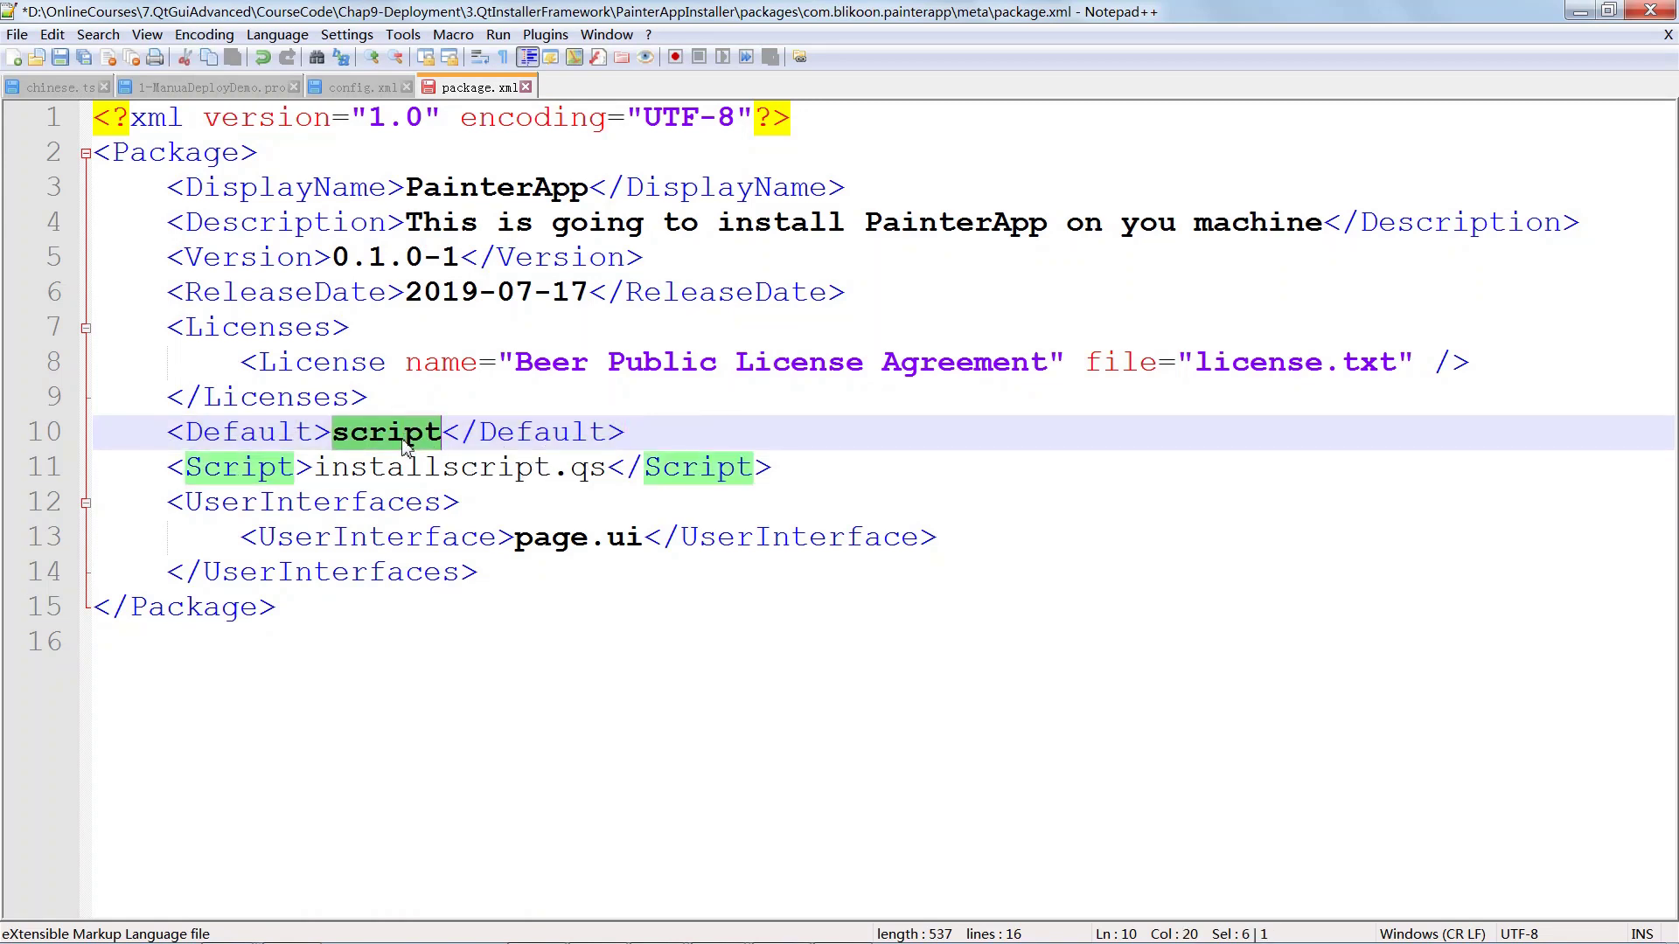
type("true")
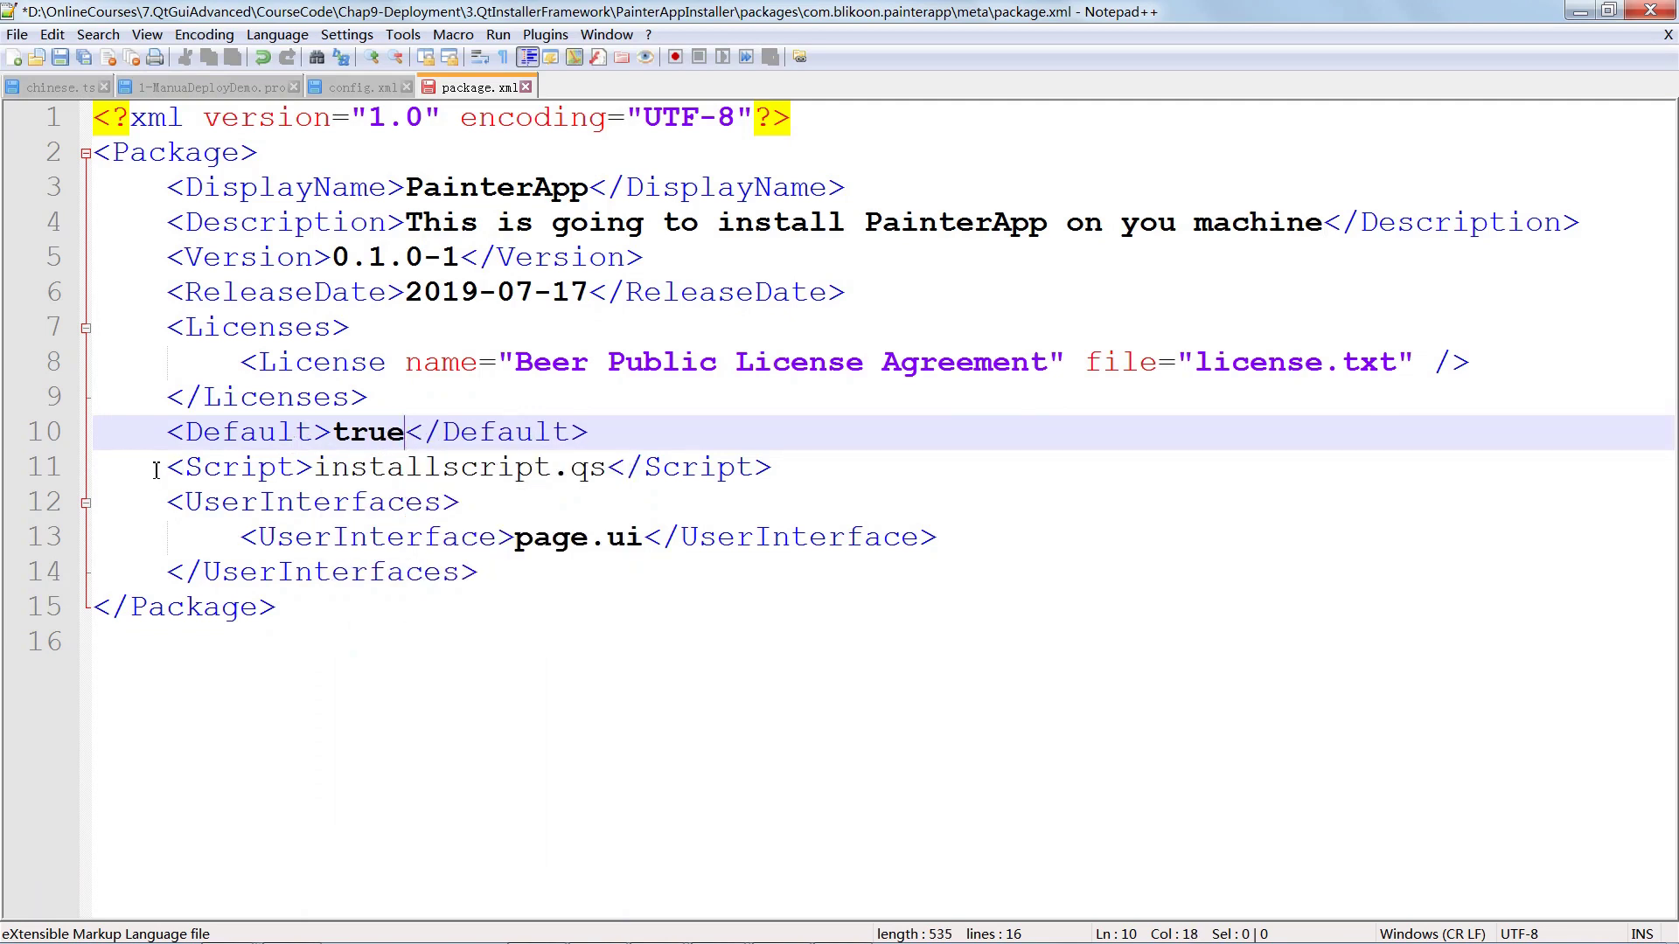
Delete the Script line and the whole UserInterfaces block from package.xml, leaving no empty line behind.
left_click_drag(156, 471, 764, 470)
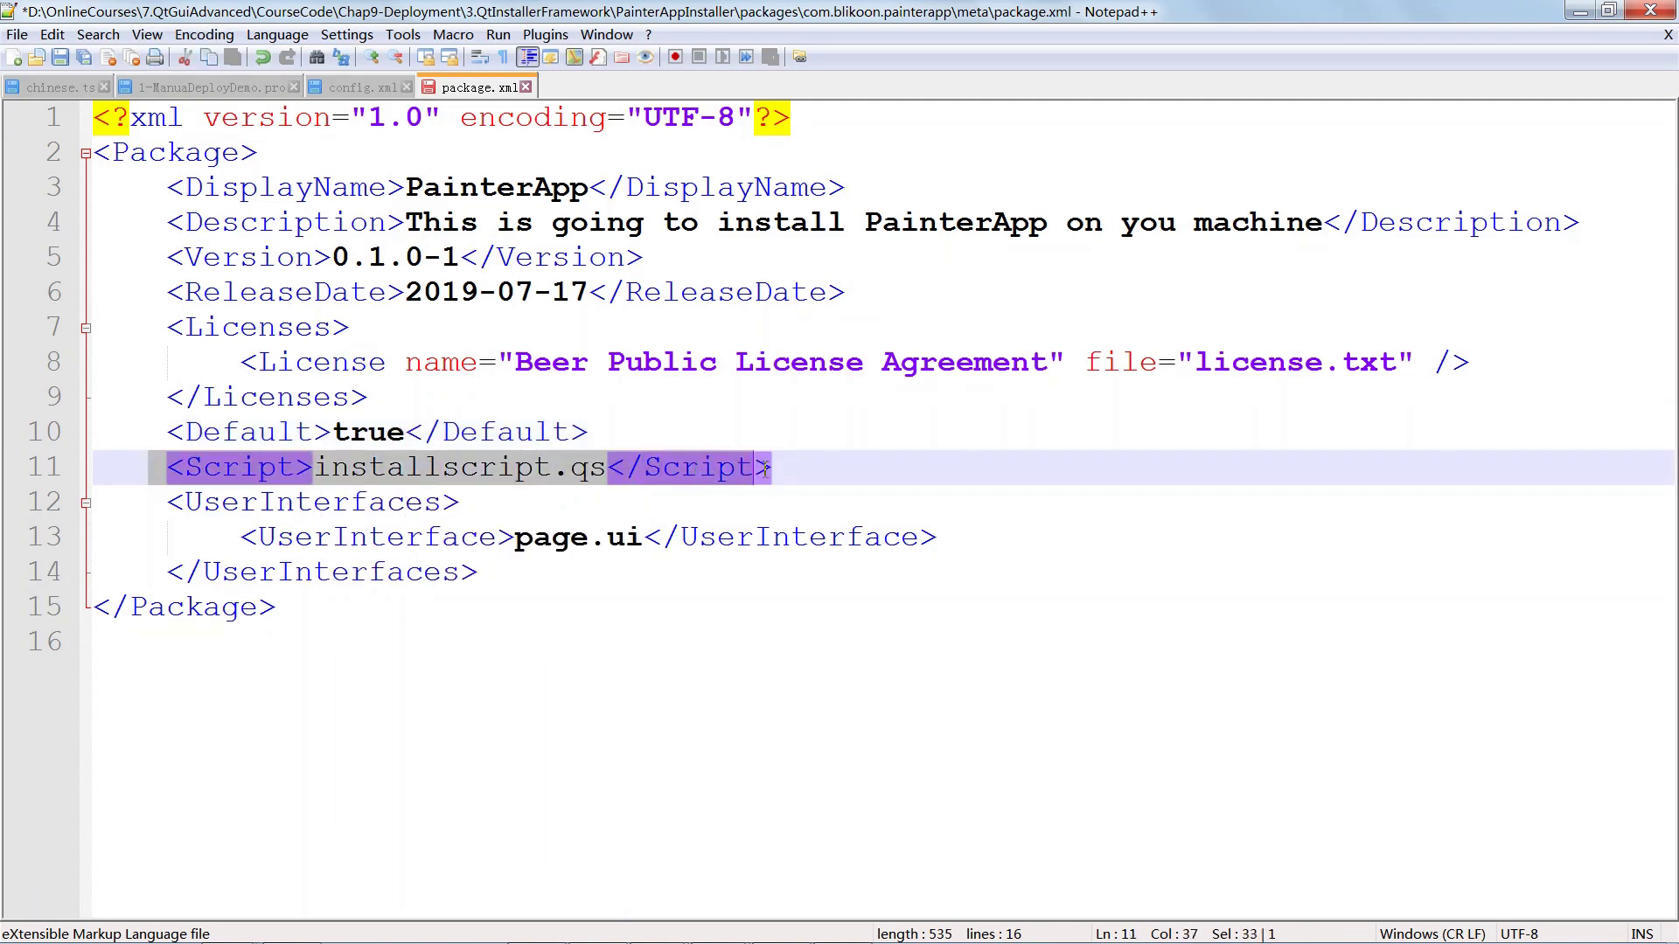
left_click(157, 467)
left_click_drag(156, 467, 479, 573)
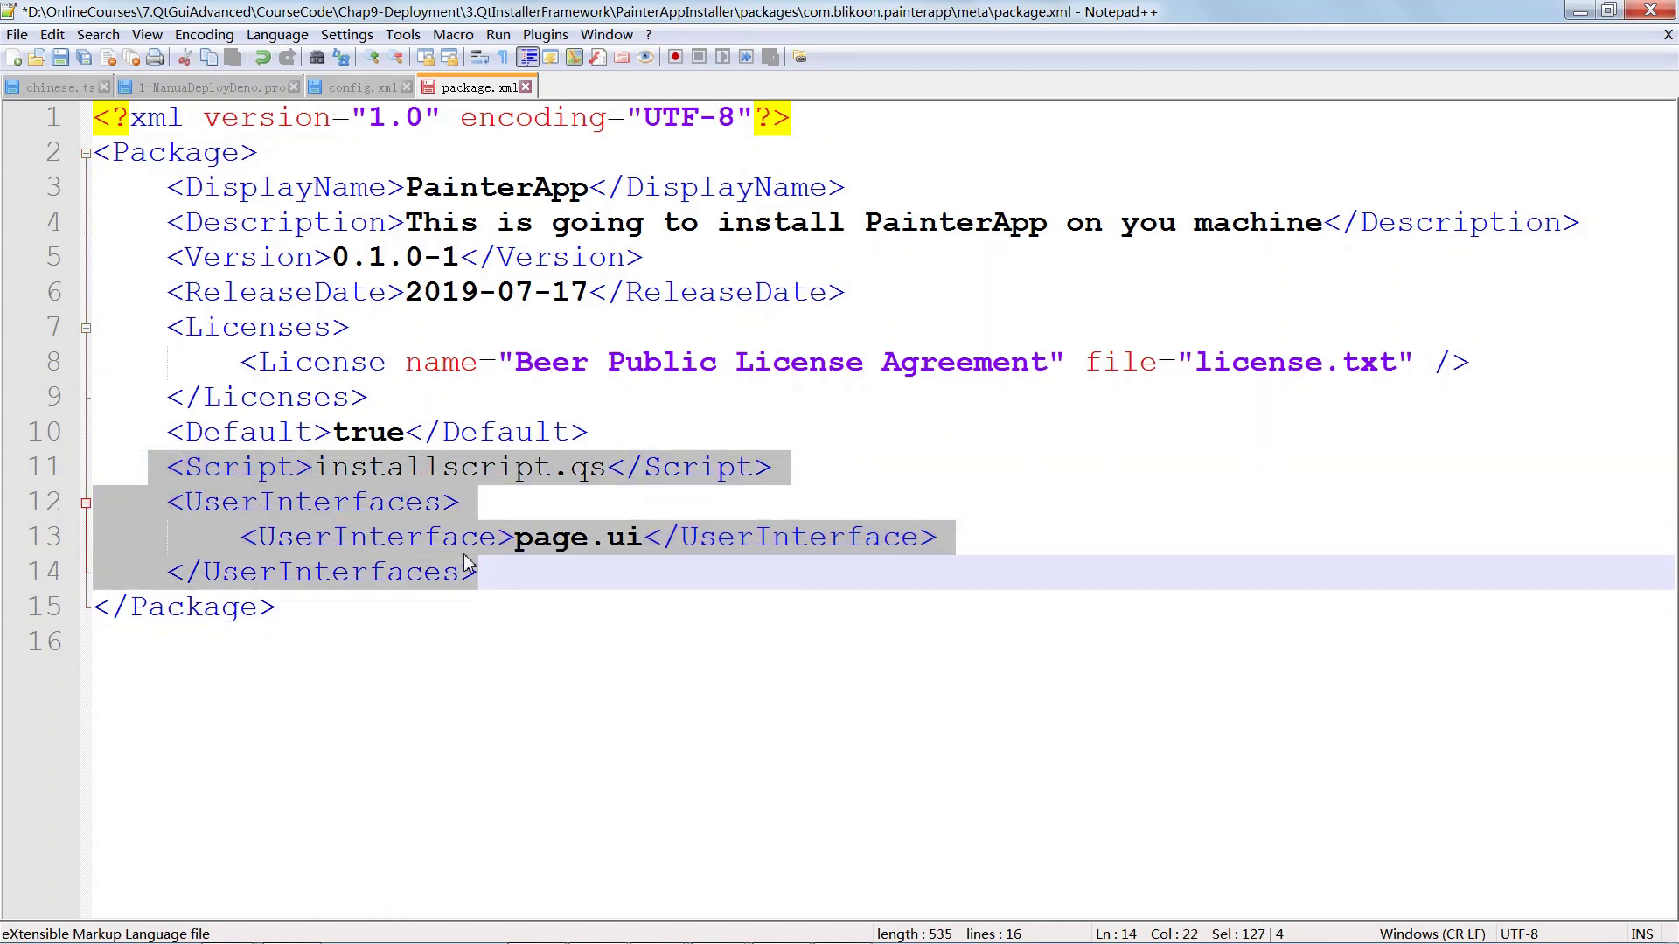
key("Delete")
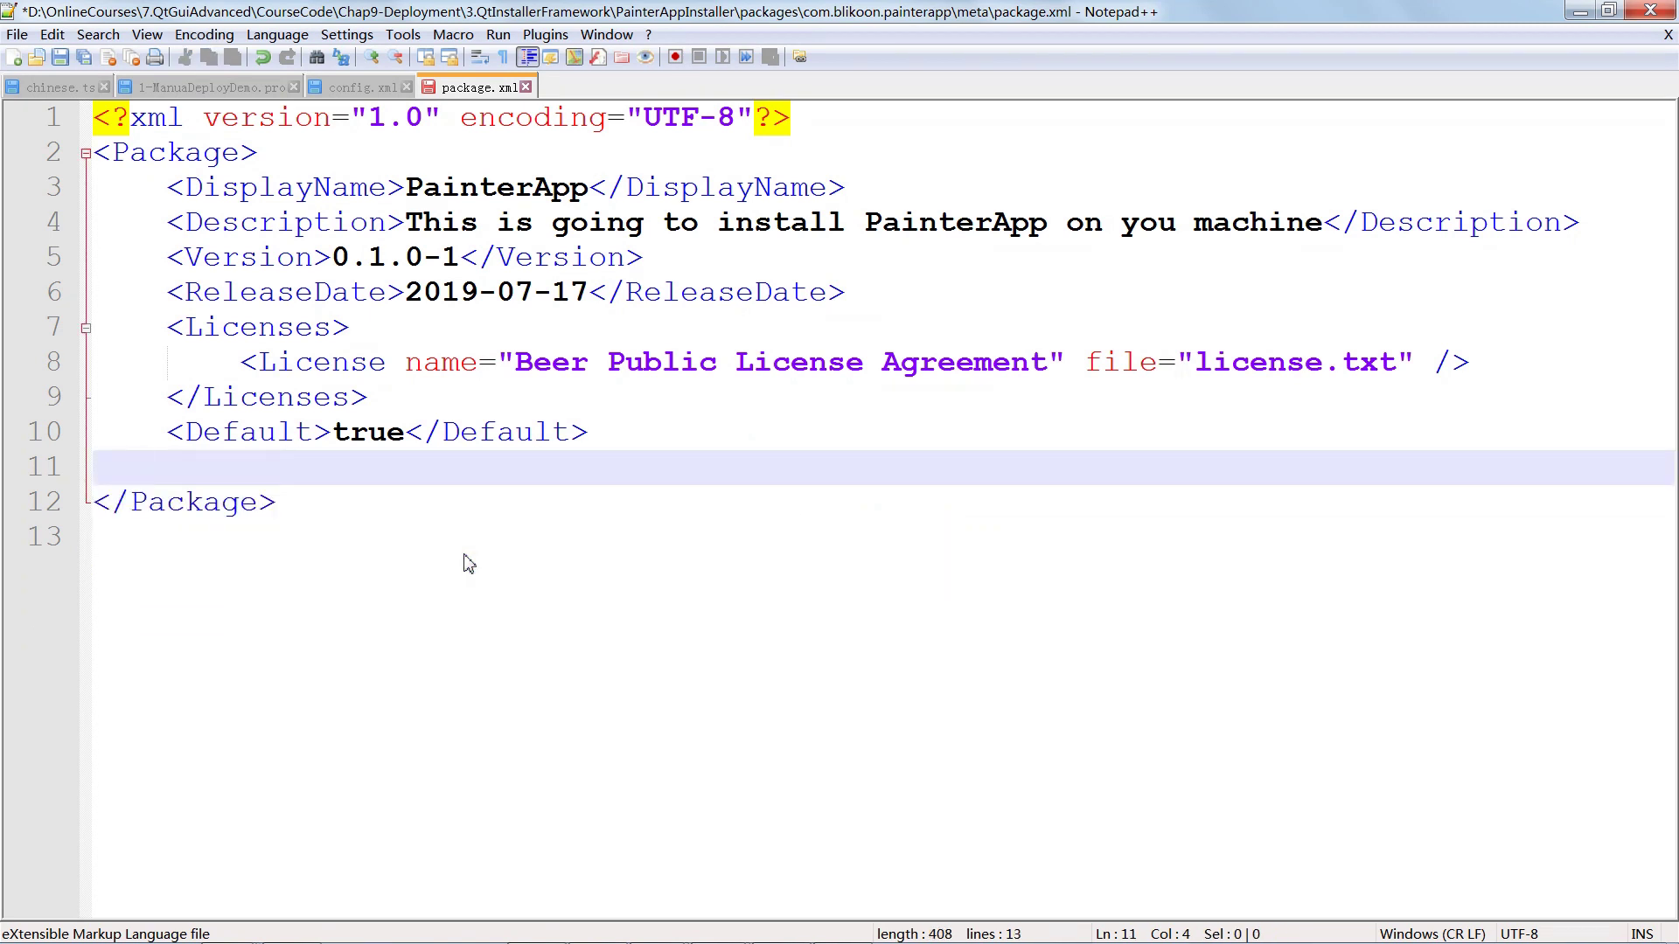
key("BackSpace")
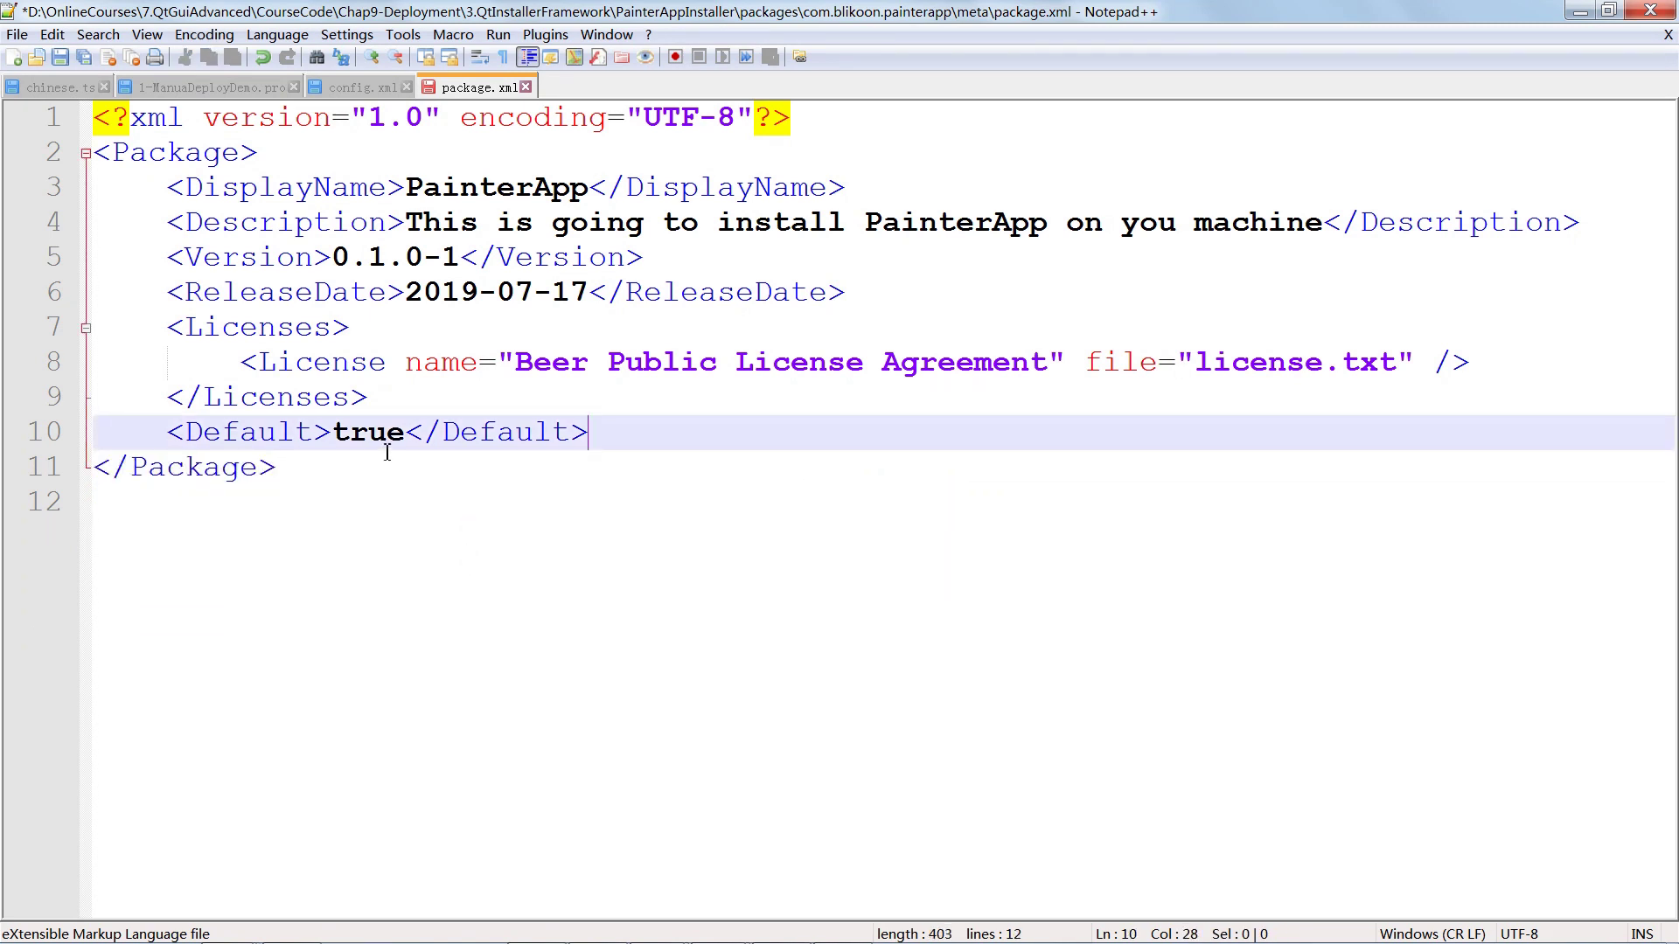
Close the unrelated open files, keeping only config.xml and package.xml, and save package.xml.
left_click(511, 363)
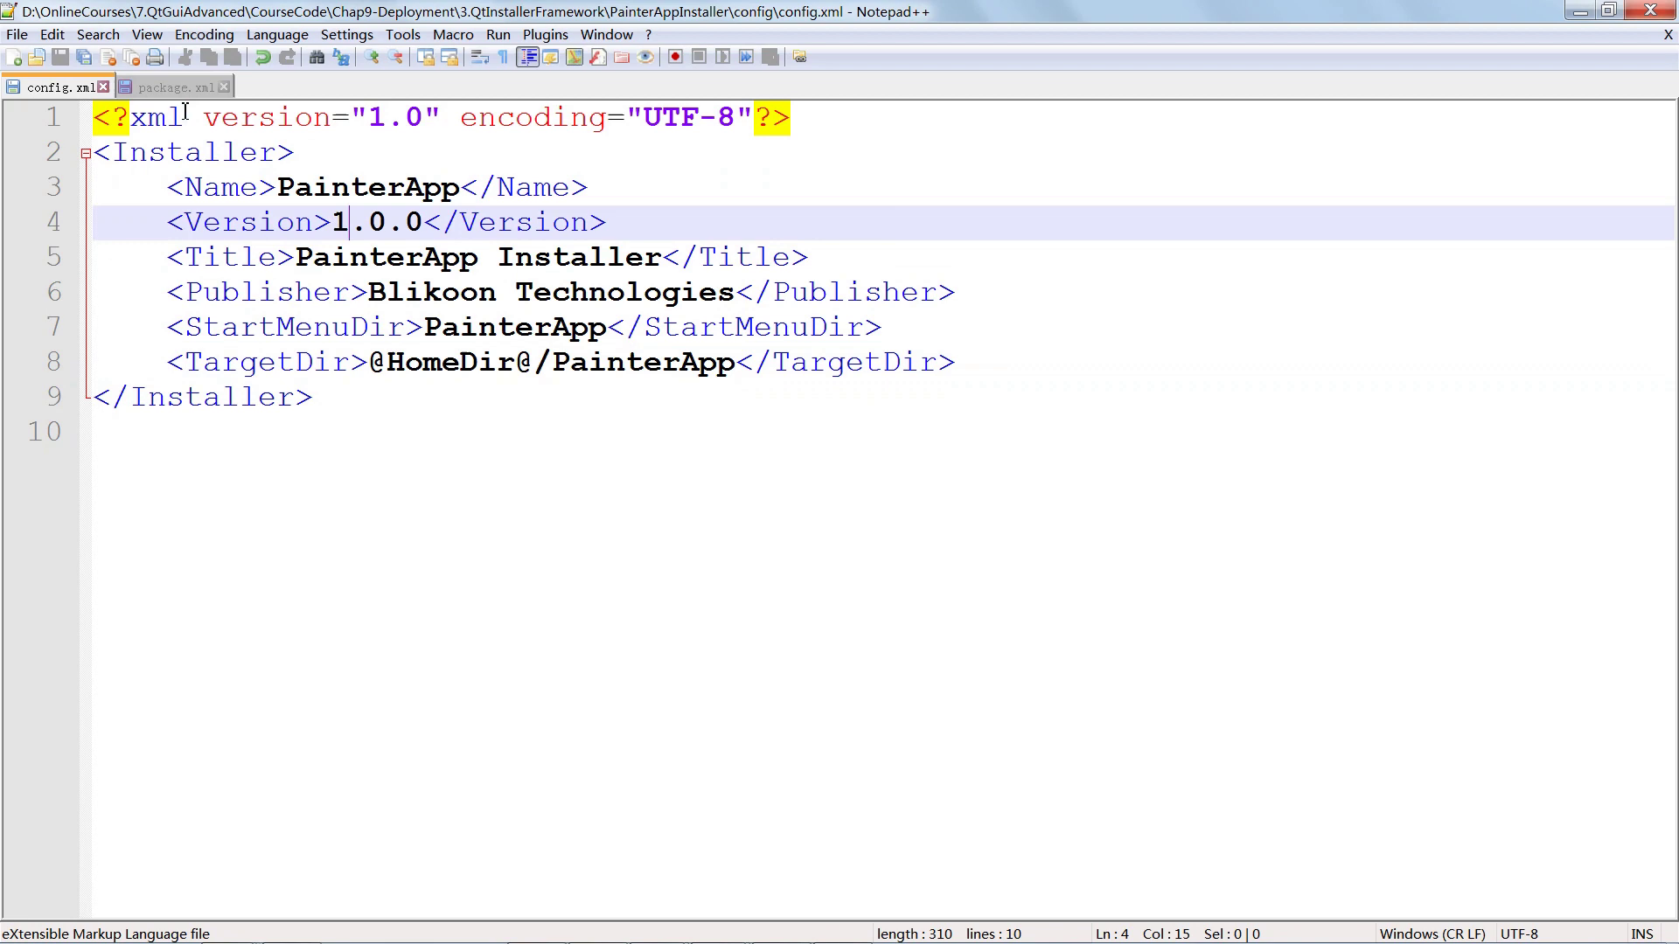
left_click(172, 87)
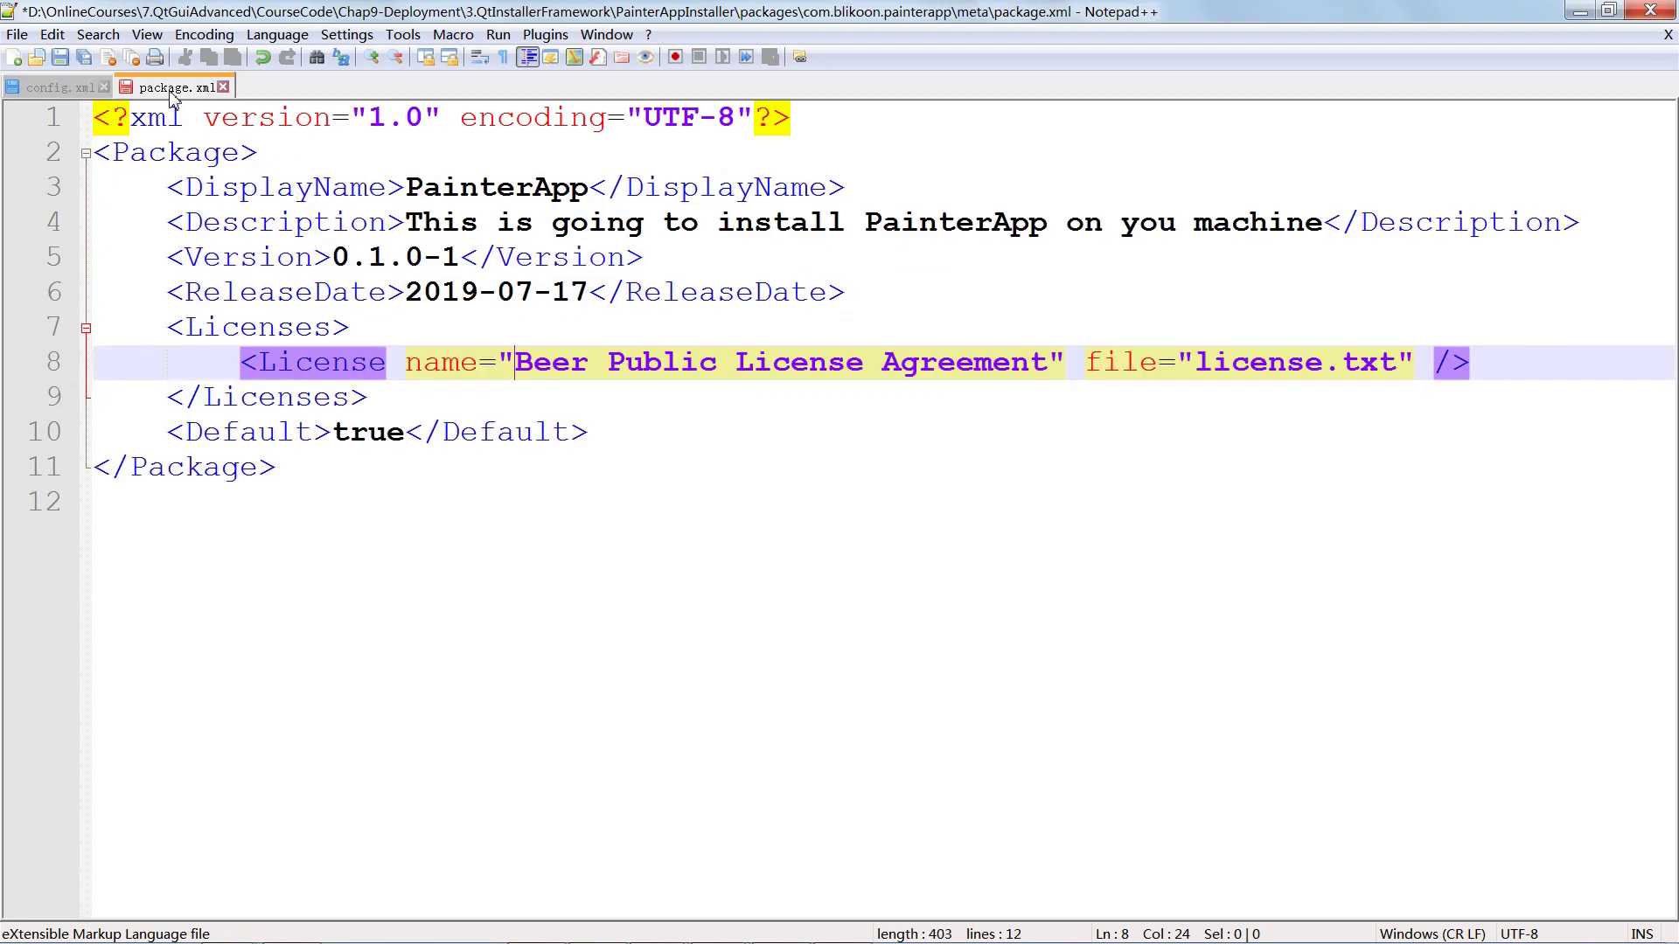
left_click(275, 257)
left_click(57, 88)
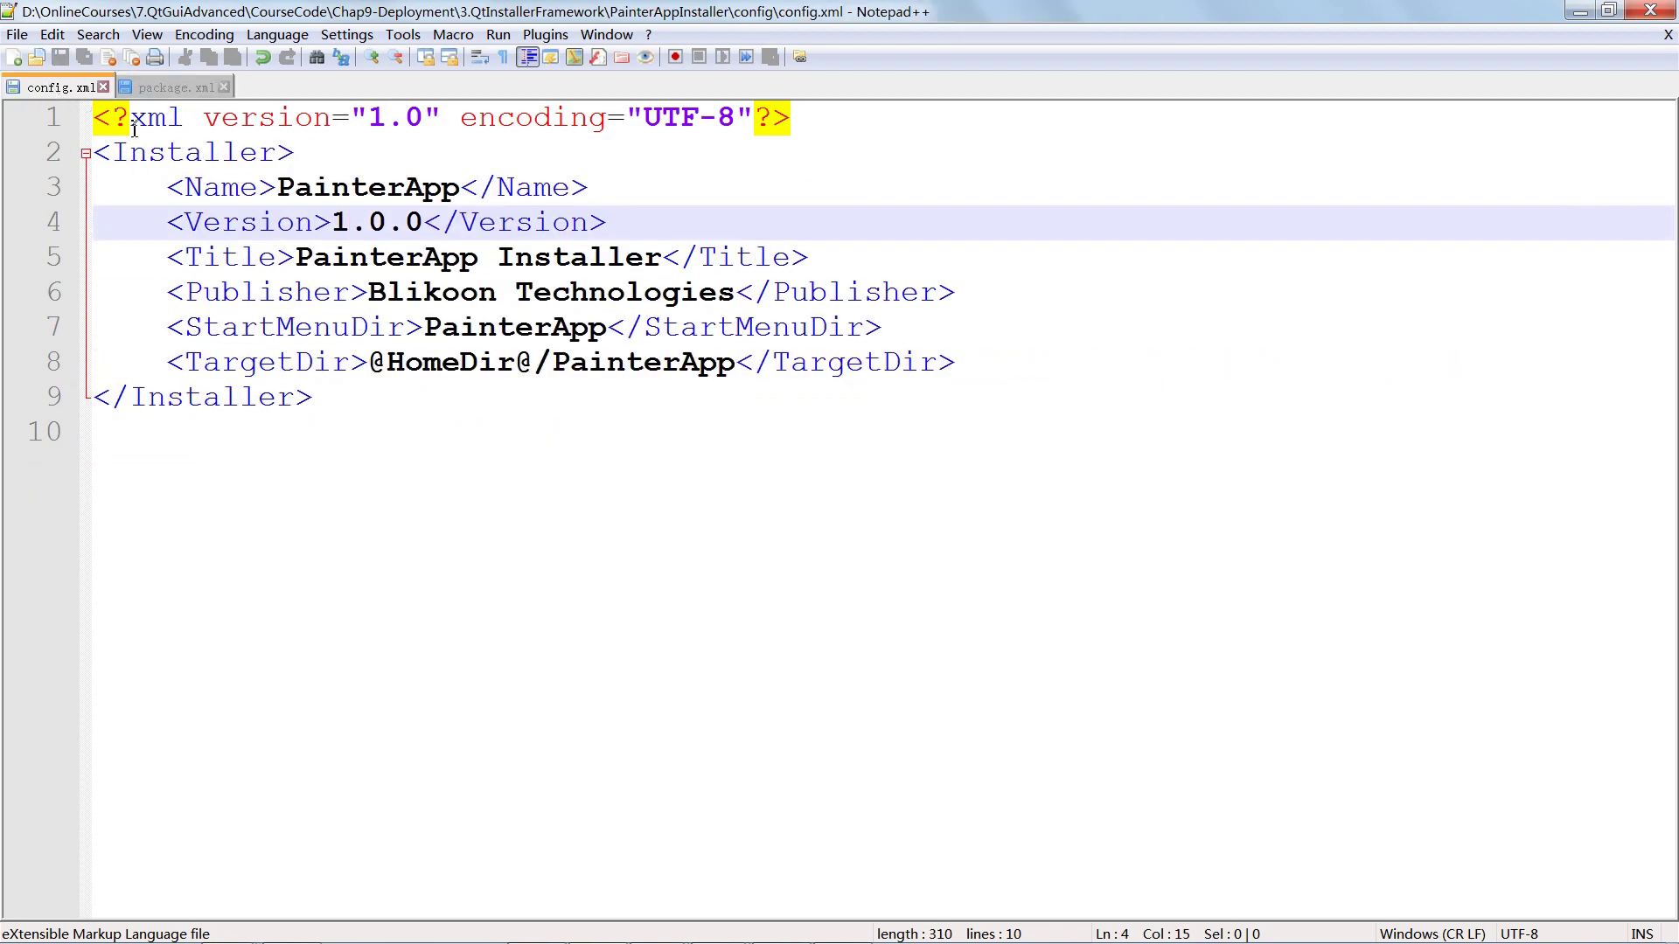
left_click(175, 88)
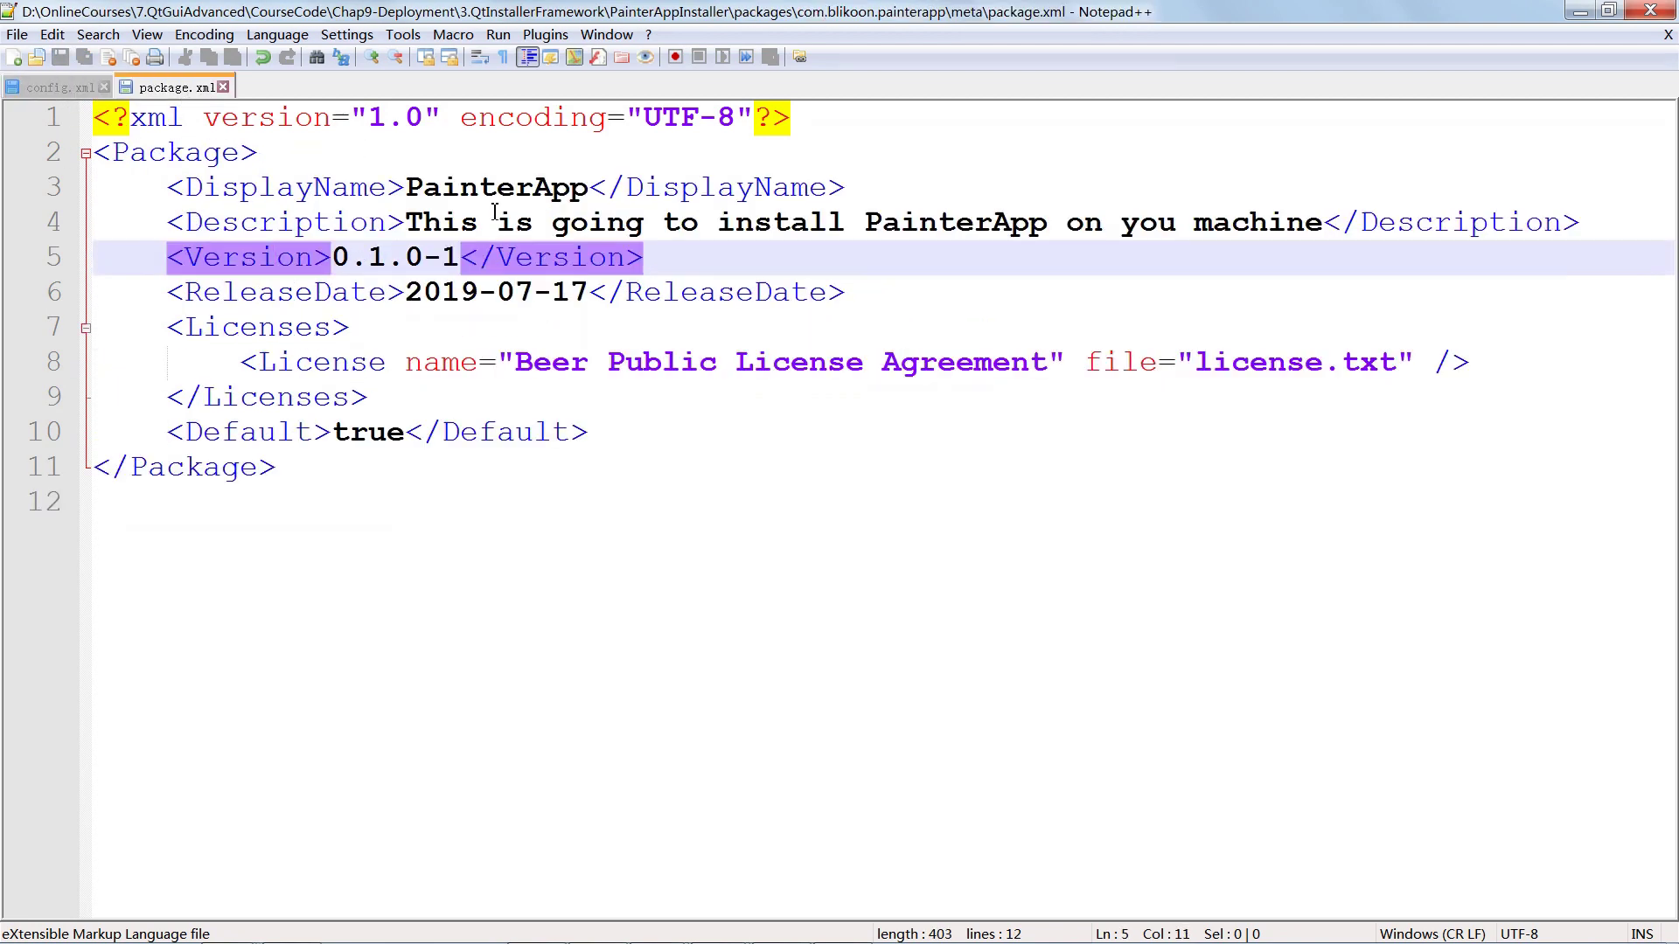
Review the complete config.xml and the edited package.xml, and close the text editor.
left_click(43, 85)
left_click(343, 404)
left_click_drag(343, 404, 93, 149)
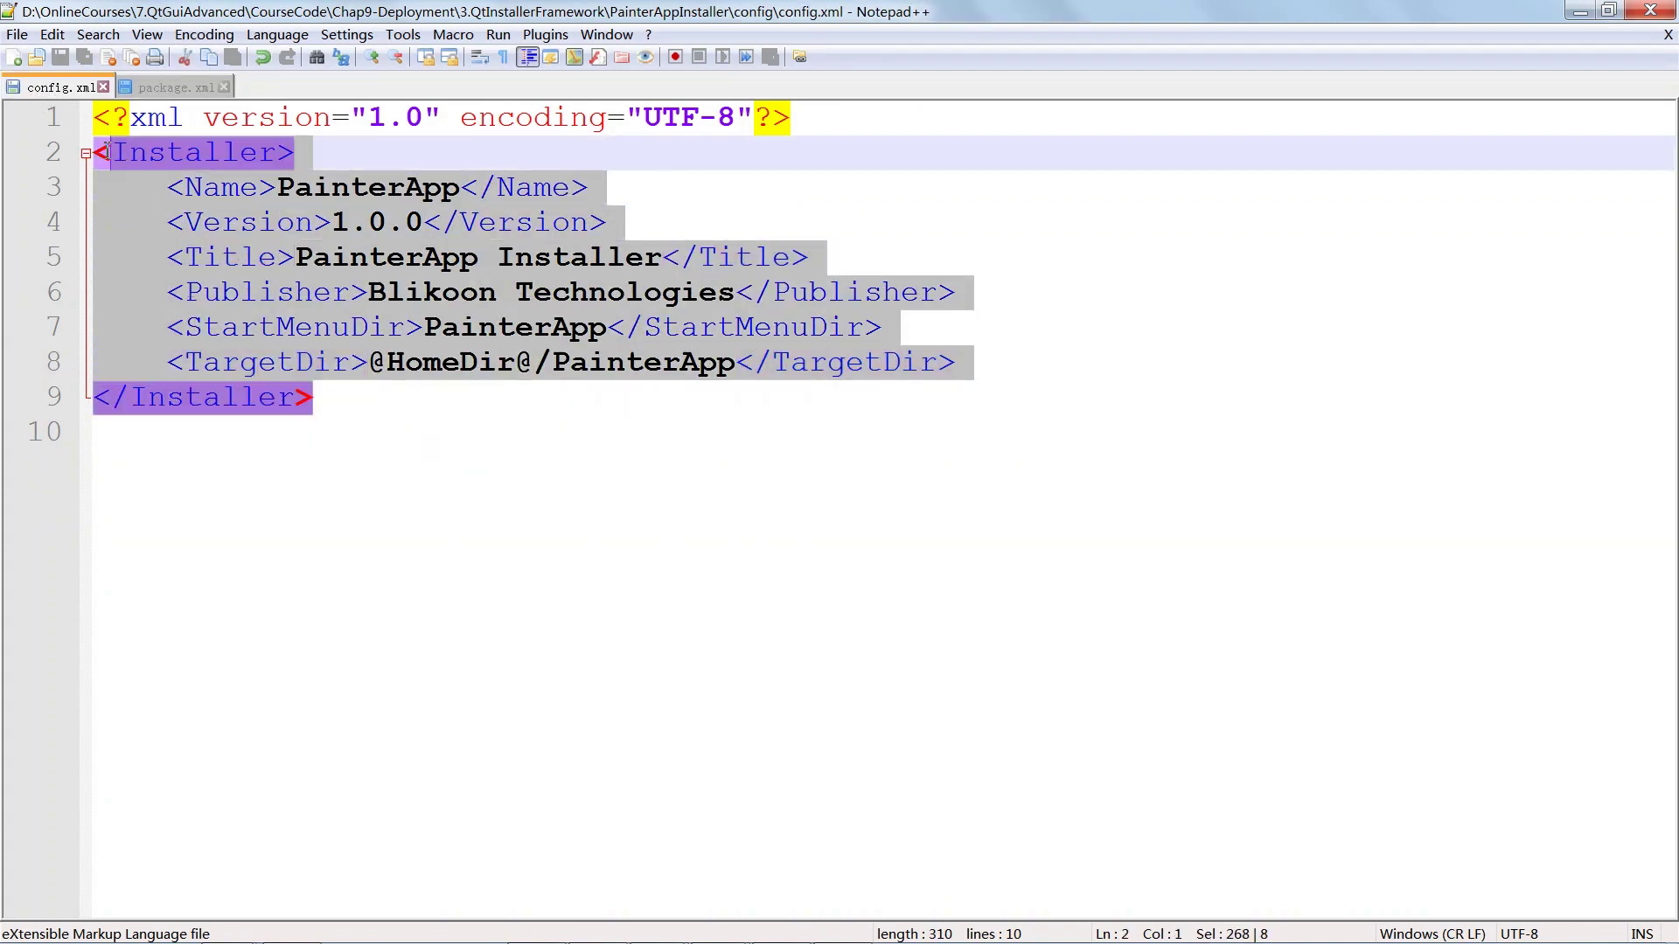
left_click(220, 291)
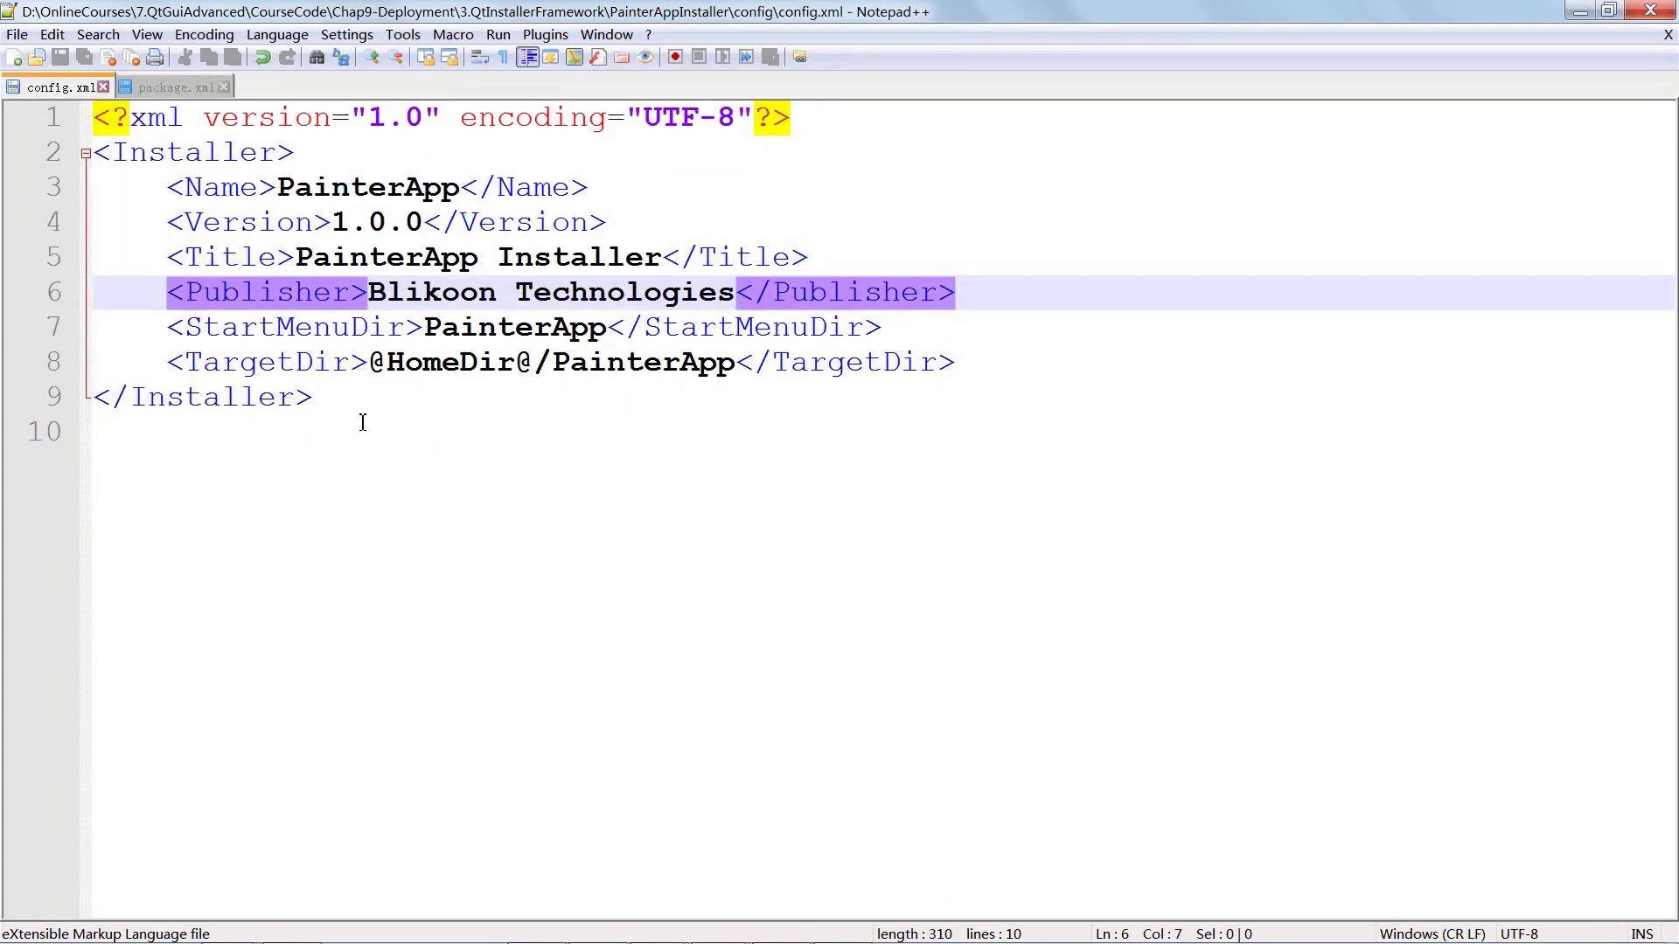
left_click_drag(337, 408, 94, 116)
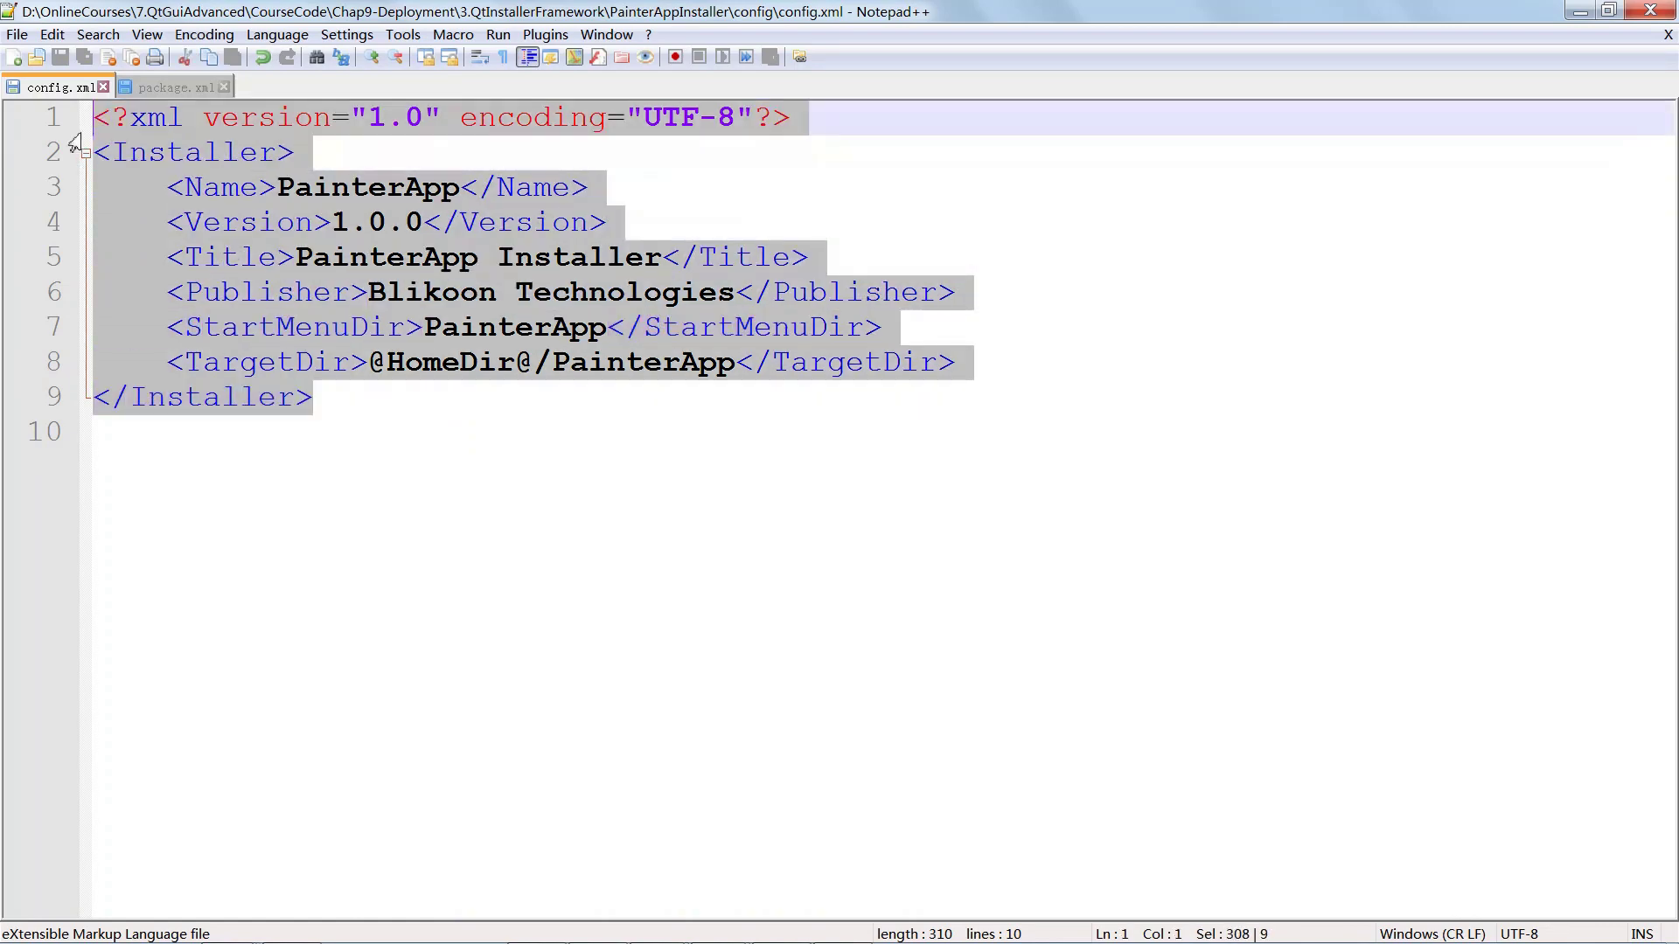
left_click(165, 89)
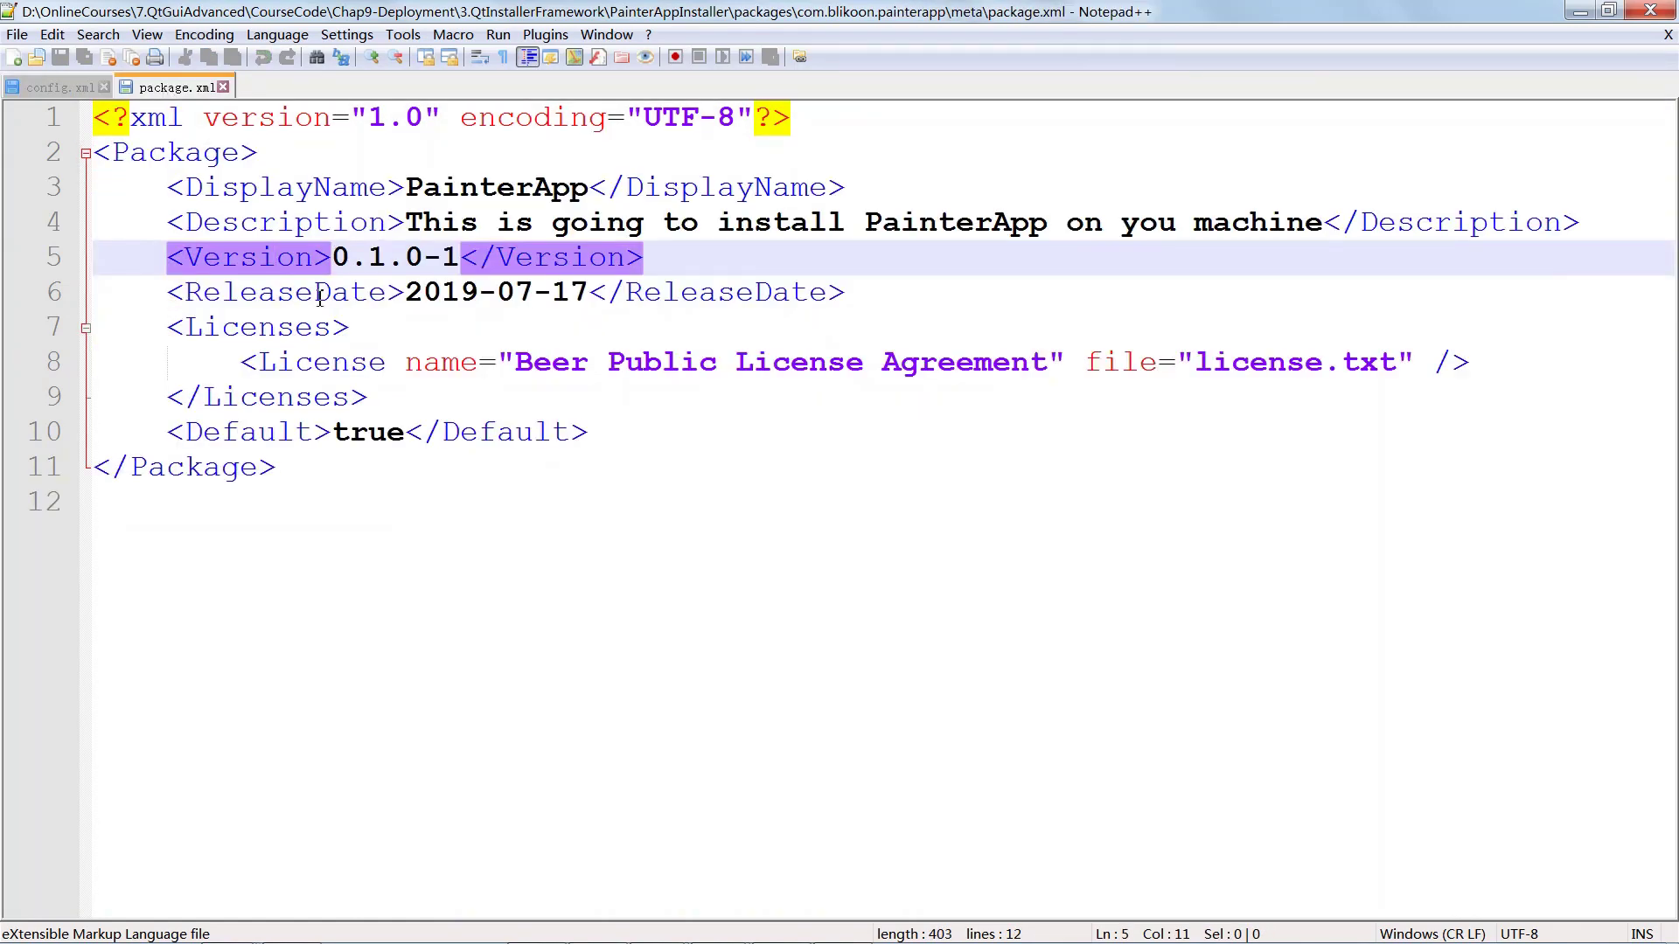
left_click(1651, 10)
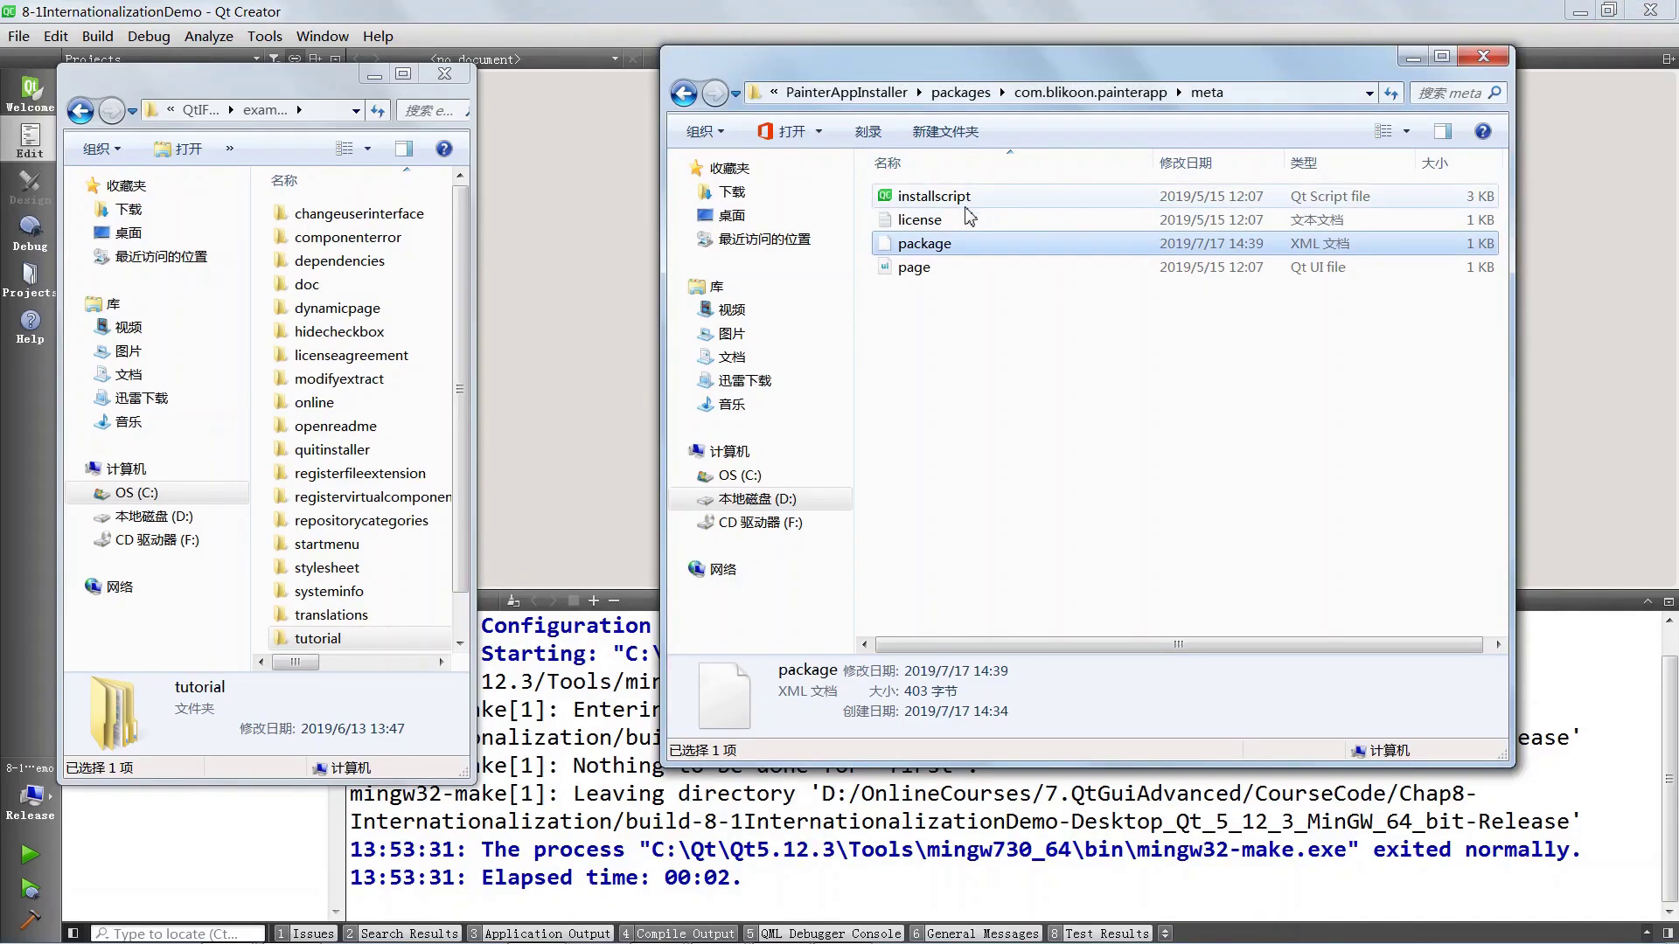
Delete the page UI file and the installscript file from the package's meta folder.
double_click(918, 269)
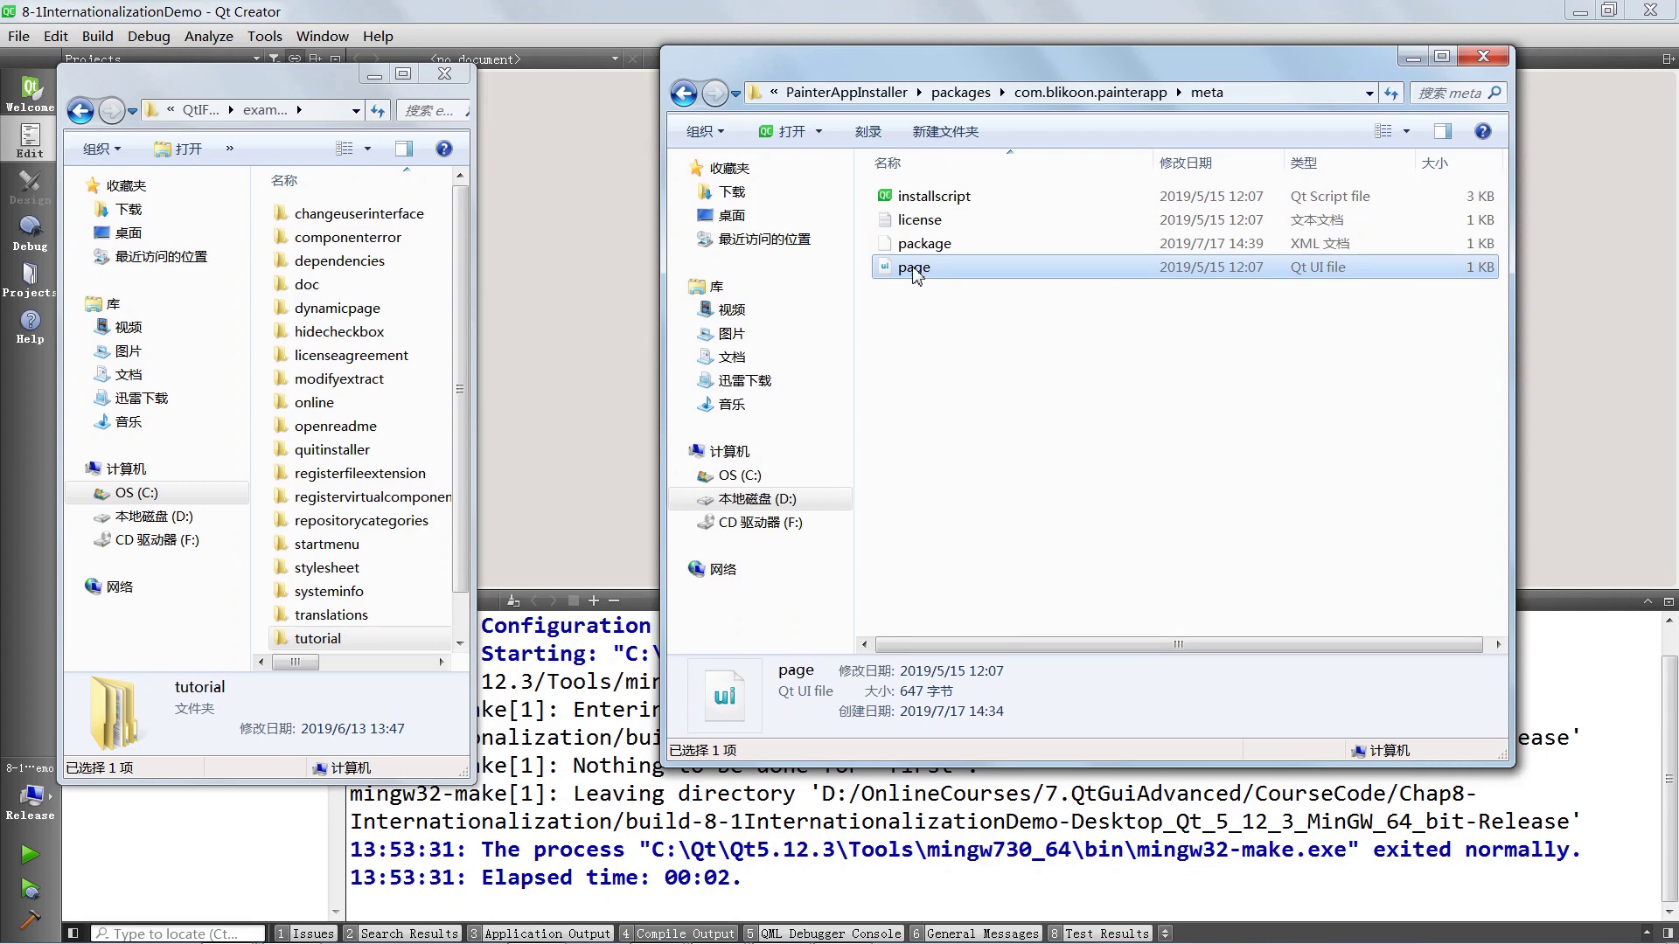
key("Delete")
left_click(964, 570)
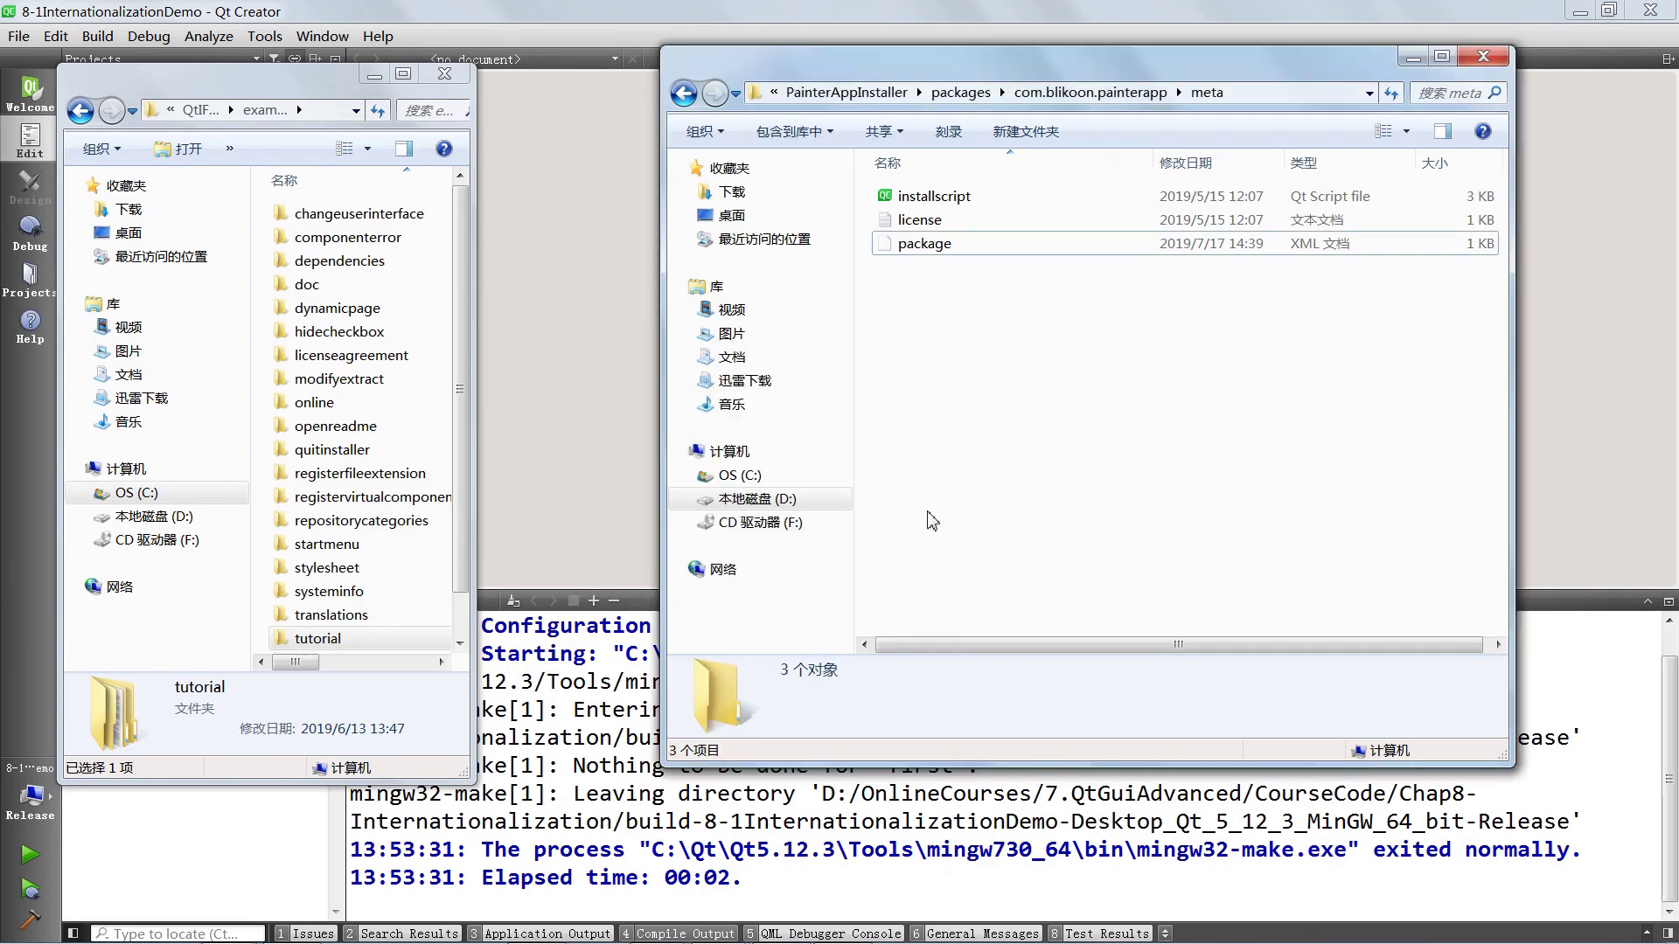
left_click(941, 206)
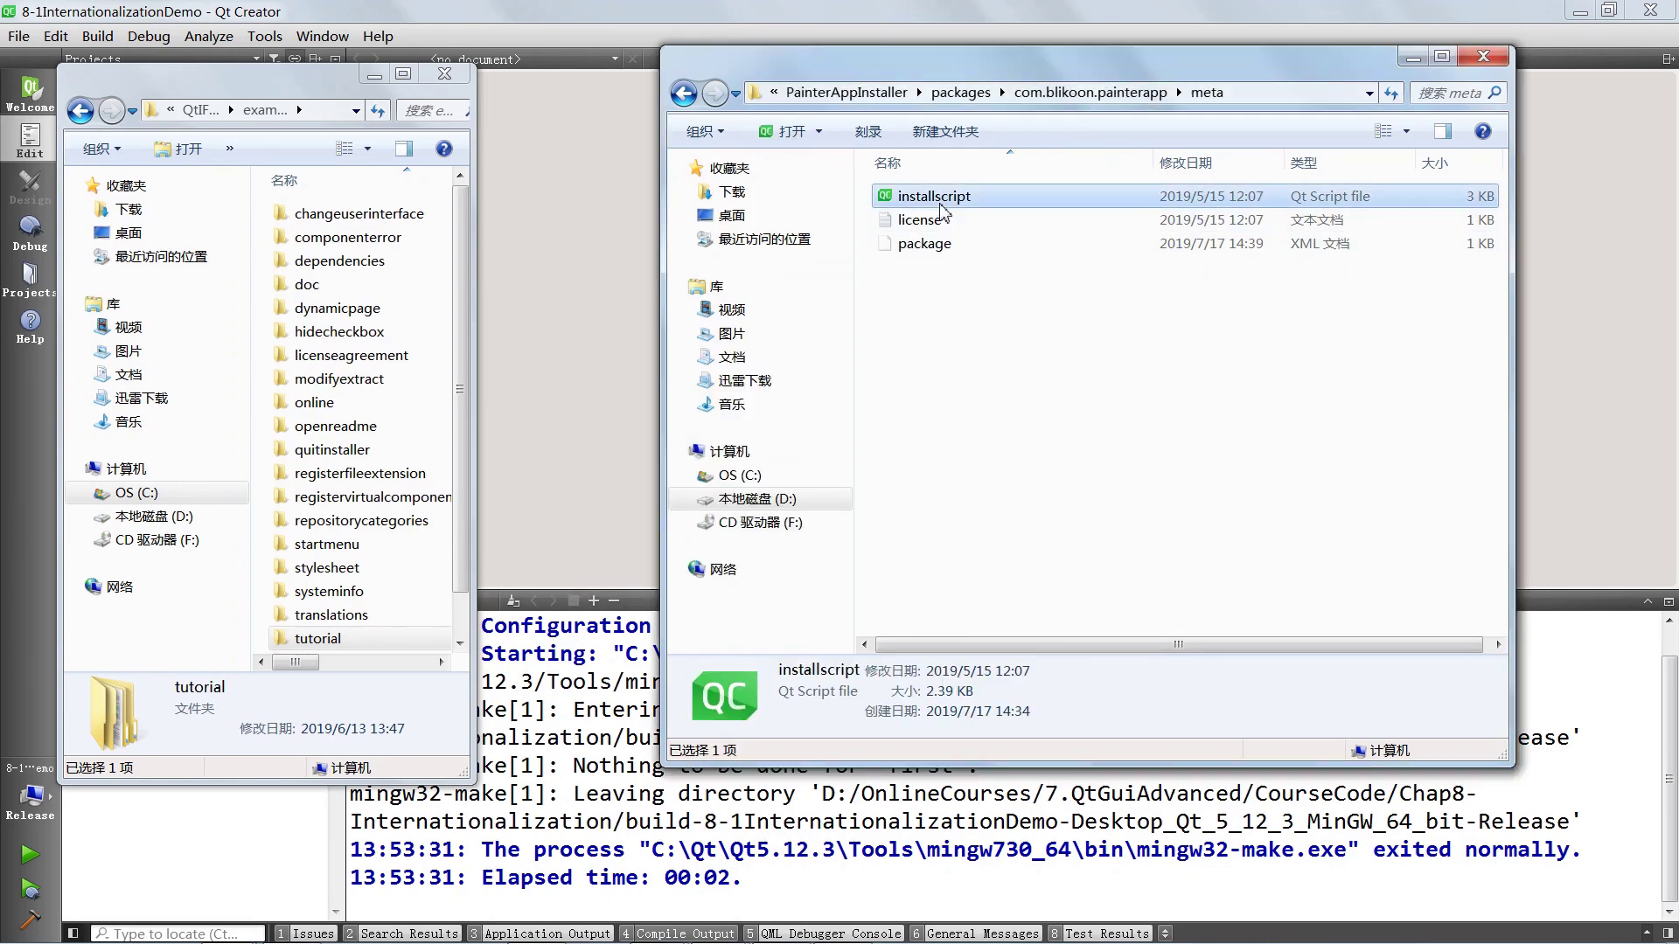
key("Delete")
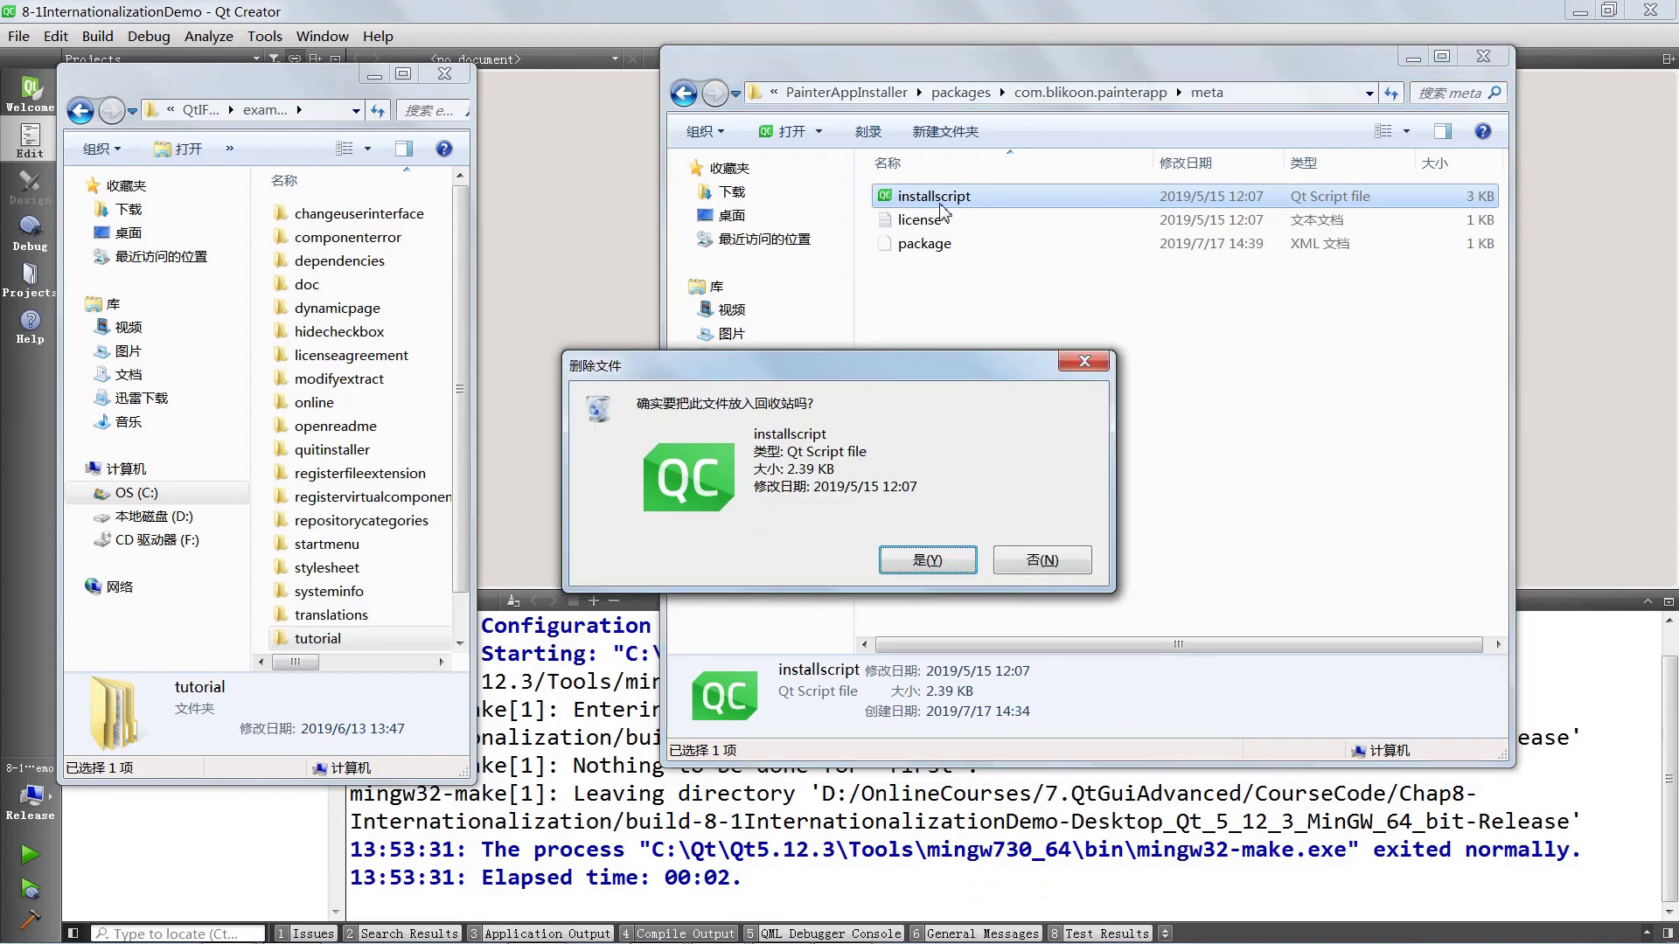
key("Return")
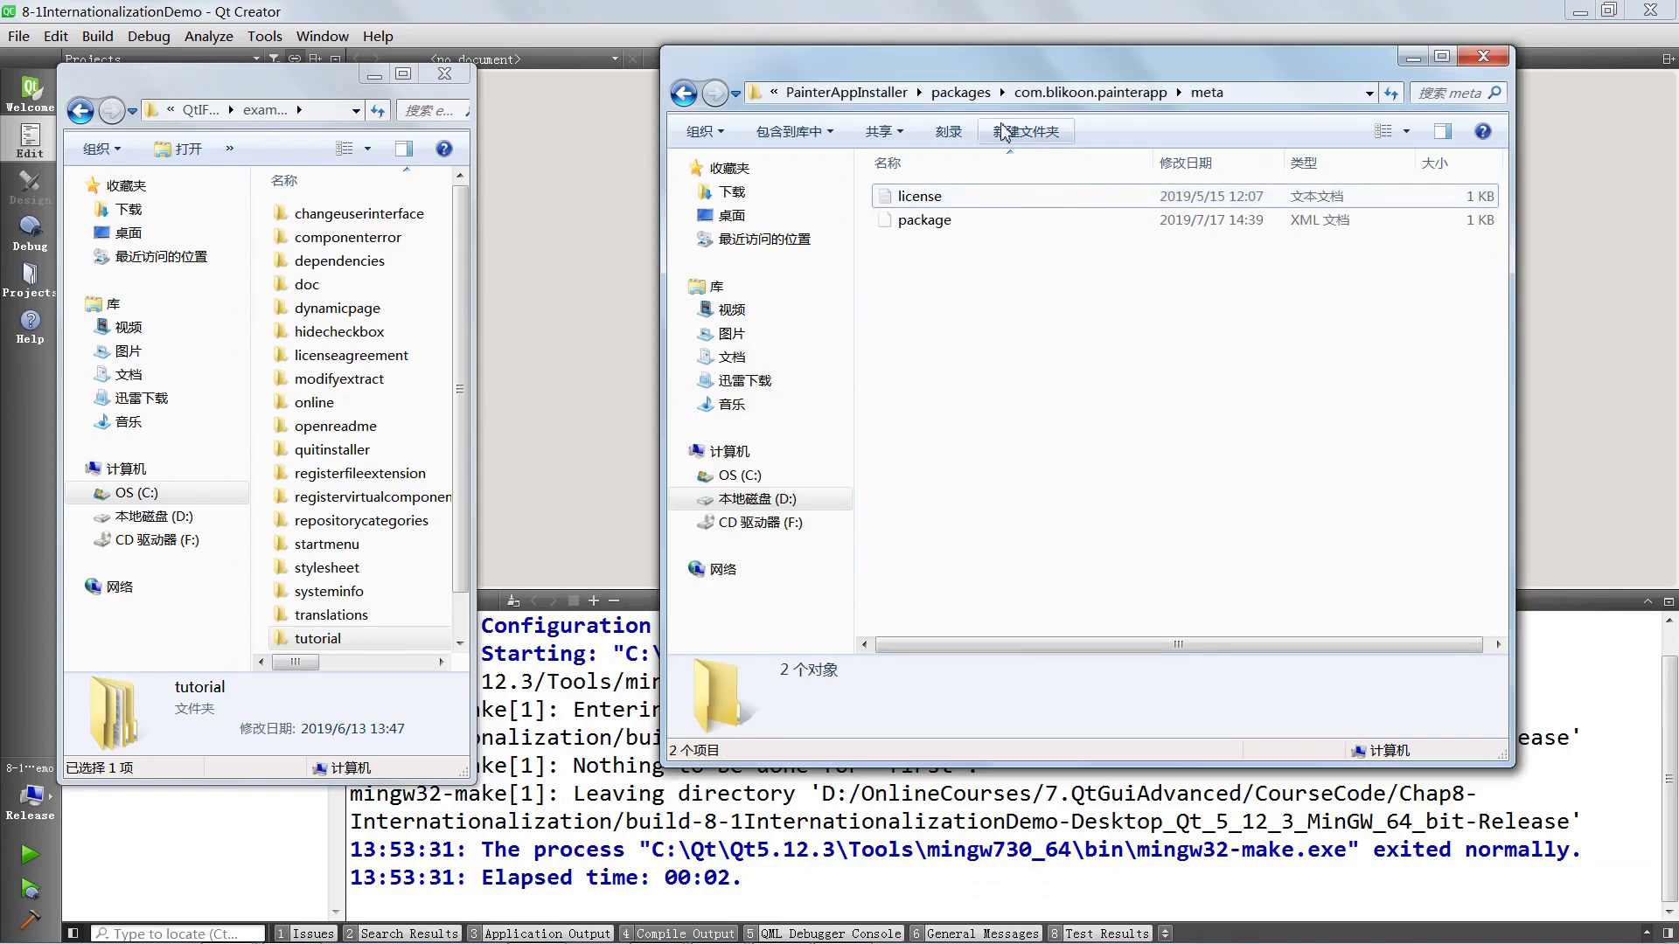
Return to the PainterAppInstaller folder, close the second Qt 5.12.3 console and bring up the remaining one.
left_click(878, 95)
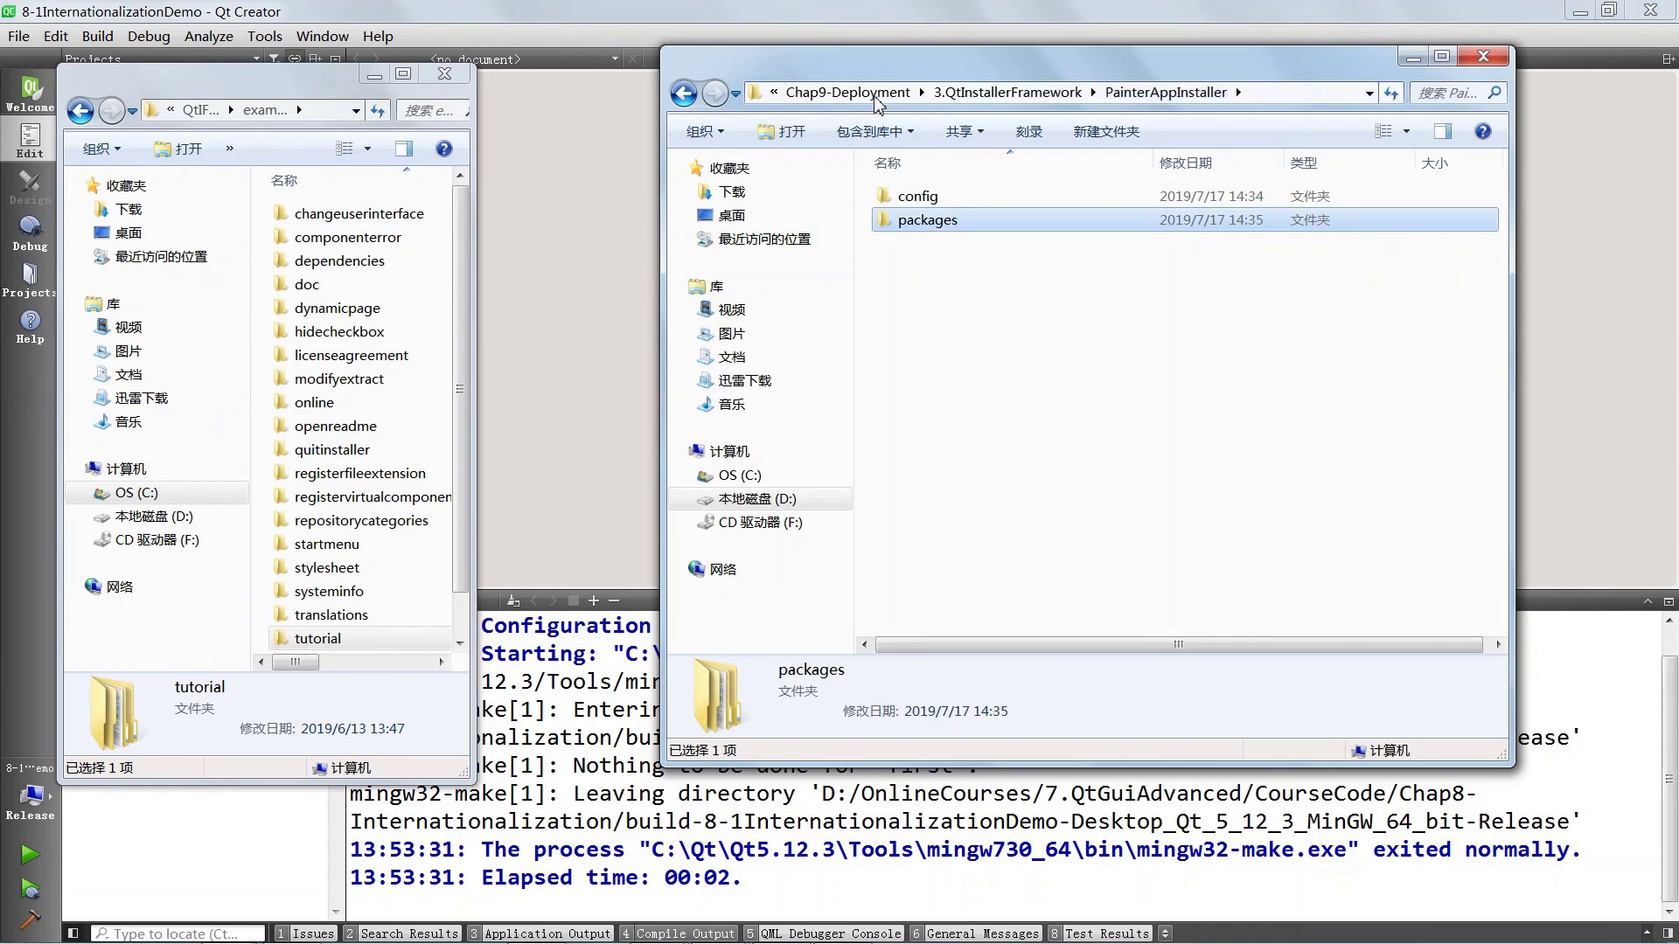
left_click(974, 288)
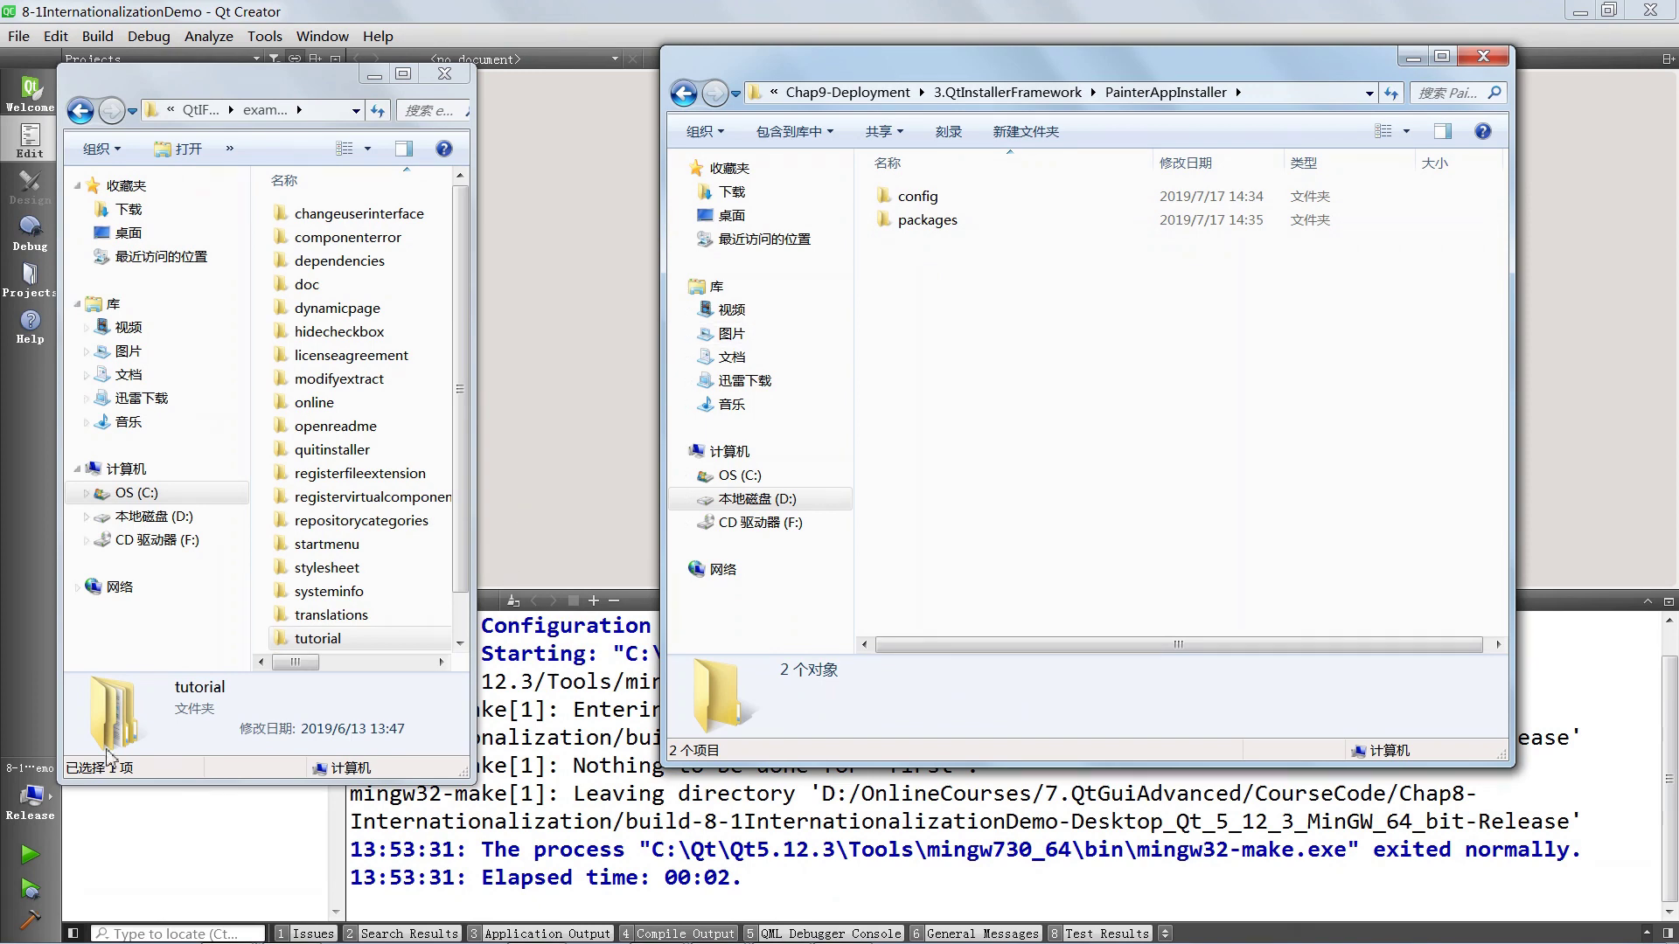
mouse_move(86, 943)
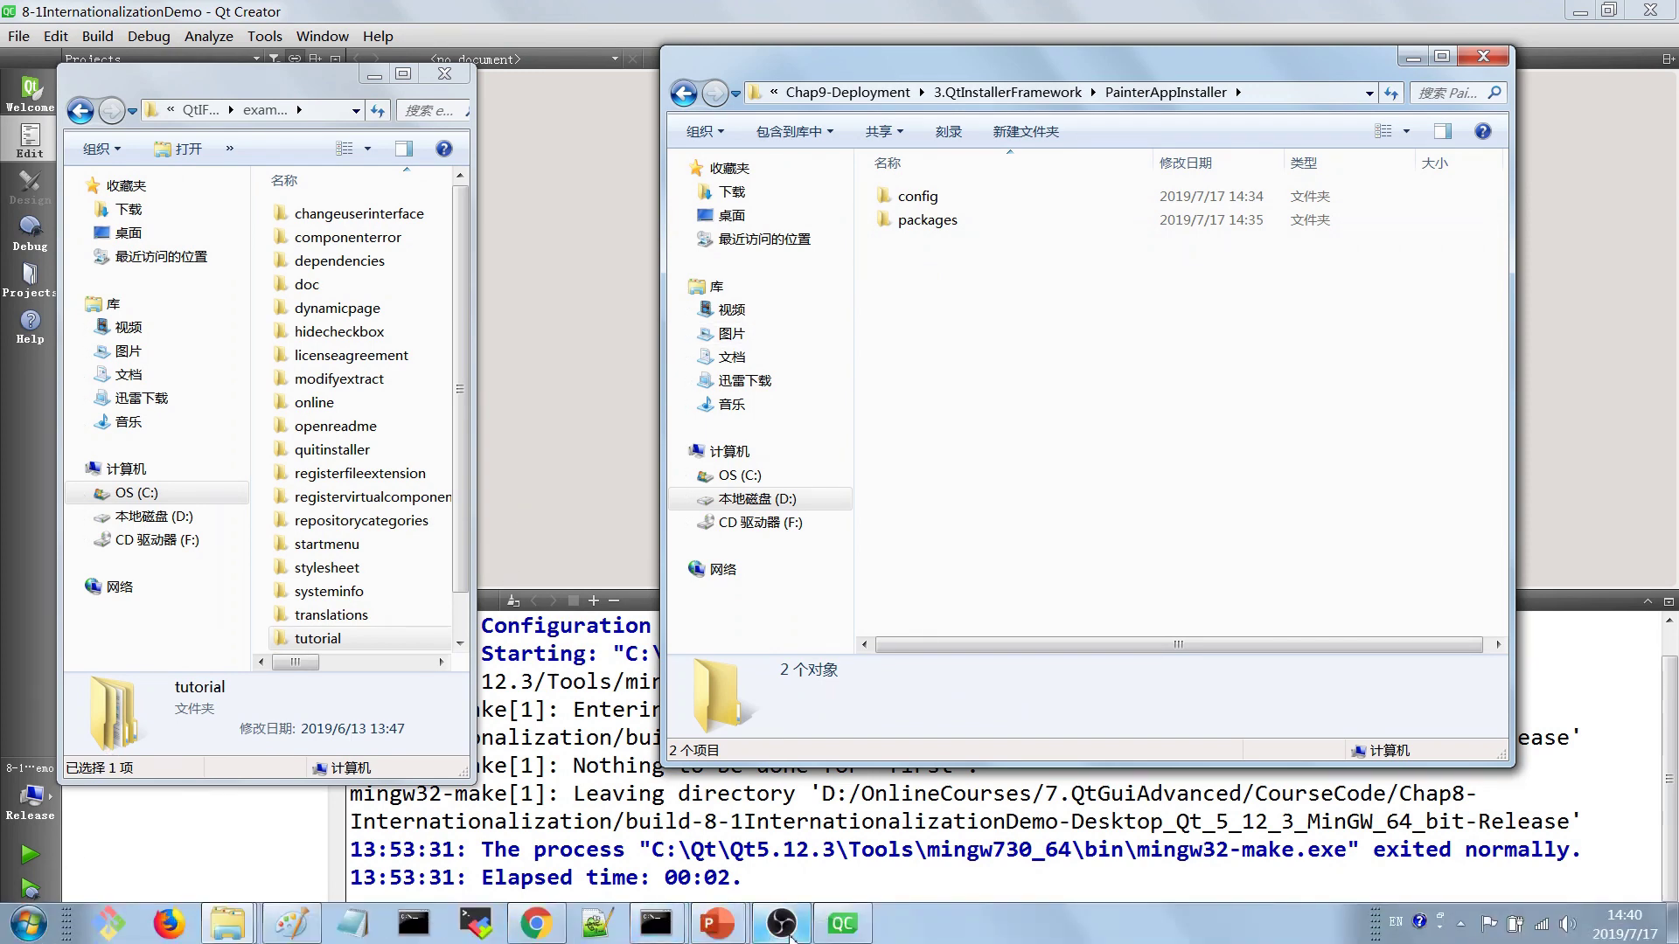
mouse_move(656, 925)
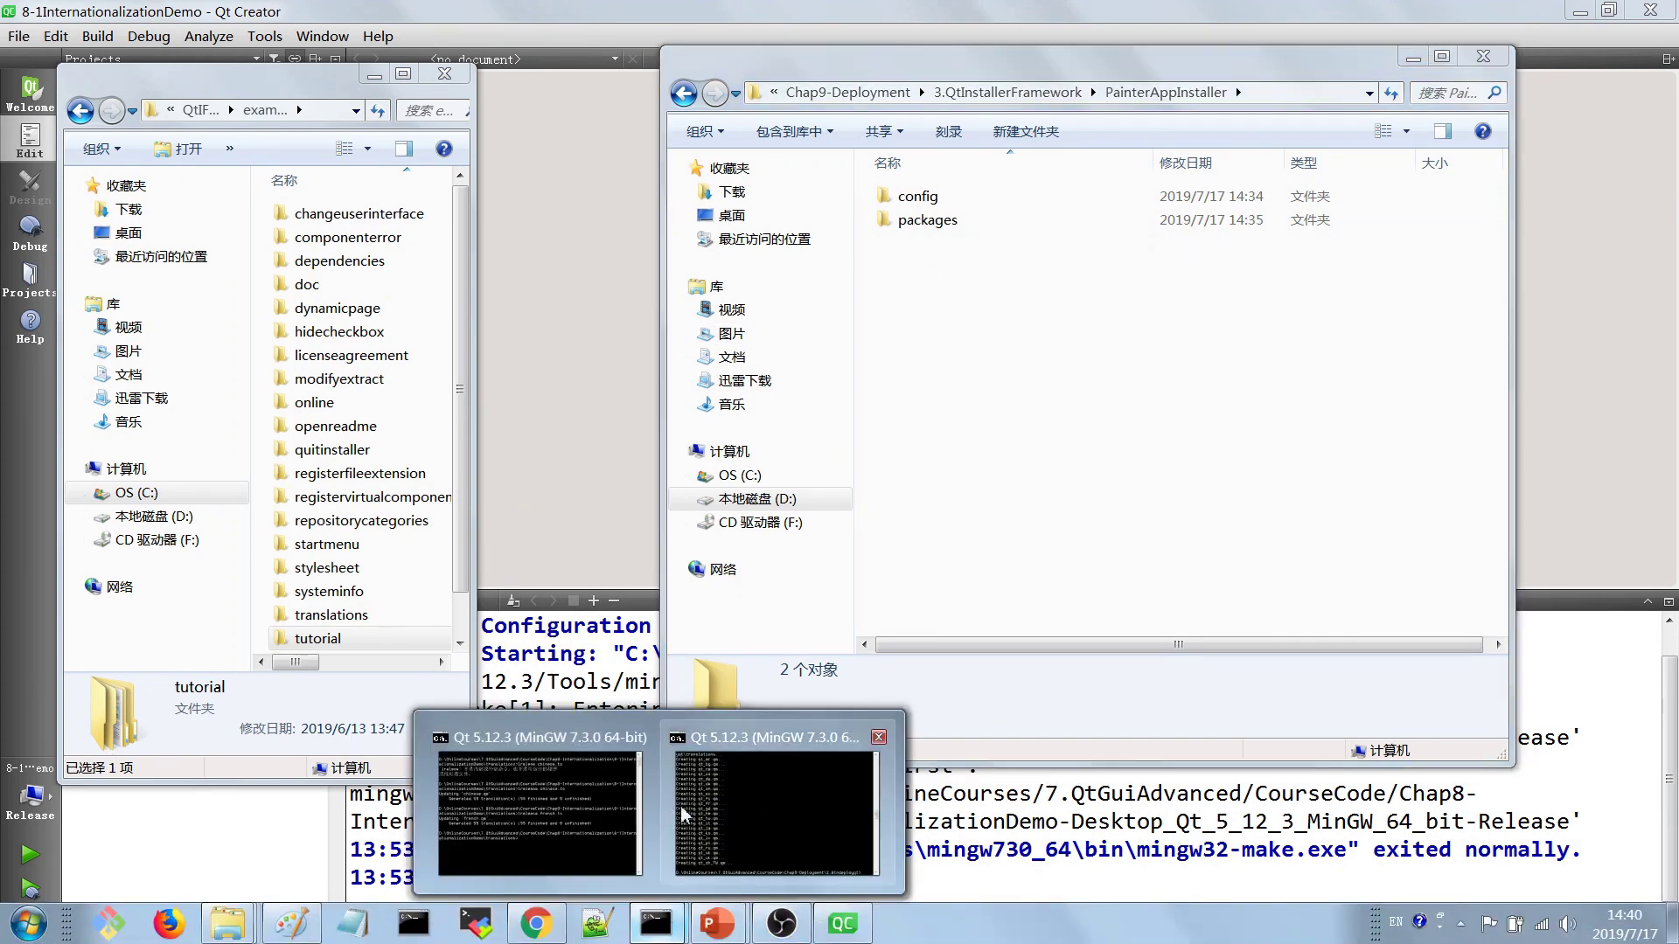
left_click(879, 737)
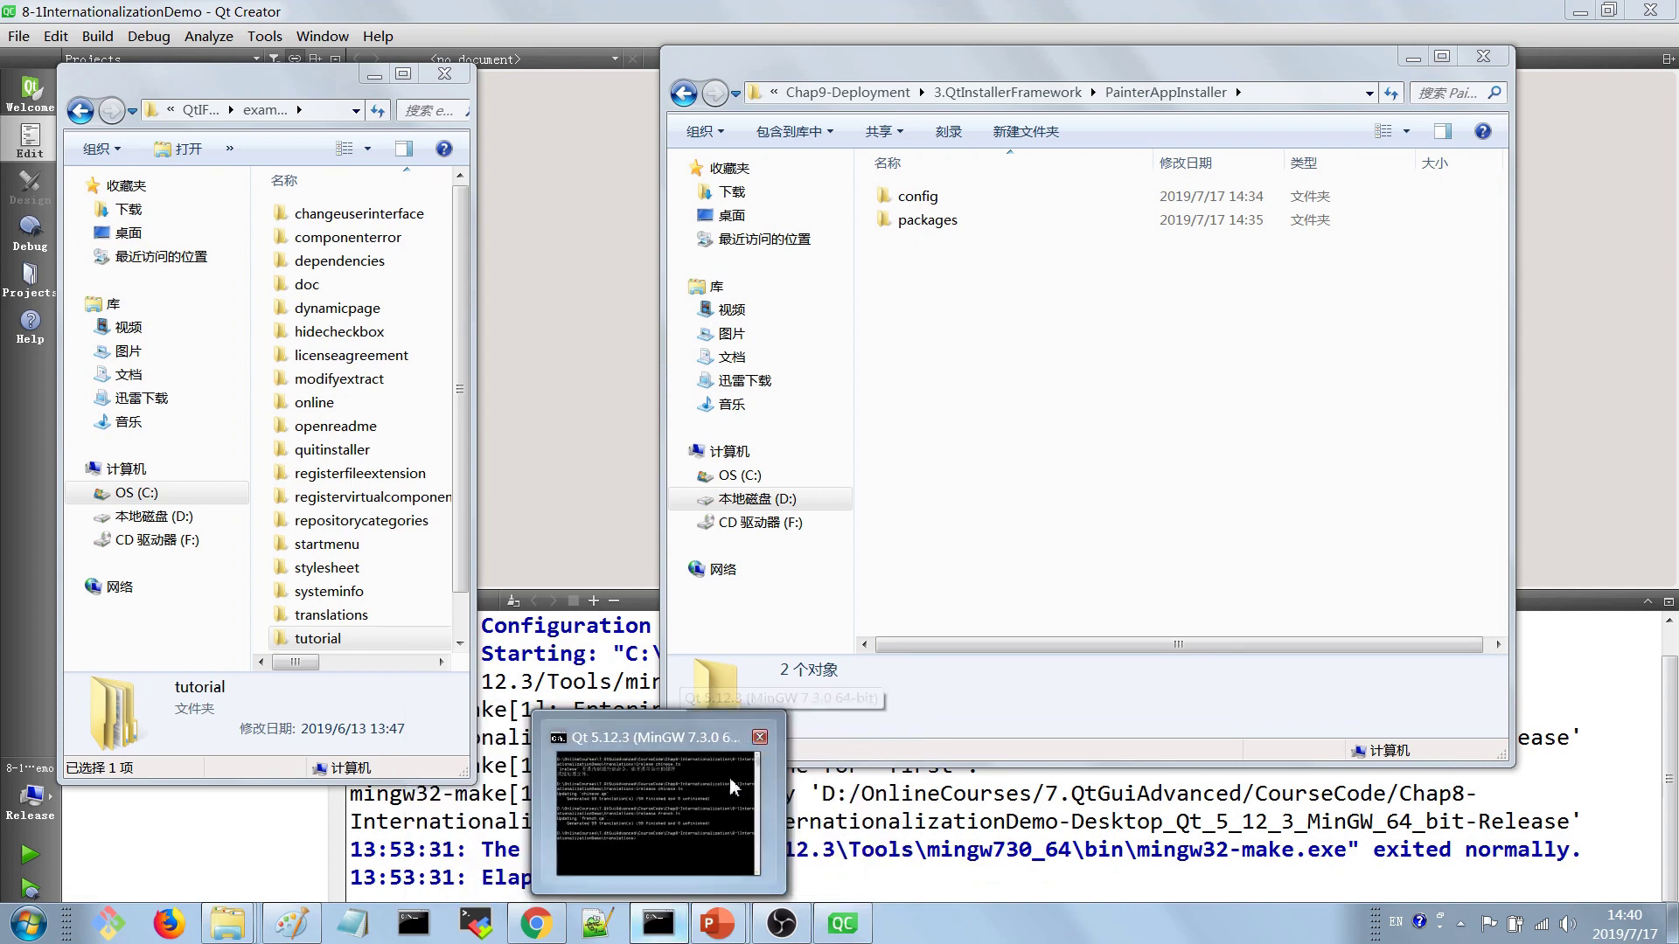
left_click(733, 787)
mouse_move(507, 113)
left_mouse_down()
mouse_move(556, 102)
mouse_move(516, 92)
left_mouse_up()
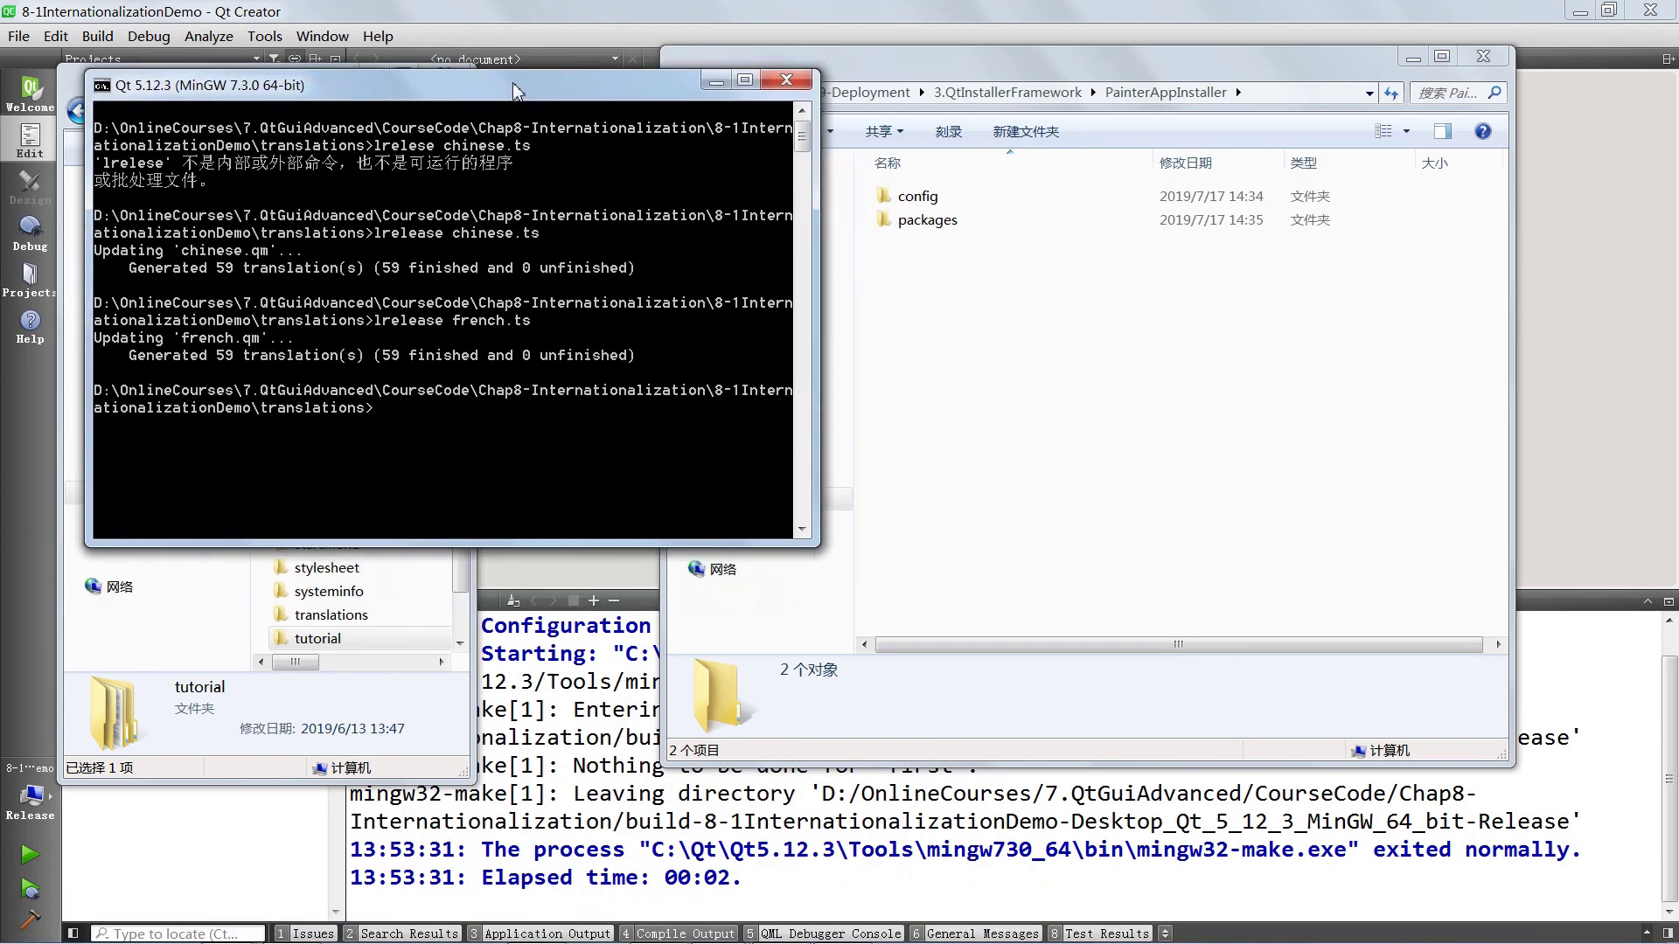
Clear the Qt console, change its directory to the path copied from the PainterAppInstaller folder window, and list the contents with dir.
left_click(1287, 98)
right_click(1293, 98)
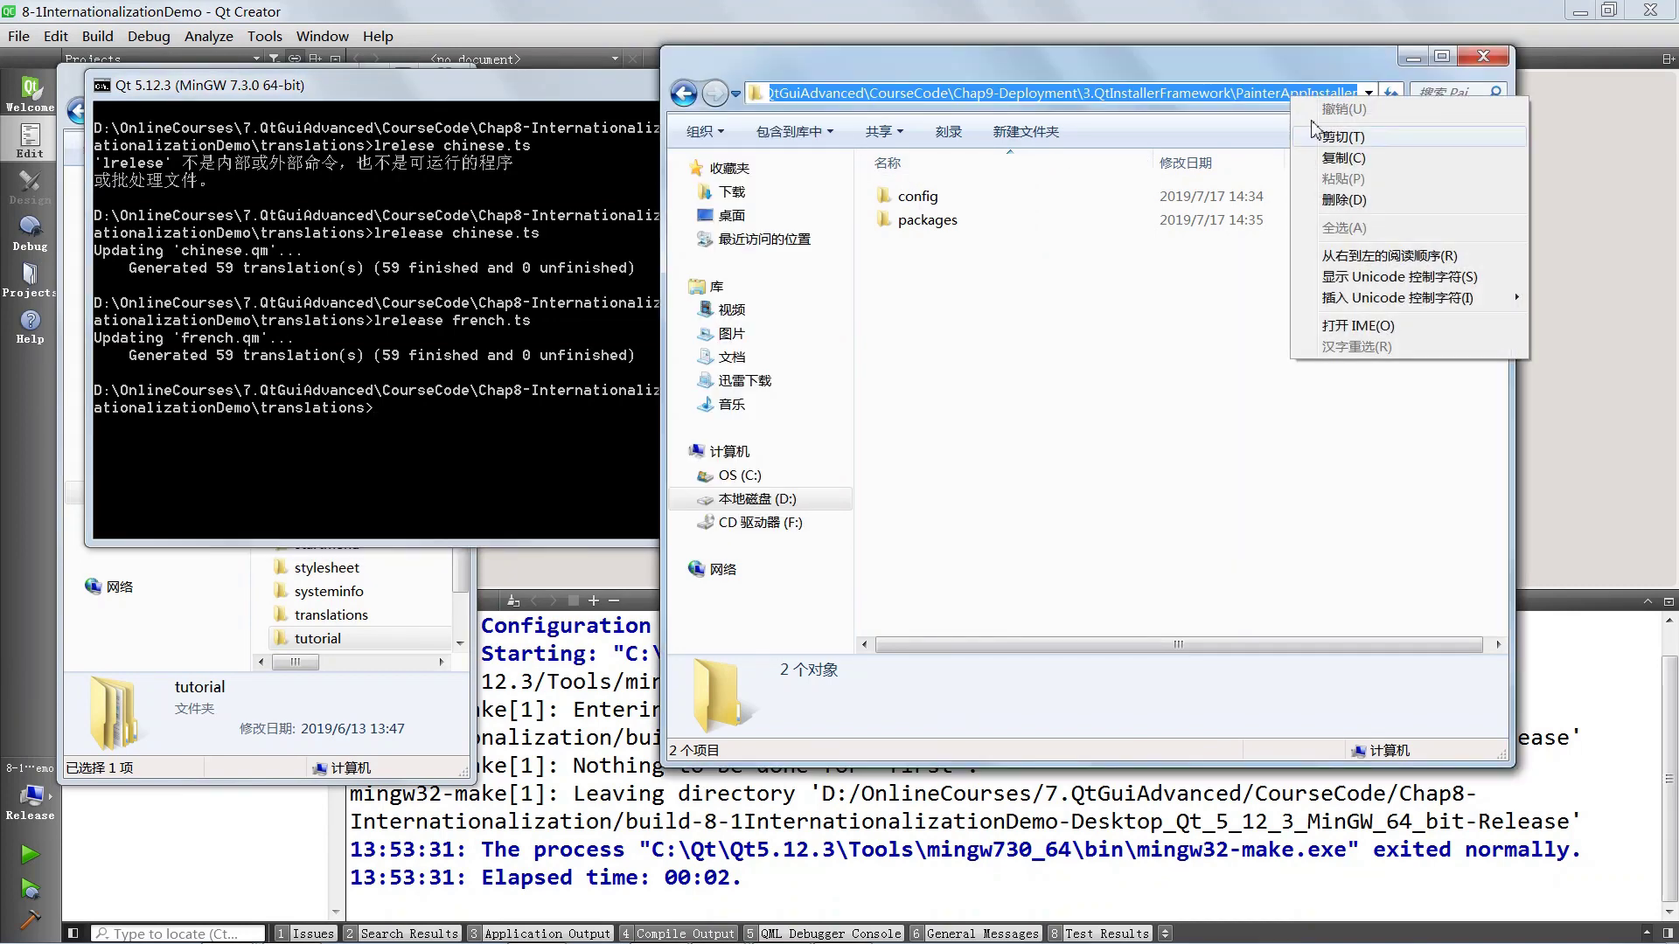
left_click(1343, 158)
left_click(425, 421)
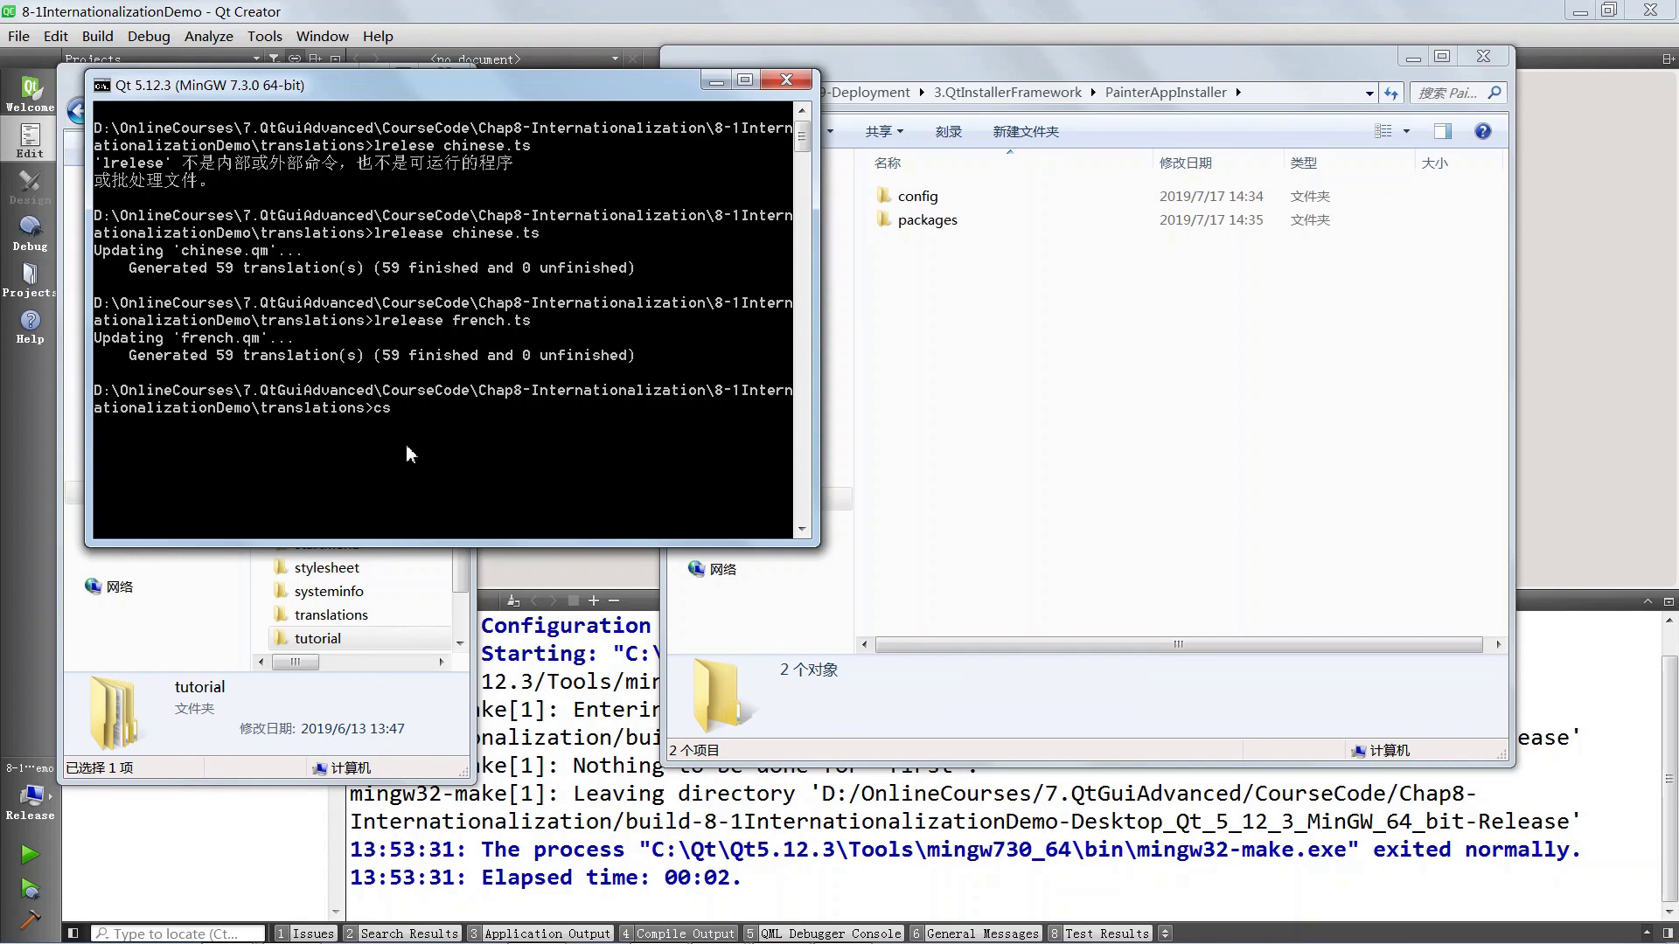
type("cls")
key("Return")
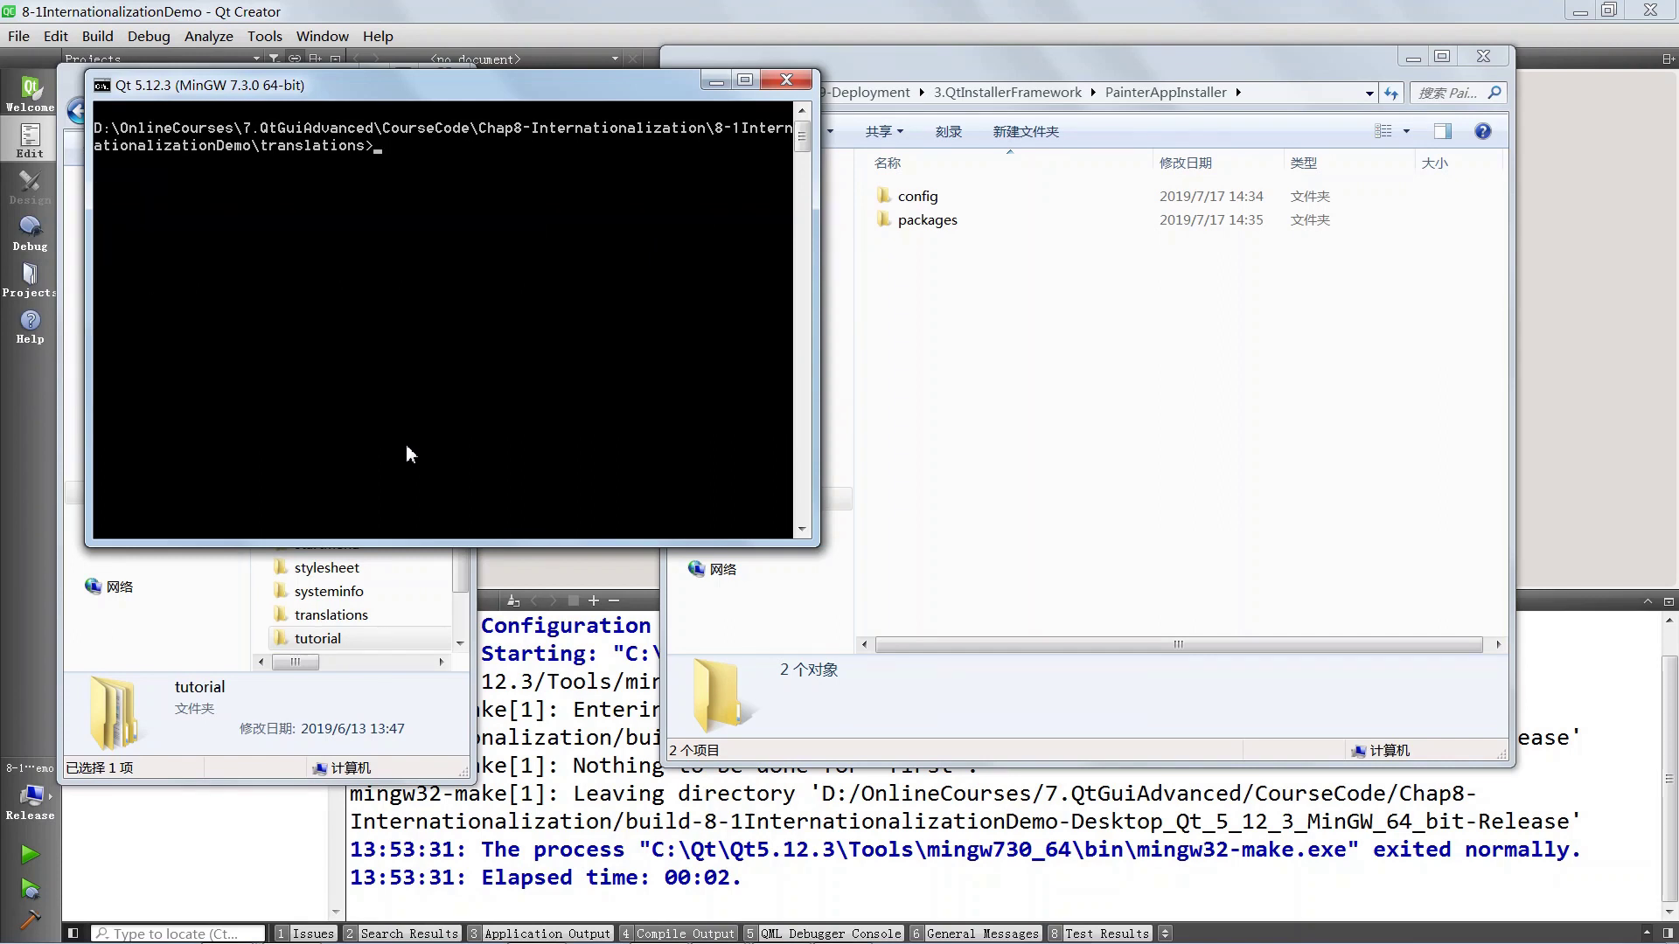
type("cd")
right_click(407, 232)
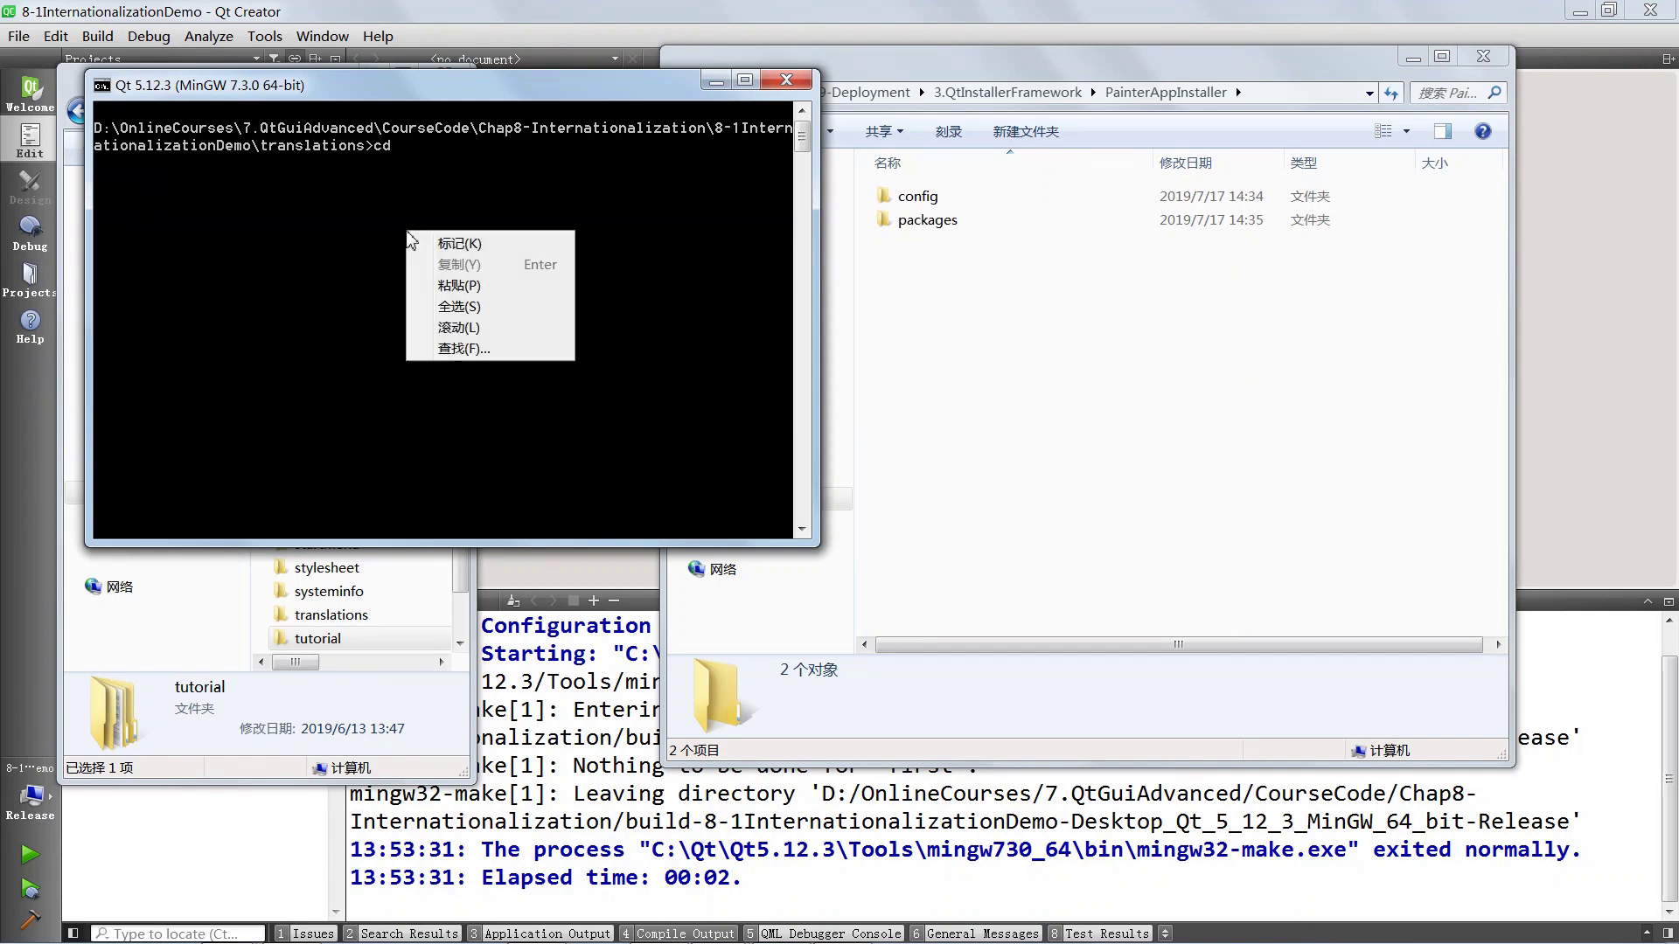
left_click(459, 286)
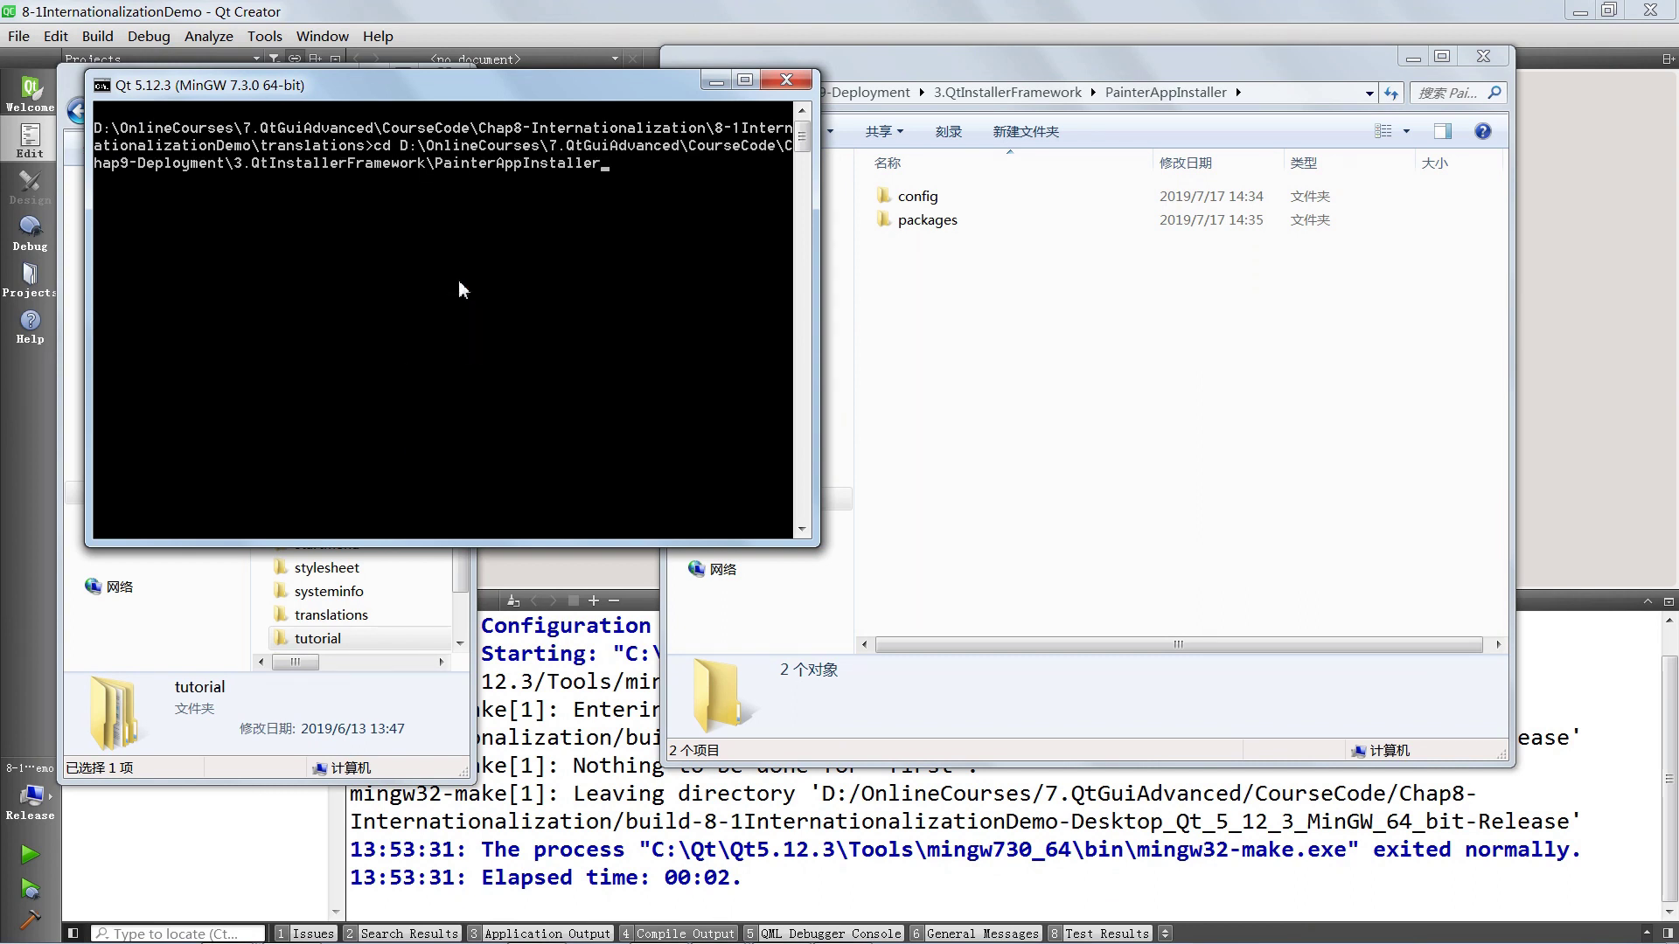
key("Return")
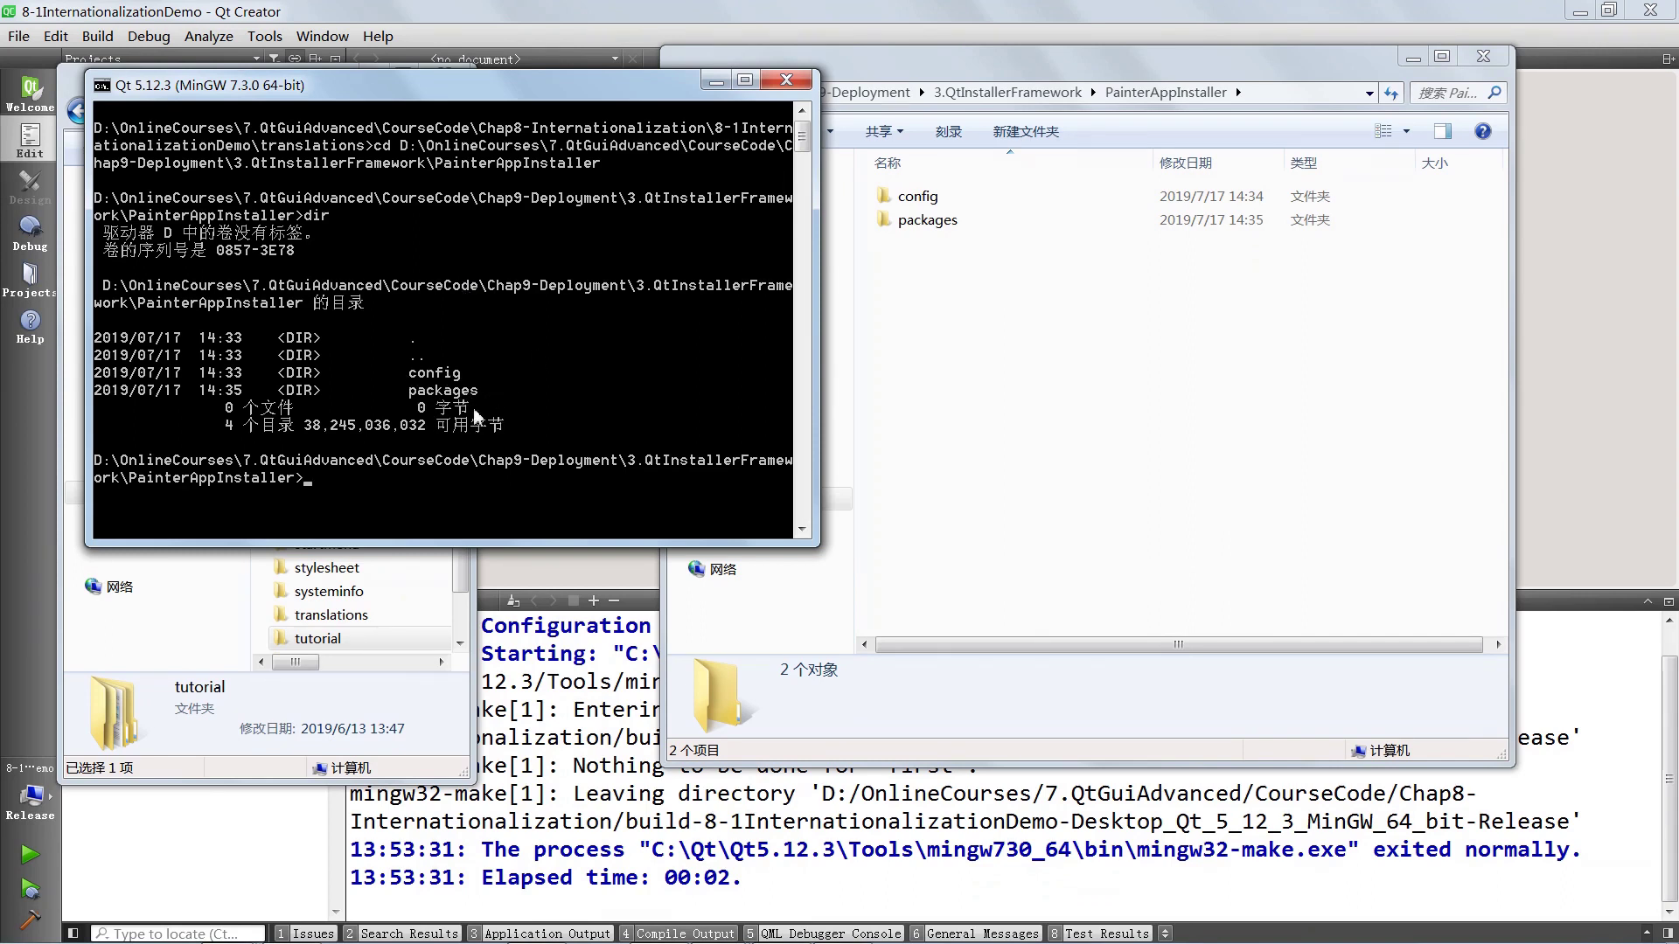
Go to the bin folder of QtIFW-3.1.1 in the other folder window and copy its path.
left_click_drag(246, 93, 1026, 308)
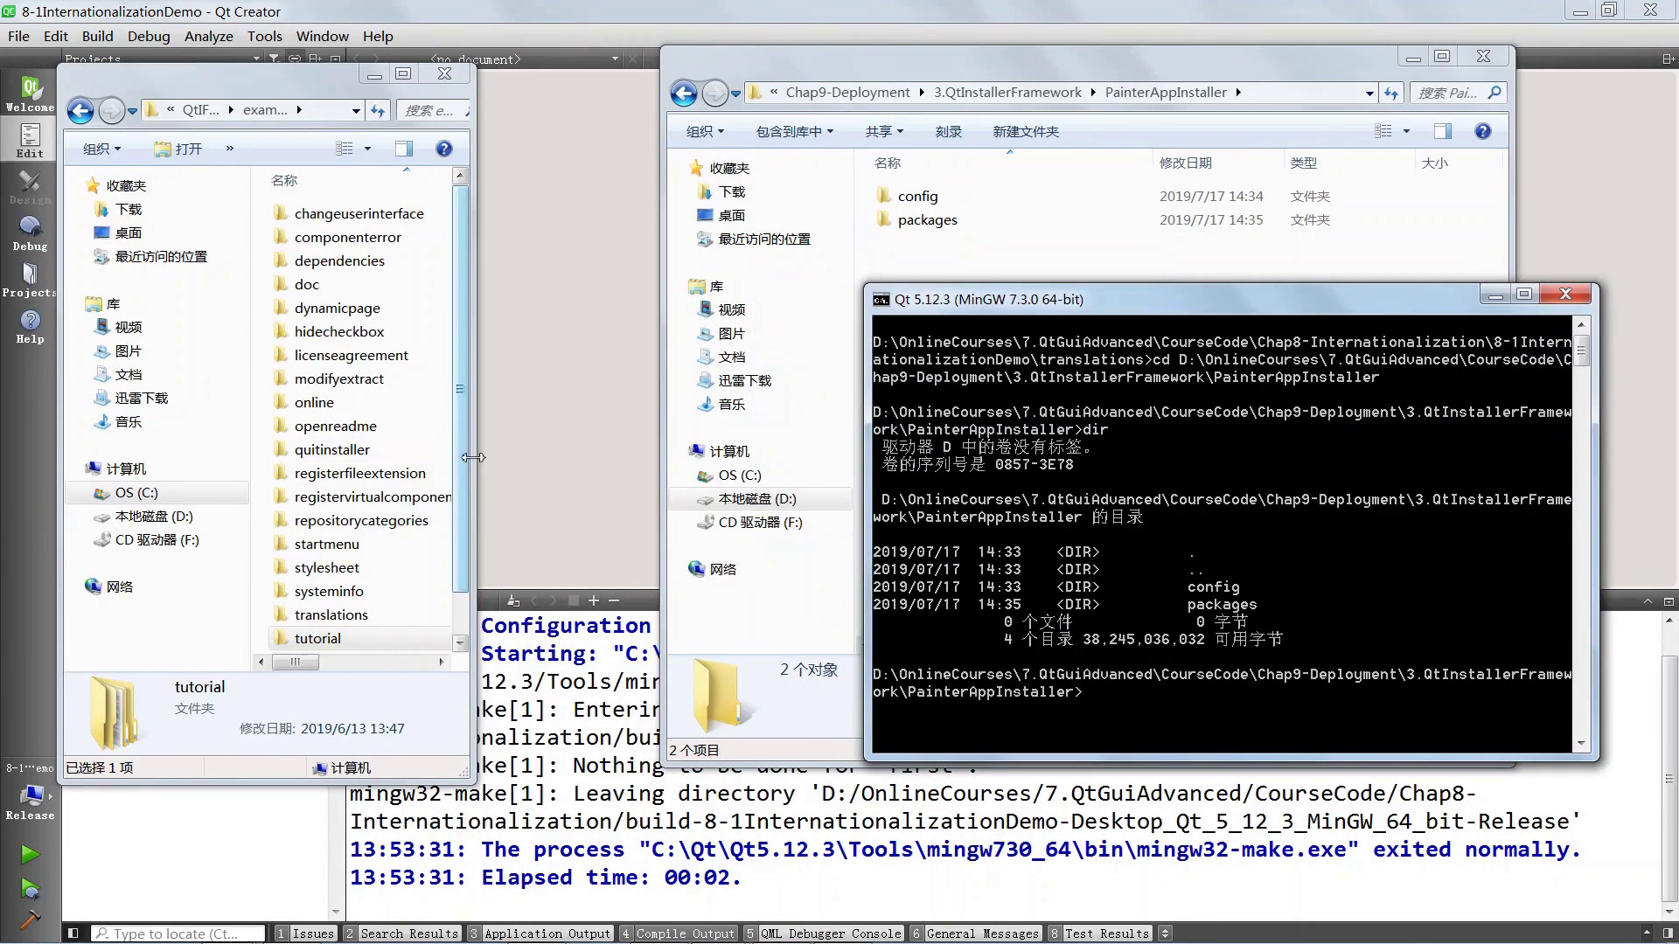
left_click(486, 458)
left_click_drag(488, 457, 652, 458)
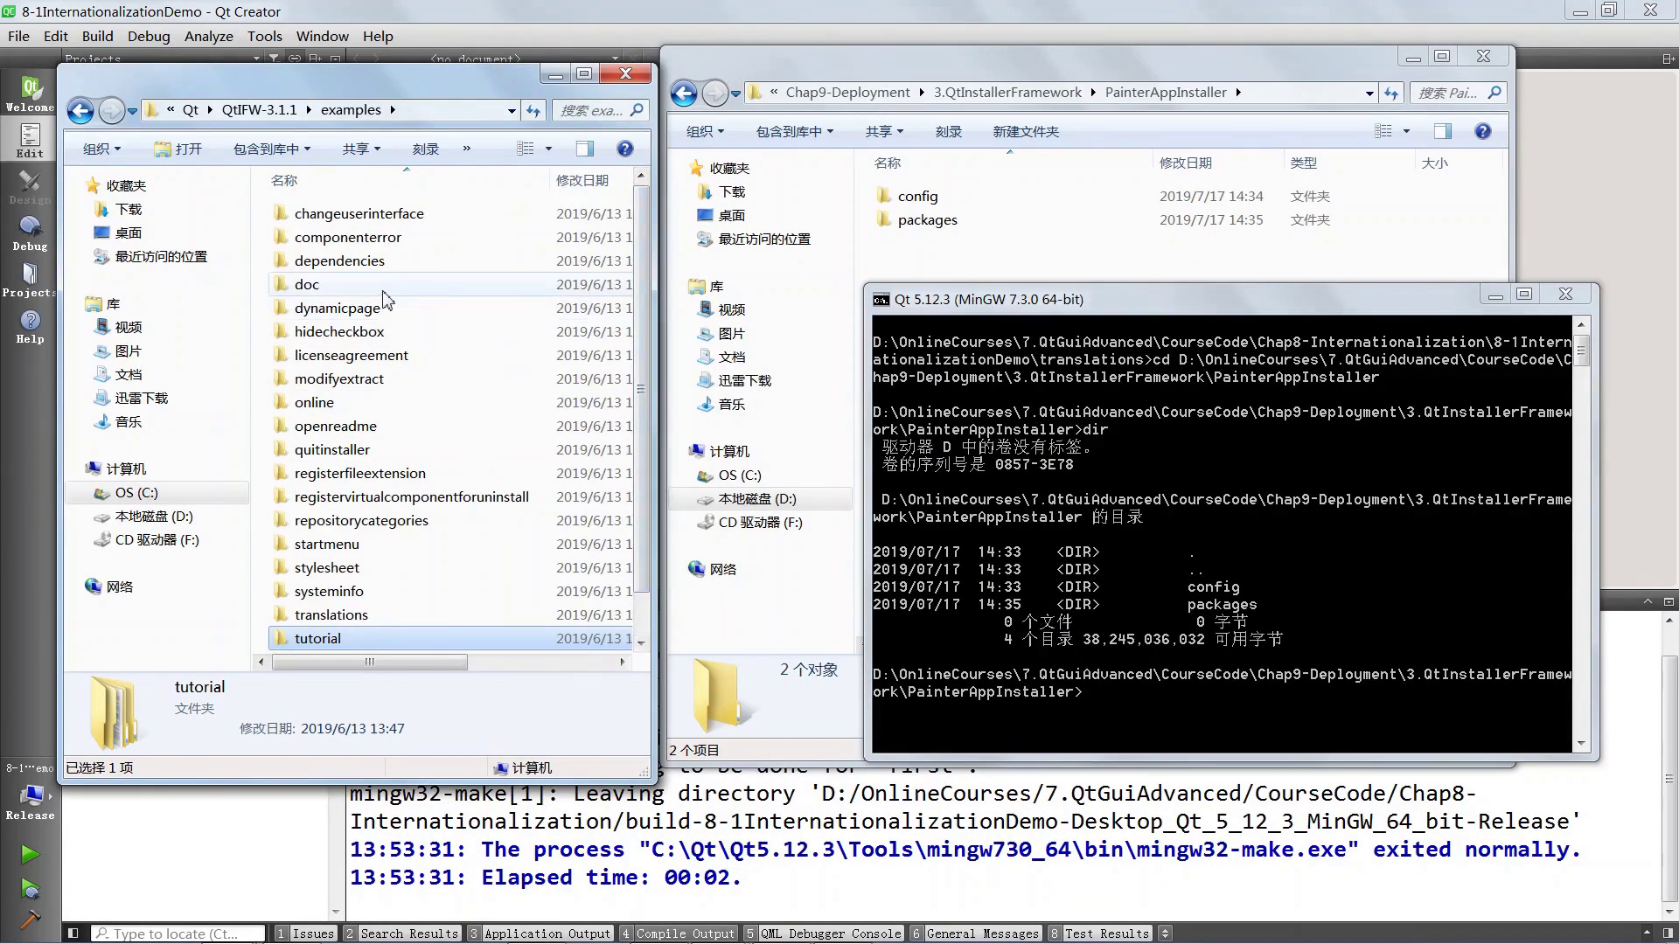
left_click(259, 109)
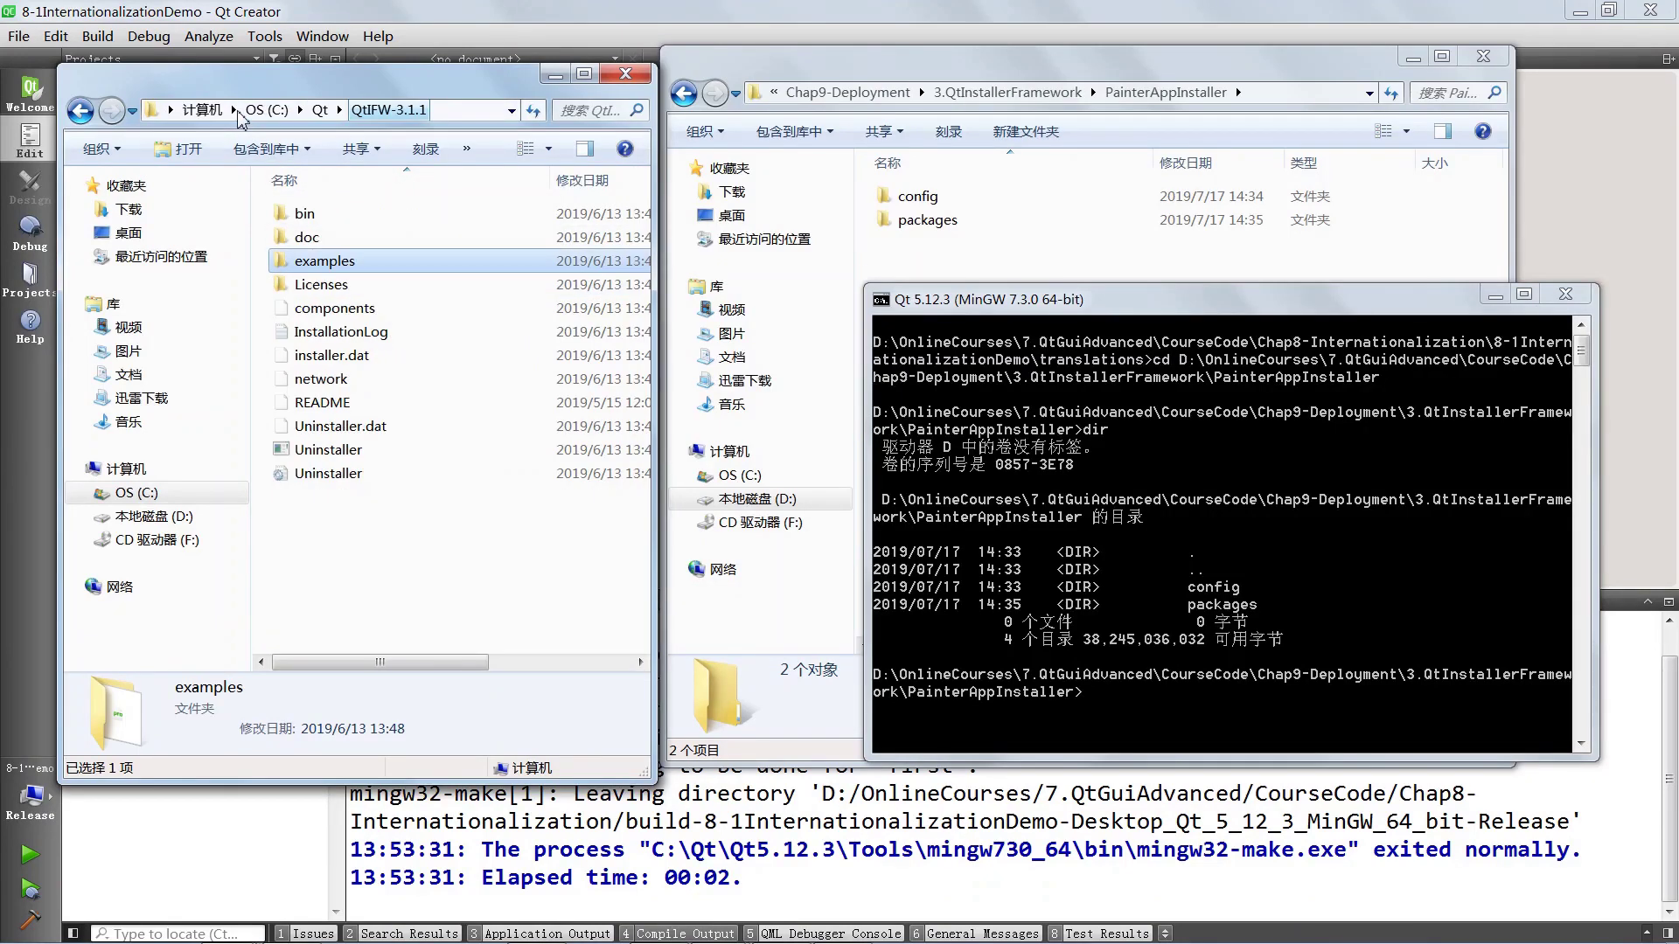
double_click(306, 214)
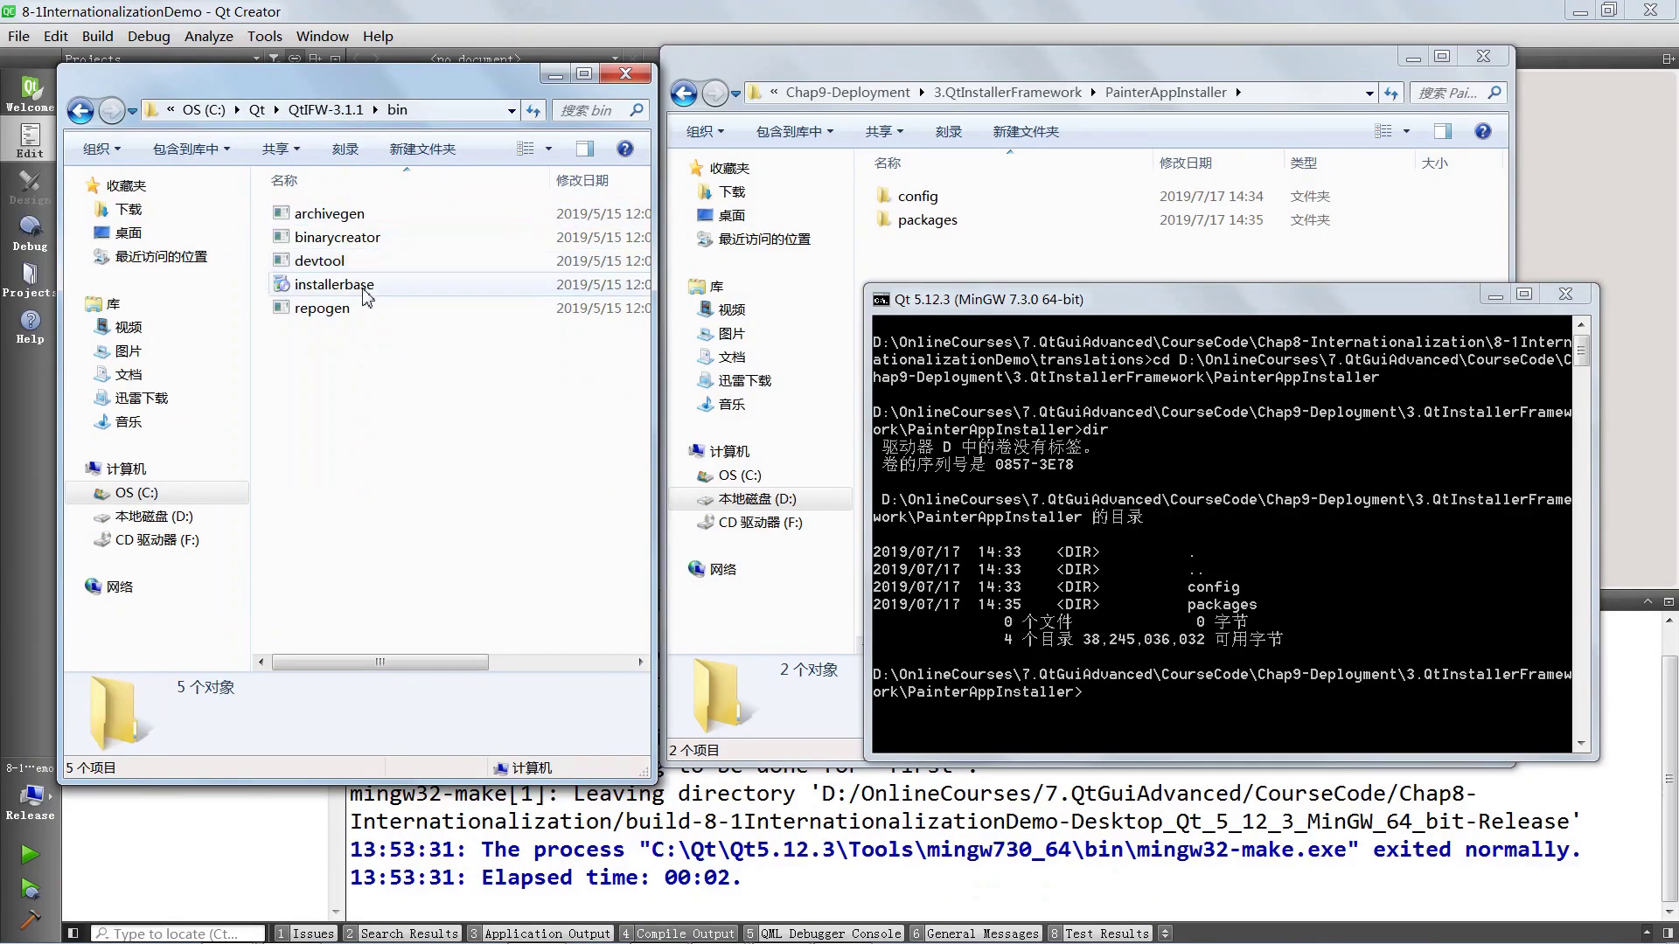
left_click(447, 110)
right_click(272, 112)
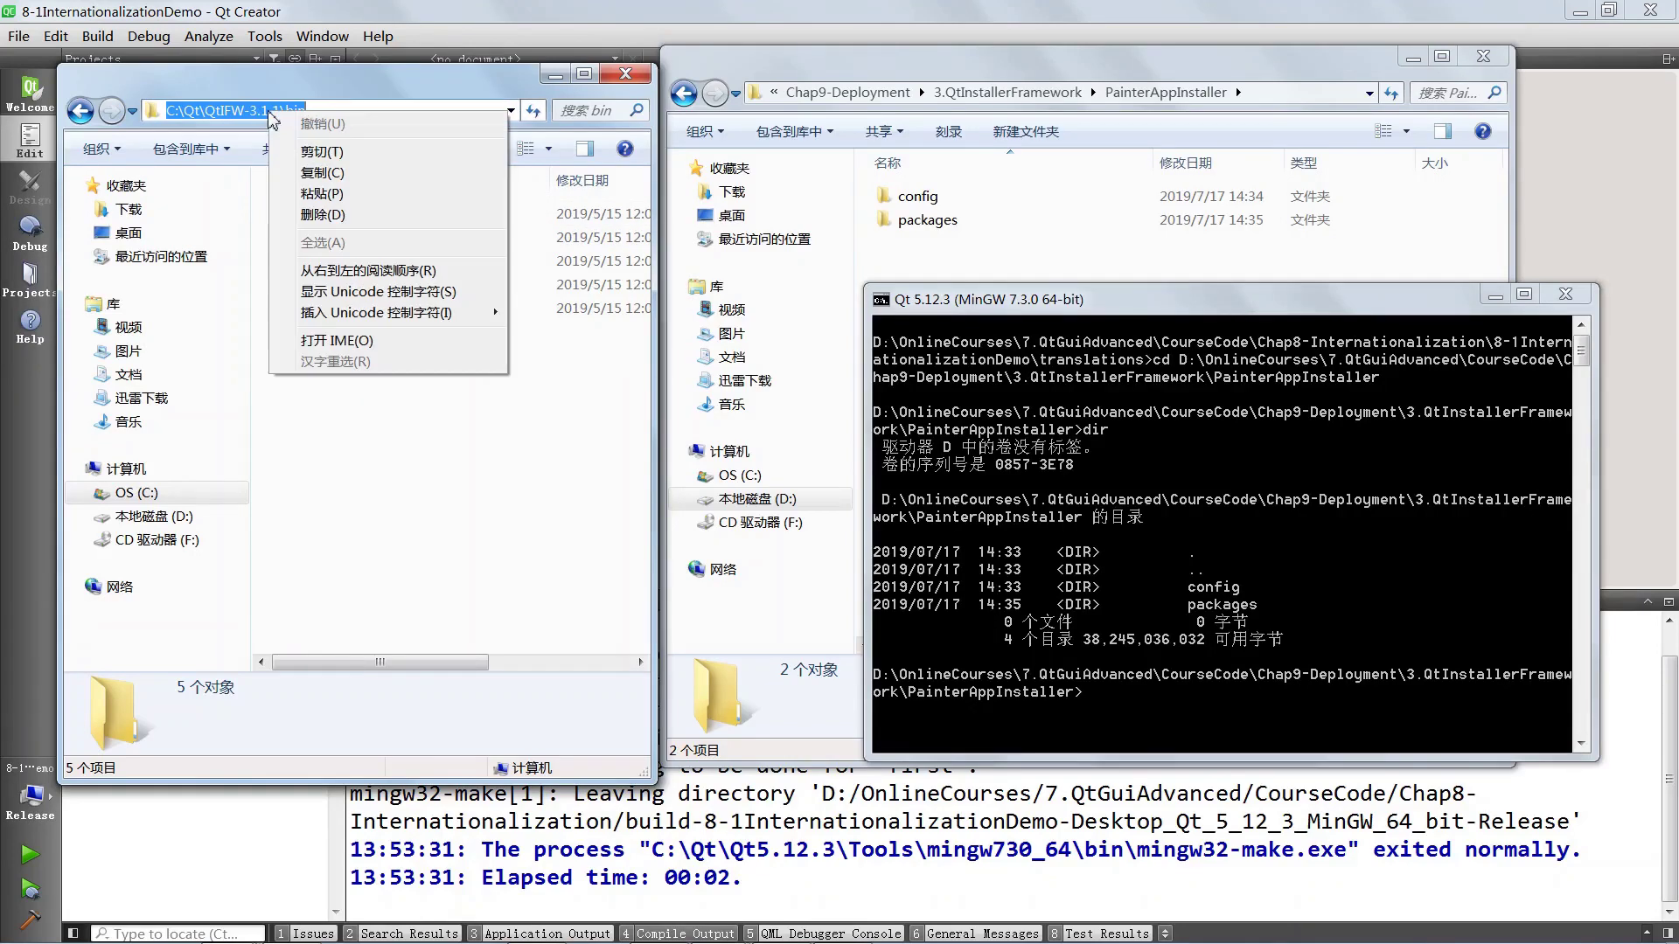
left_click(333, 174)
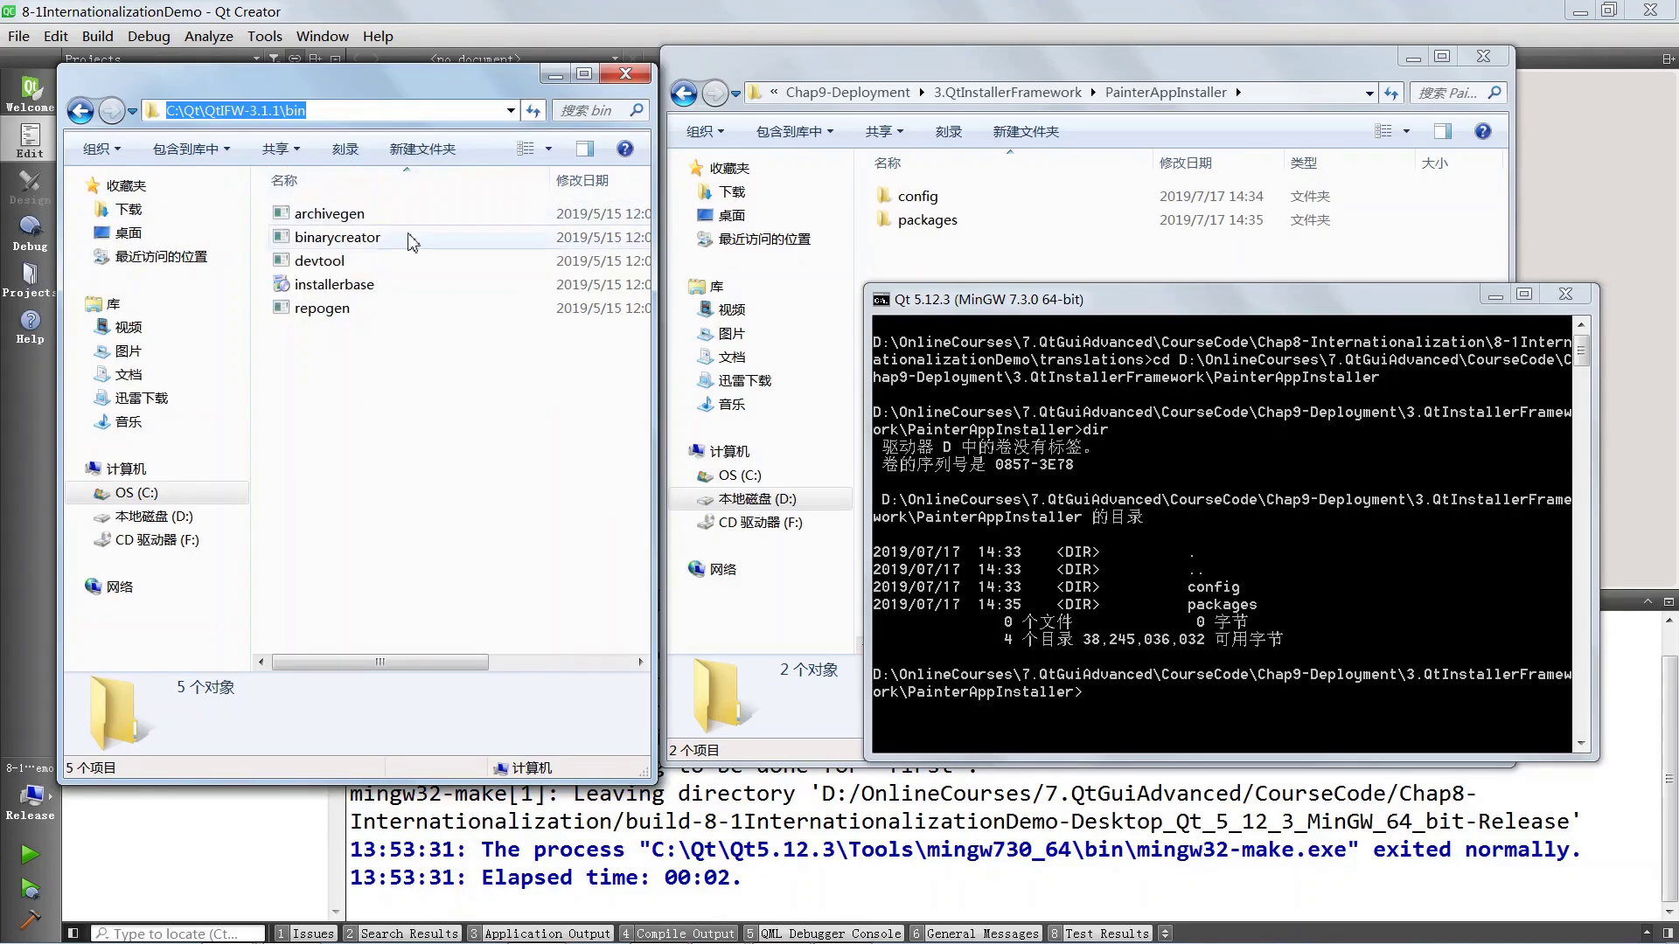
Write C:\Qt\QtIFW-3.1.1\bin\binarycreator.exe -c config/config.xml -p packages PainterAppInstaller in an empty Notepad document, using the copied bin path.
left_click_drag(654, 272, 653, 457)
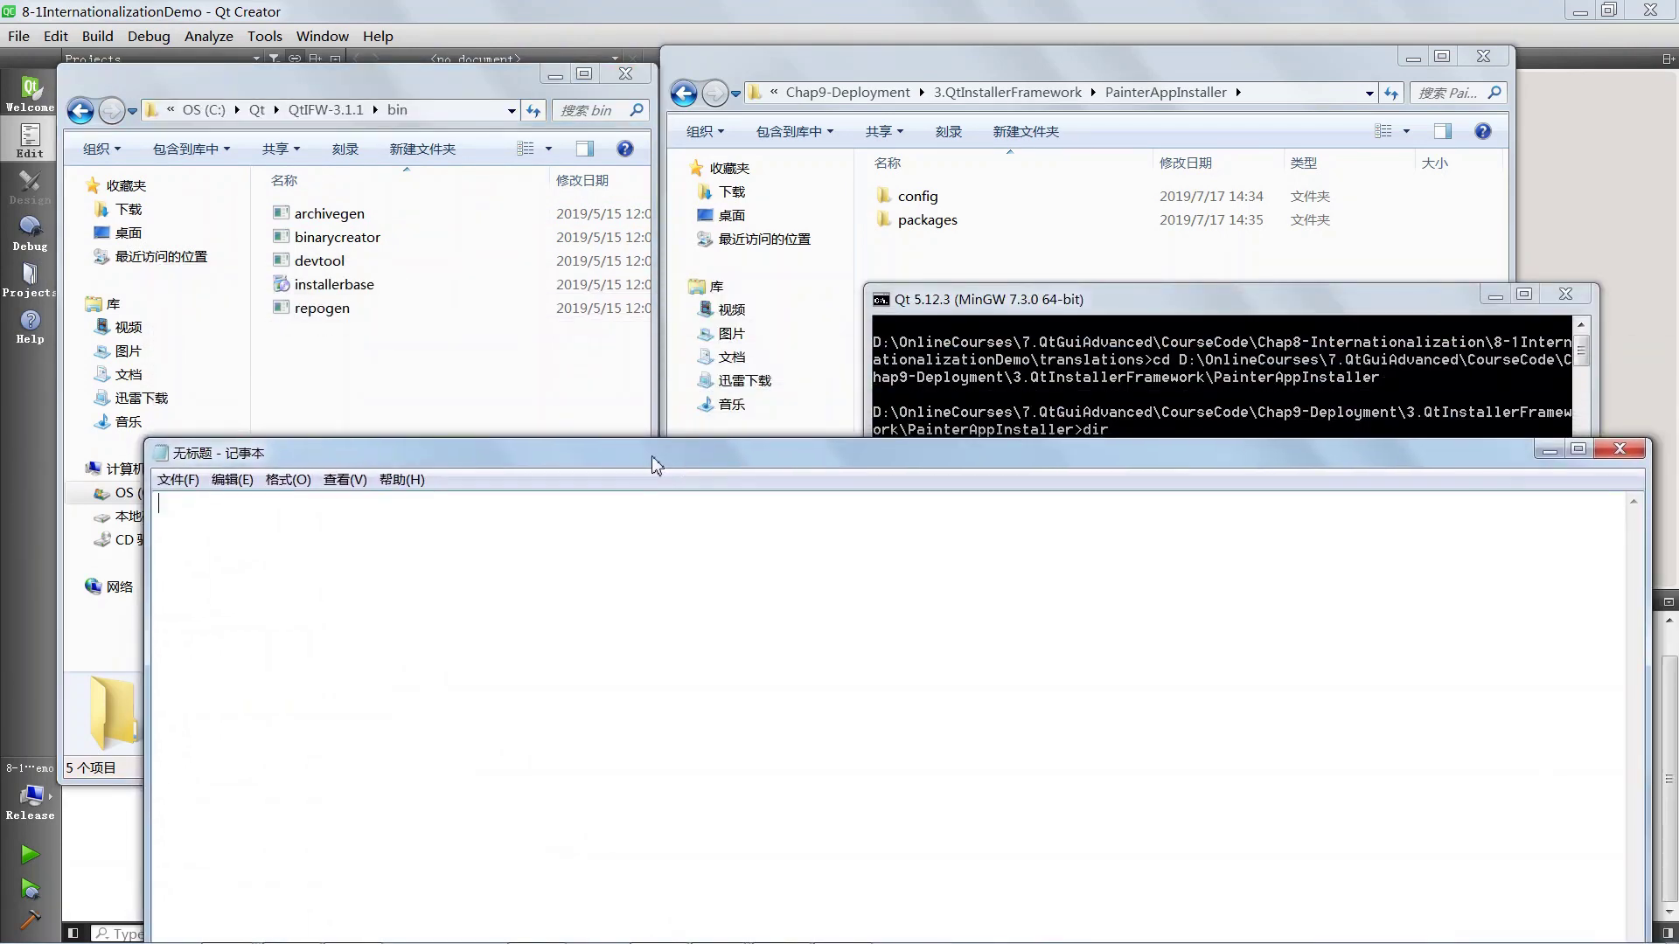
left_click_drag(385, 463, 484, 527)
key("ctrl+v")
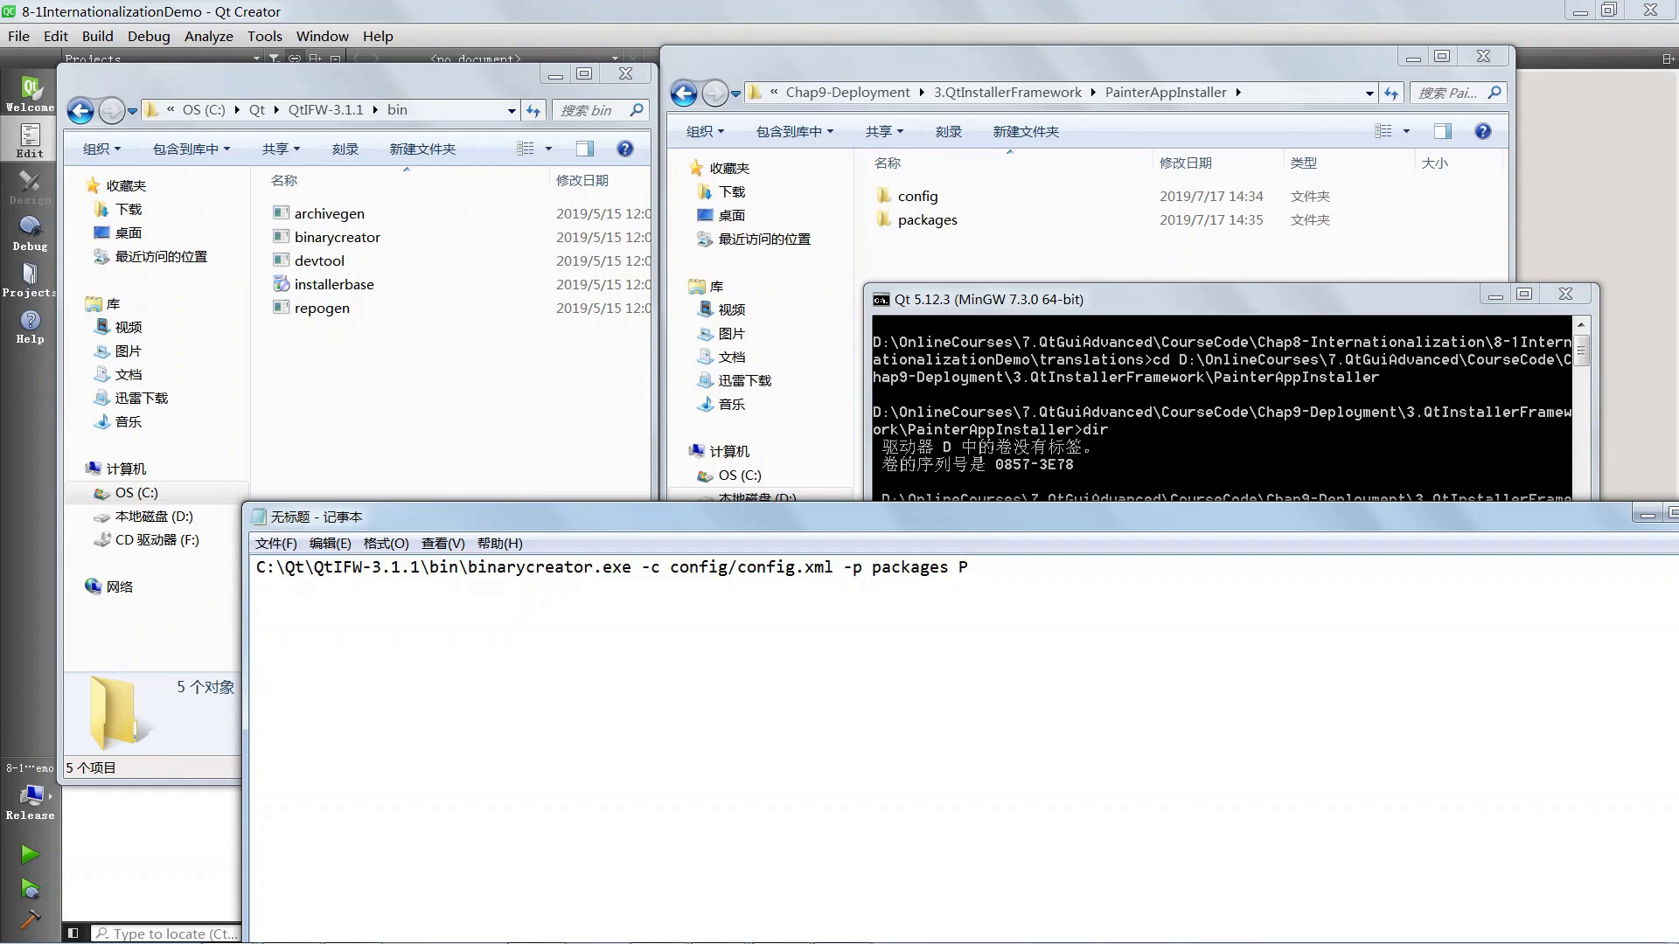
type("ainterAppInstaller")
Copy the binarycreator command from Notepad into the Qt console, extend the output name to PainterAppInstaller.exe, and run it.
left_click_drag(1154, 573, 254, 584)
right_click(293, 584)
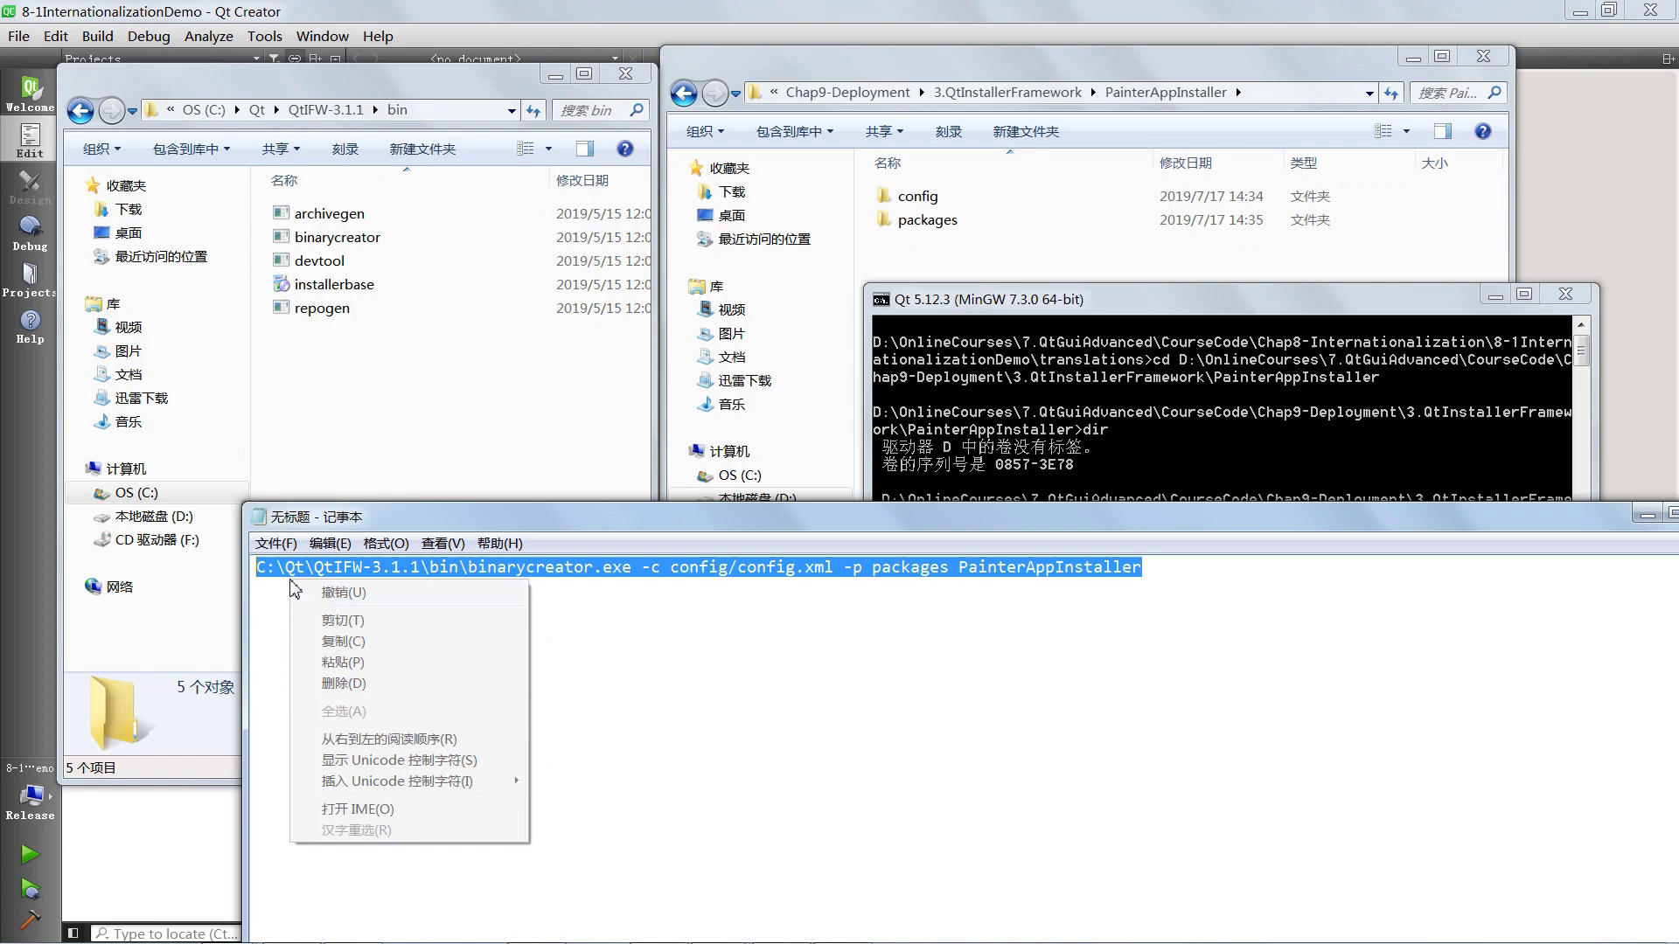
left_click(354, 639)
left_click_drag(1555, 525, 512, 178)
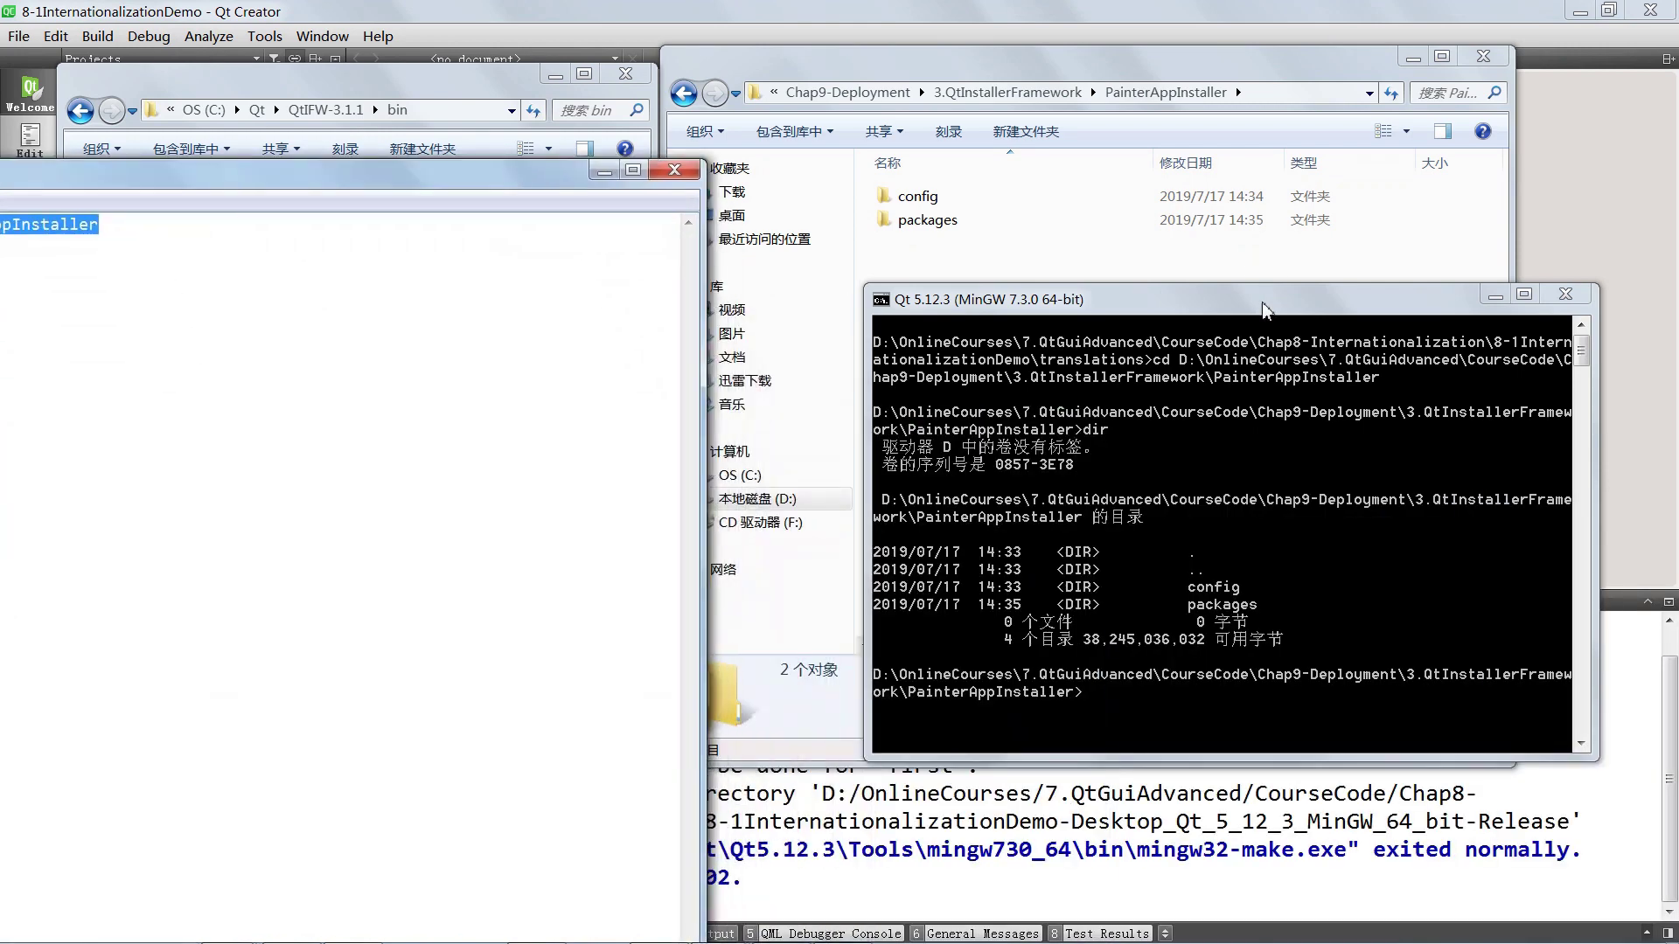
left_click_drag(1259, 300, 1109, 169)
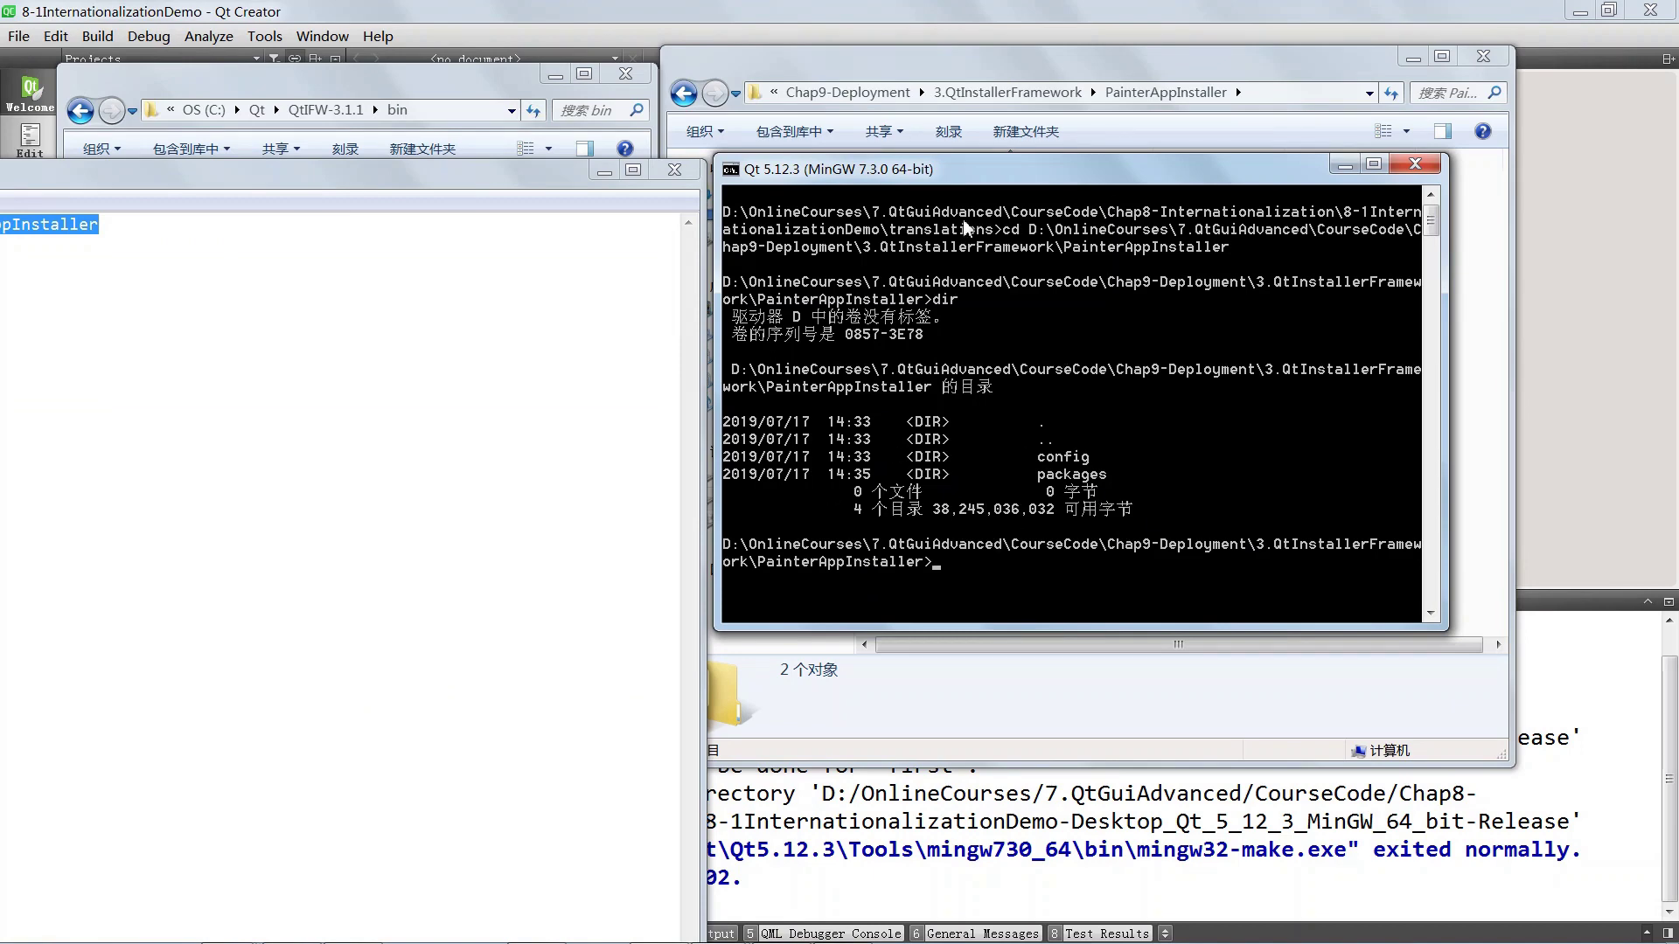
left_click_drag(951, 177, 889, 229)
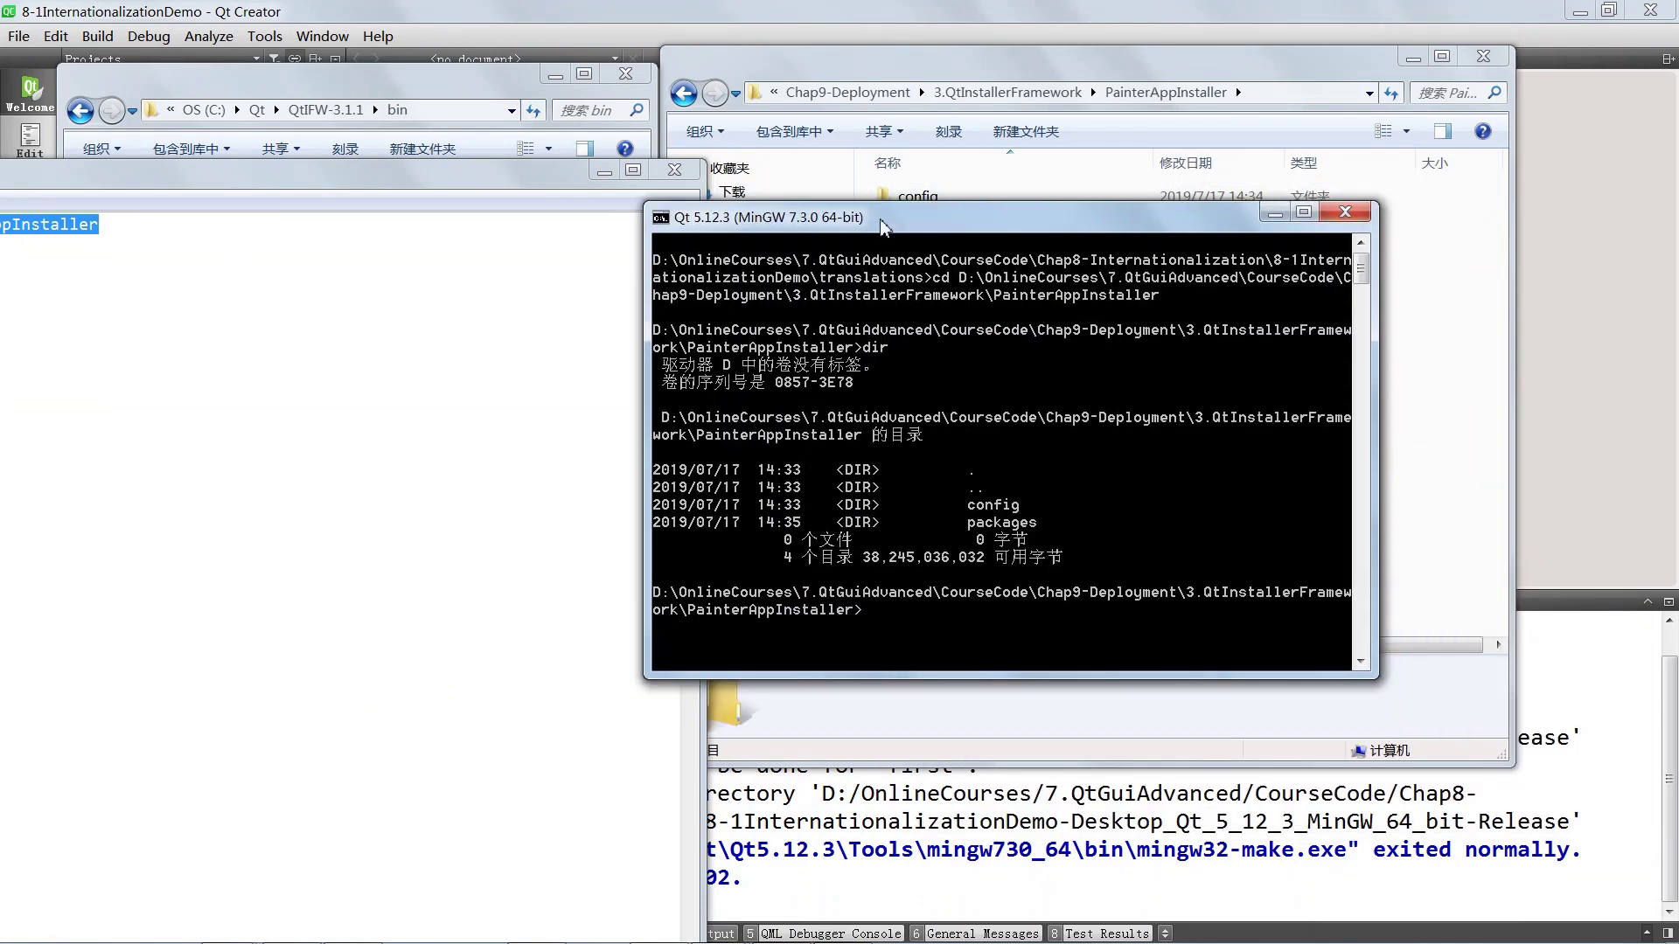
right_click(916, 638)
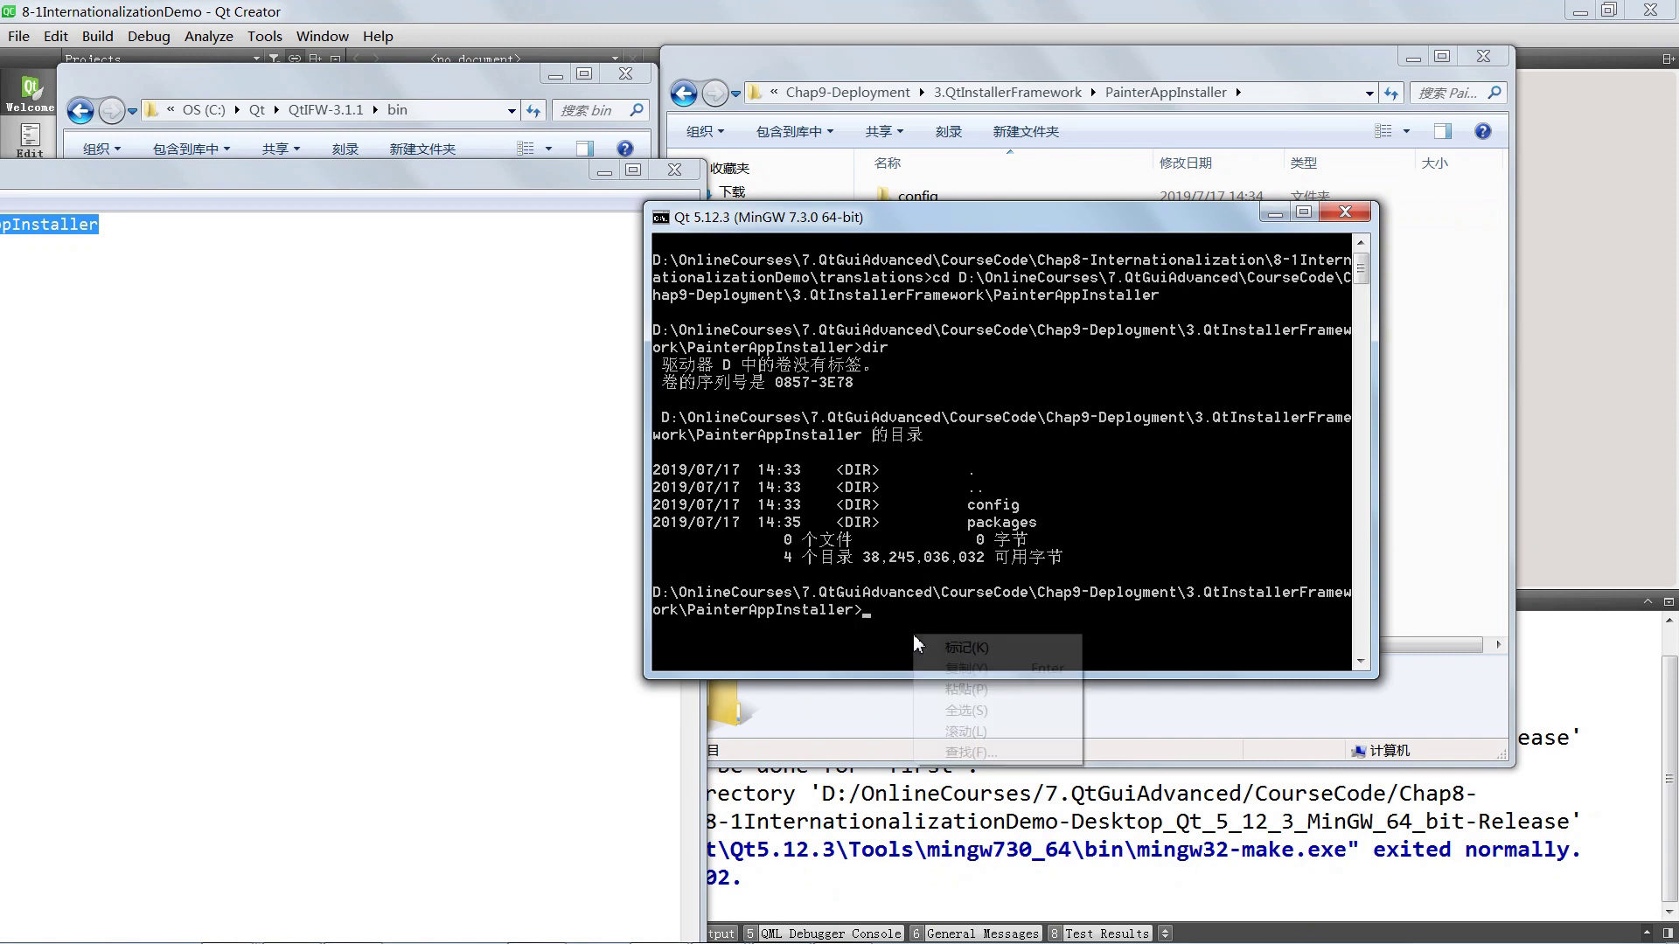
left_click(976, 690)
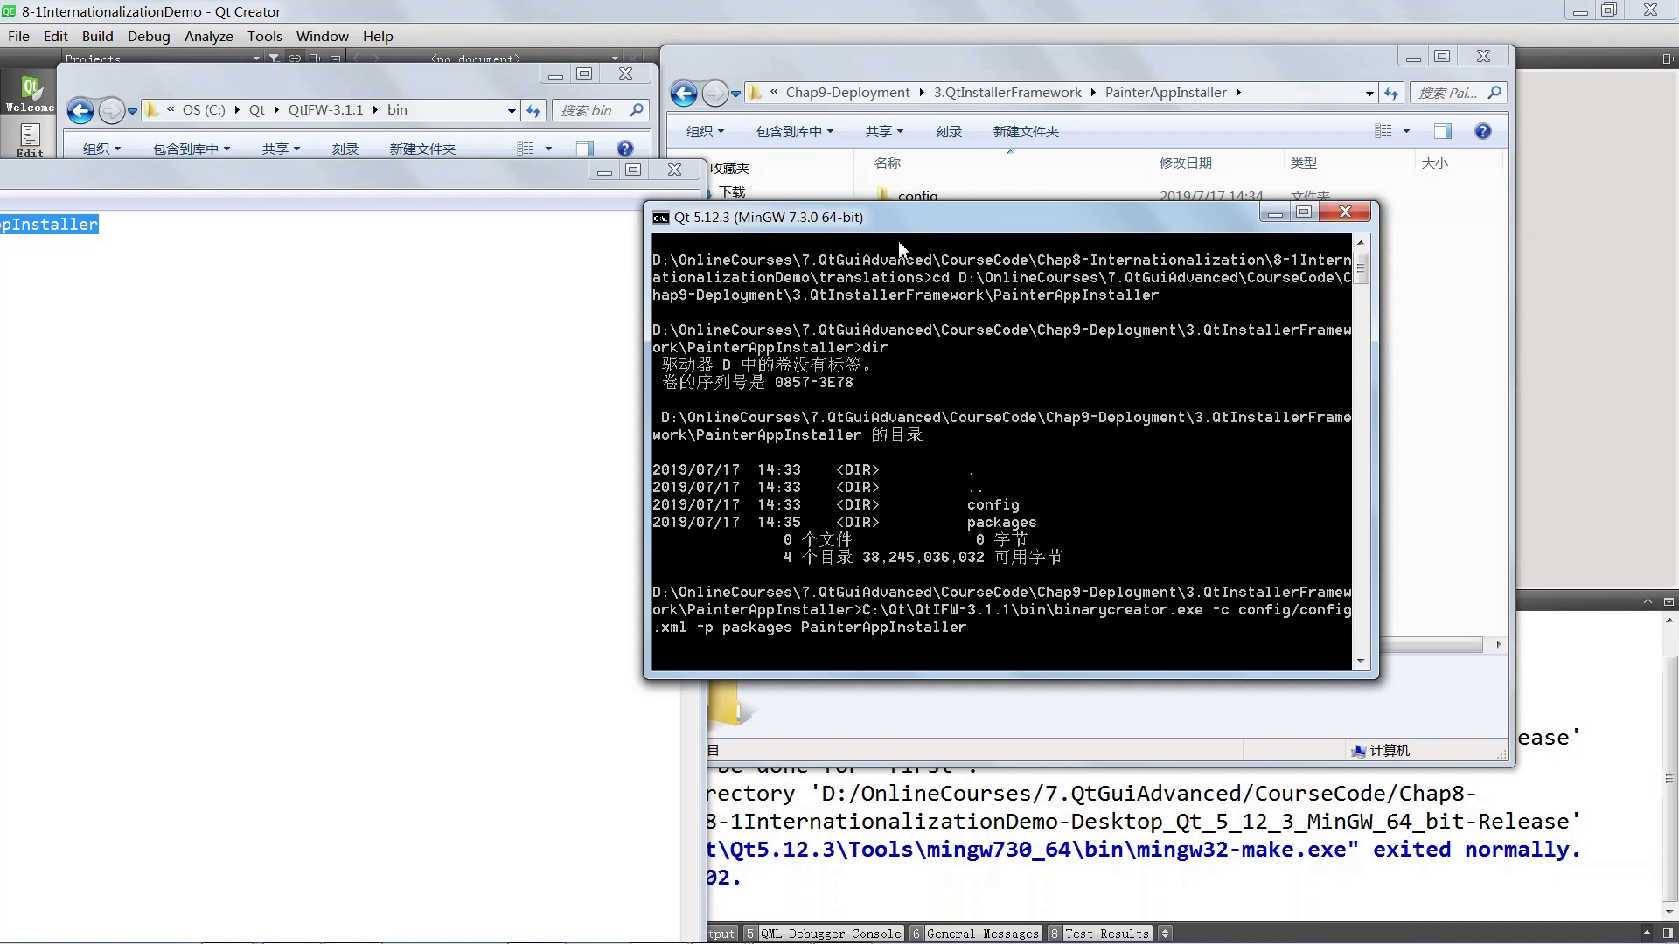
type("exe")
key("Return")
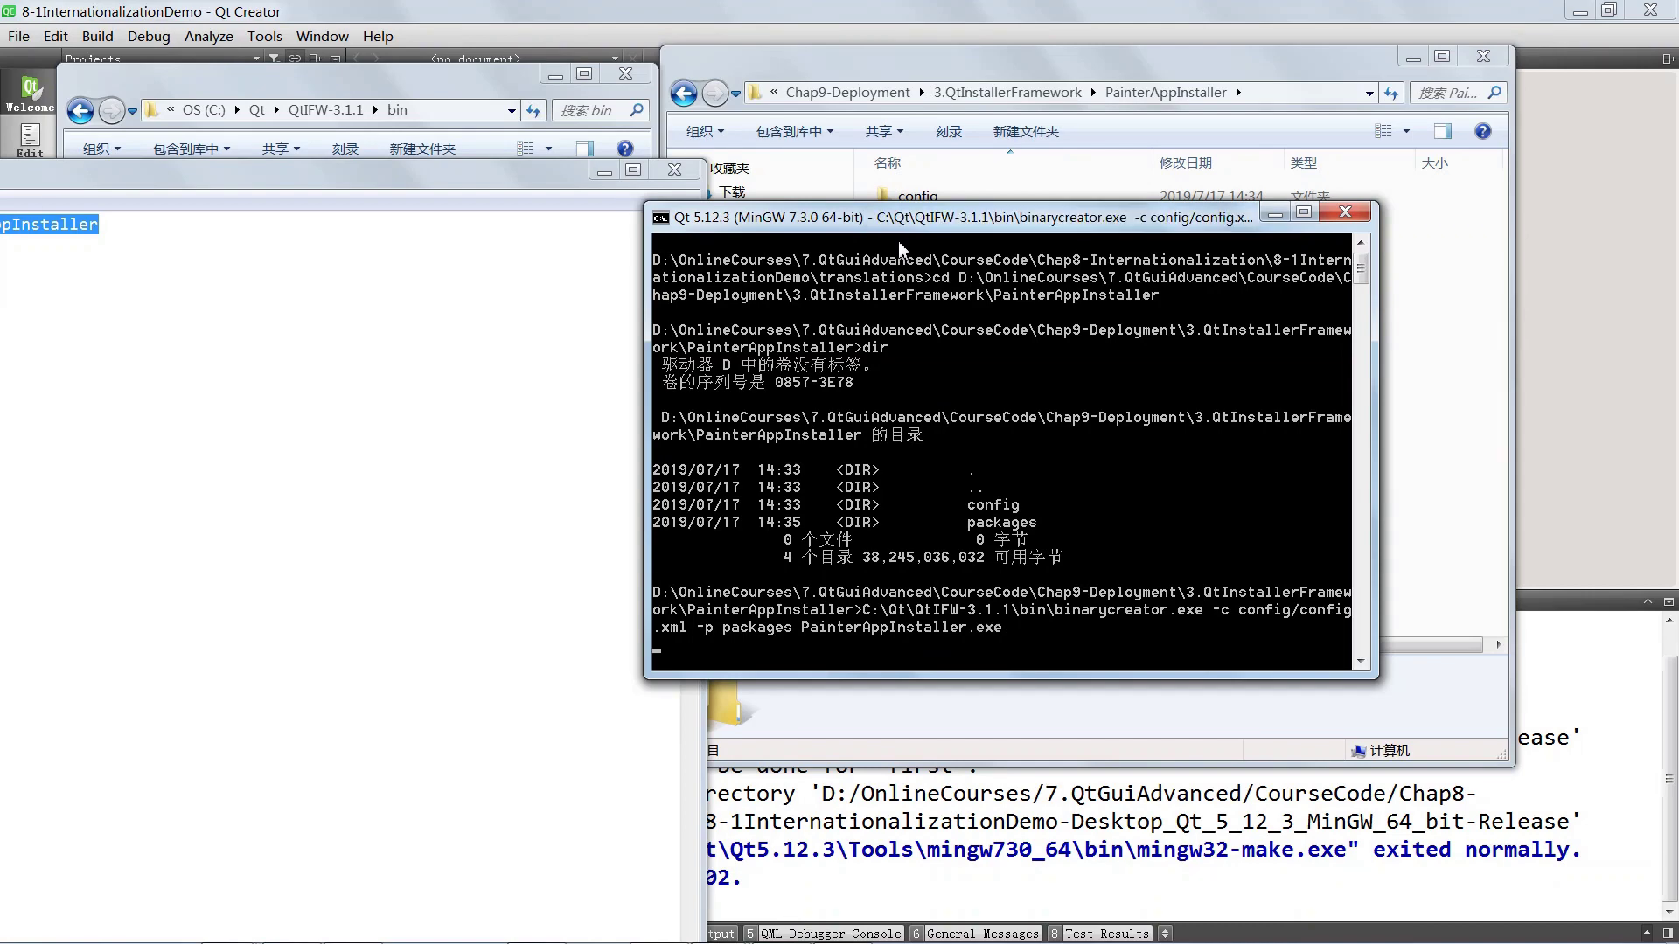
Move the console aside and launch the generated PainterAppInstaller application from its folder.
left_click_drag(1072, 227, 473, 128)
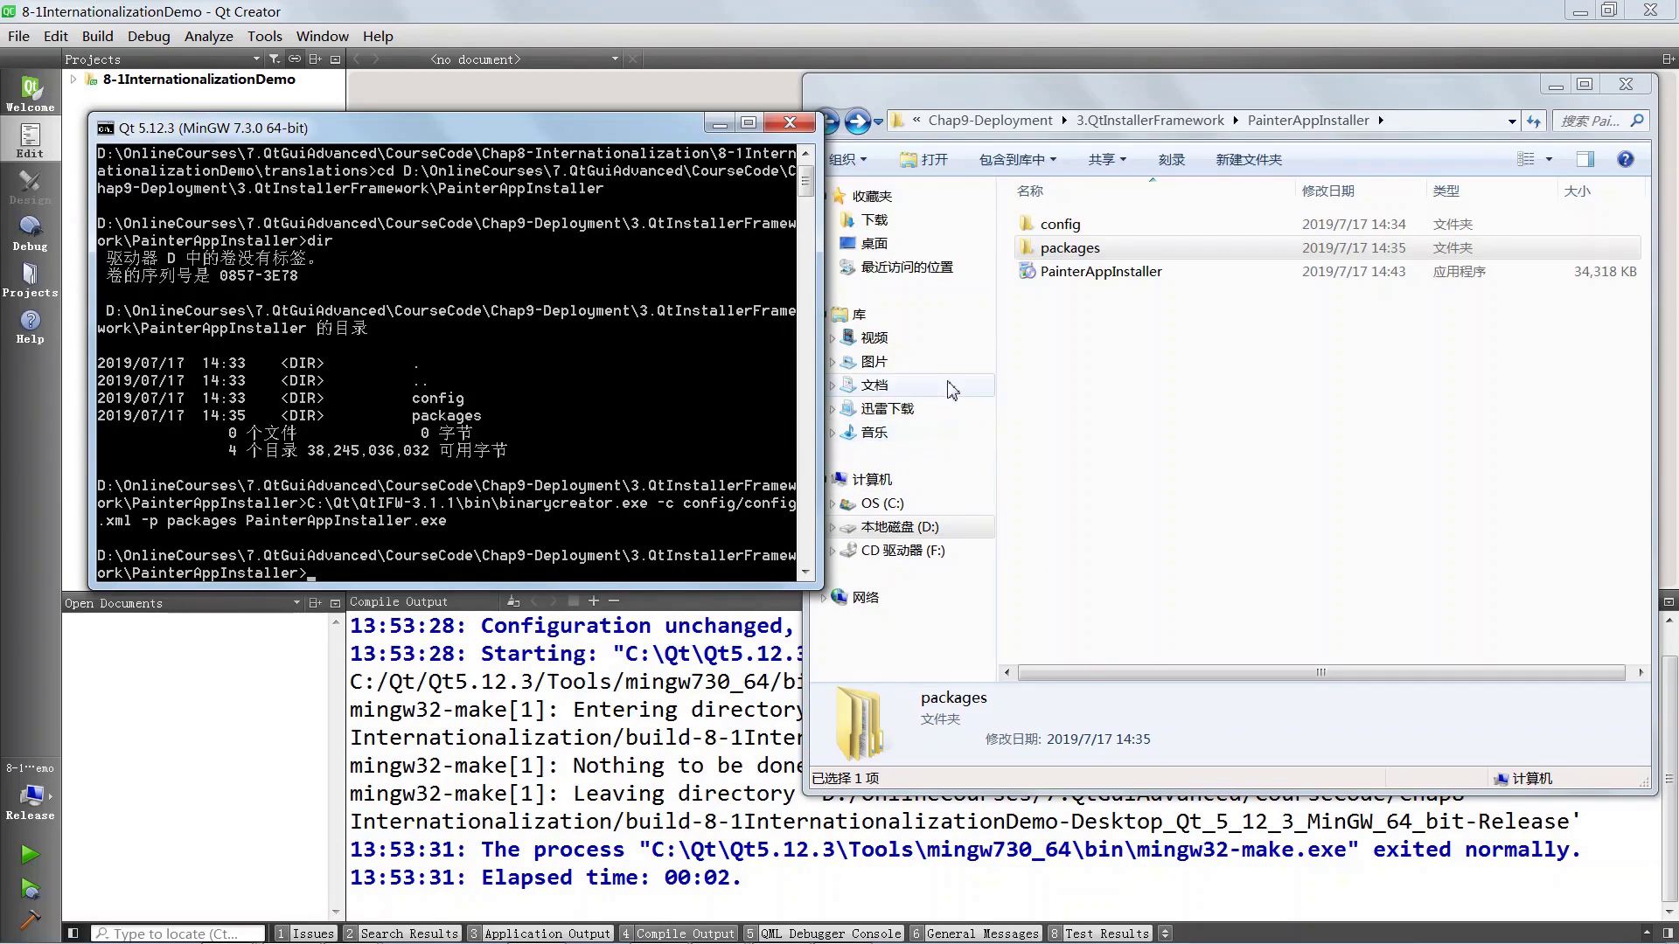
left_click(1114, 275)
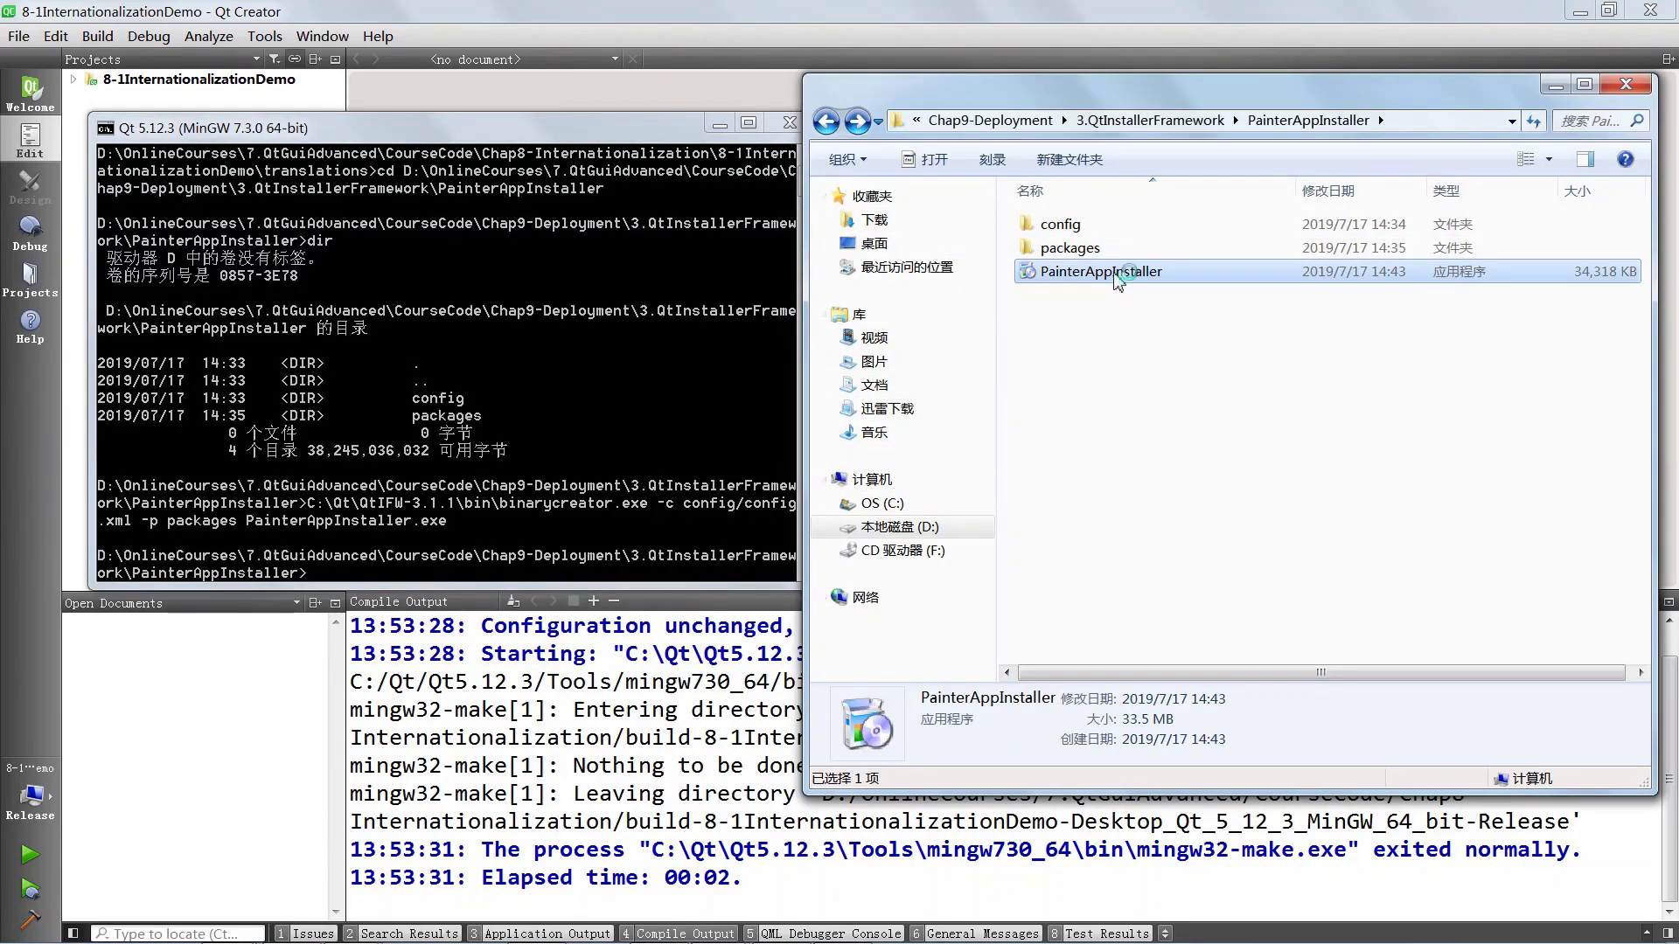
double_click(1114, 275)
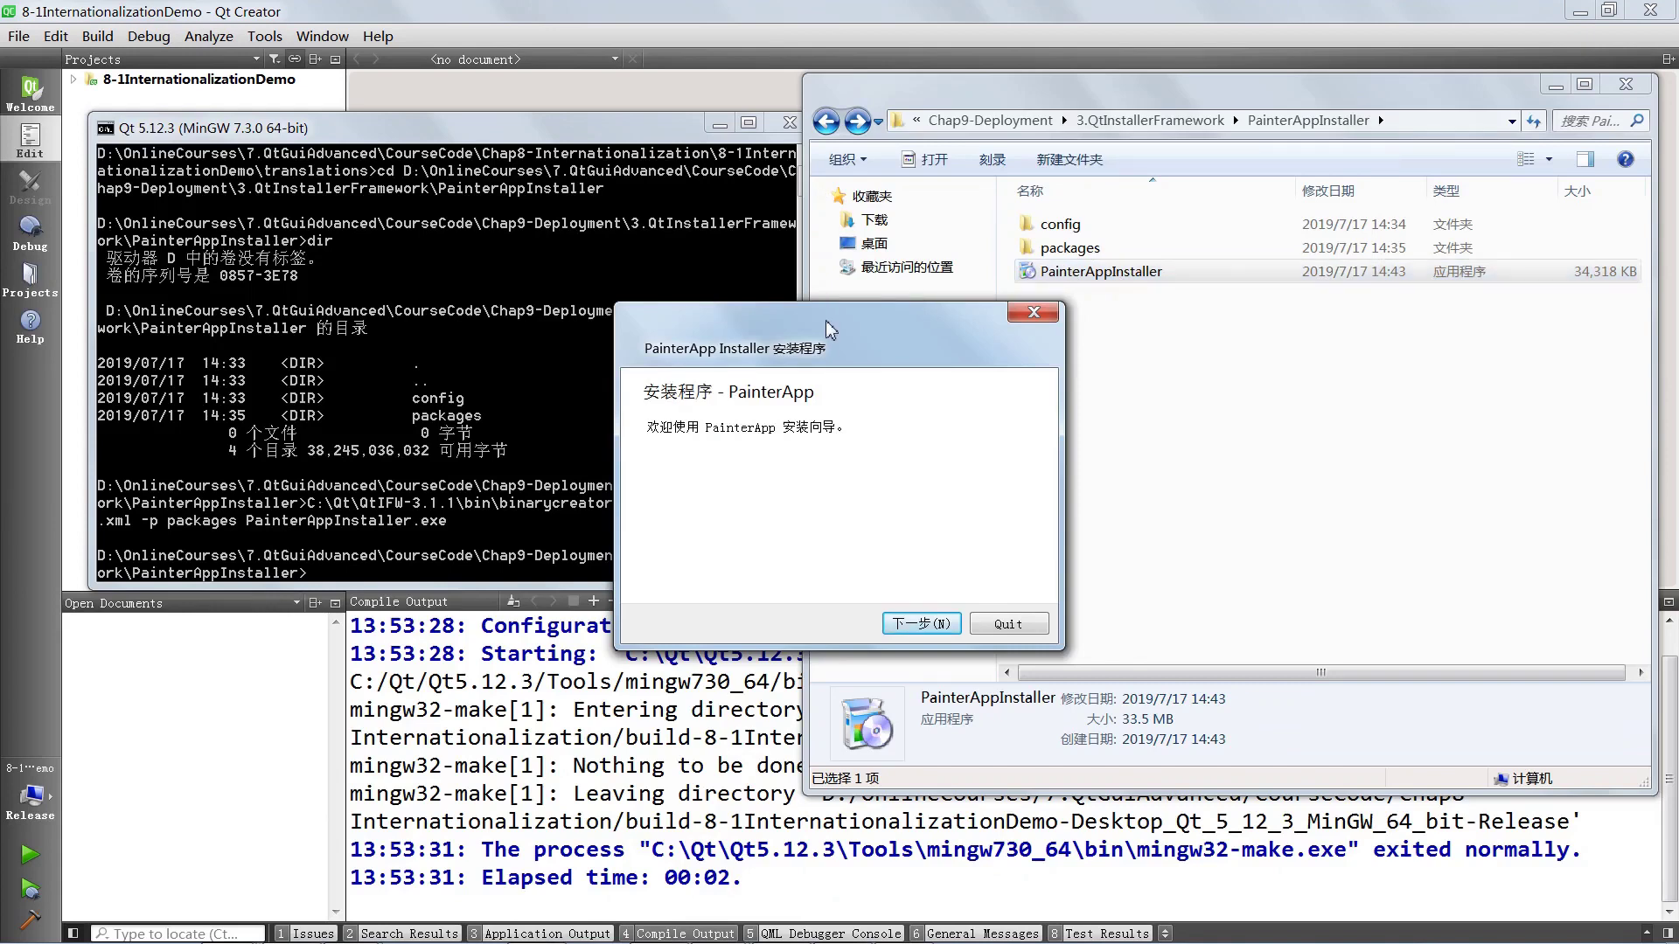
Set the installation folder to C:\PainterApp, starting from the C: drive, and continue through the wizard to the license agreement.
left_click(1115, 624)
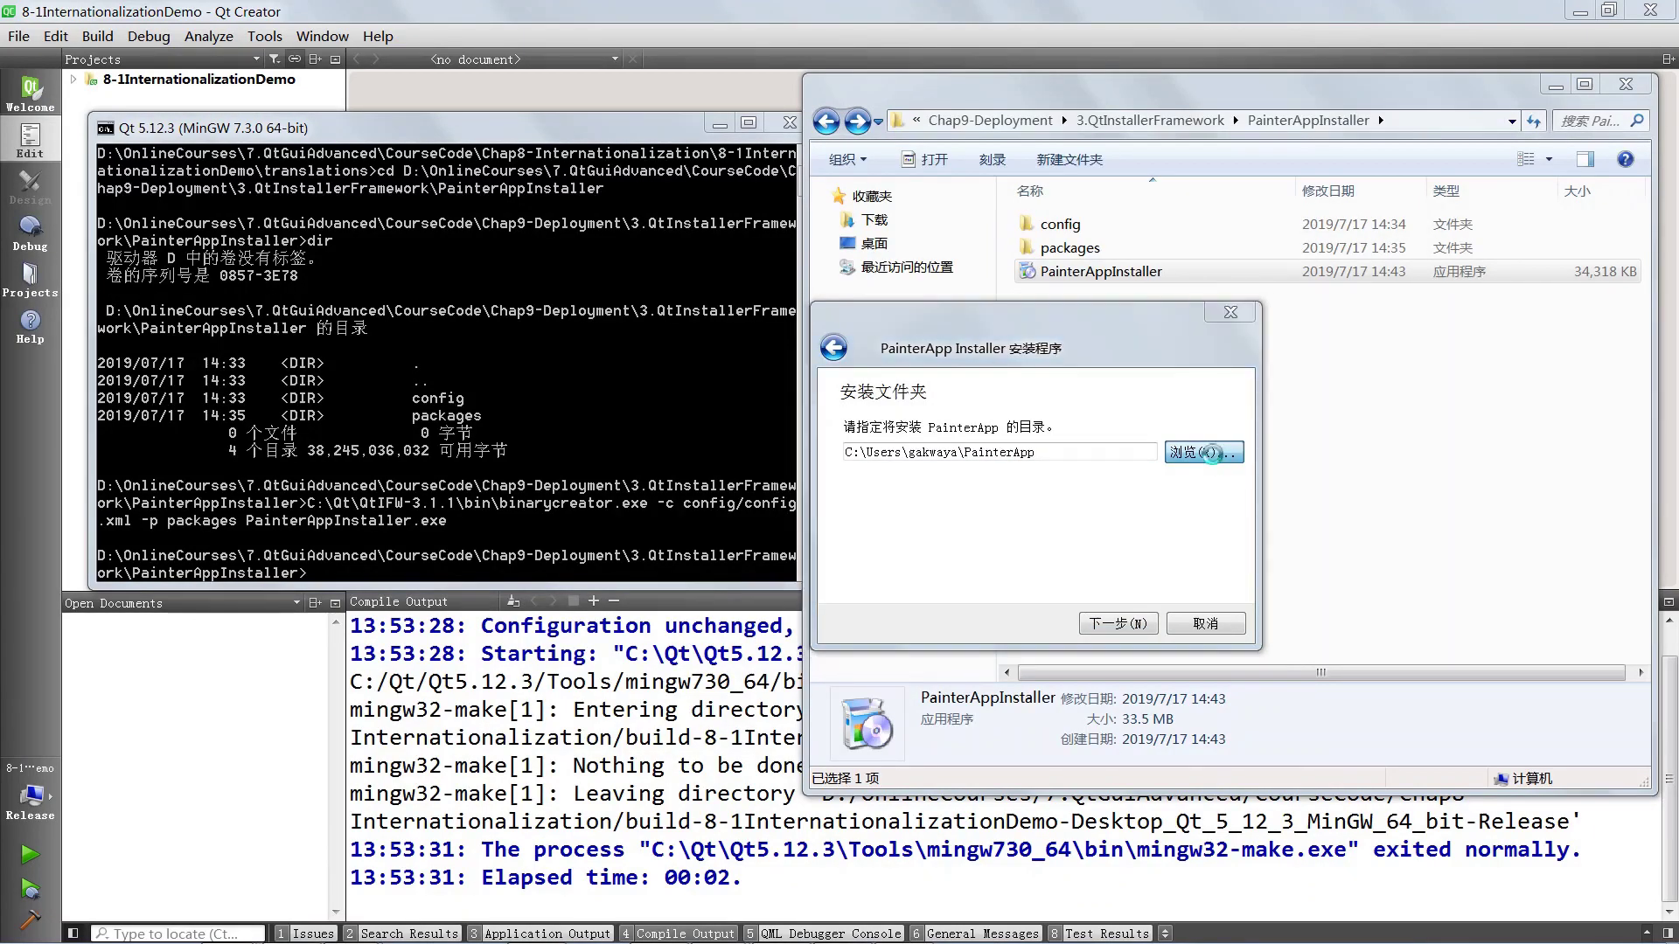
left_click(1207, 453)
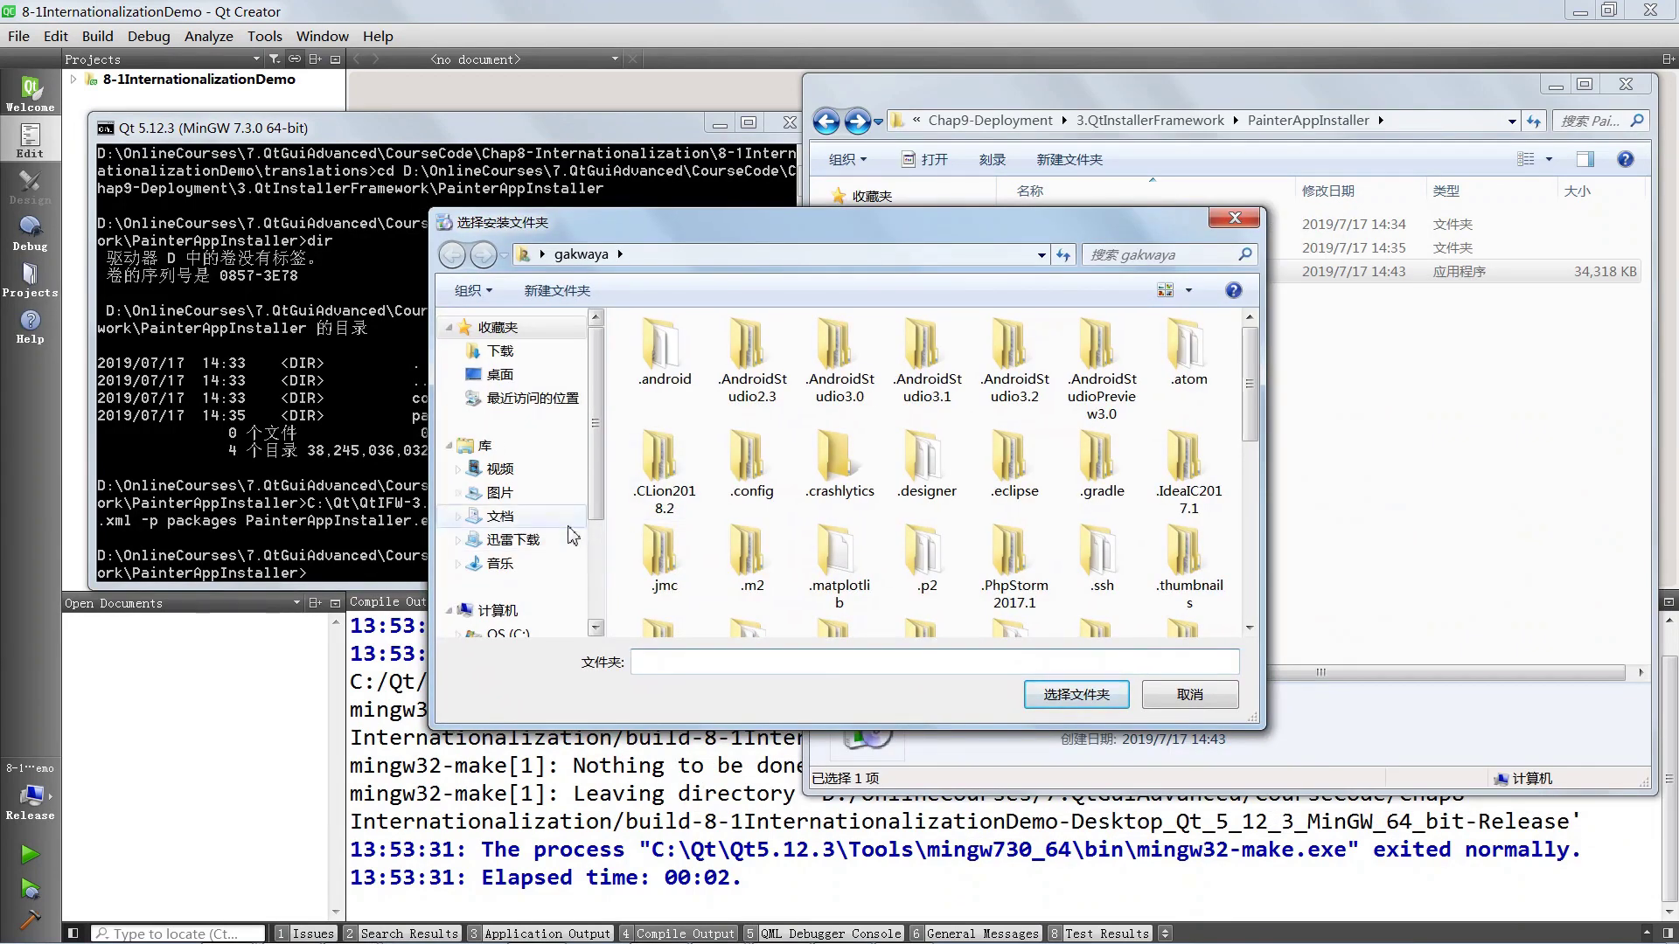
scroll(560, 559, "down", 3)
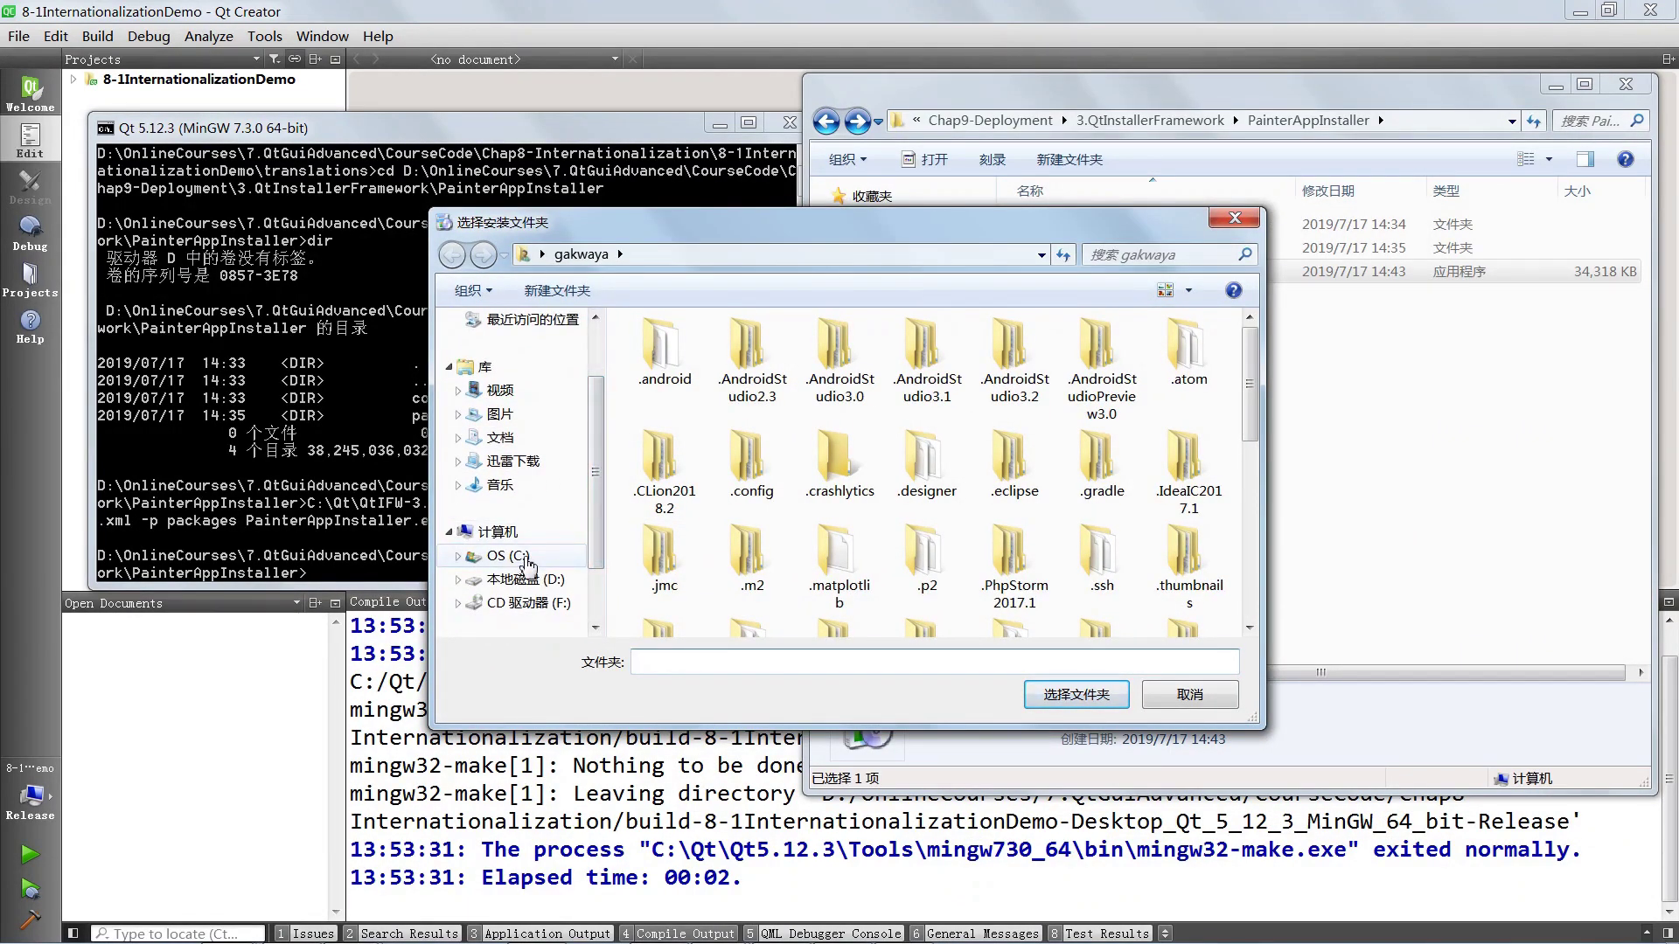
left_click(516, 556)
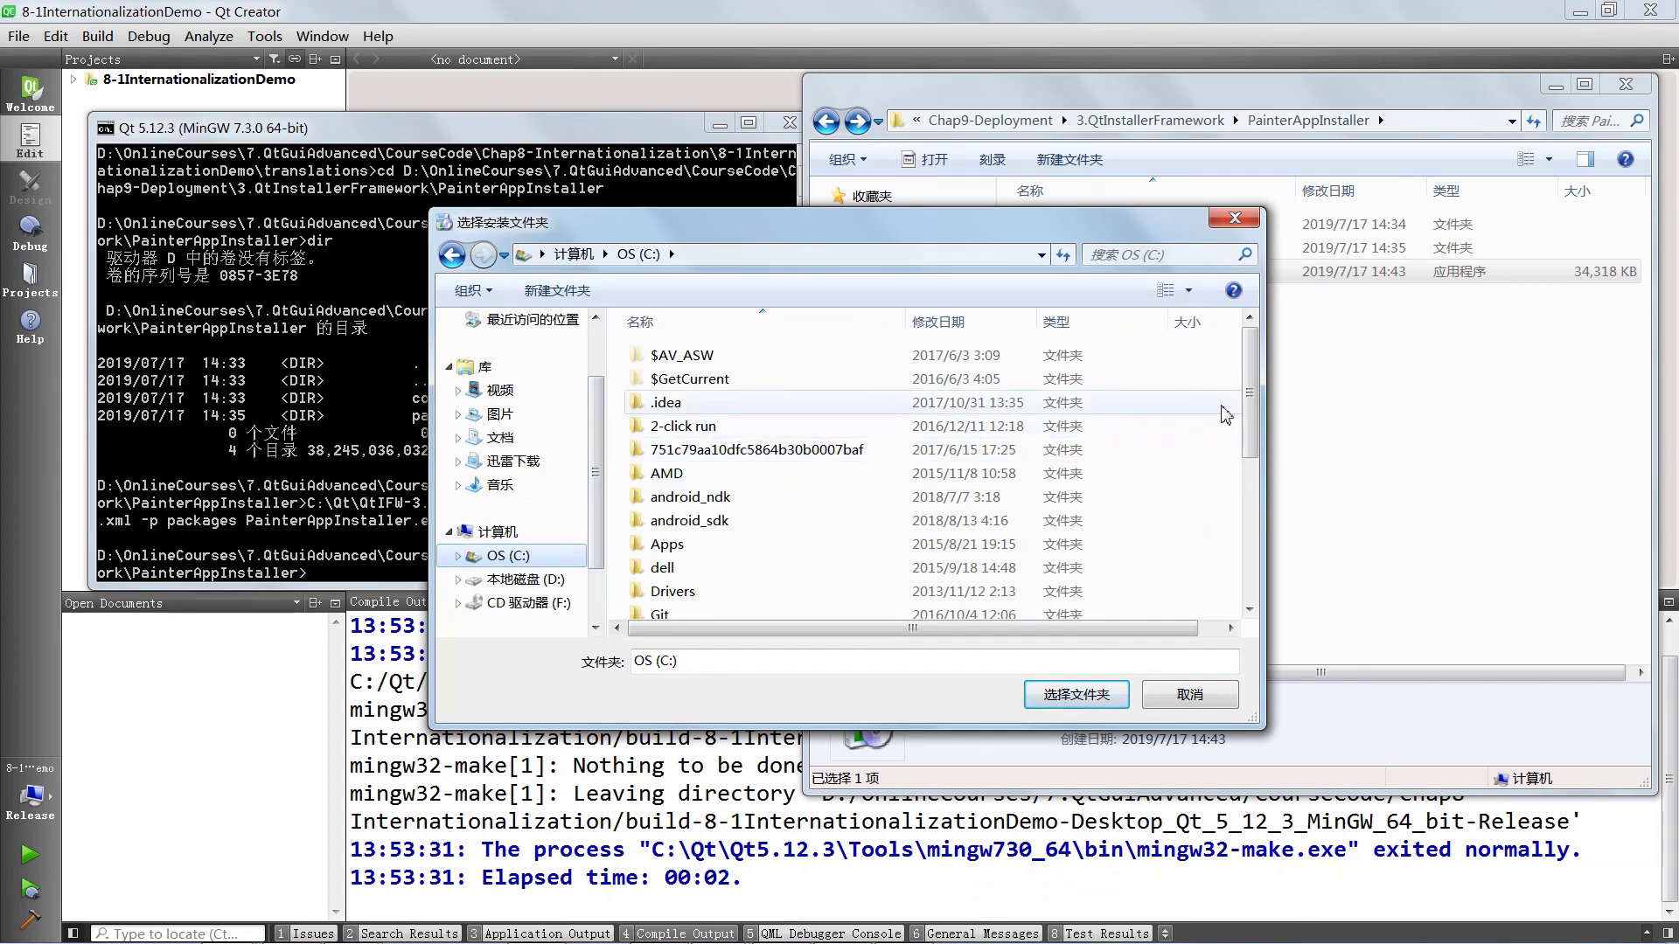
left_click_drag(1251, 420, 1251, 545)
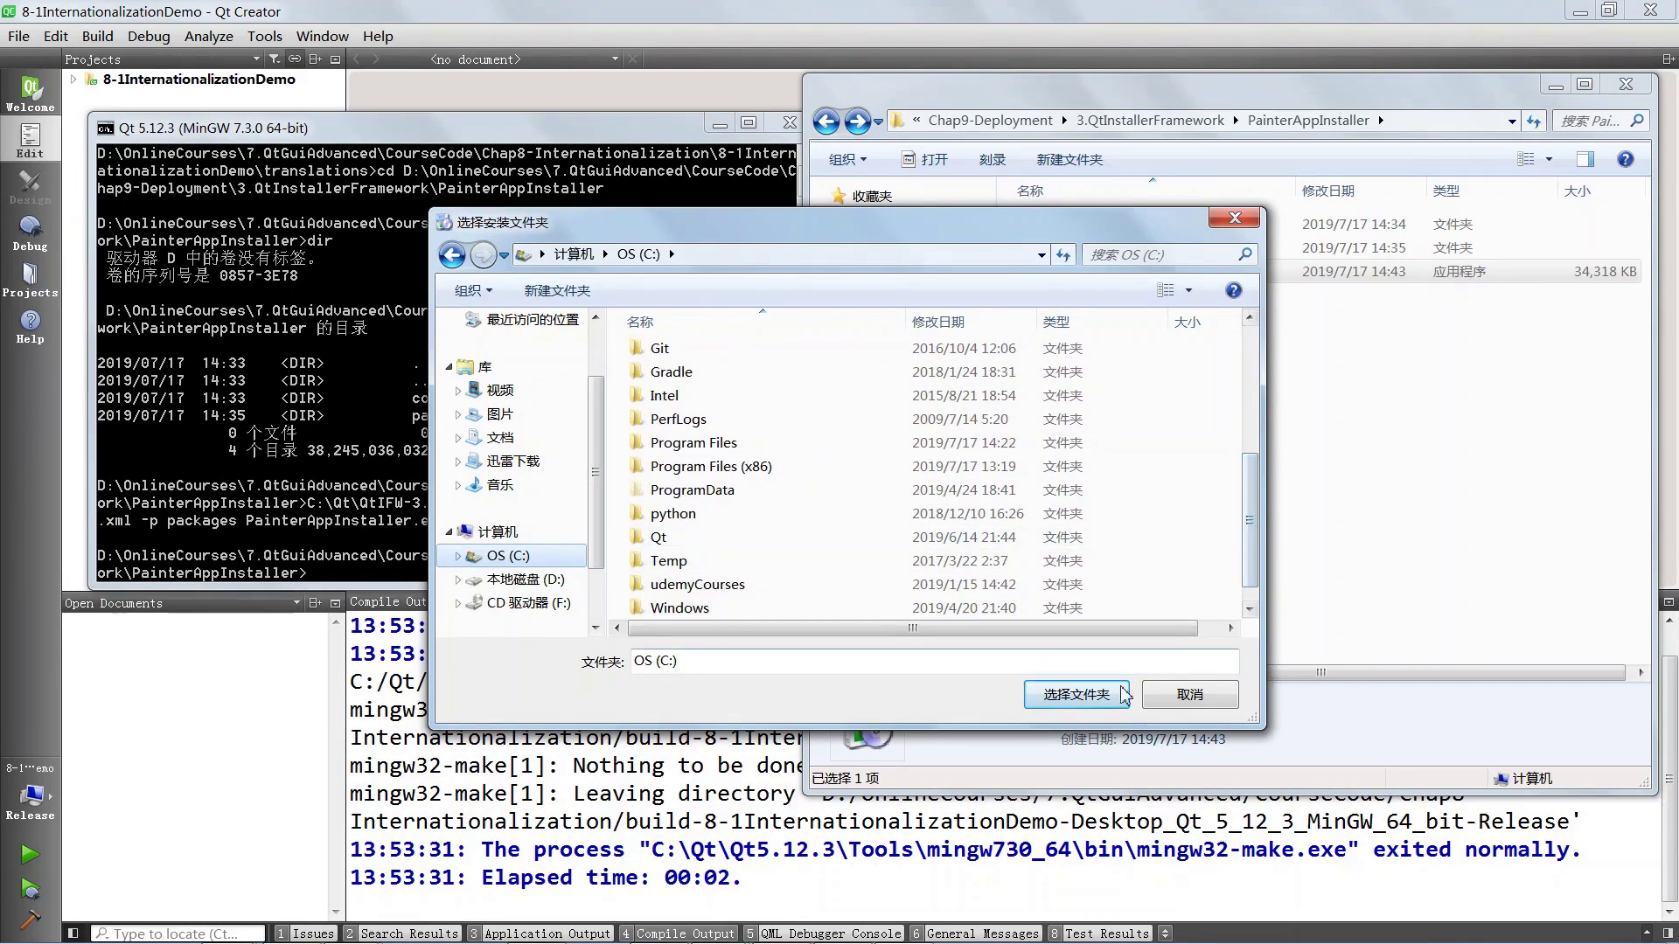
left_click(1075, 694)
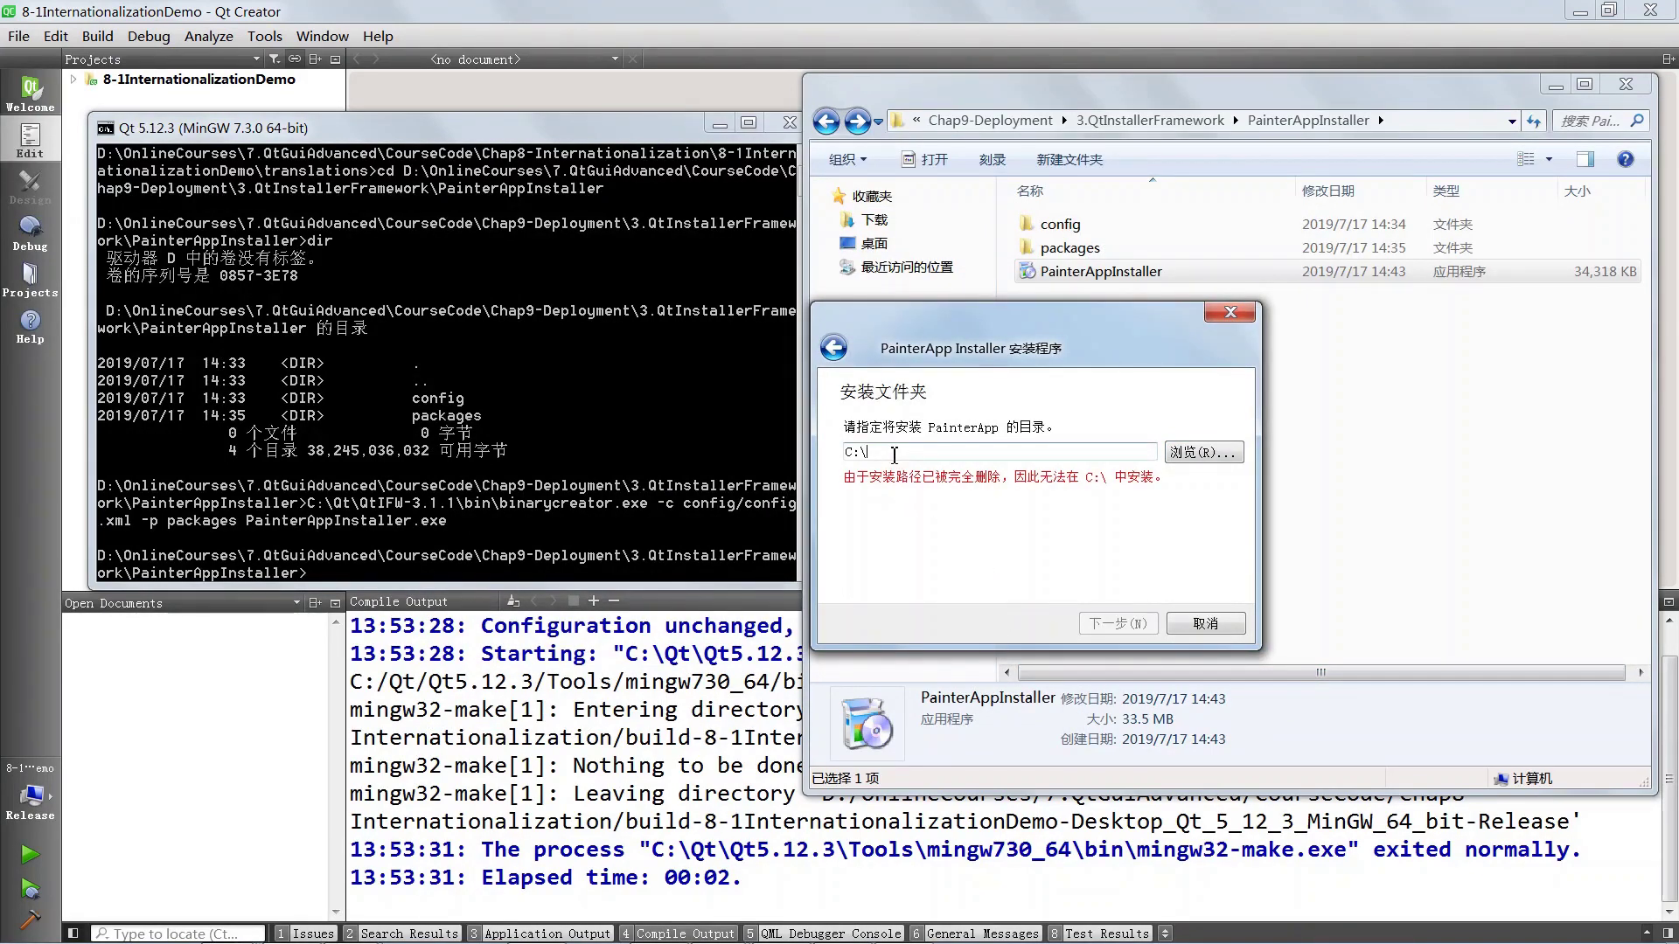
left_click(894, 454)
type("PainterApp")
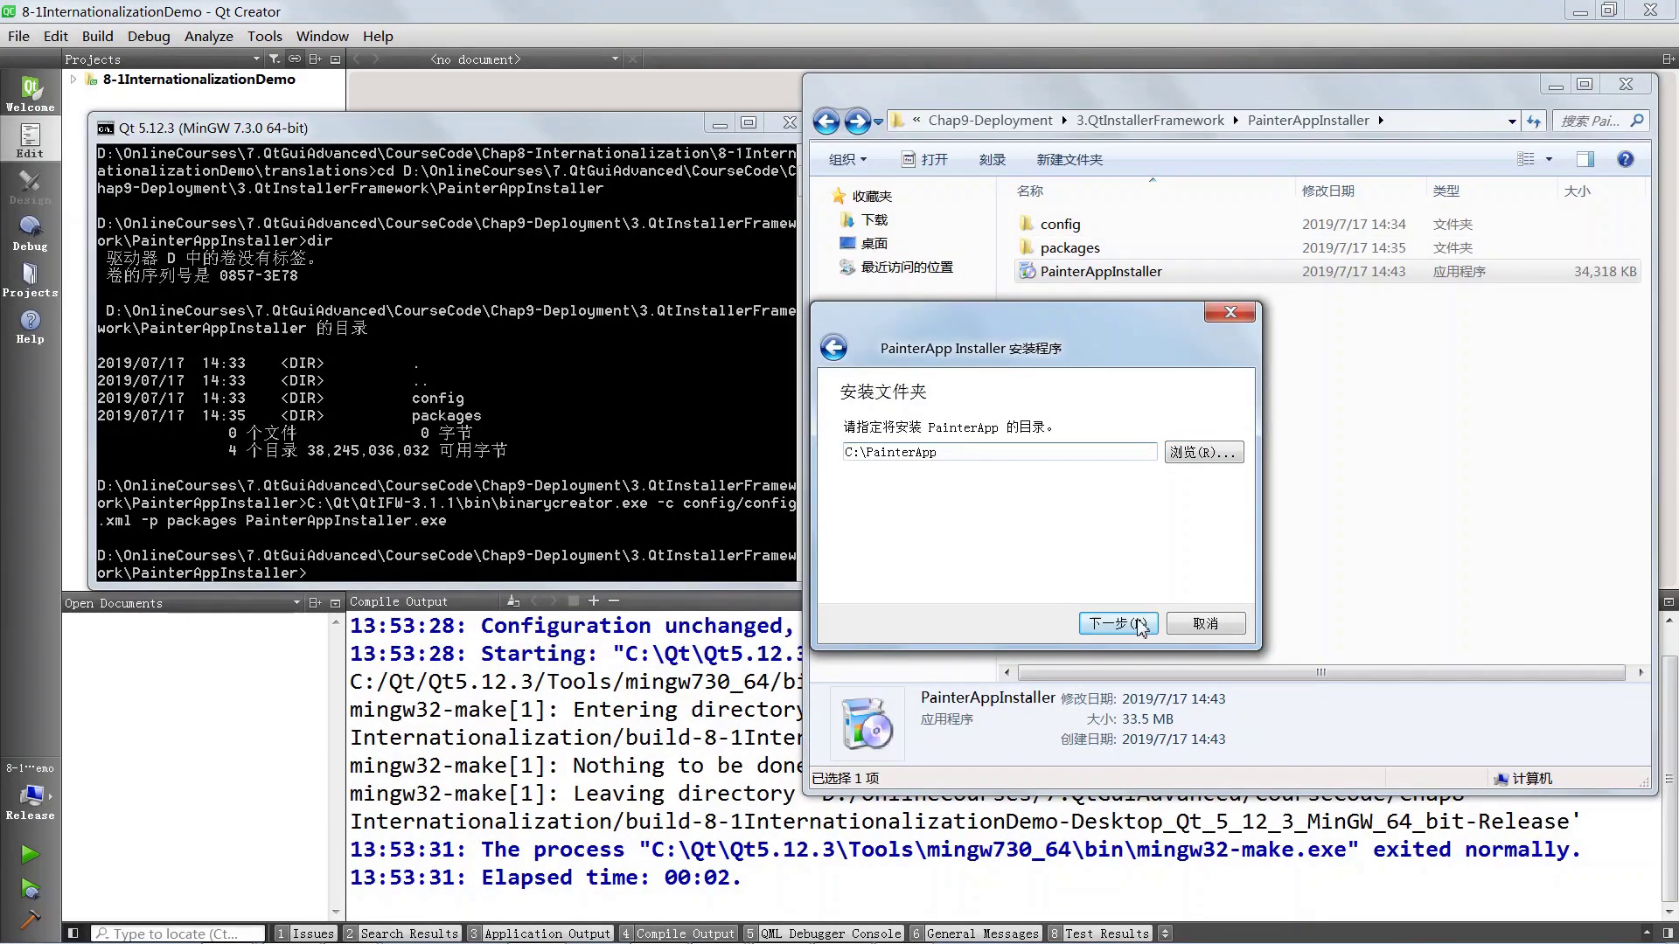
left_click(1134, 626)
left_click(1128, 627)
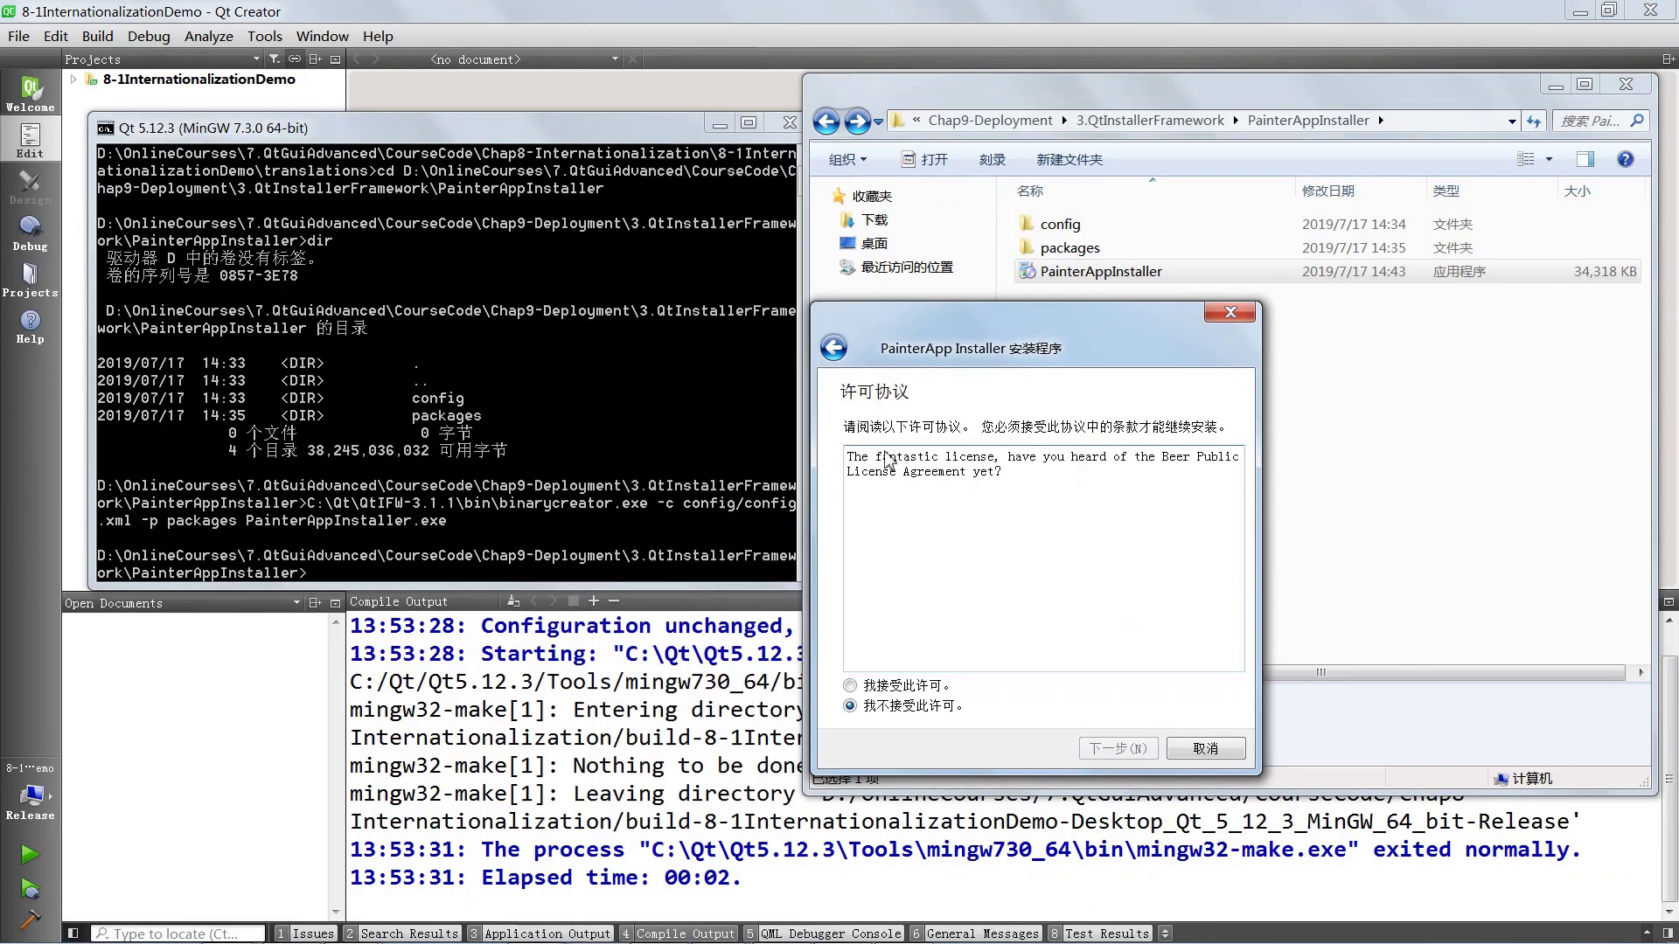
Compare the installer's license text with the license file in packages\com.blikoon.painterapp\meta, close the file, and return to the PainterAppInstaller folder.
left_click_drag(1013, 334, 414, 189)
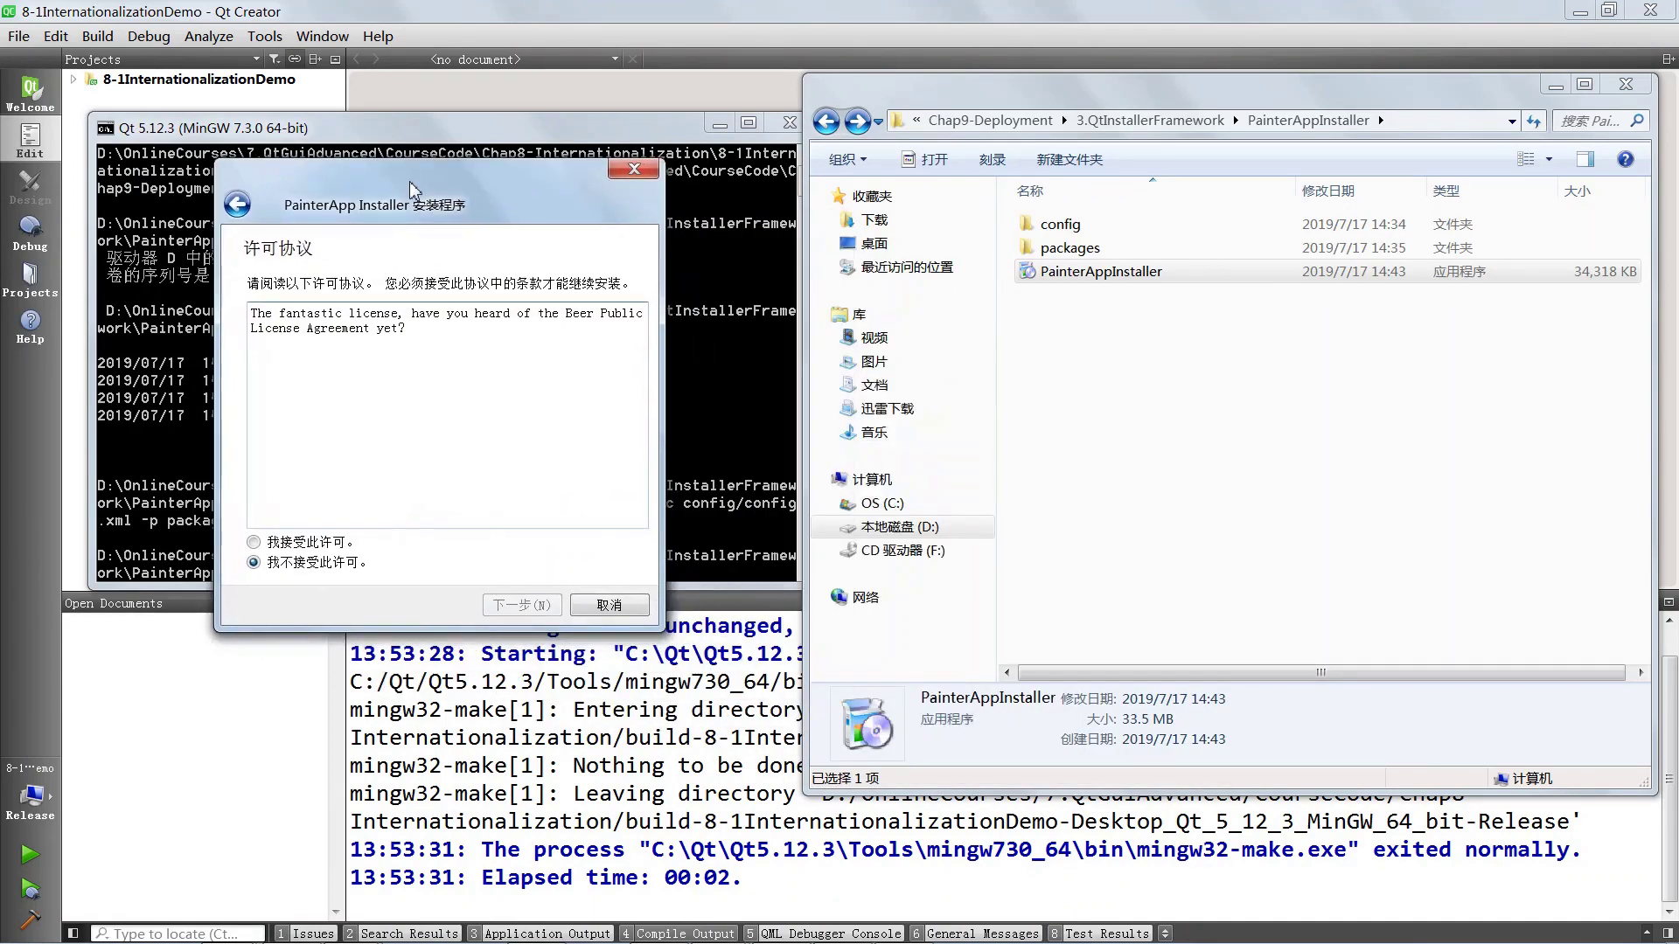
double_click(1082, 249)
double_click(1084, 225)
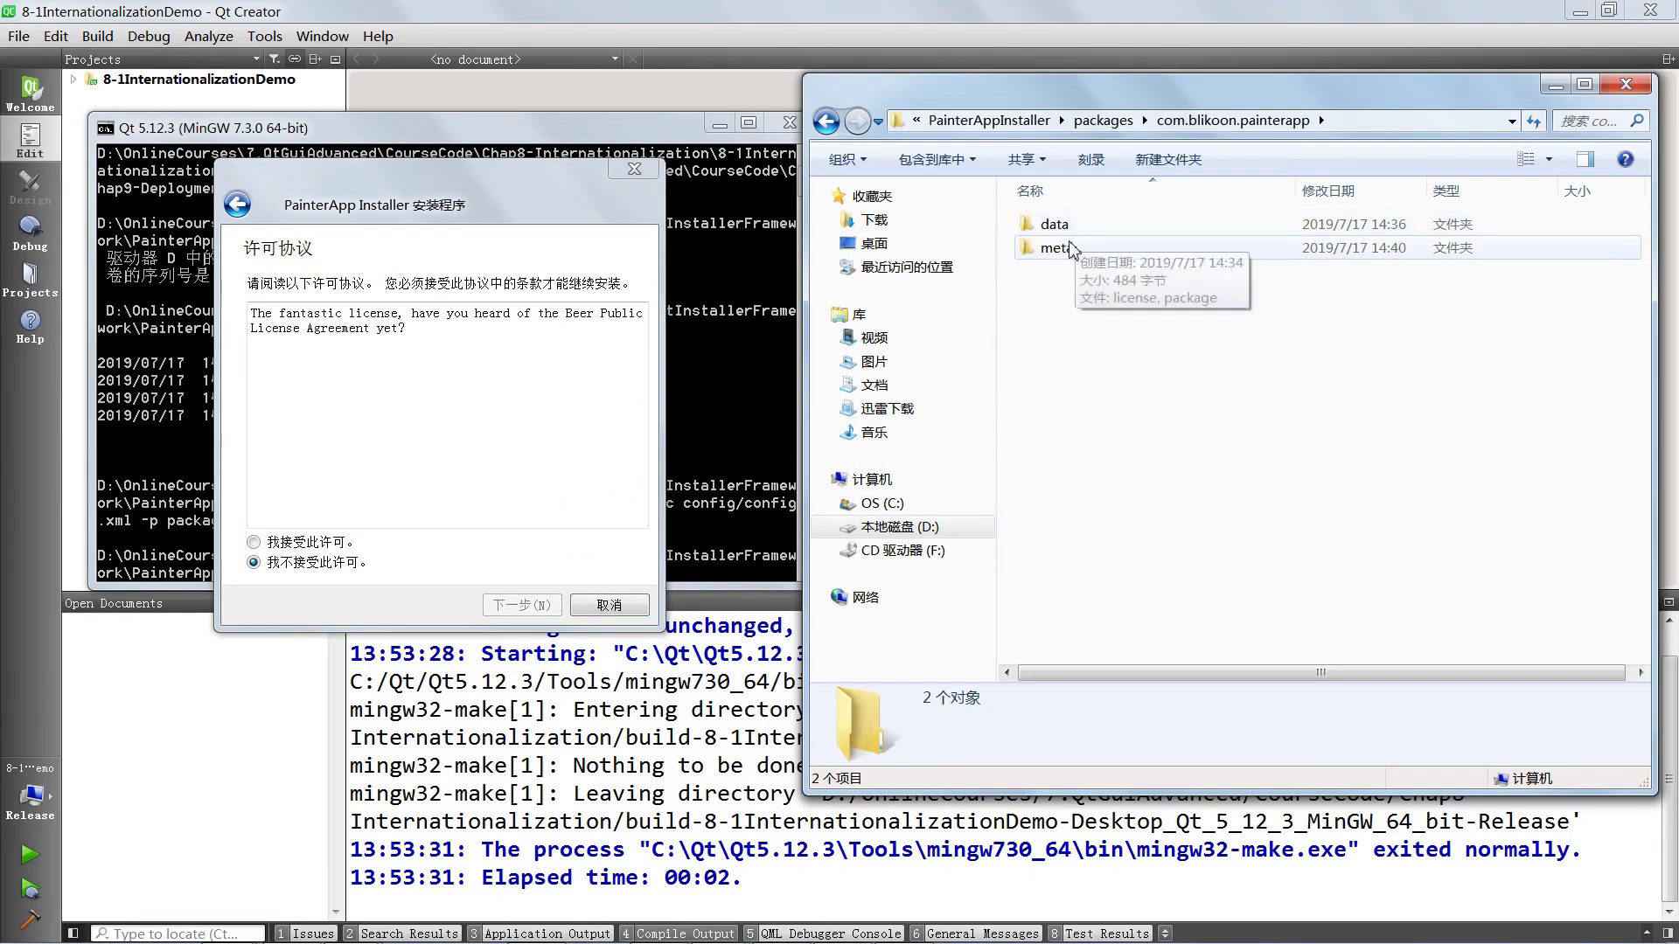
double_click(1072, 248)
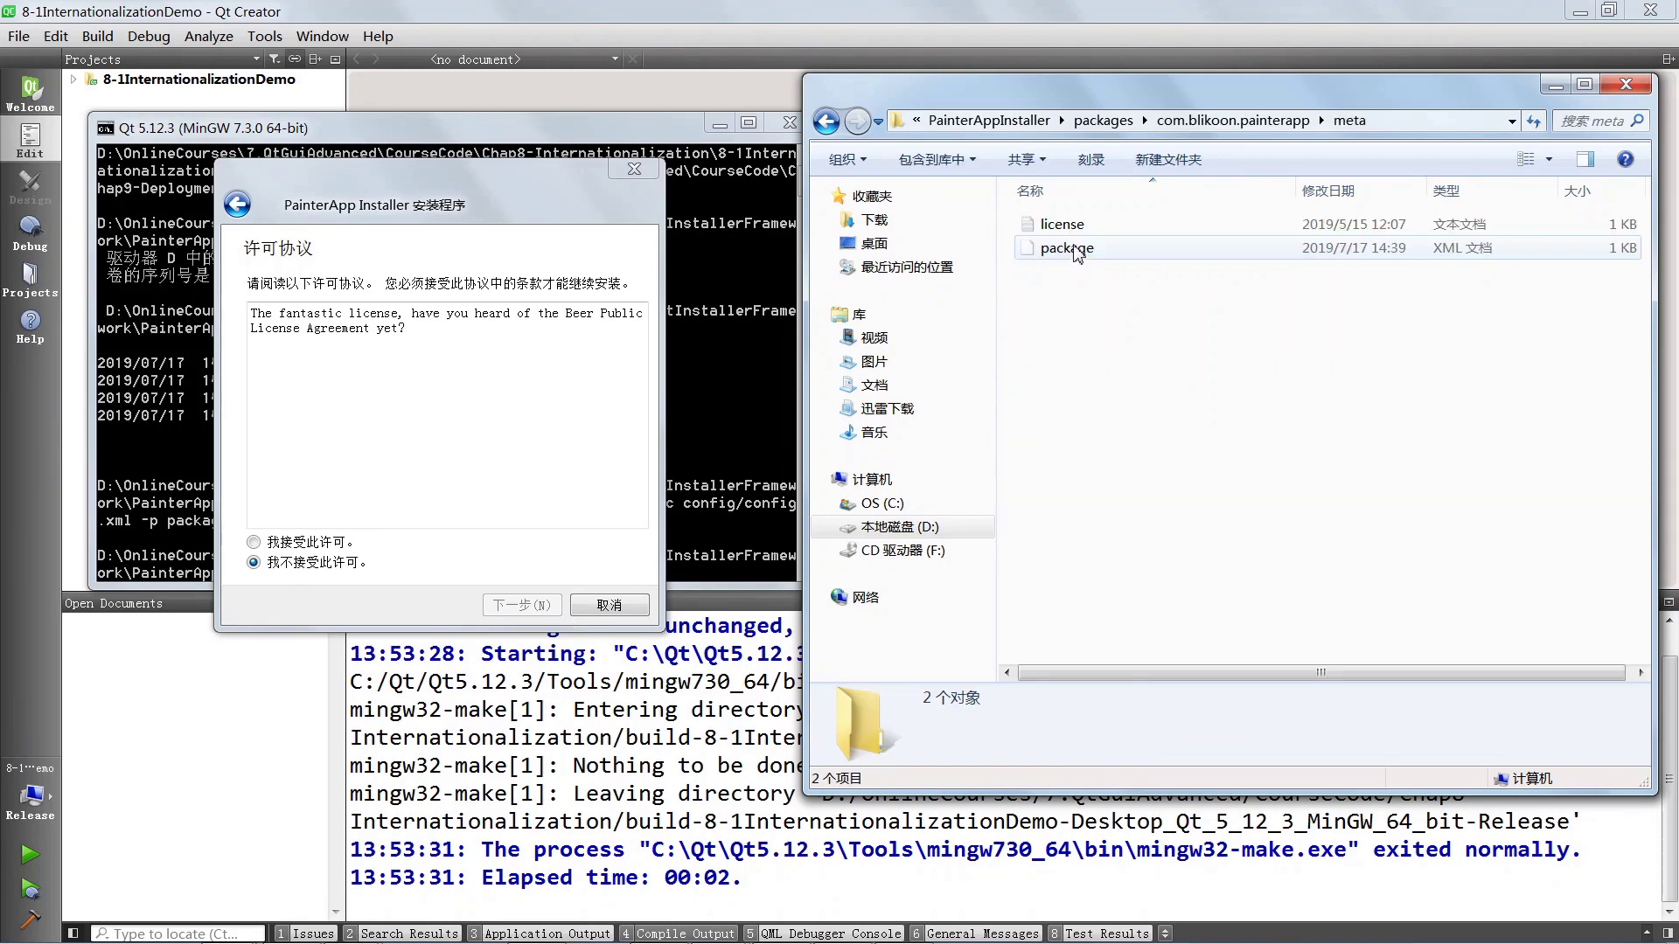
double_click(1073, 231)
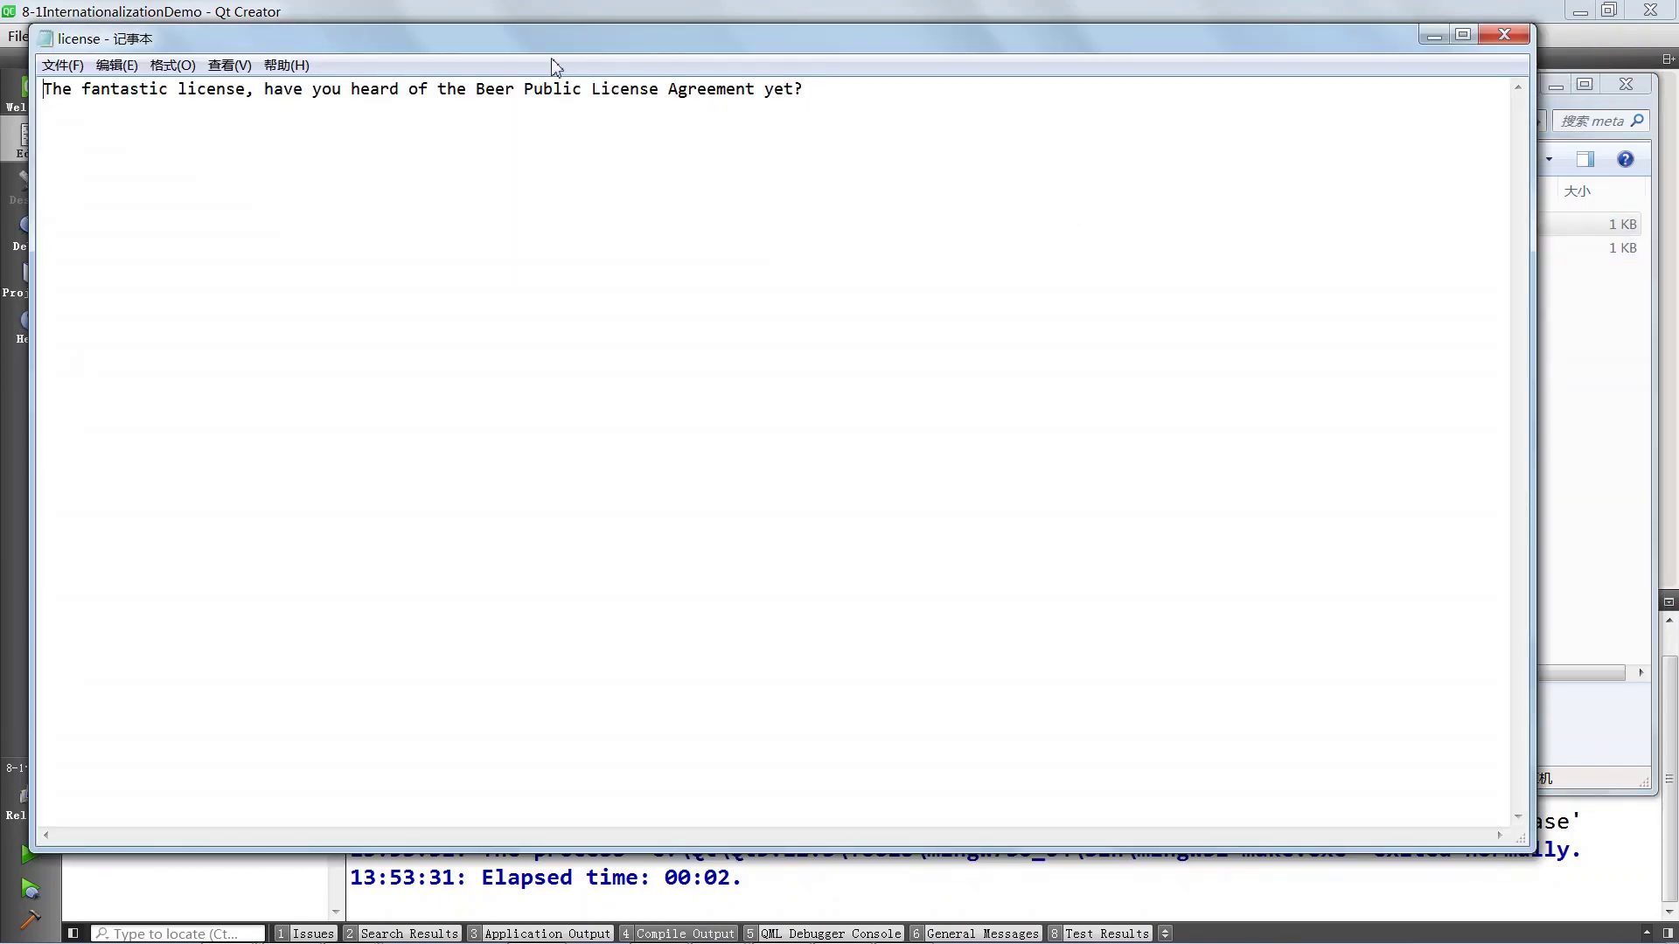
left_click_drag(538, 44, 701, 411)
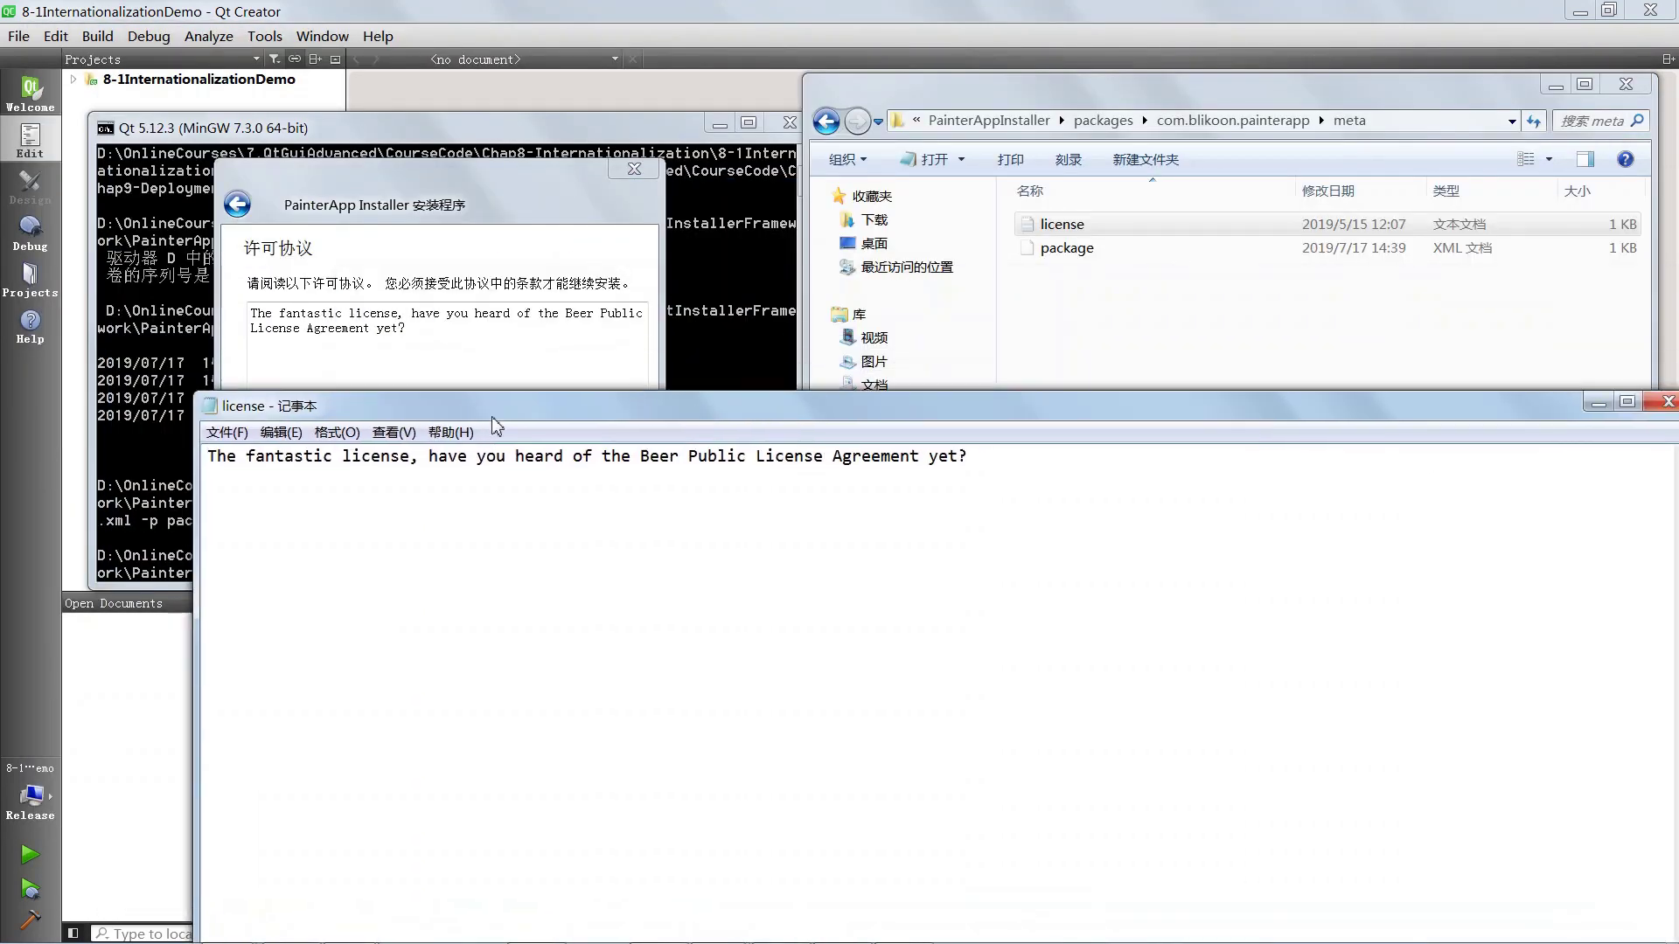
left_click_drag(226, 462, 901, 464)
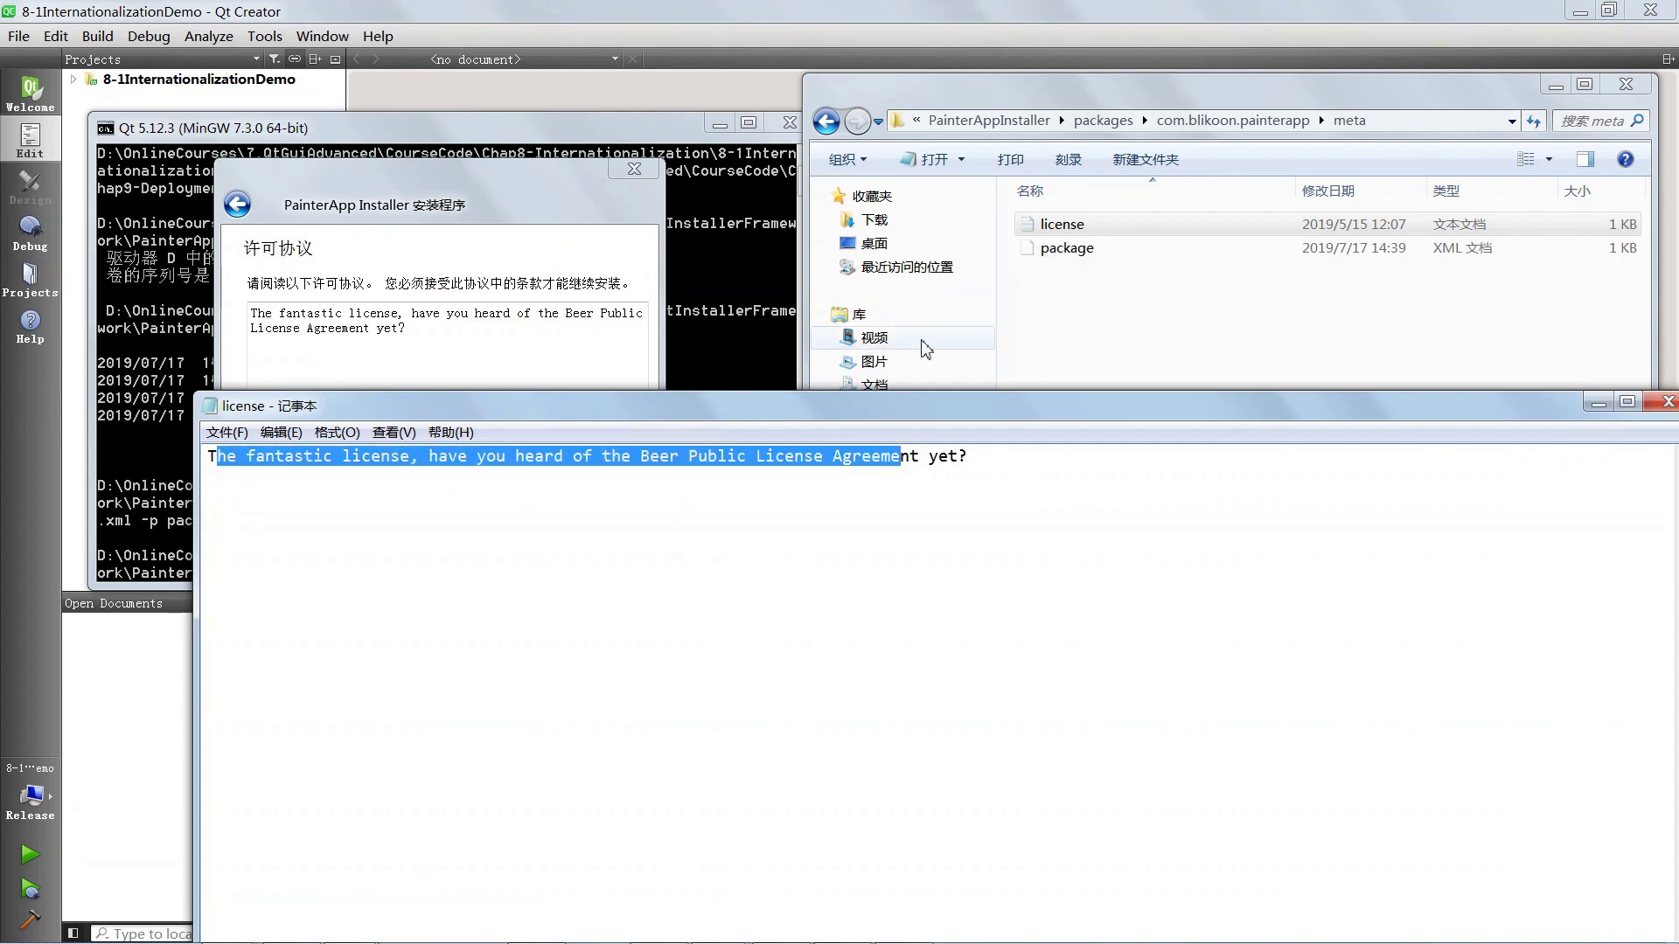
left_click_drag(1477, 412, 1377, 406)
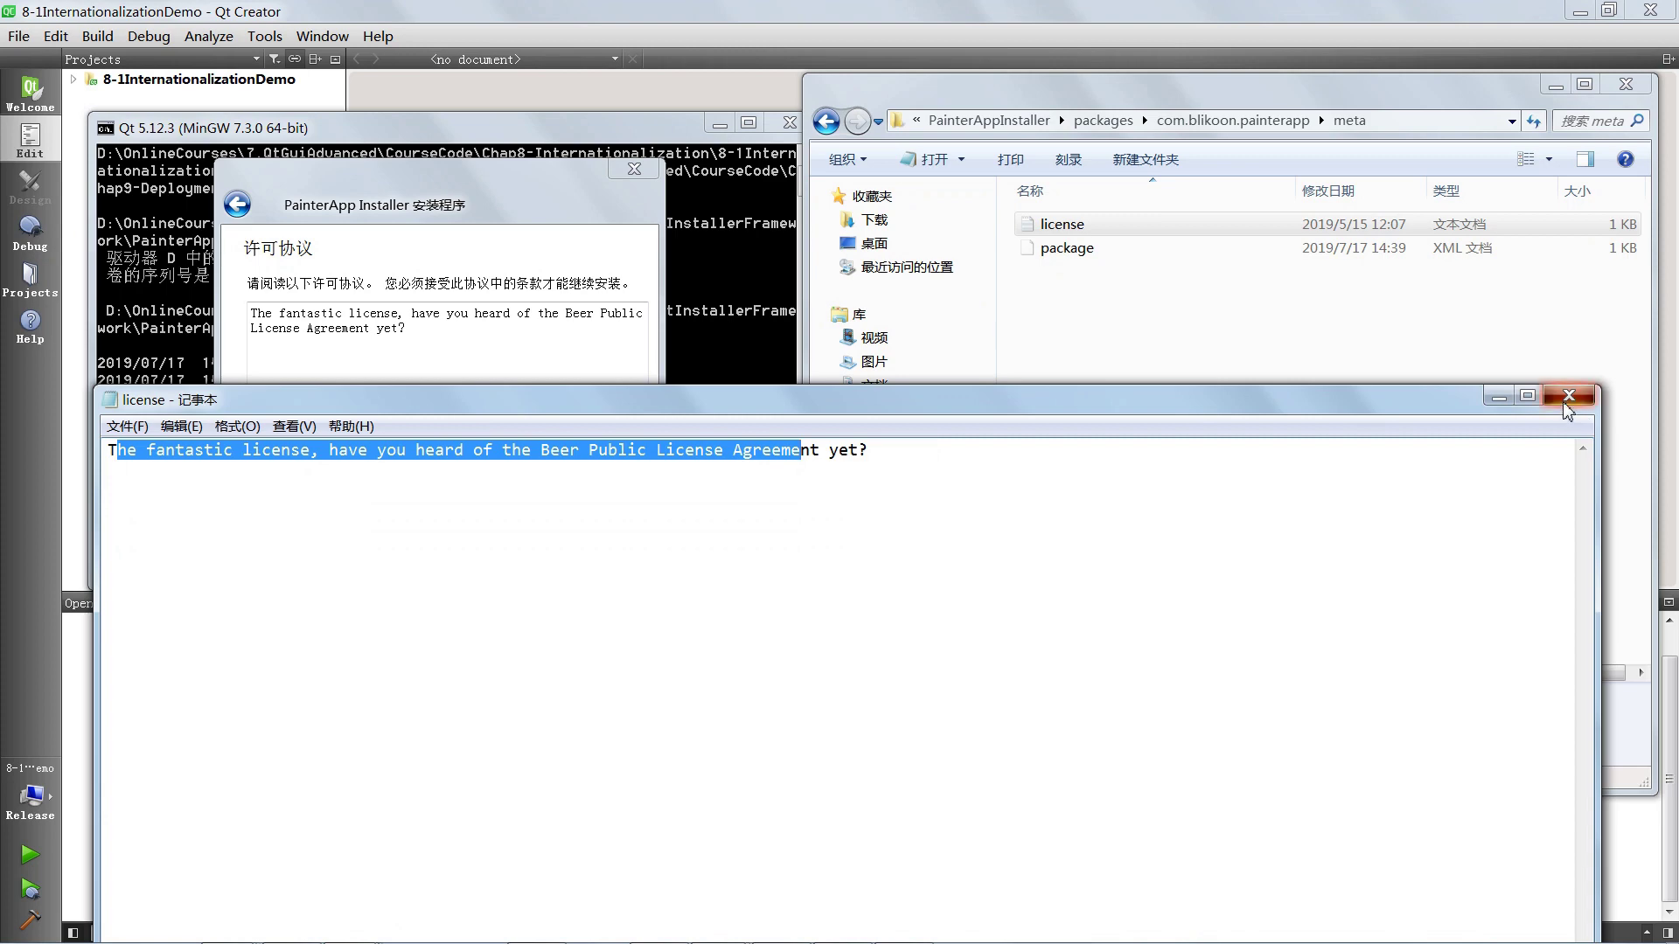
left_click(1569, 395)
left_click(826, 122)
left_click(825, 122)
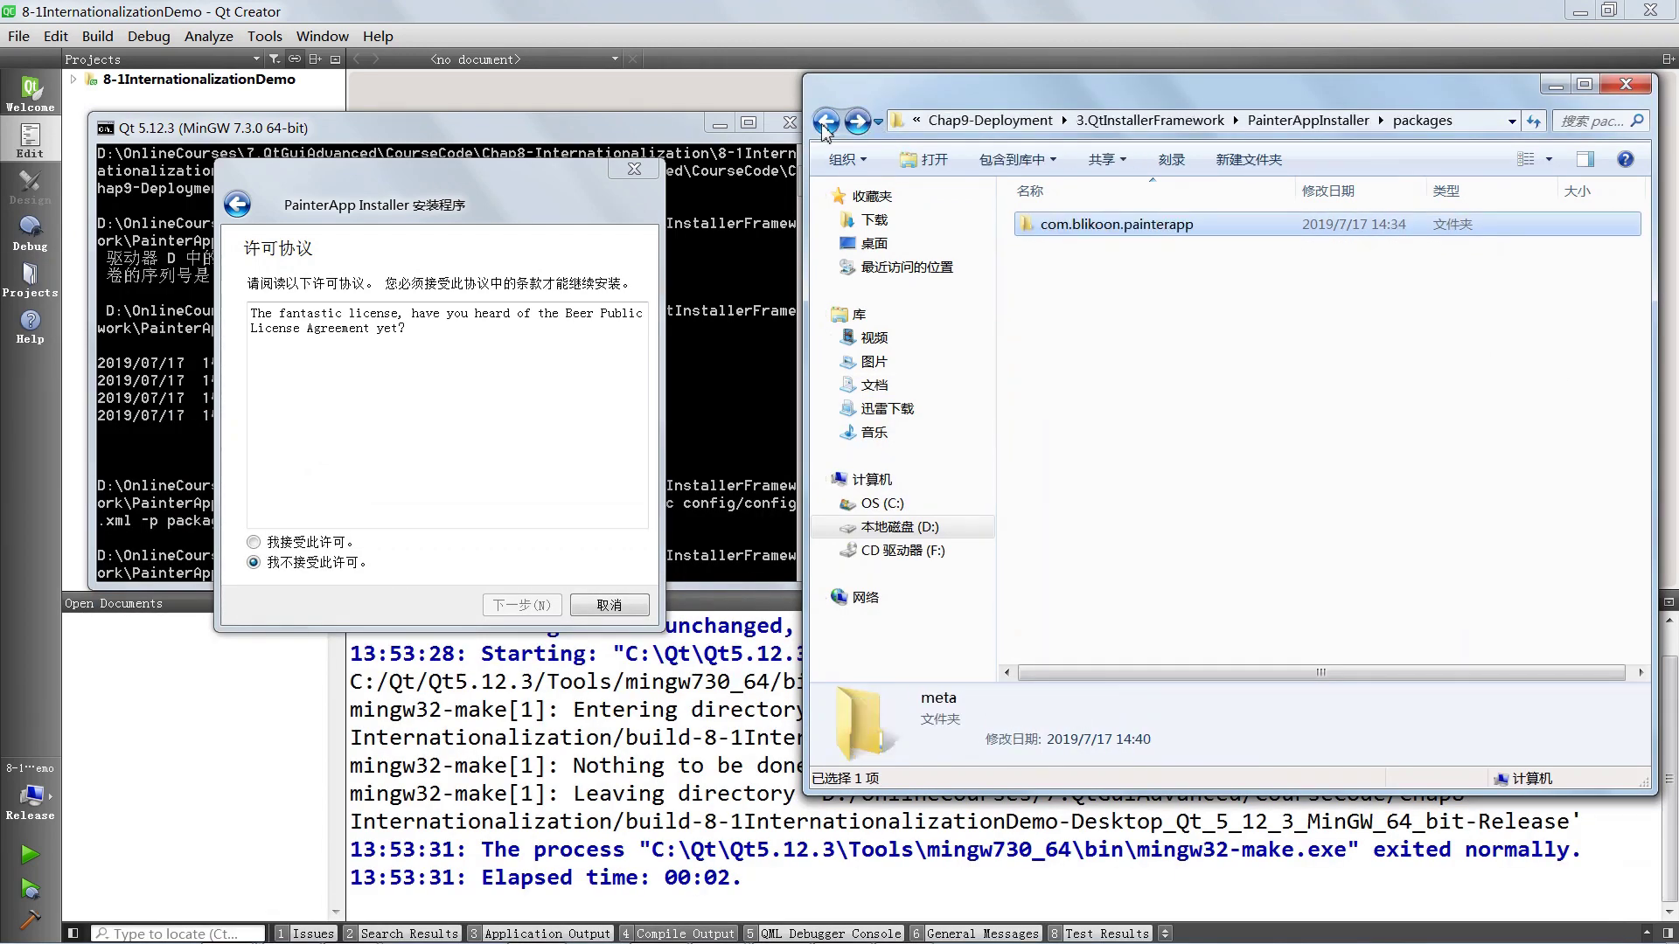
left_click(825, 123)
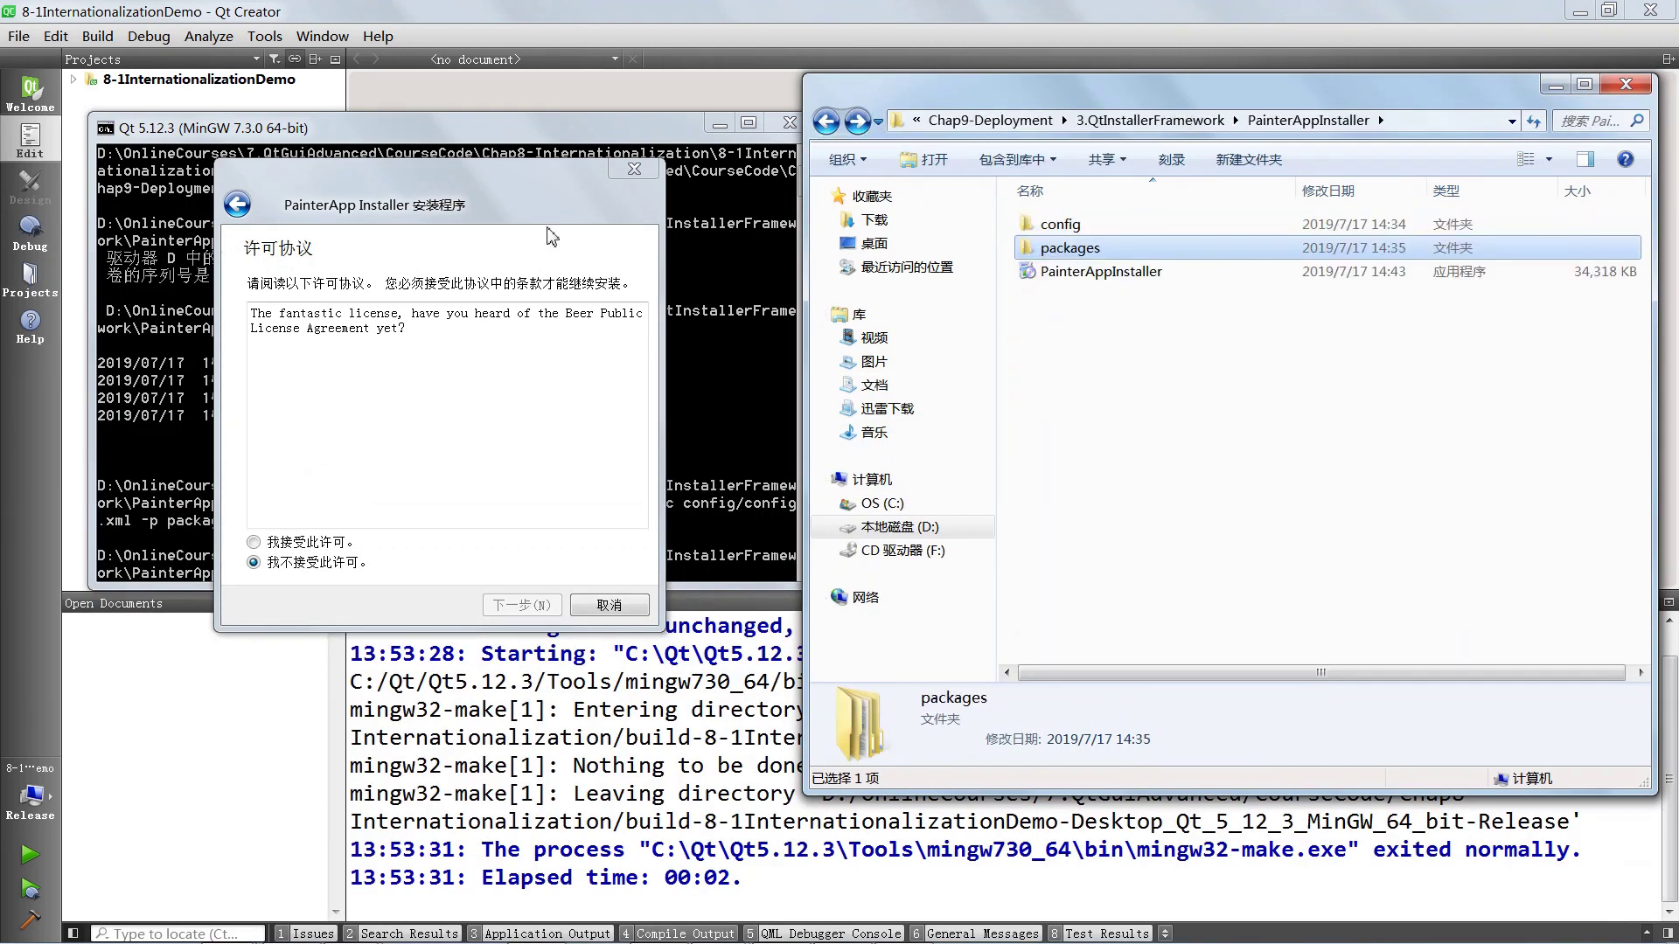
Accept the license agreement, keep PainterApp as the Start menu folder, and start the installation.
mouse_move(497, 209)
left_mouse_down()
mouse_move(1201, 179)
mouse_move(1187, 412)
left_mouse_up()
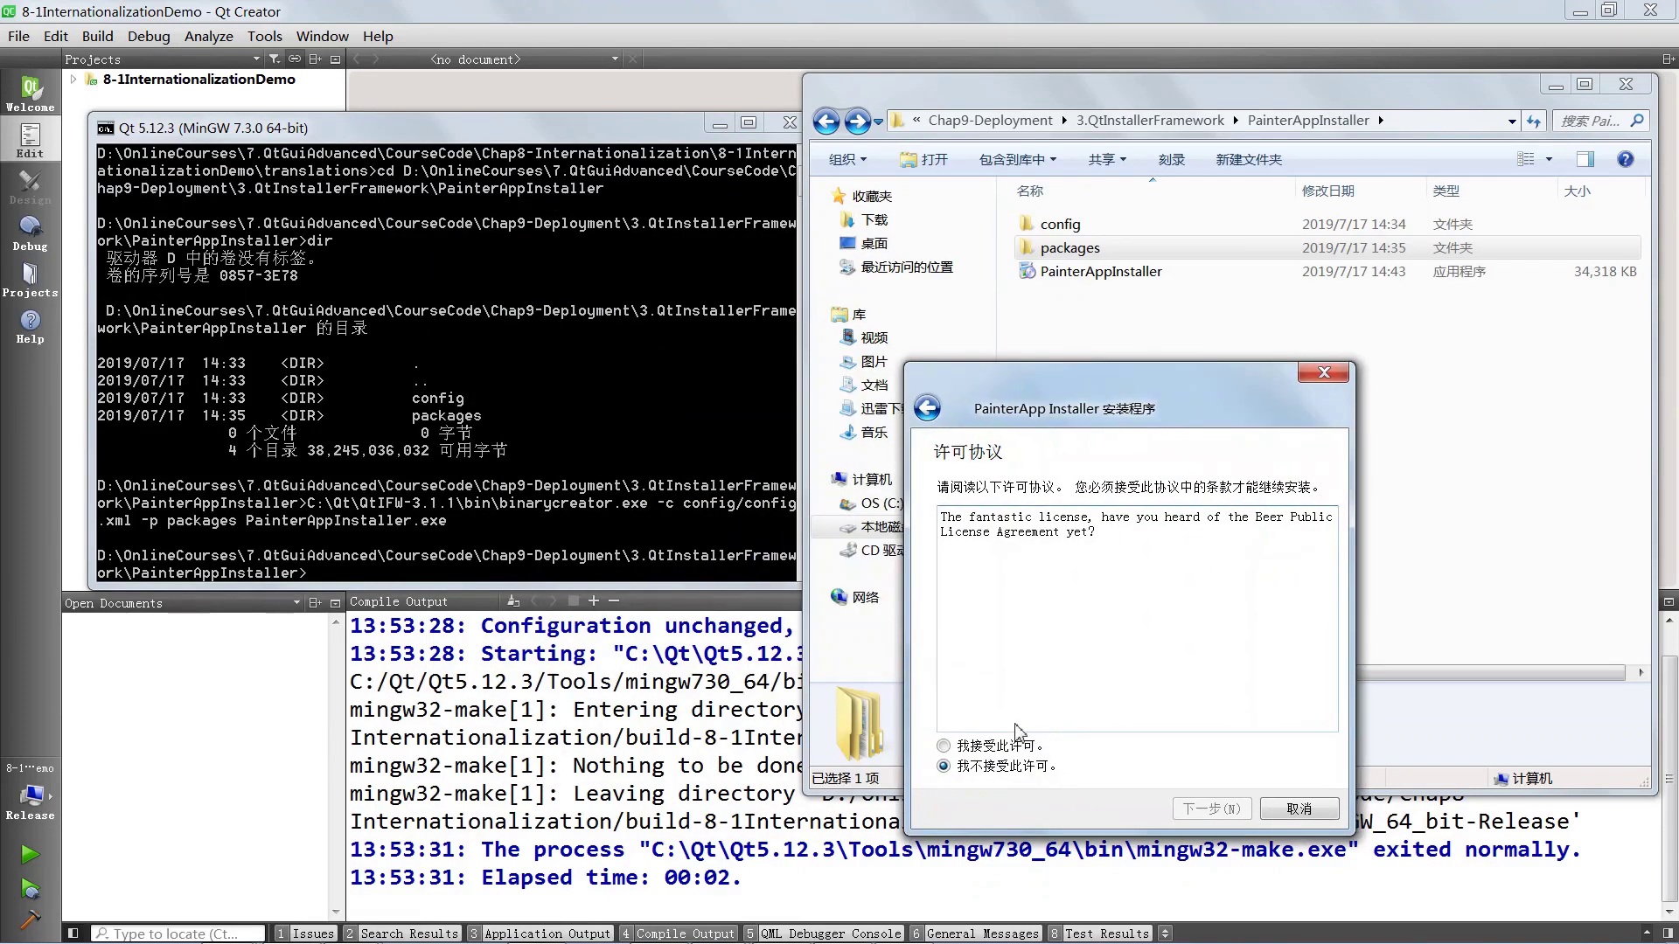
left_click(973, 746)
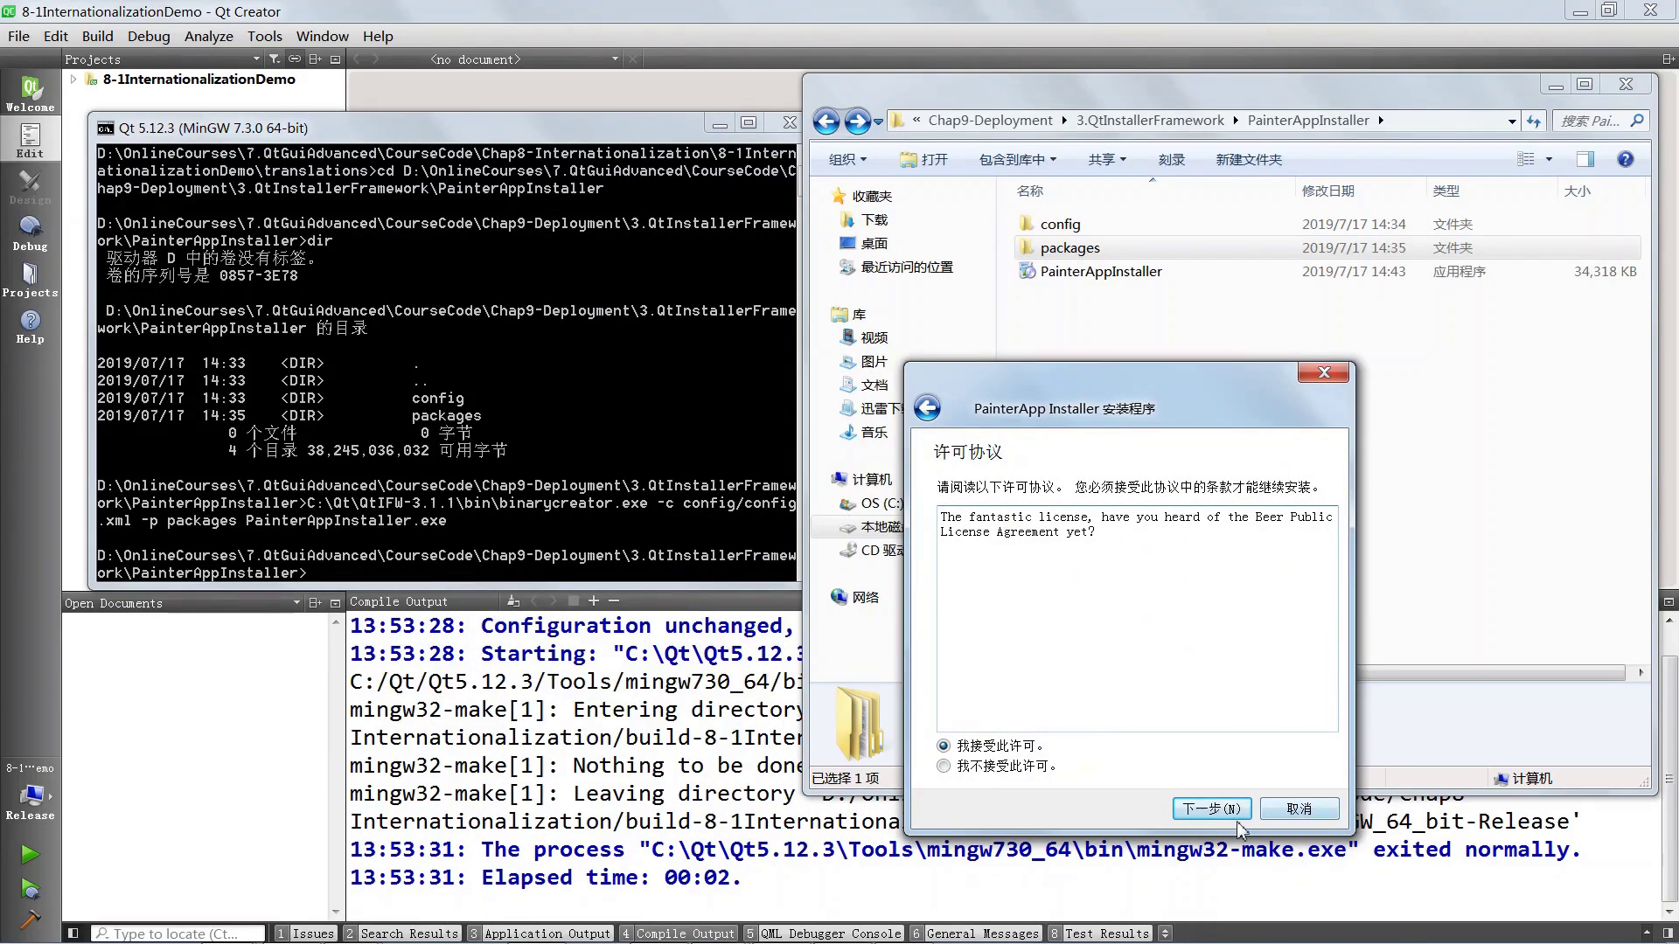
left_click(1214, 809)
scroll(1272, 719, "down", 3)
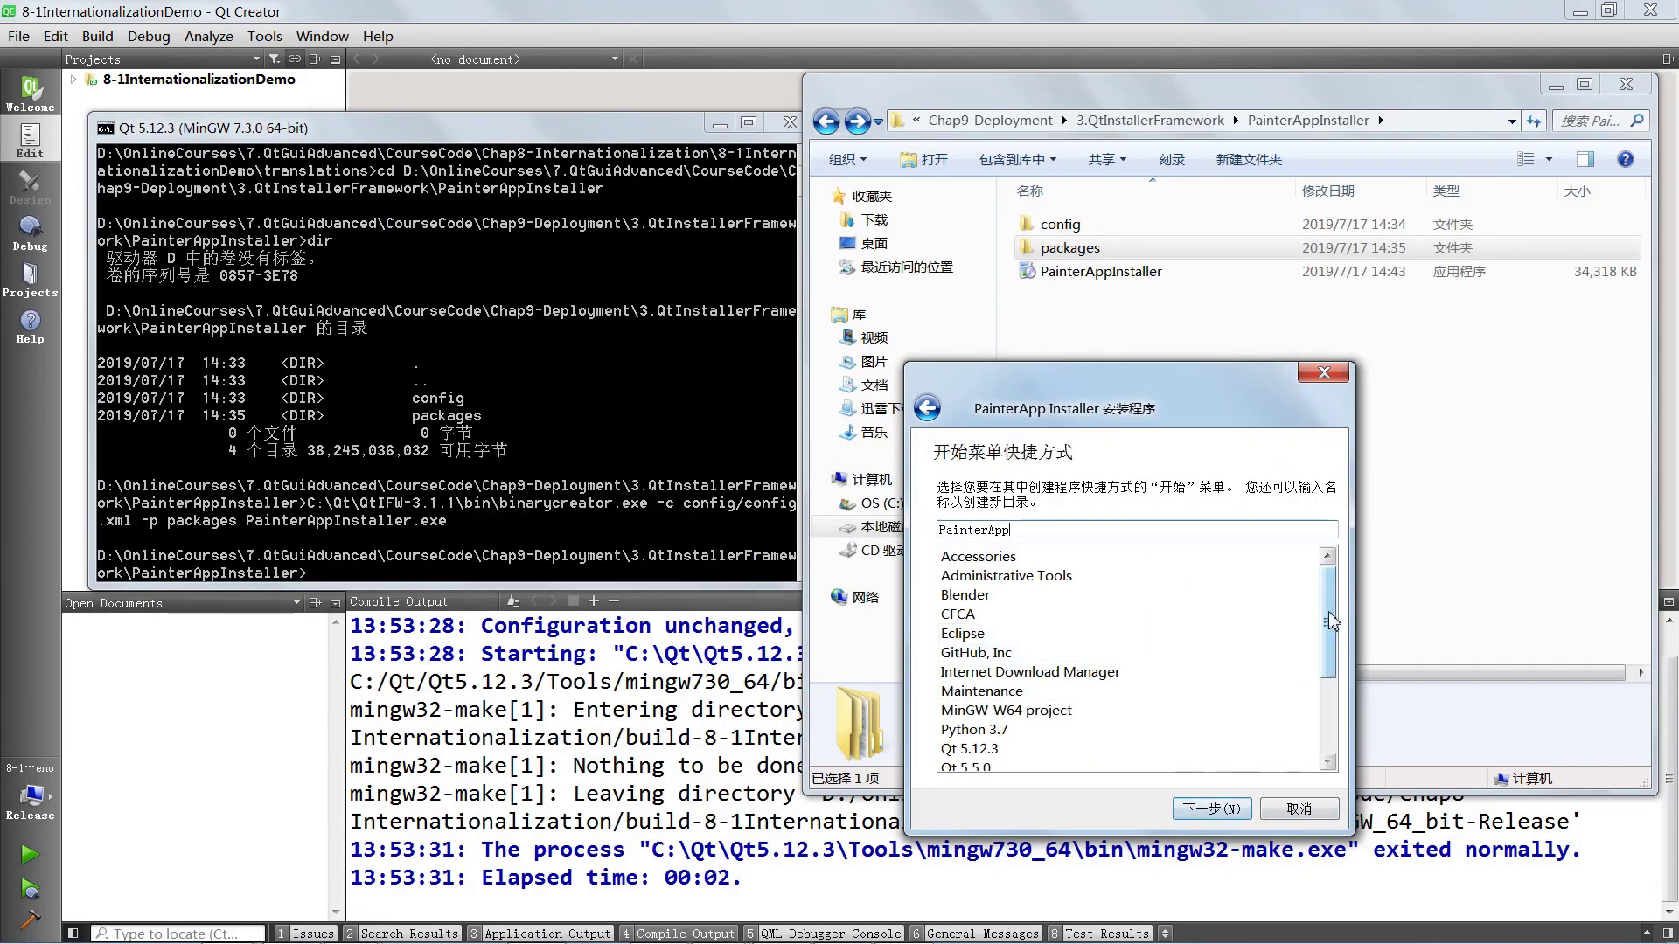
left_click(1214, 809)
left_click(1210, 811)
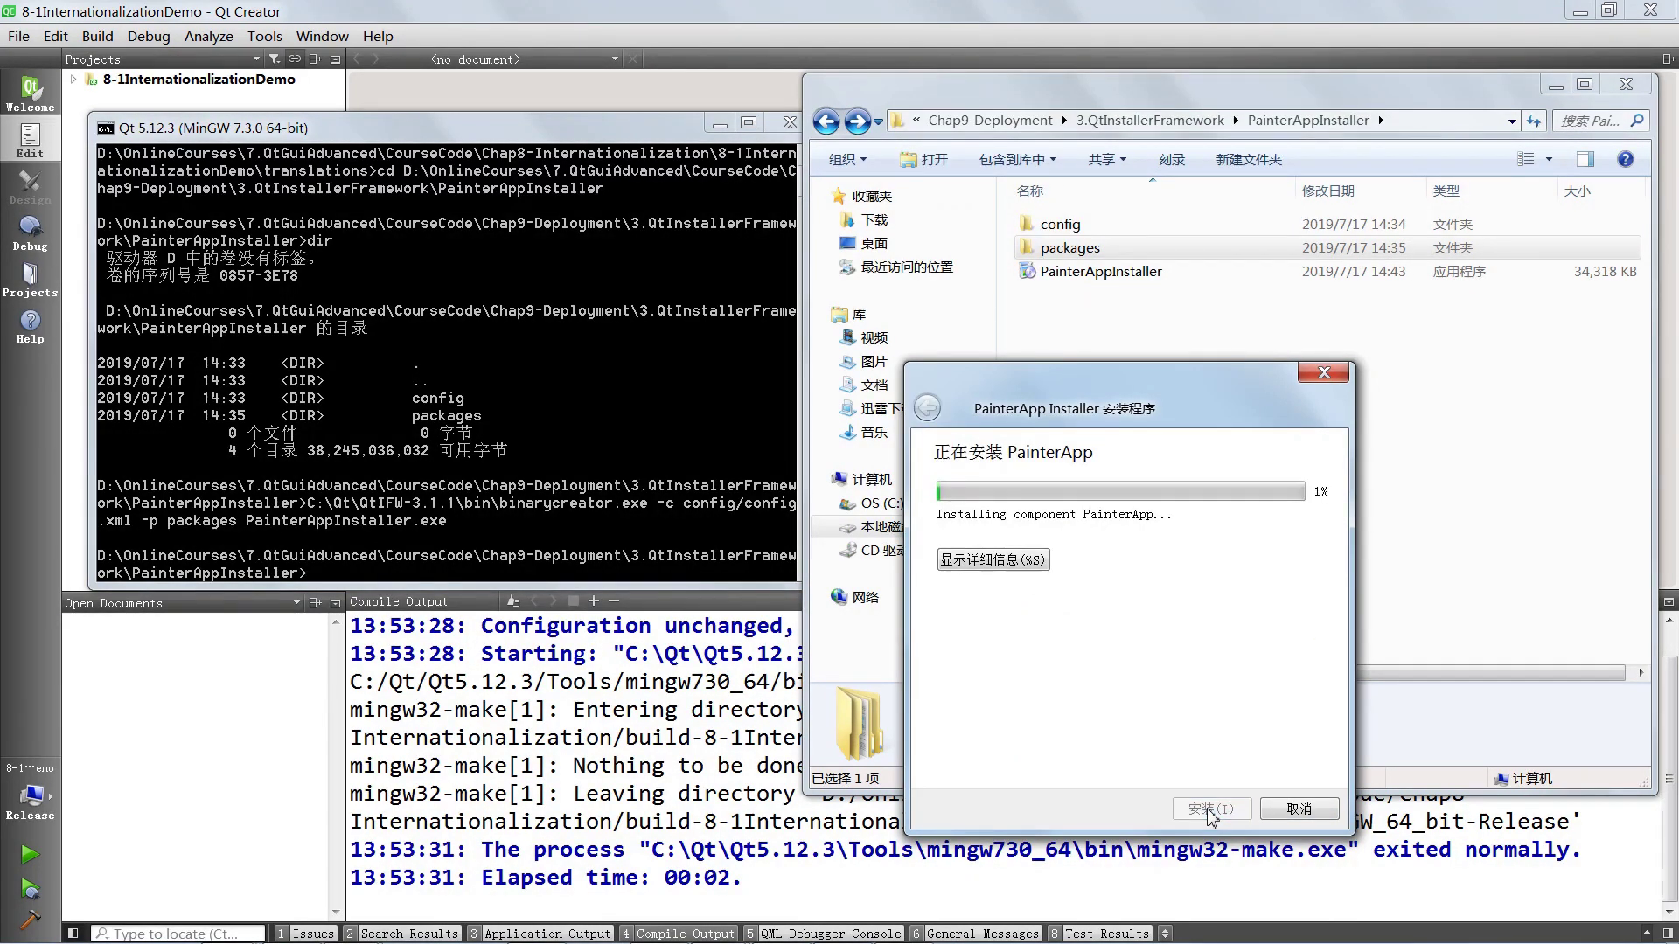
Show the installation details, then complete the wizard and exit the installer.
left_click(993, 560)
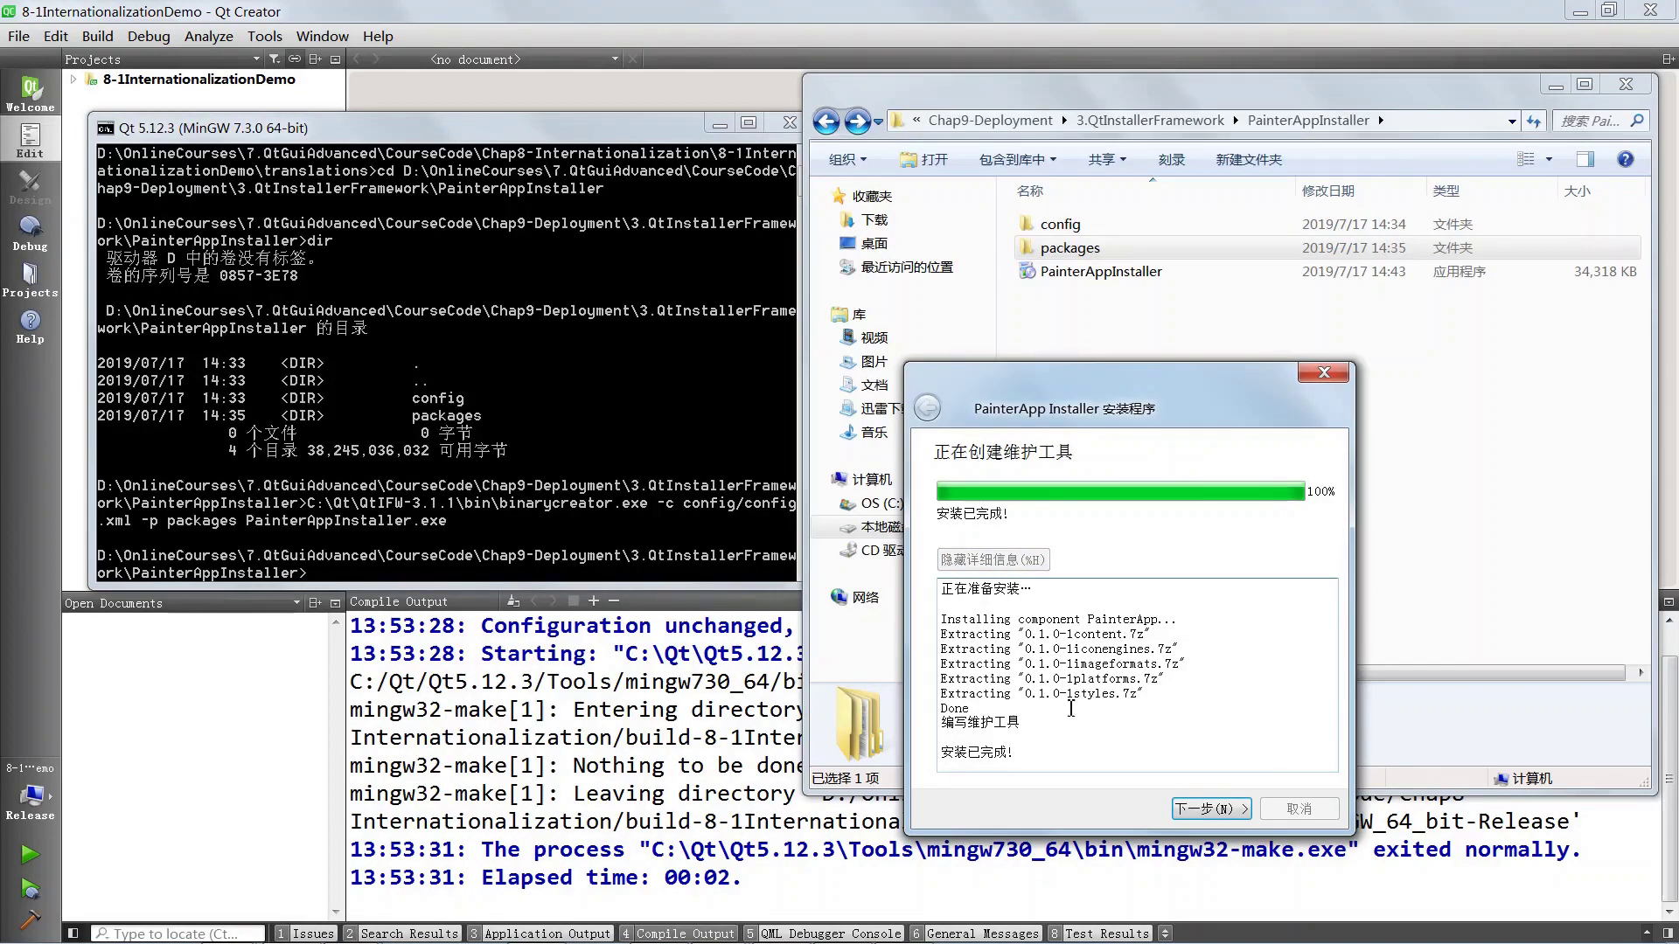
left_click(1212, 812)
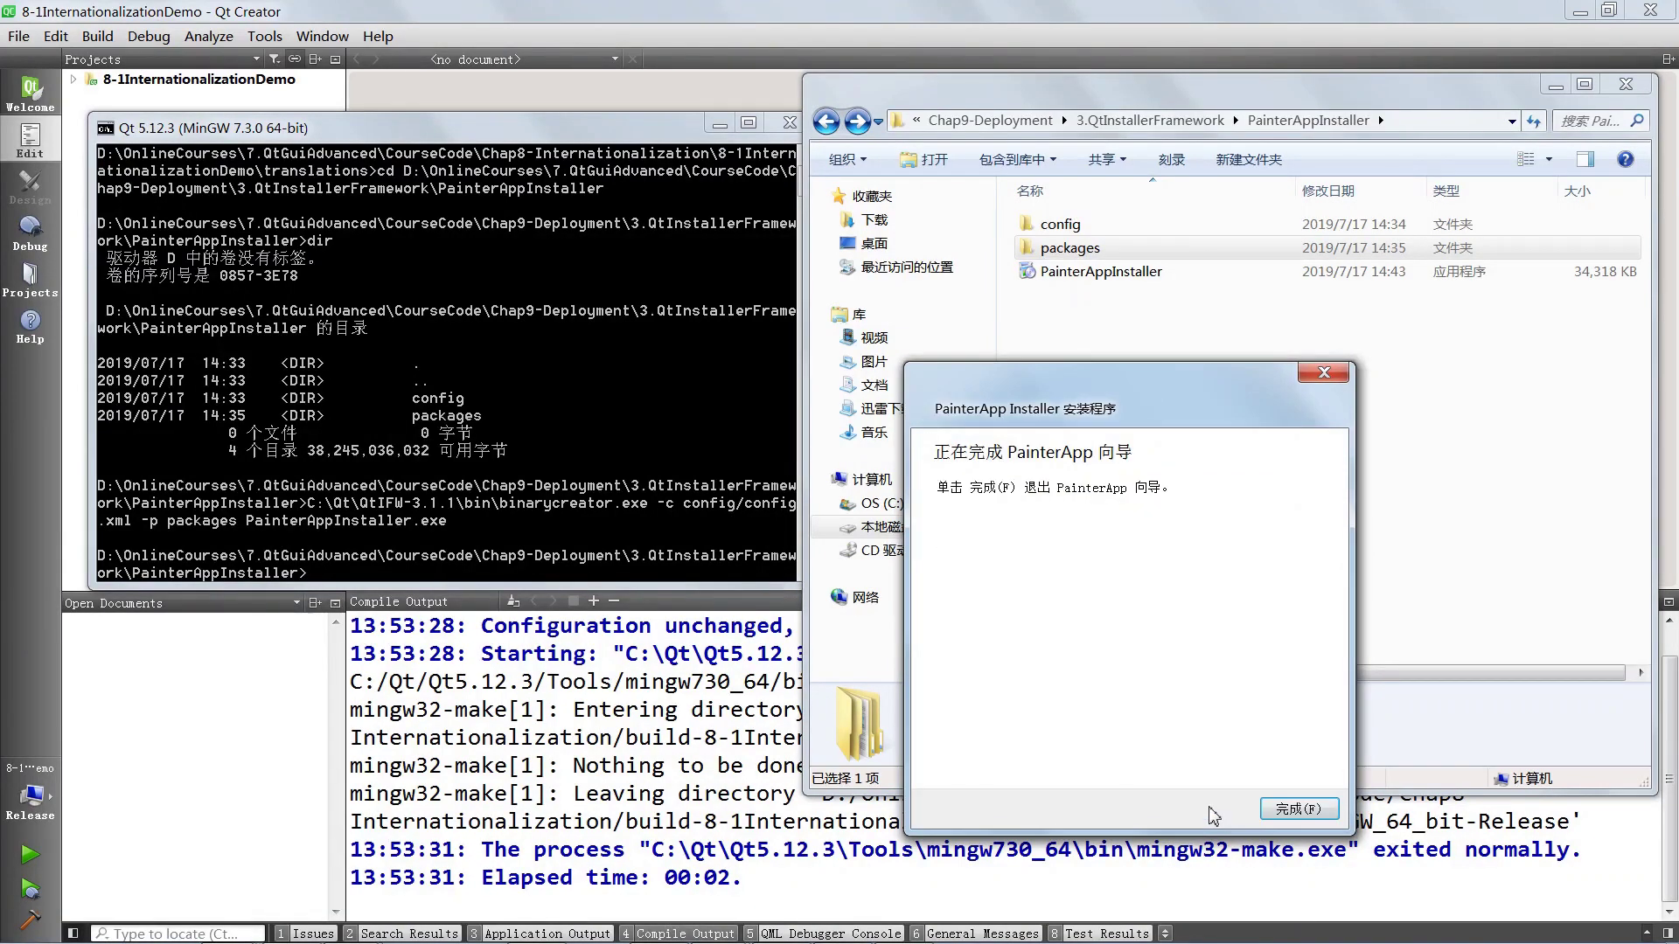
left_click(1299, 809)
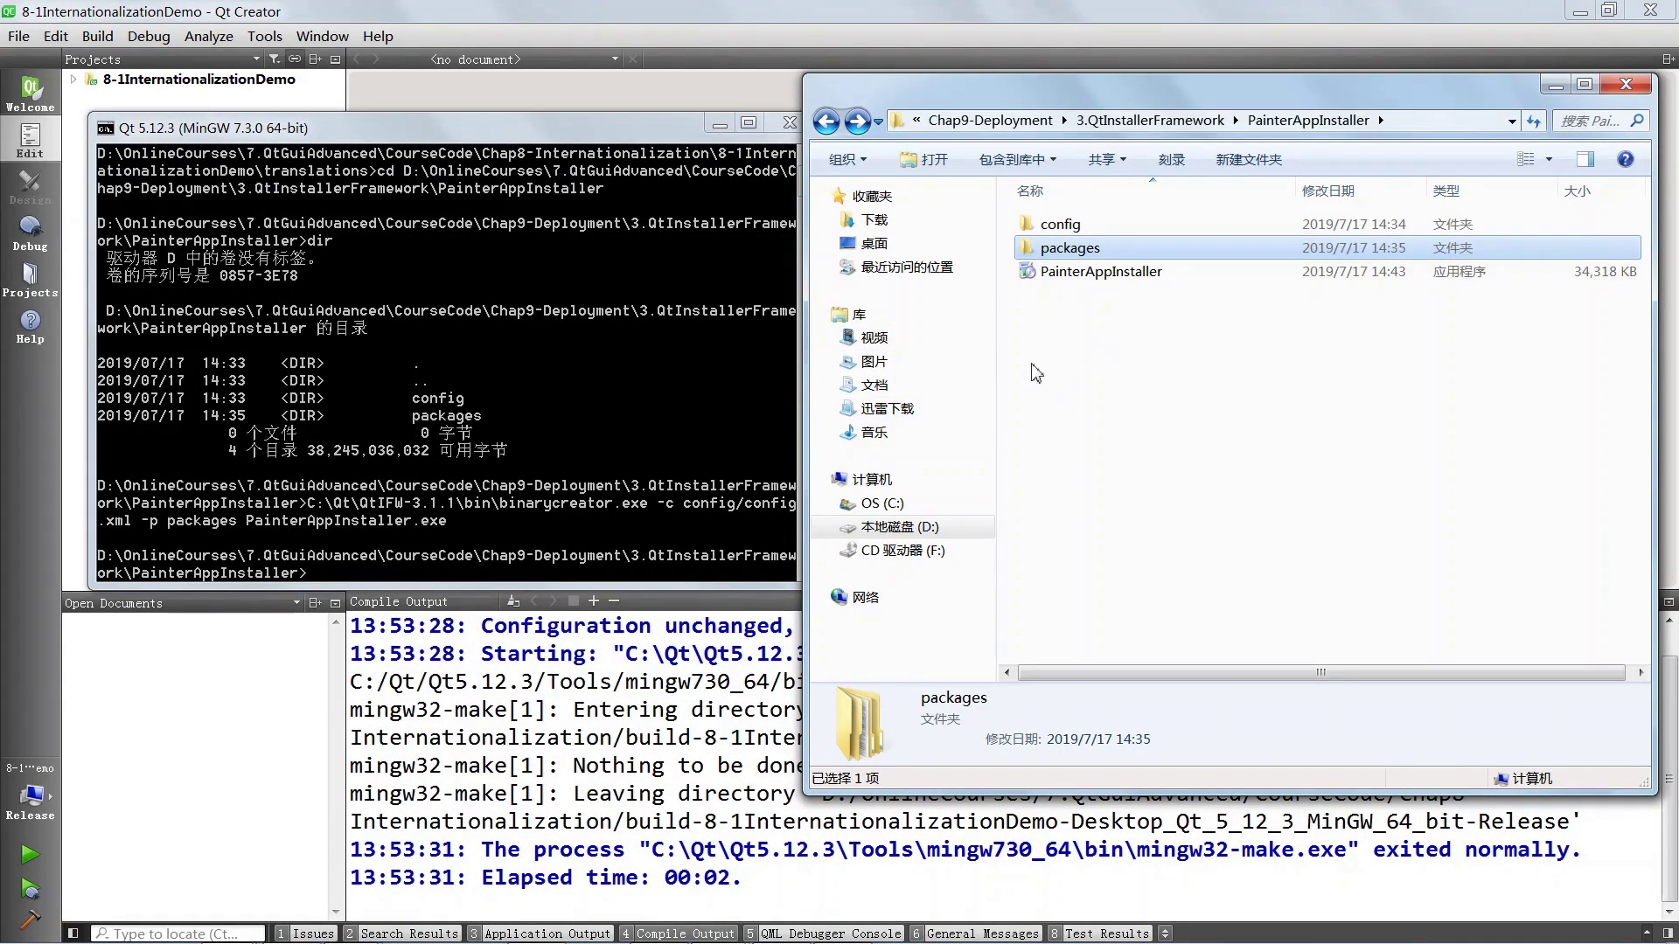
Open C:\PainterApp in a new folder window and examine the installed files, including maintenancetool.
left_click(17, 934)
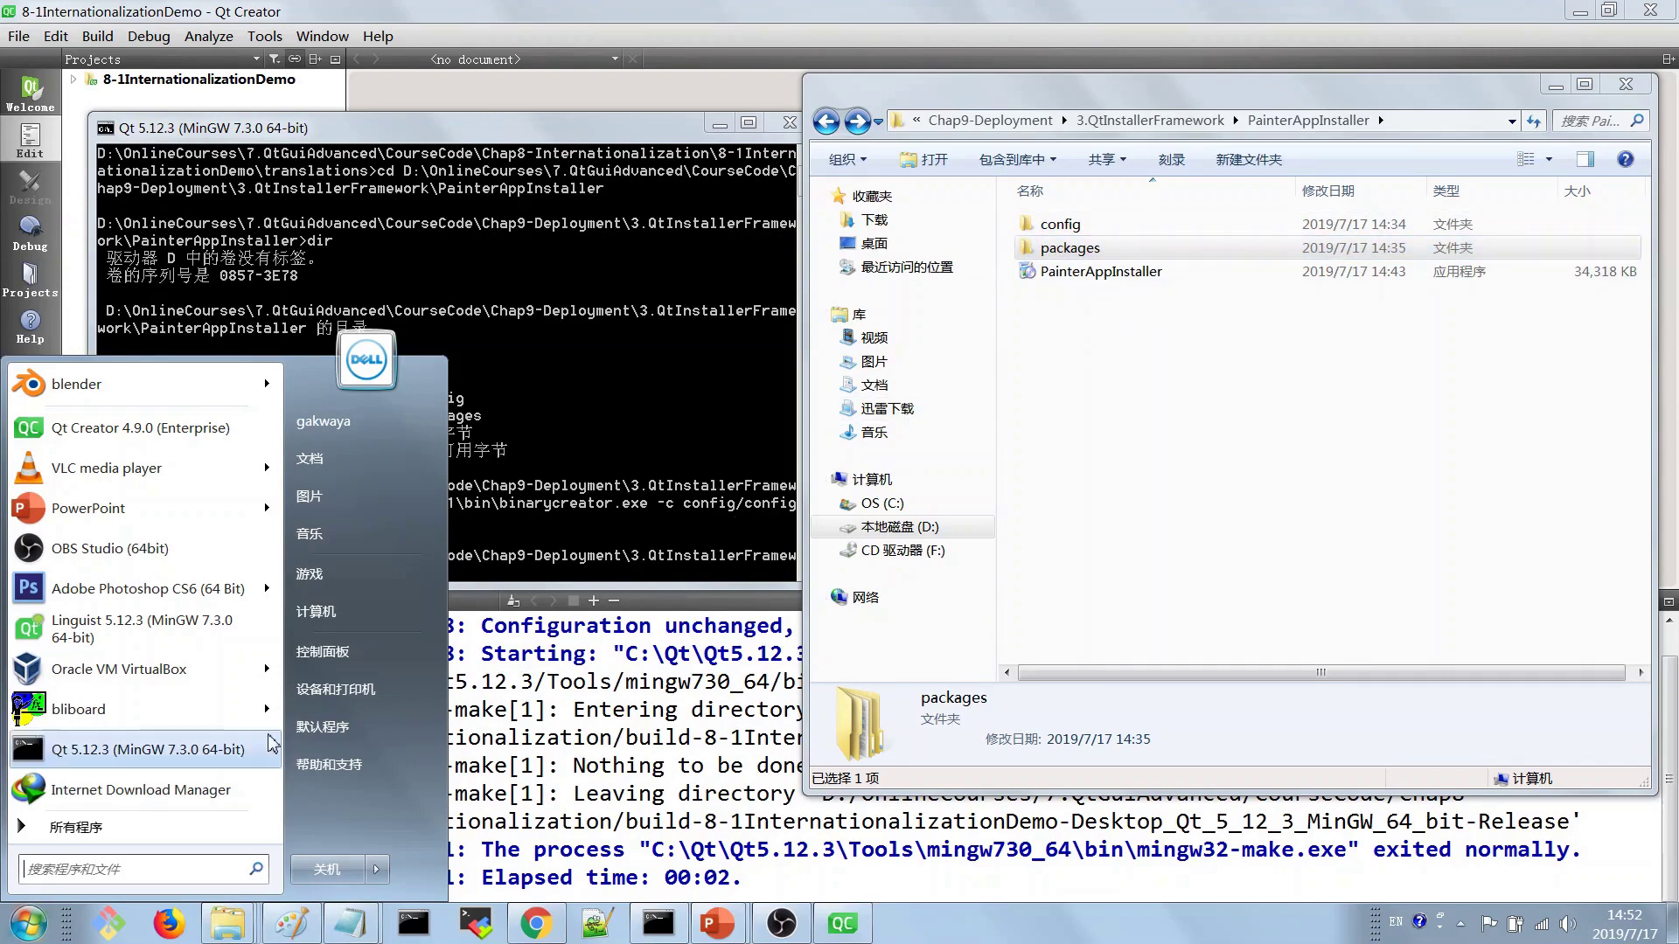
left_click(339, 615)
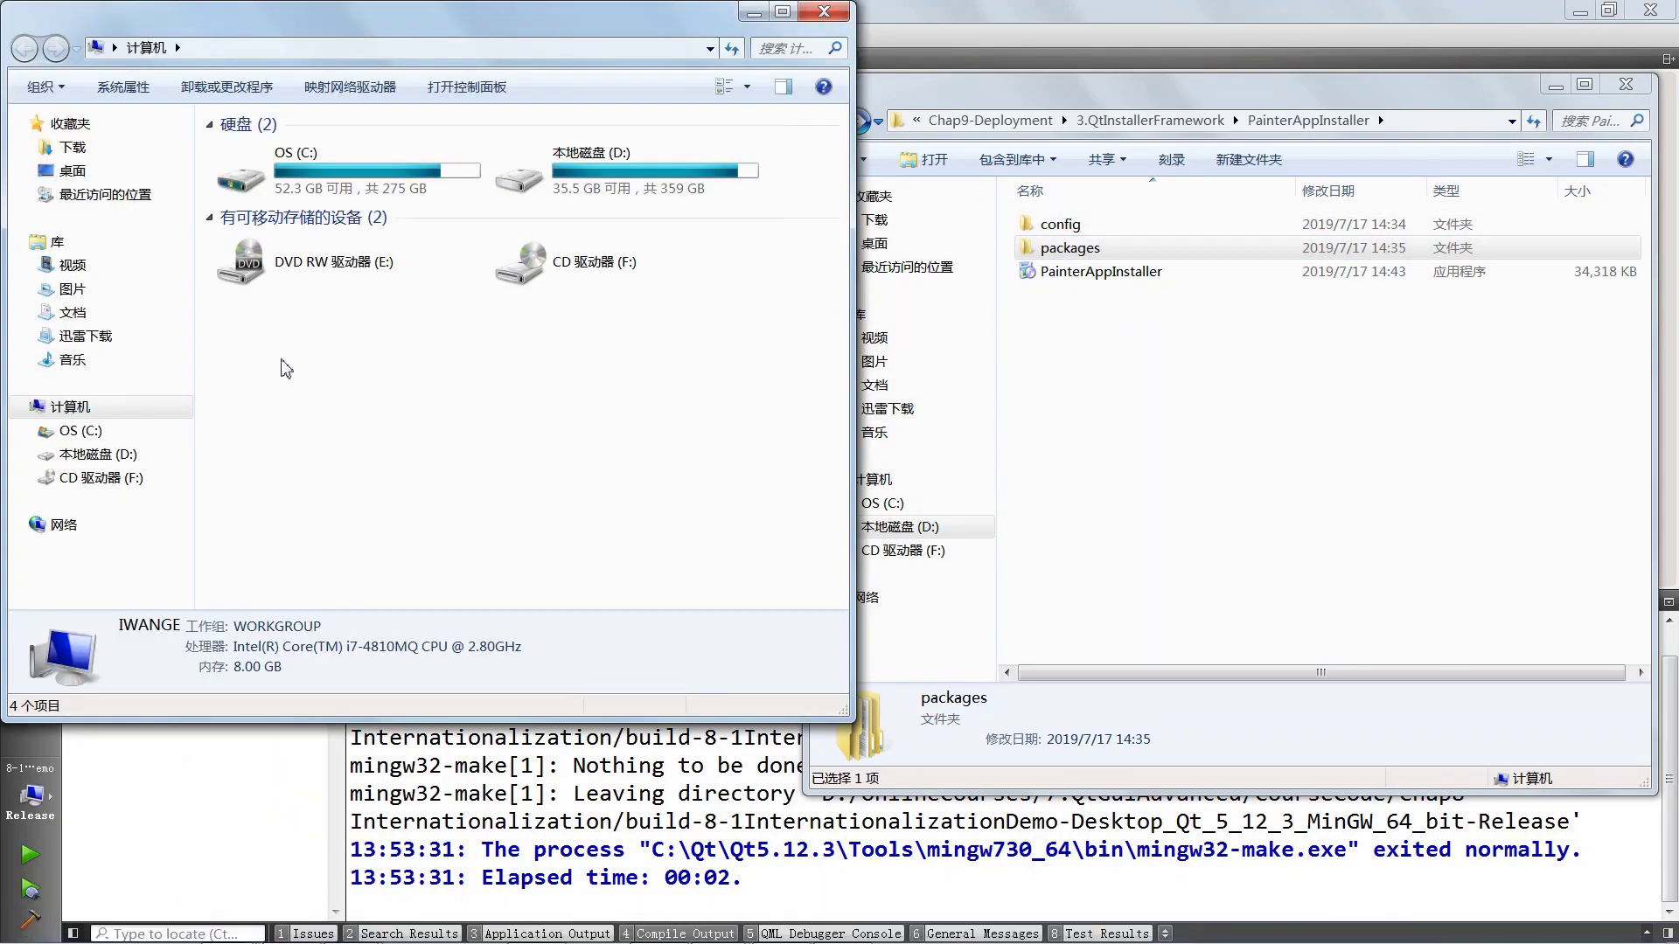
double_click(297, 175)
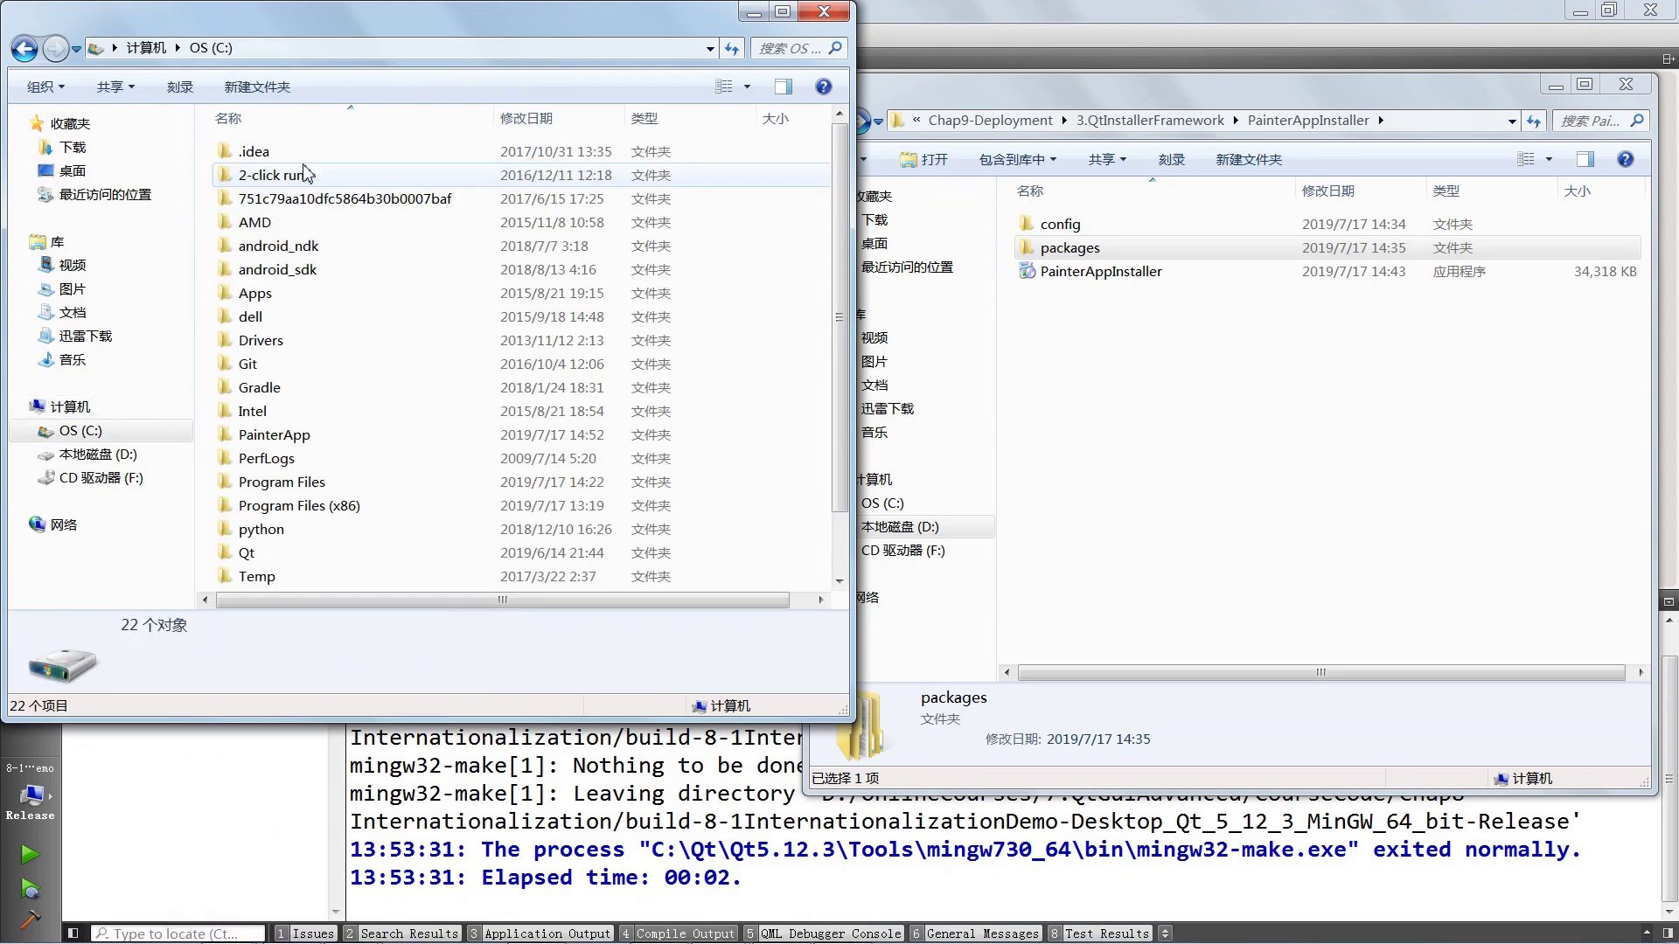
double_click(280, 435)
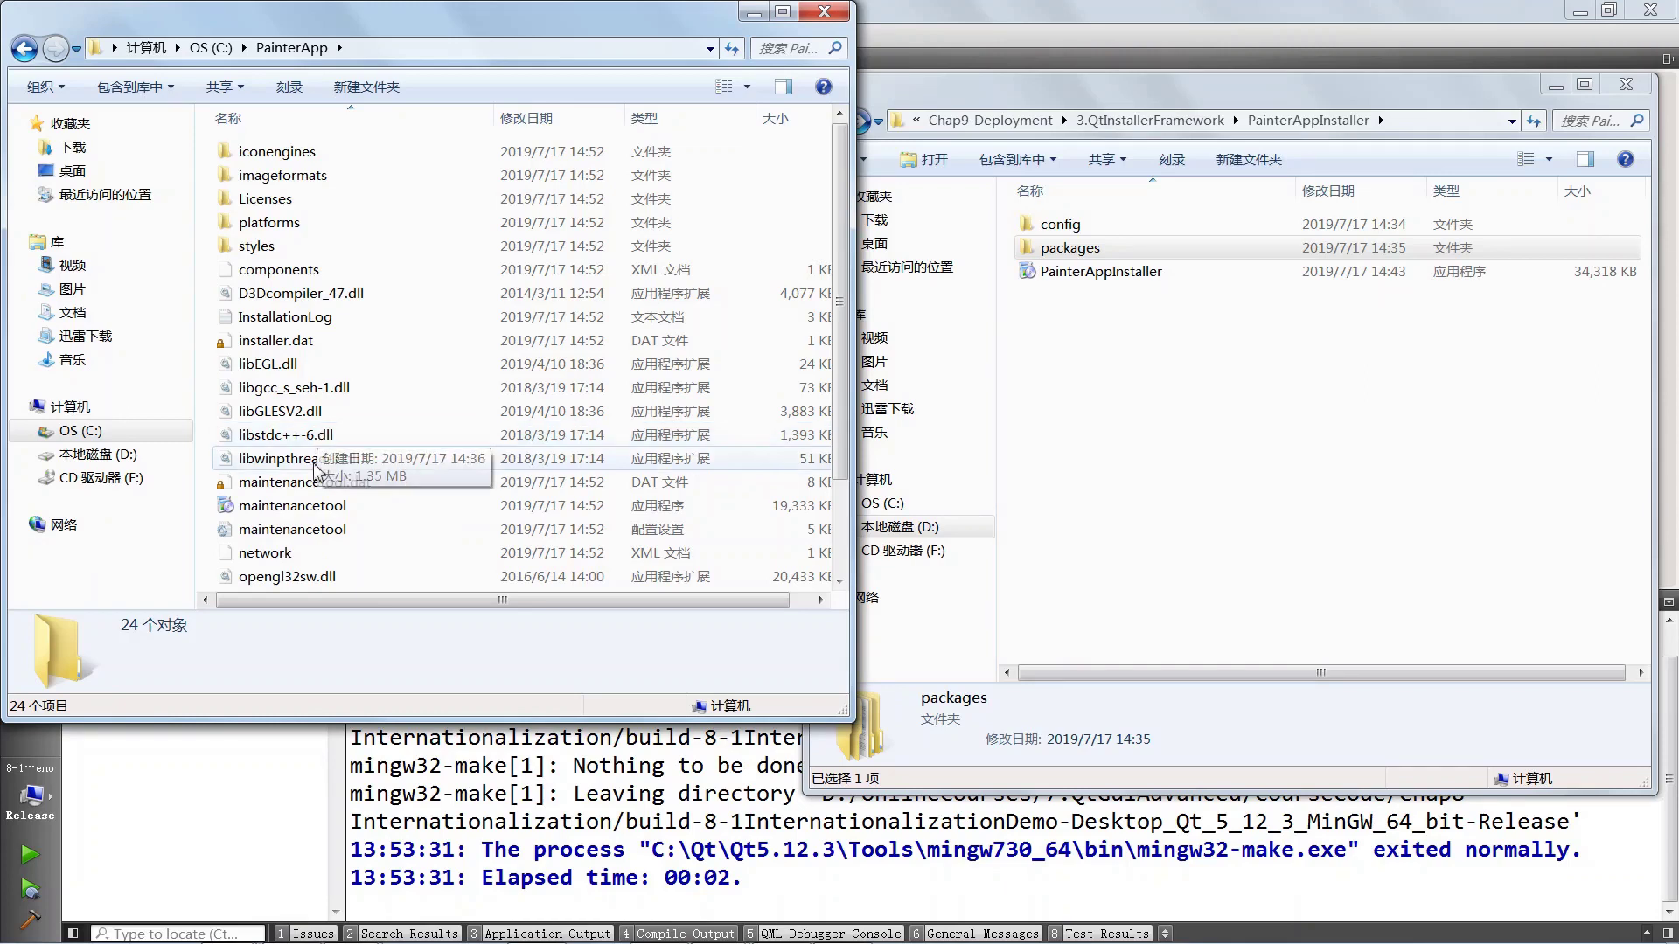
left_click(280, 505)
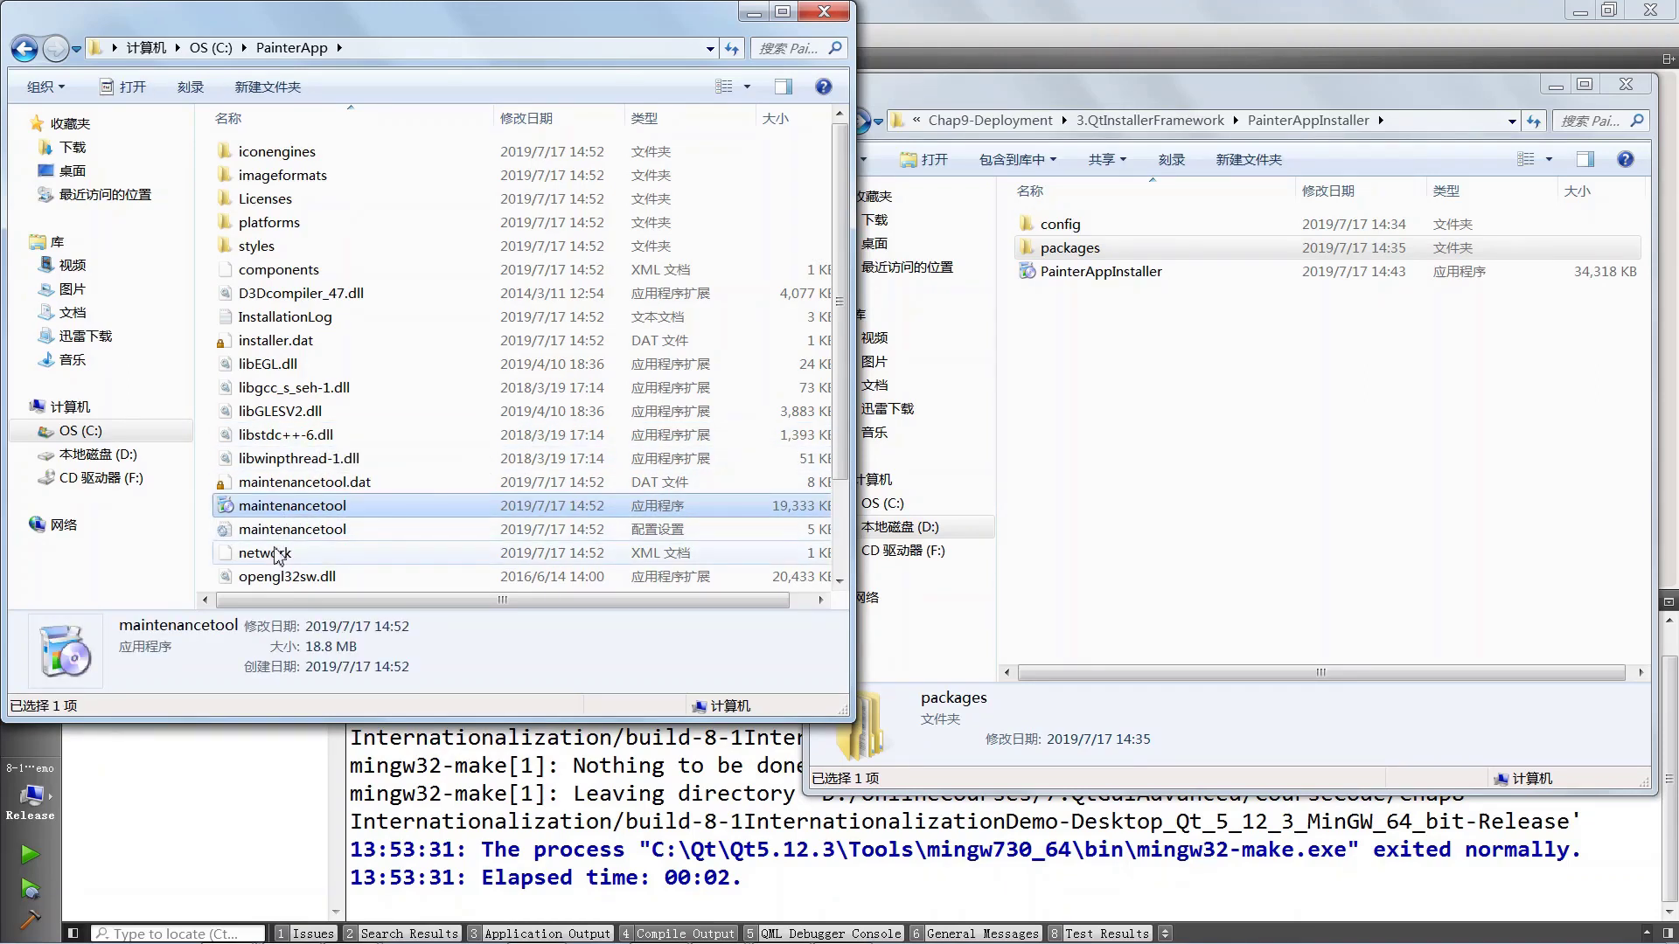
left_click(289, 458)
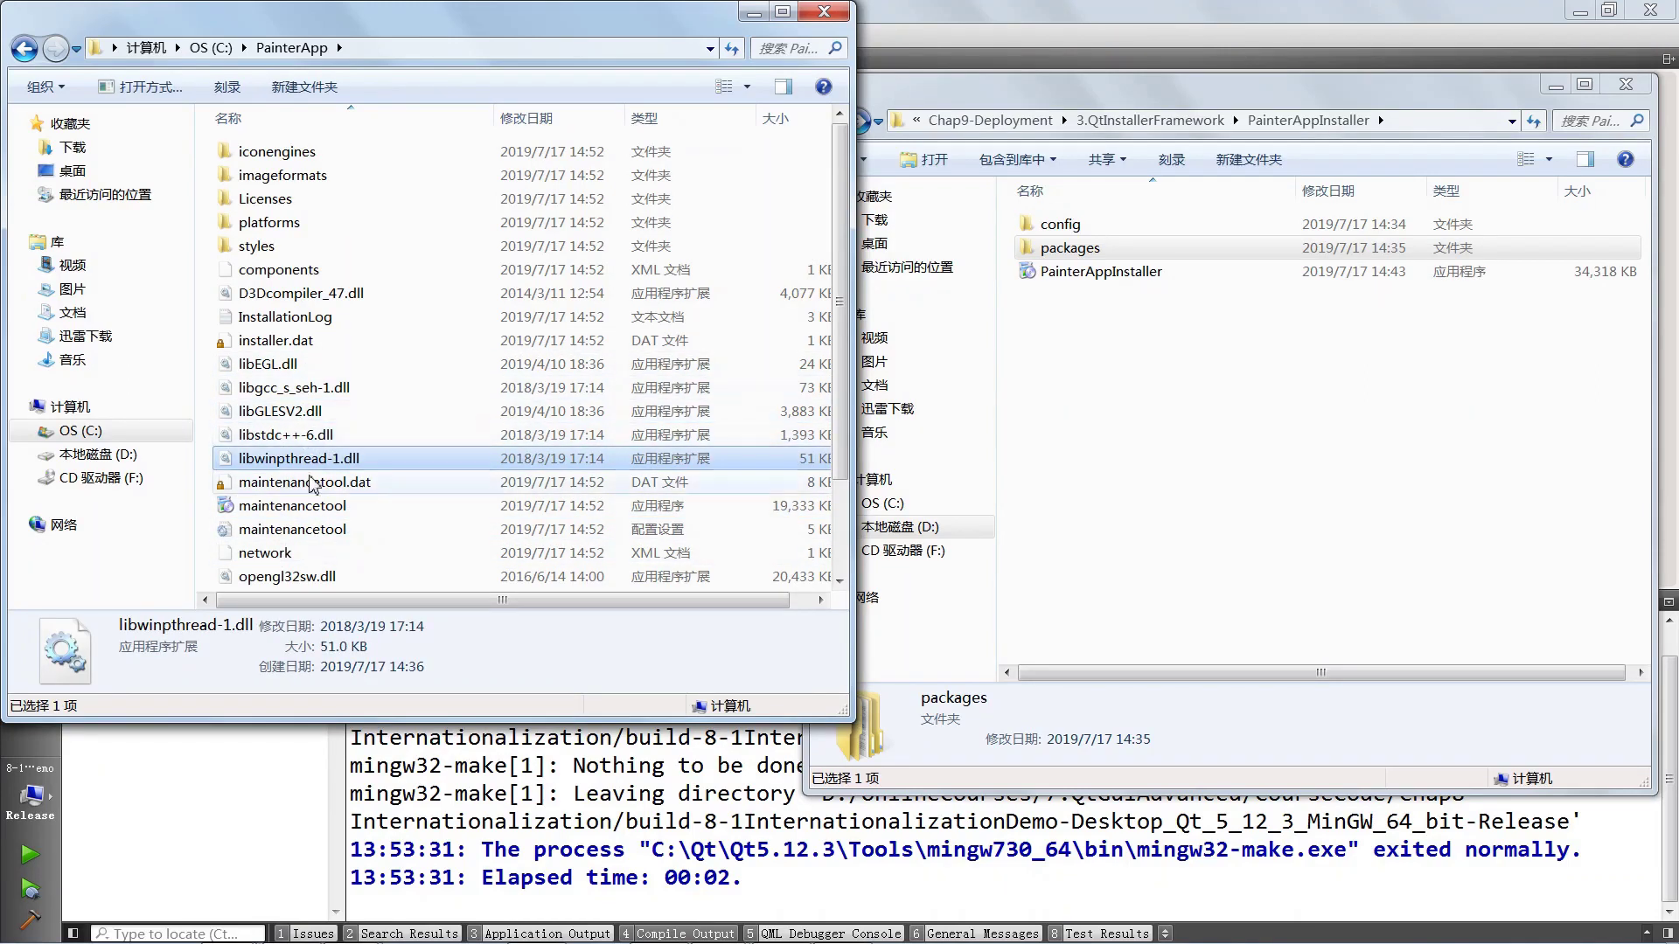
Launch the installed PainterApp application from its folder to check that it runs, and close it.
scroll(335, 468, "down", 2)
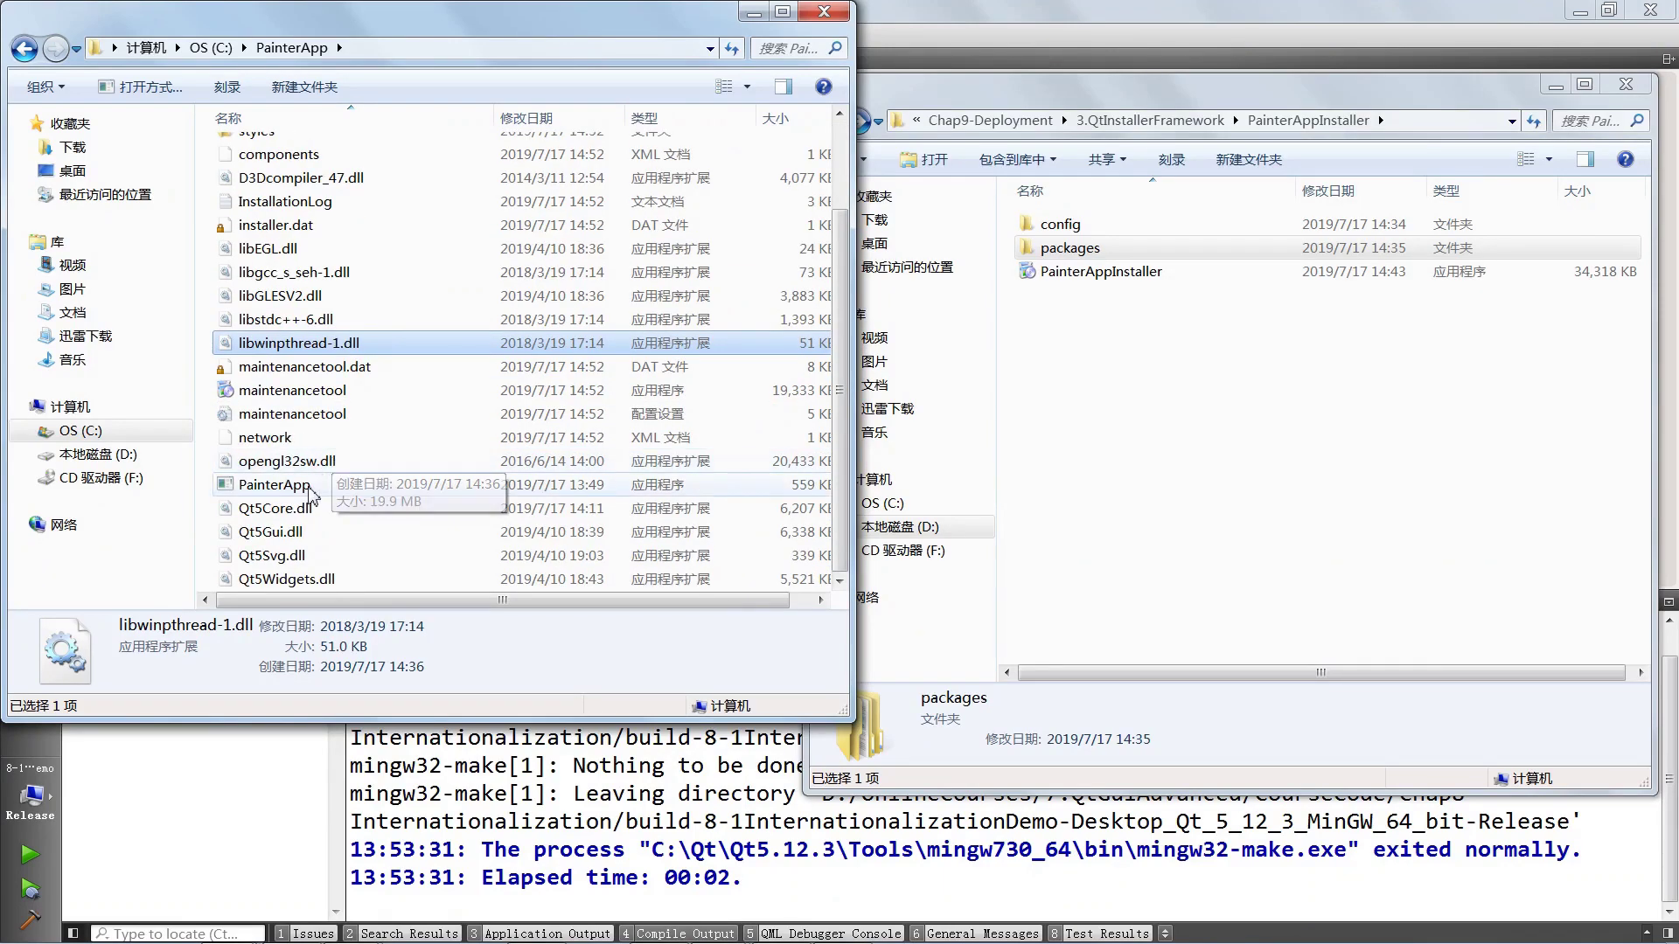
left_click(308, 492)
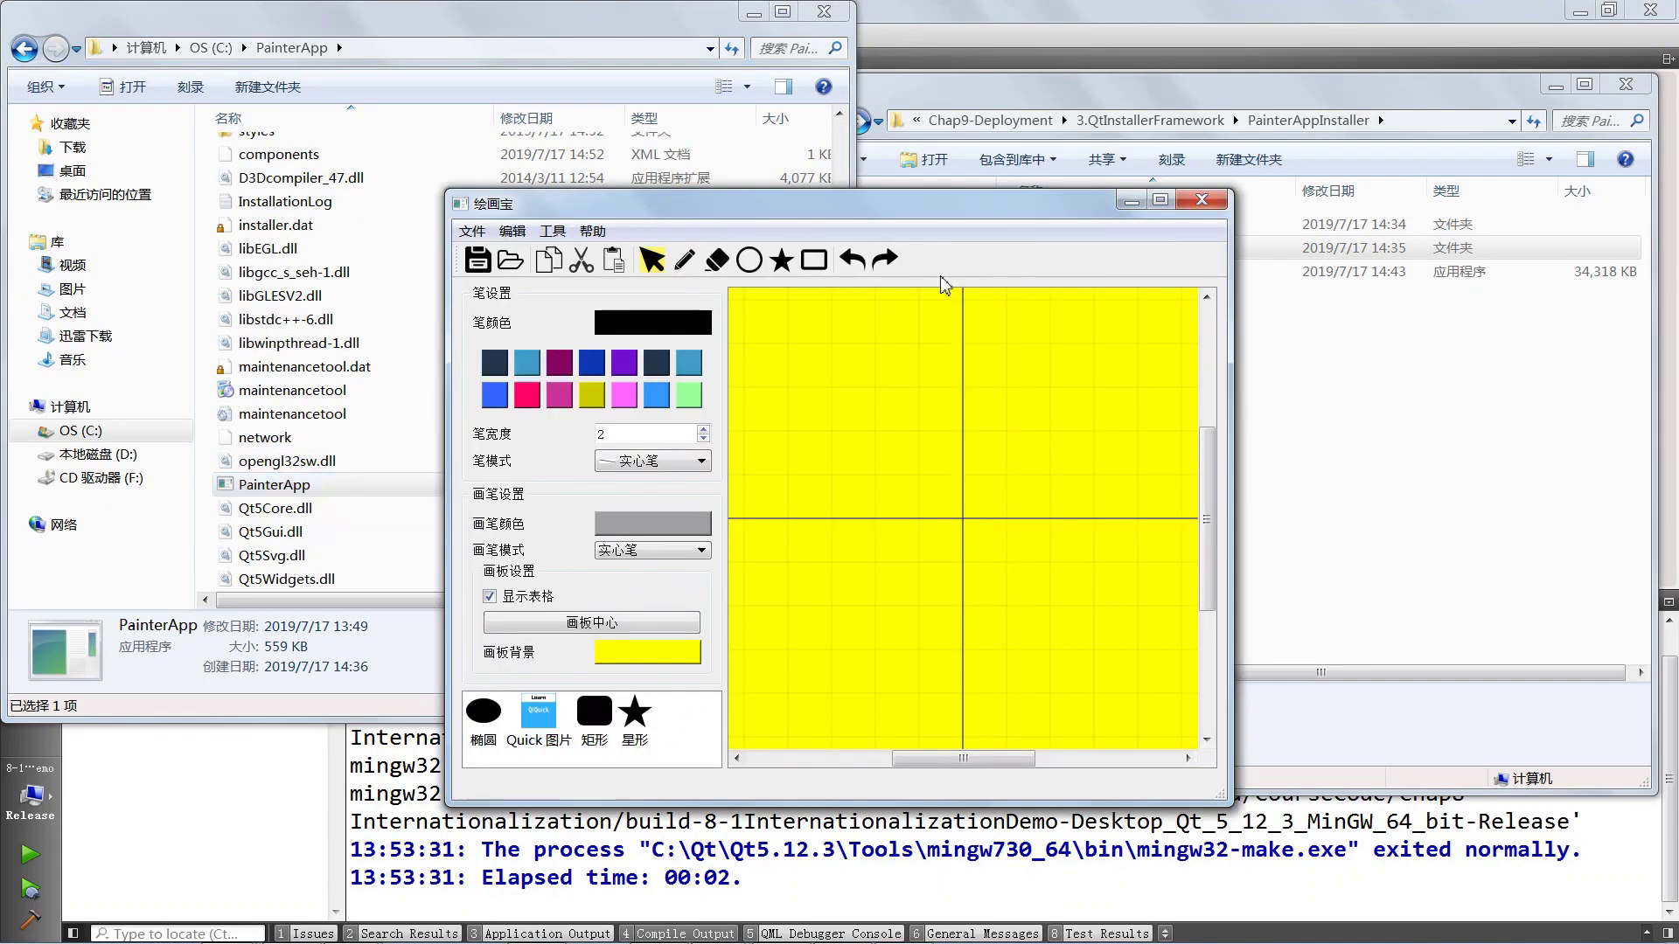
left_click(1198, 193)
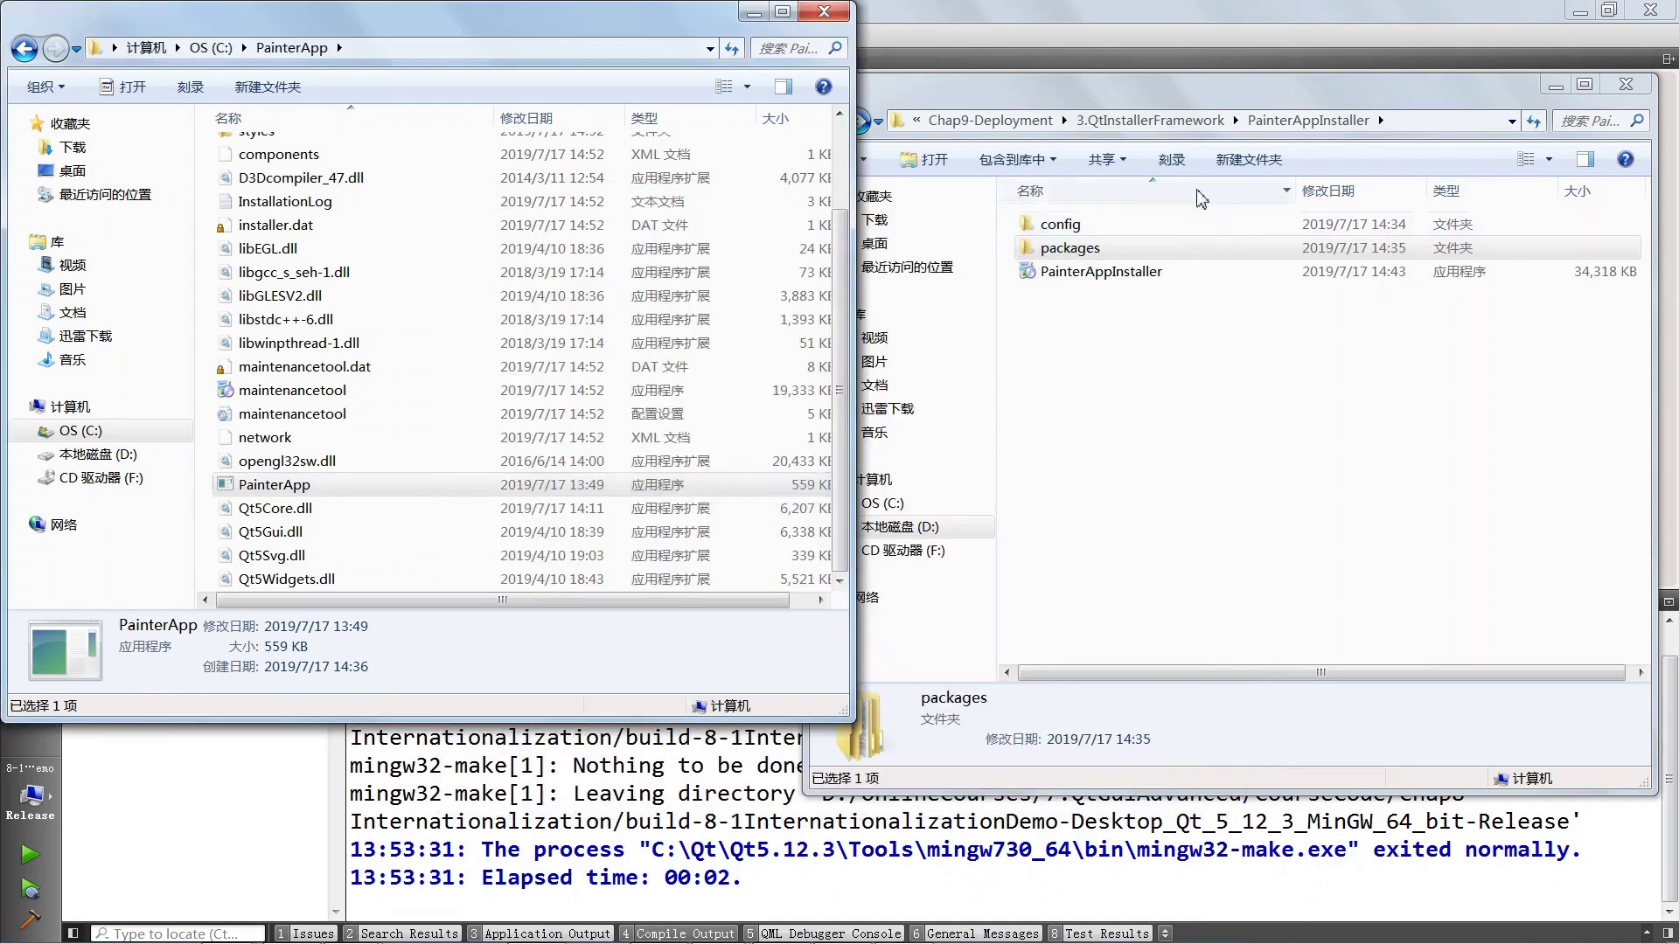
Create a desktop shortcut for the installed PainterApp application.
right_click(281, 491)
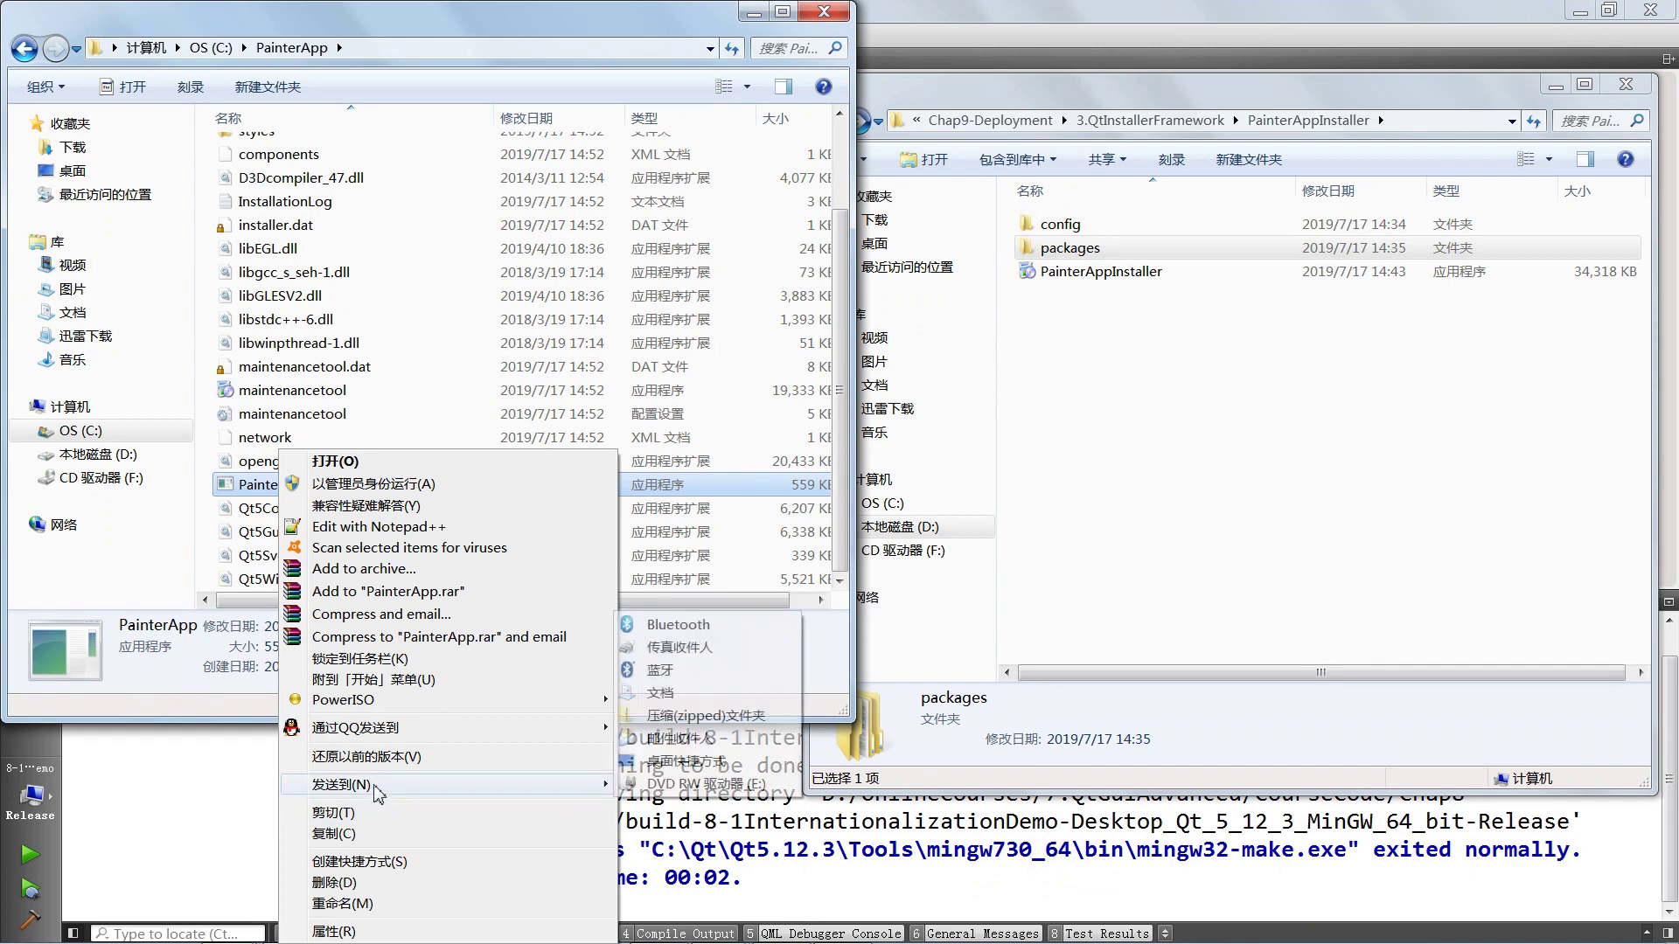
left_click(719, 762)
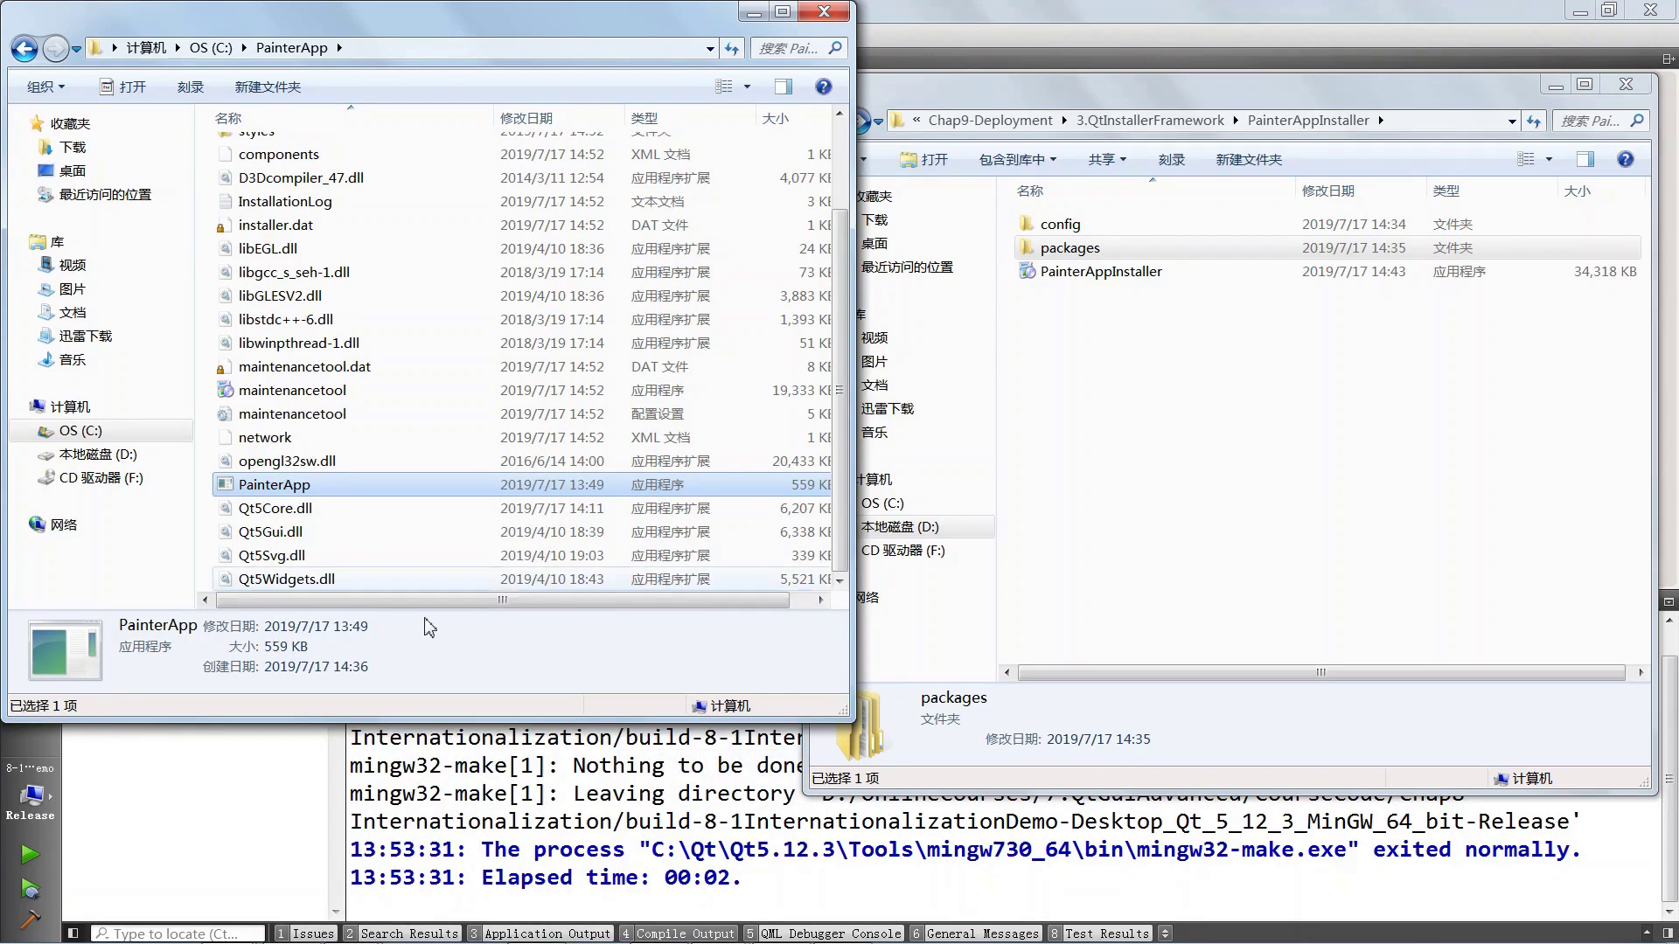
Minimize the PainterApp folder and Qt Creator windows, then find the new PainterApp shortcut in the Desktop folder in a separate window.
left_click(752, 12)
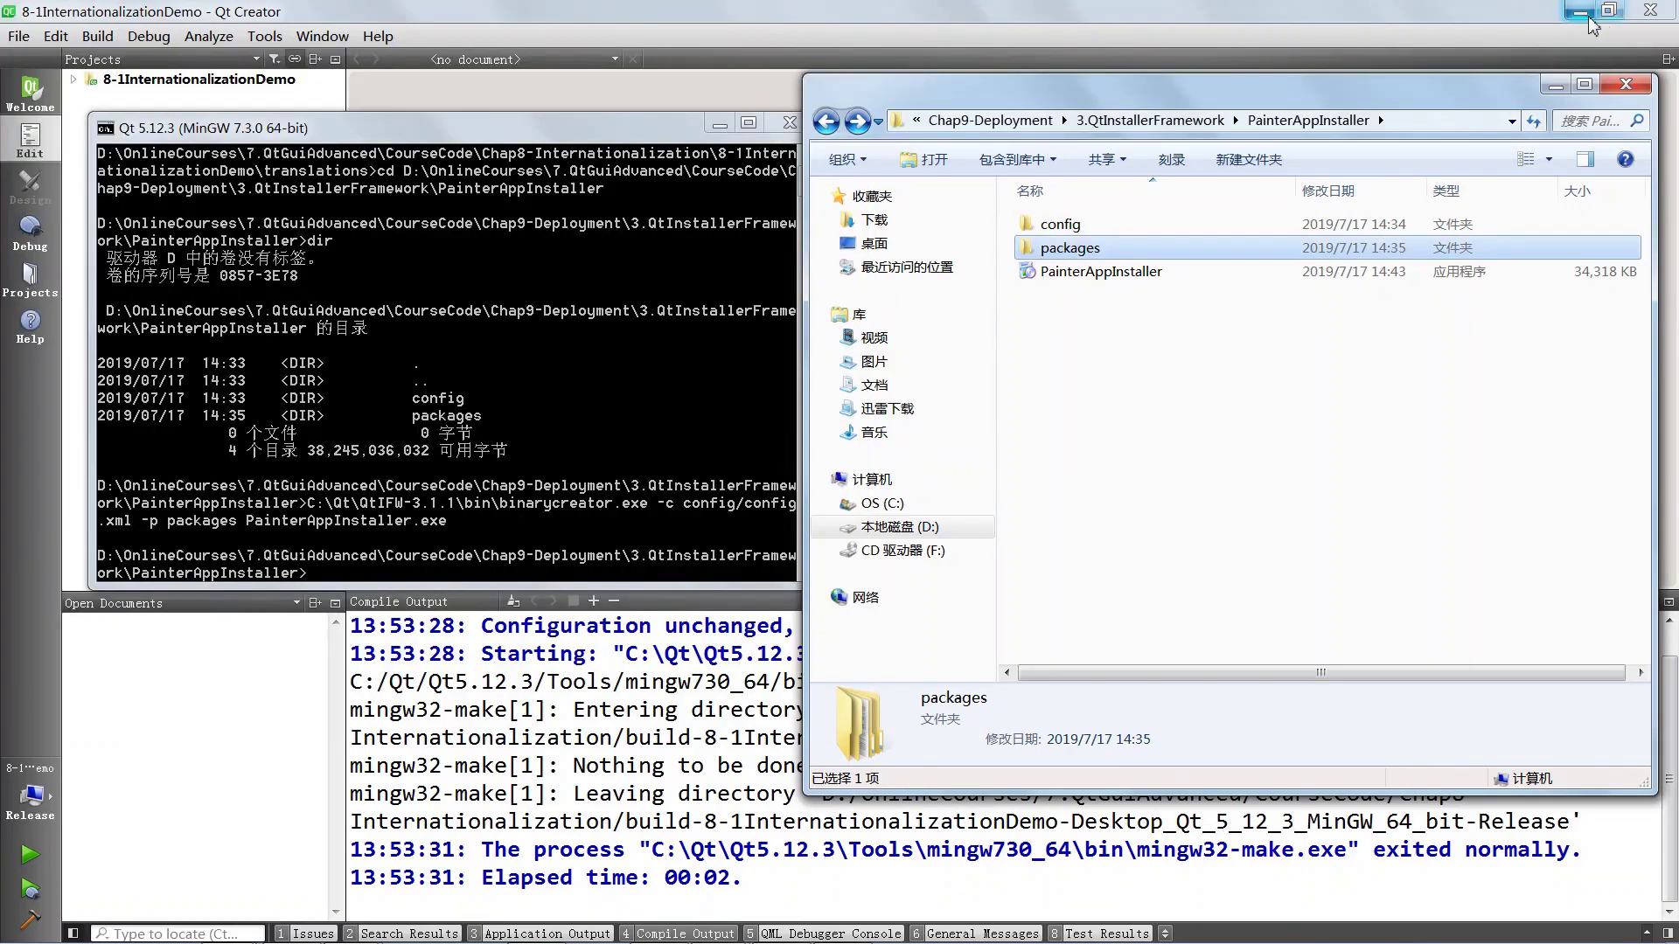
left_click(1579, 12)
left_click(1579, 14)
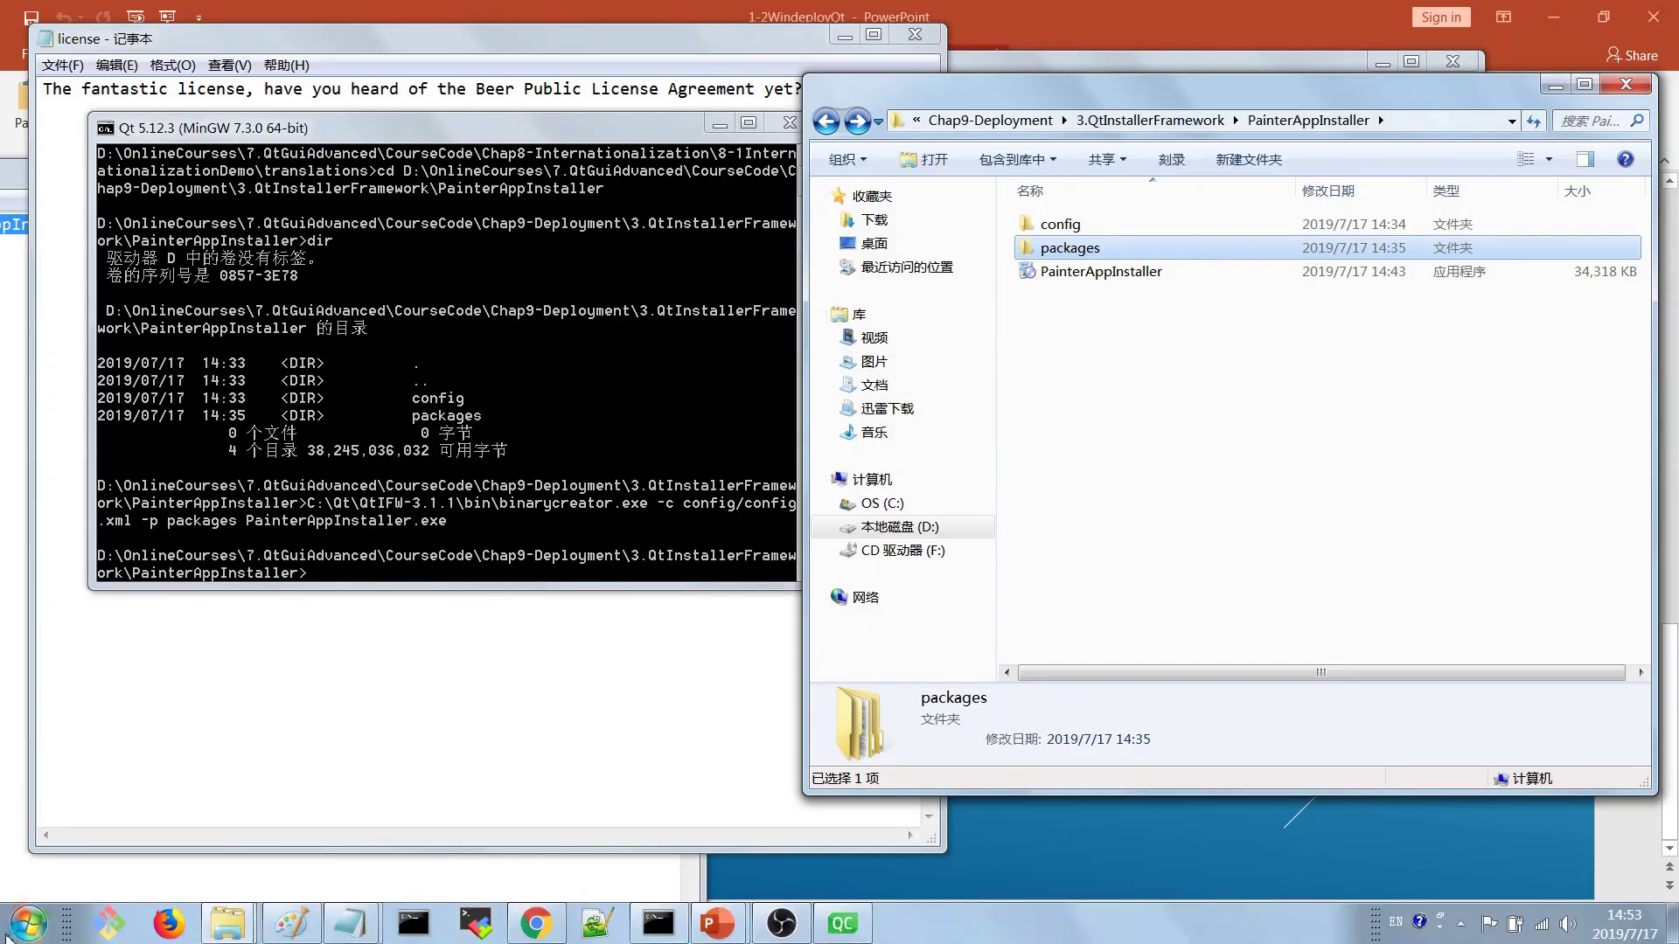
left_click(29, 923)
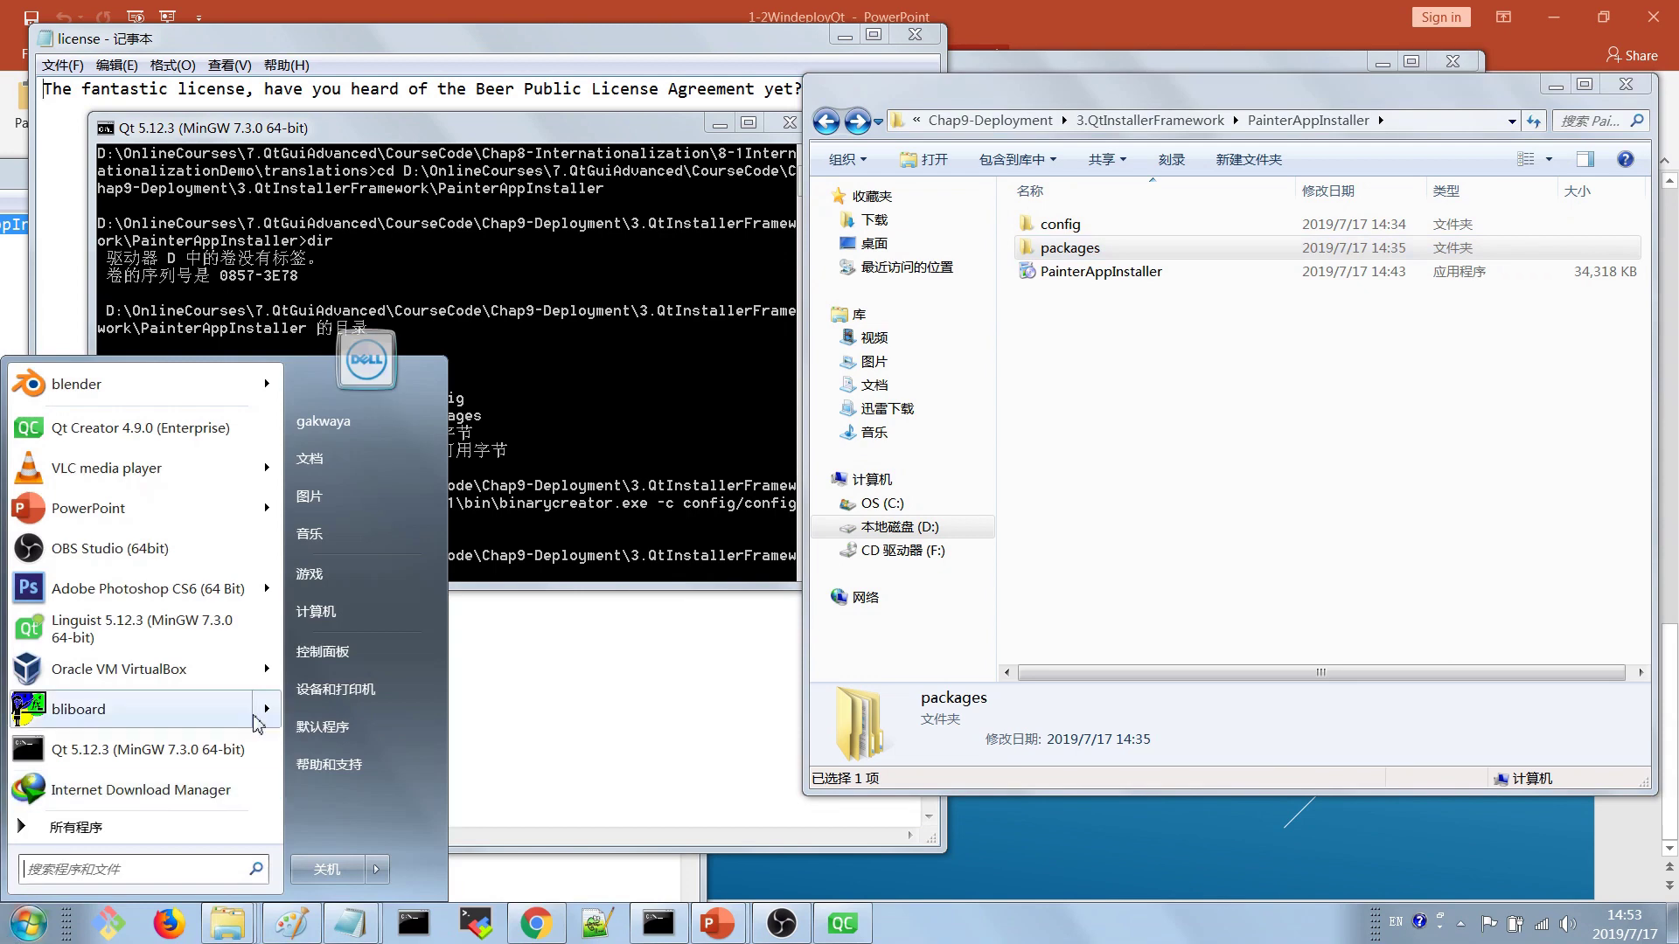
left_click(330, 612)
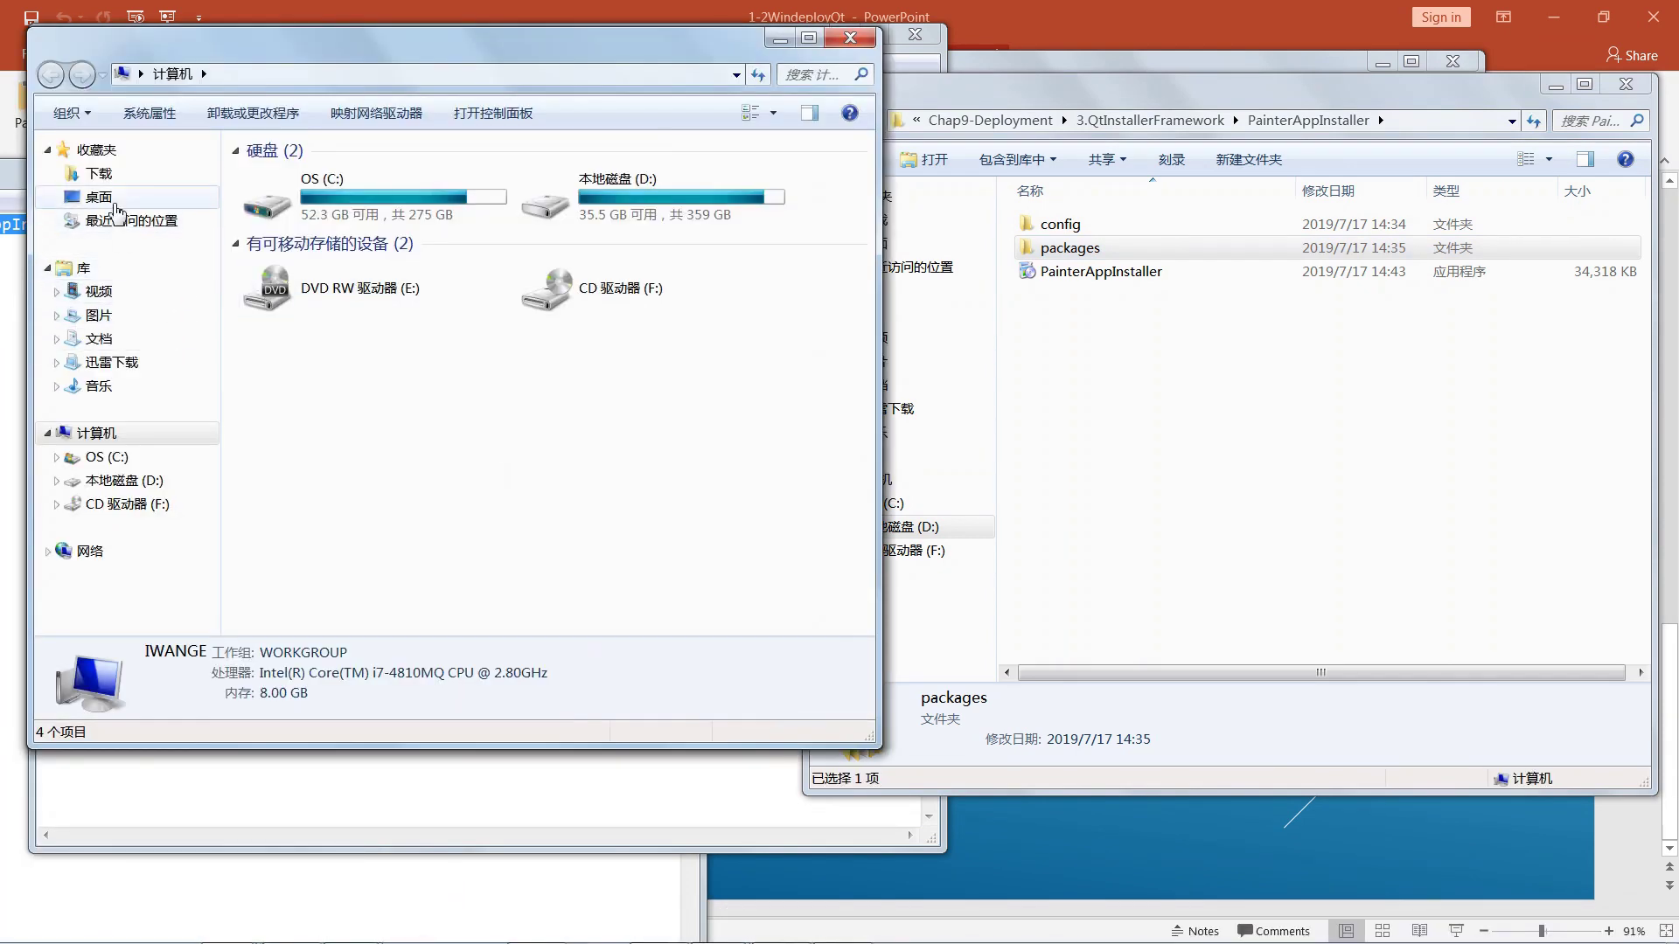
left_click(103, 199)
left_click_drag(870, 254, 870, 519)
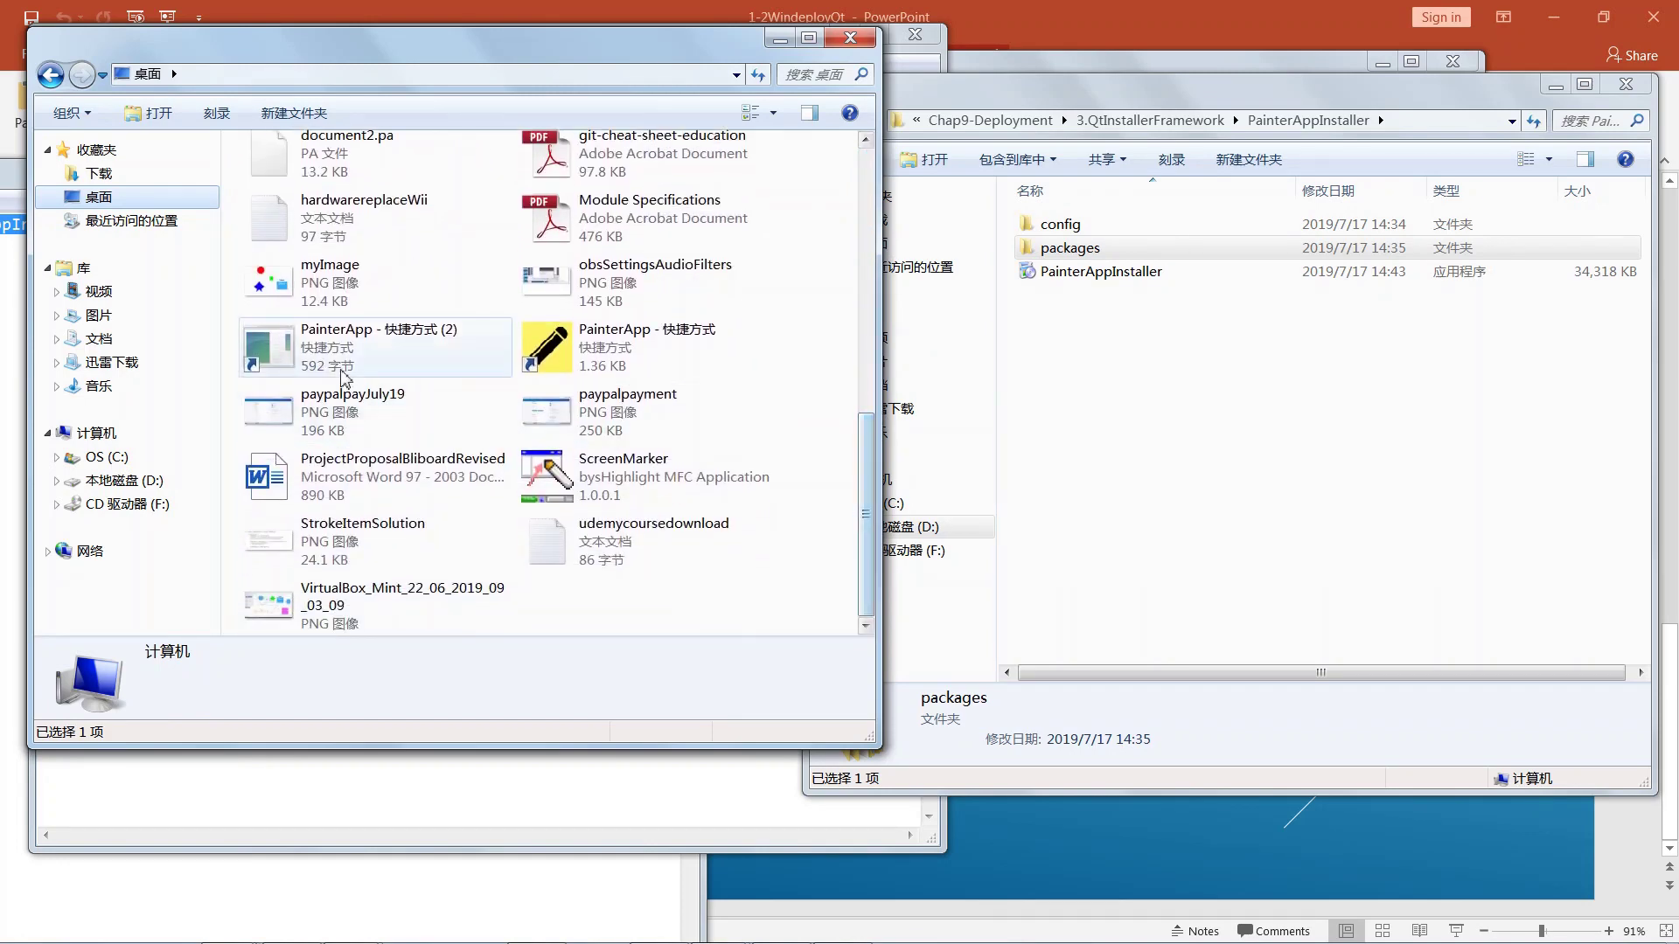
Launch PainterApp from its new desktop shortcut, center the drawing board in the maximized window, and close the application.
double_click(322, 350)
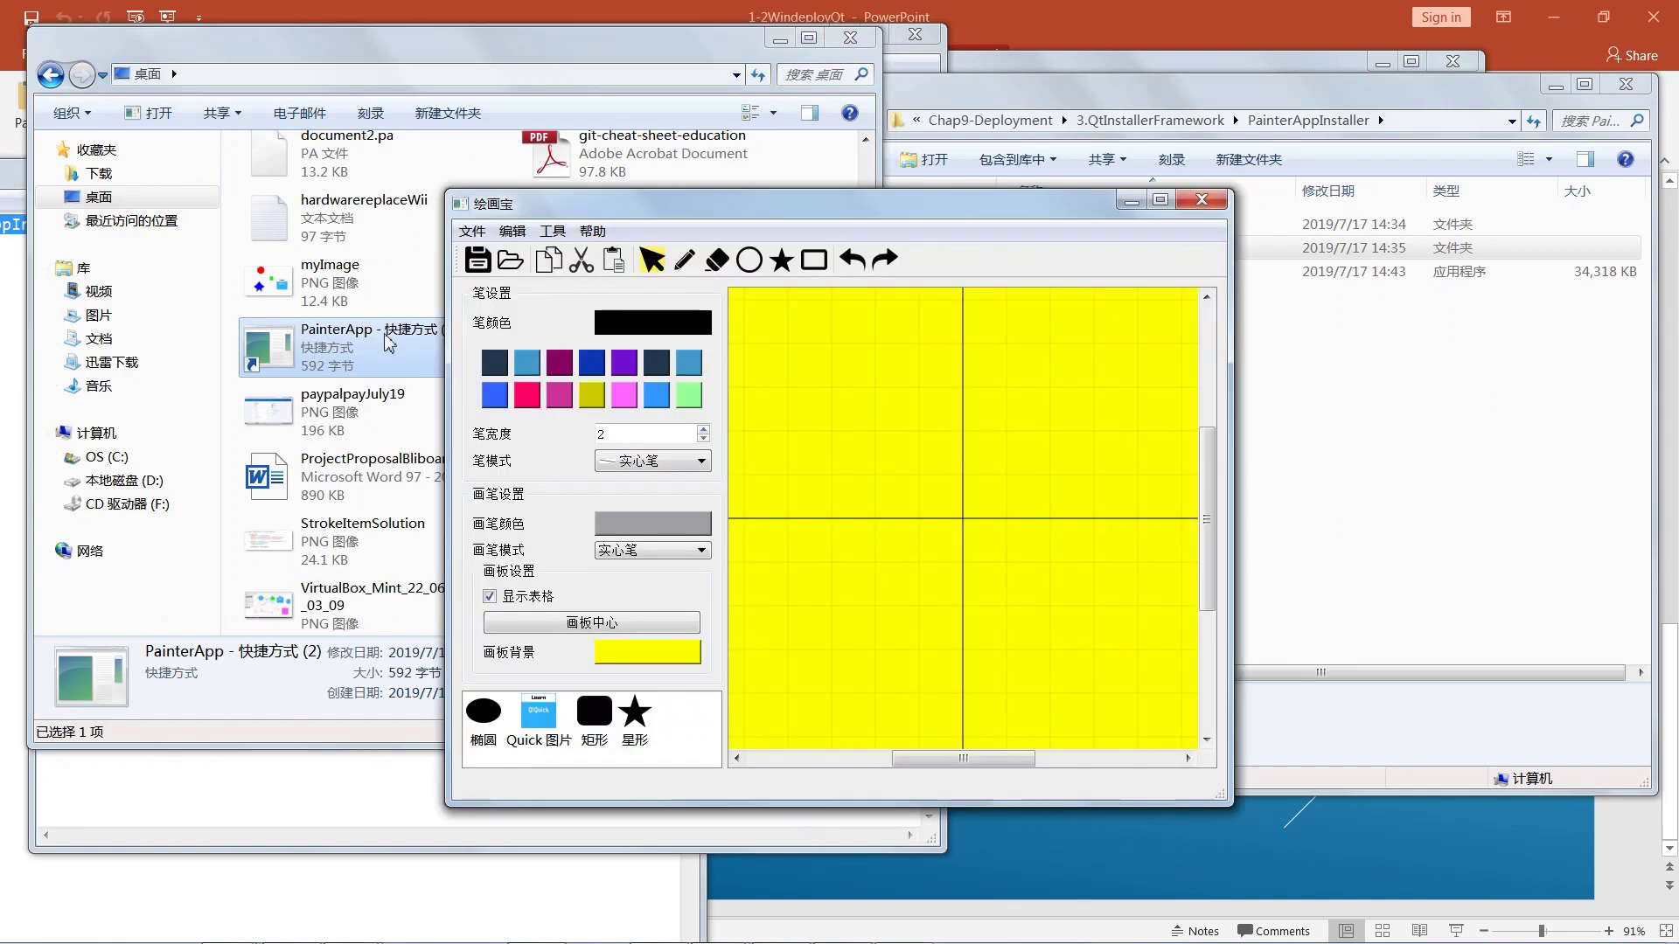
double_click(974, 210)
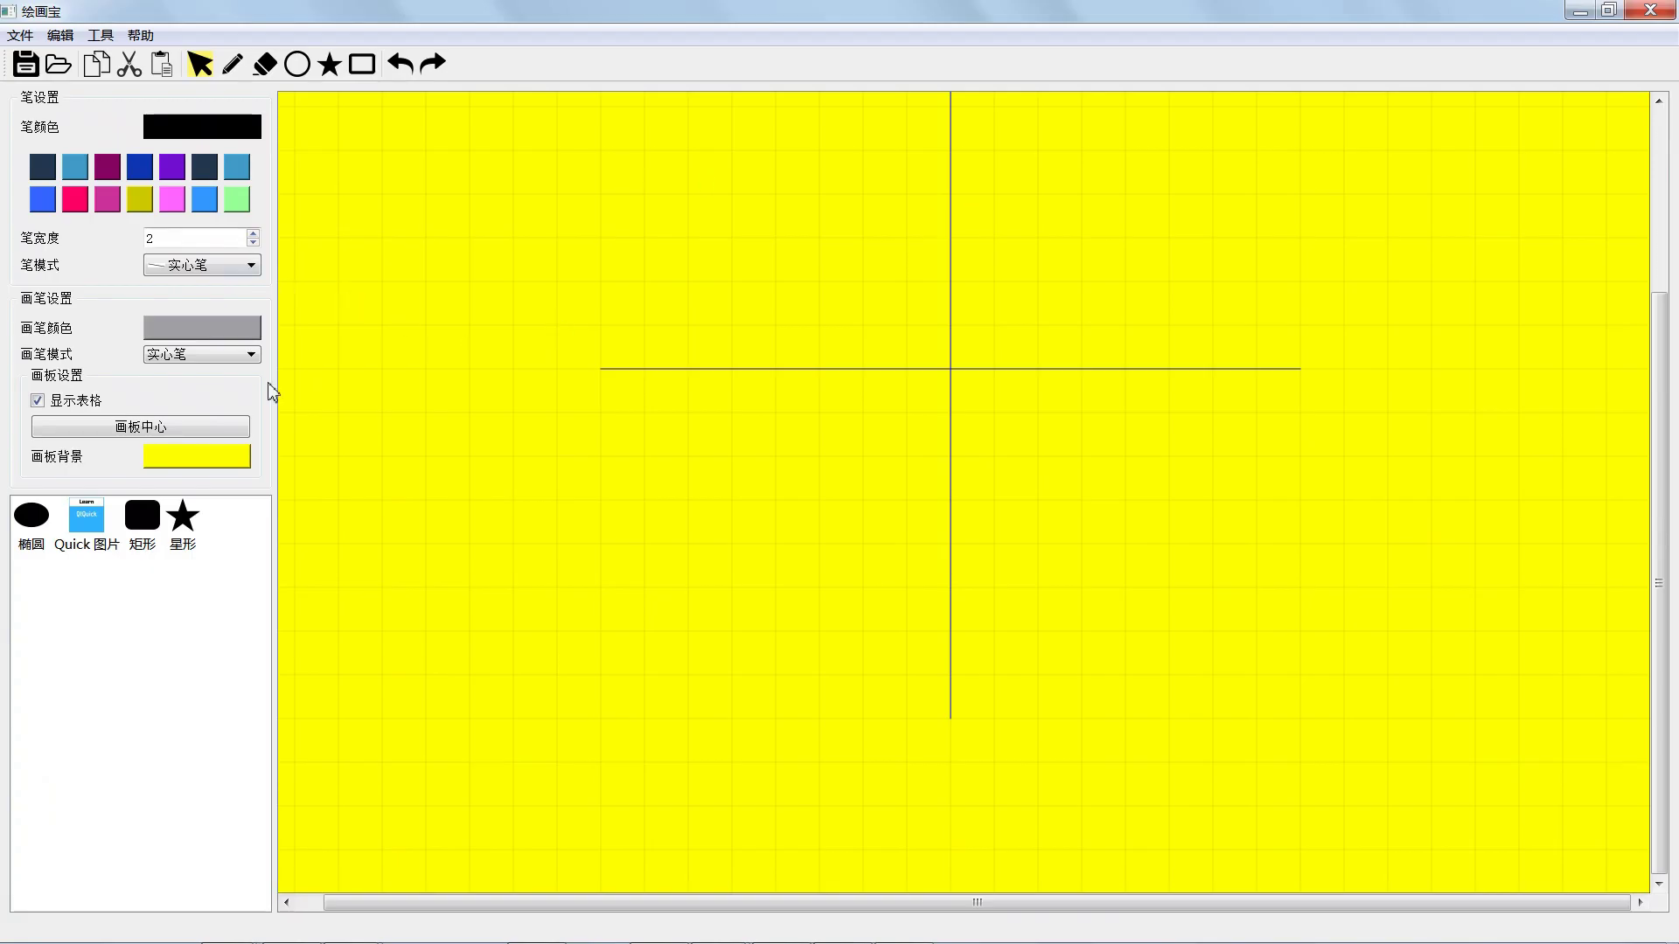
left_click(157, 431)
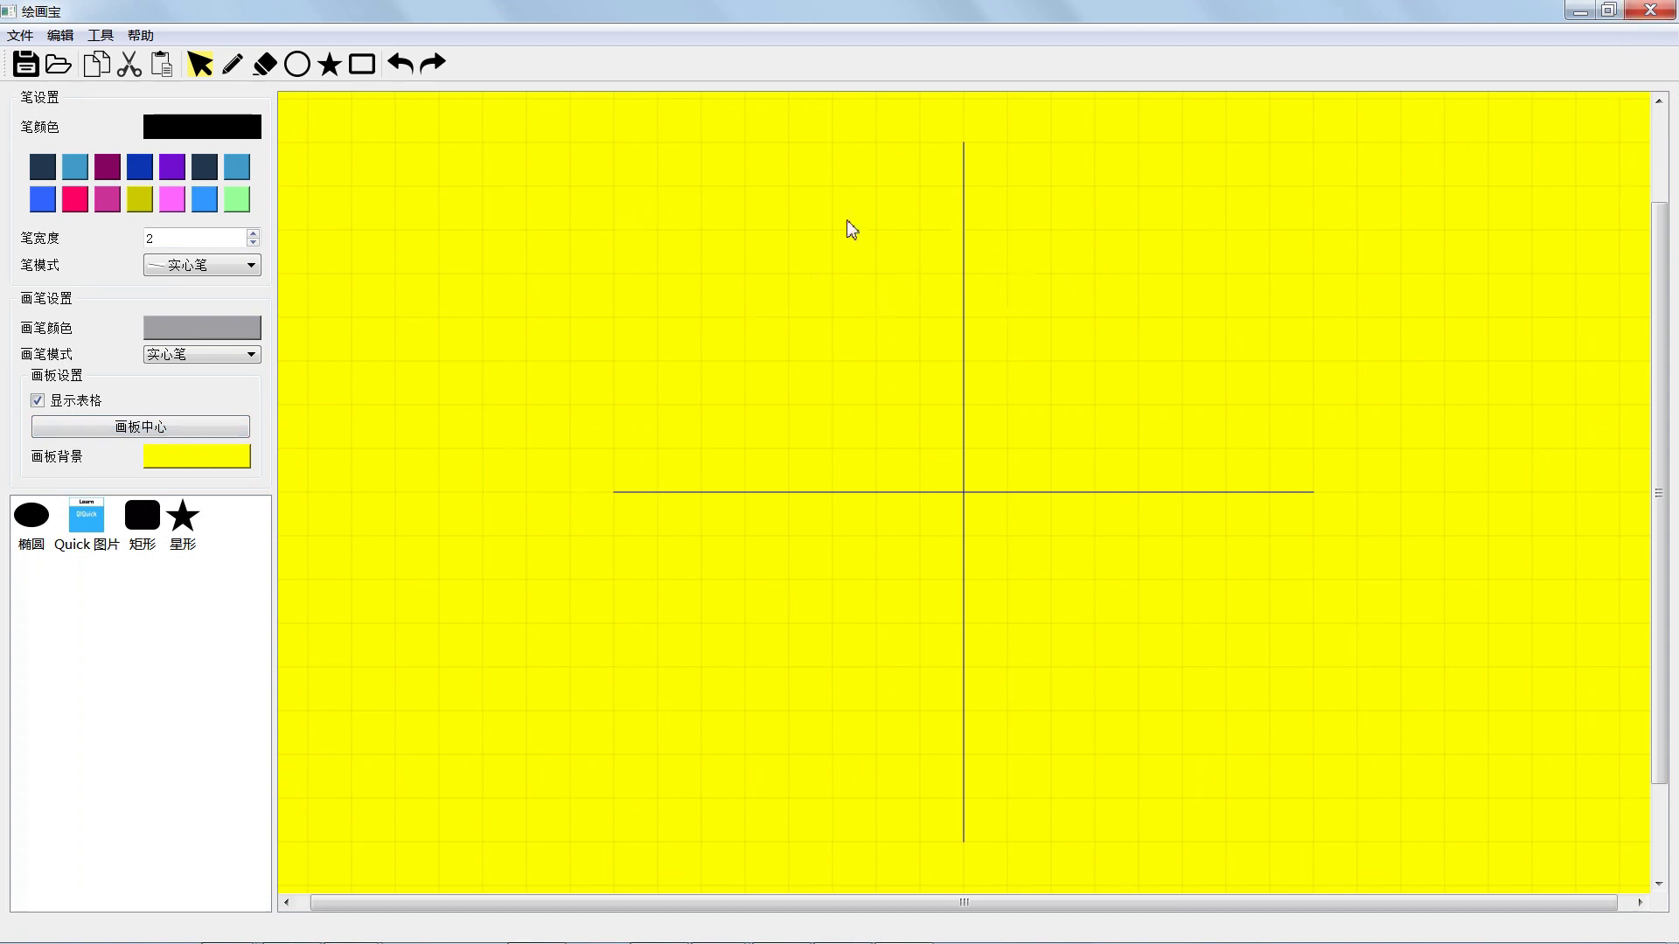
left_click(1651, 12)
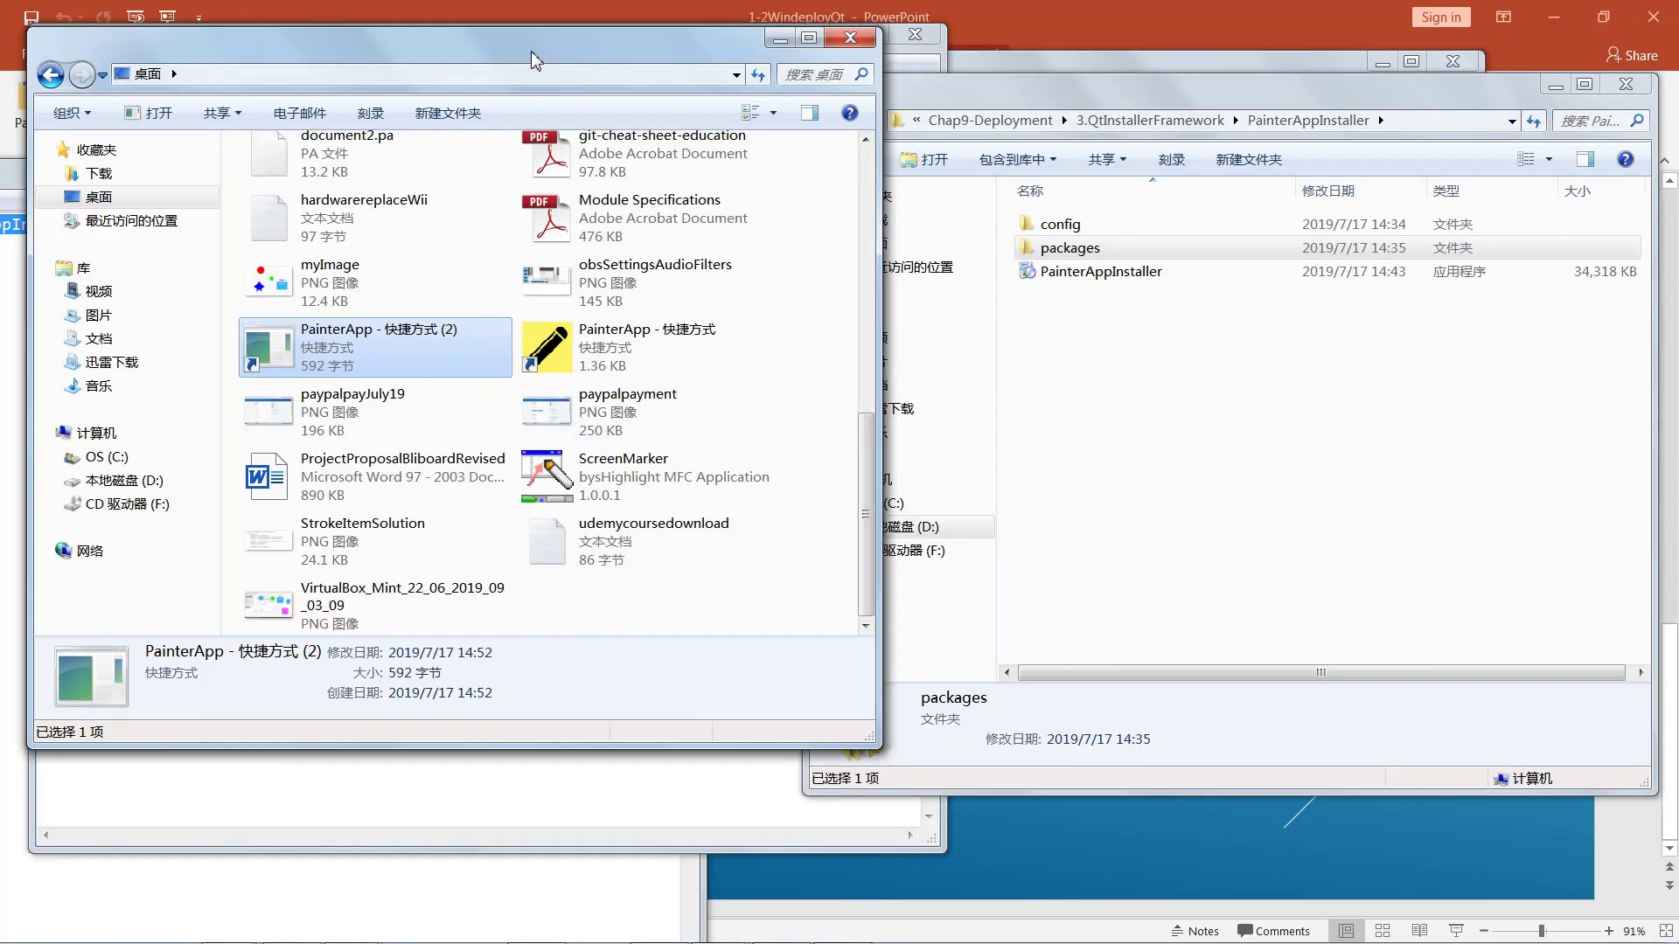
Enlarge the Desktop folder window and use it to open the C:\Qt\QtIFW-3.1.1\examples folder.
left_click_drag(535, 61, 583, 67)
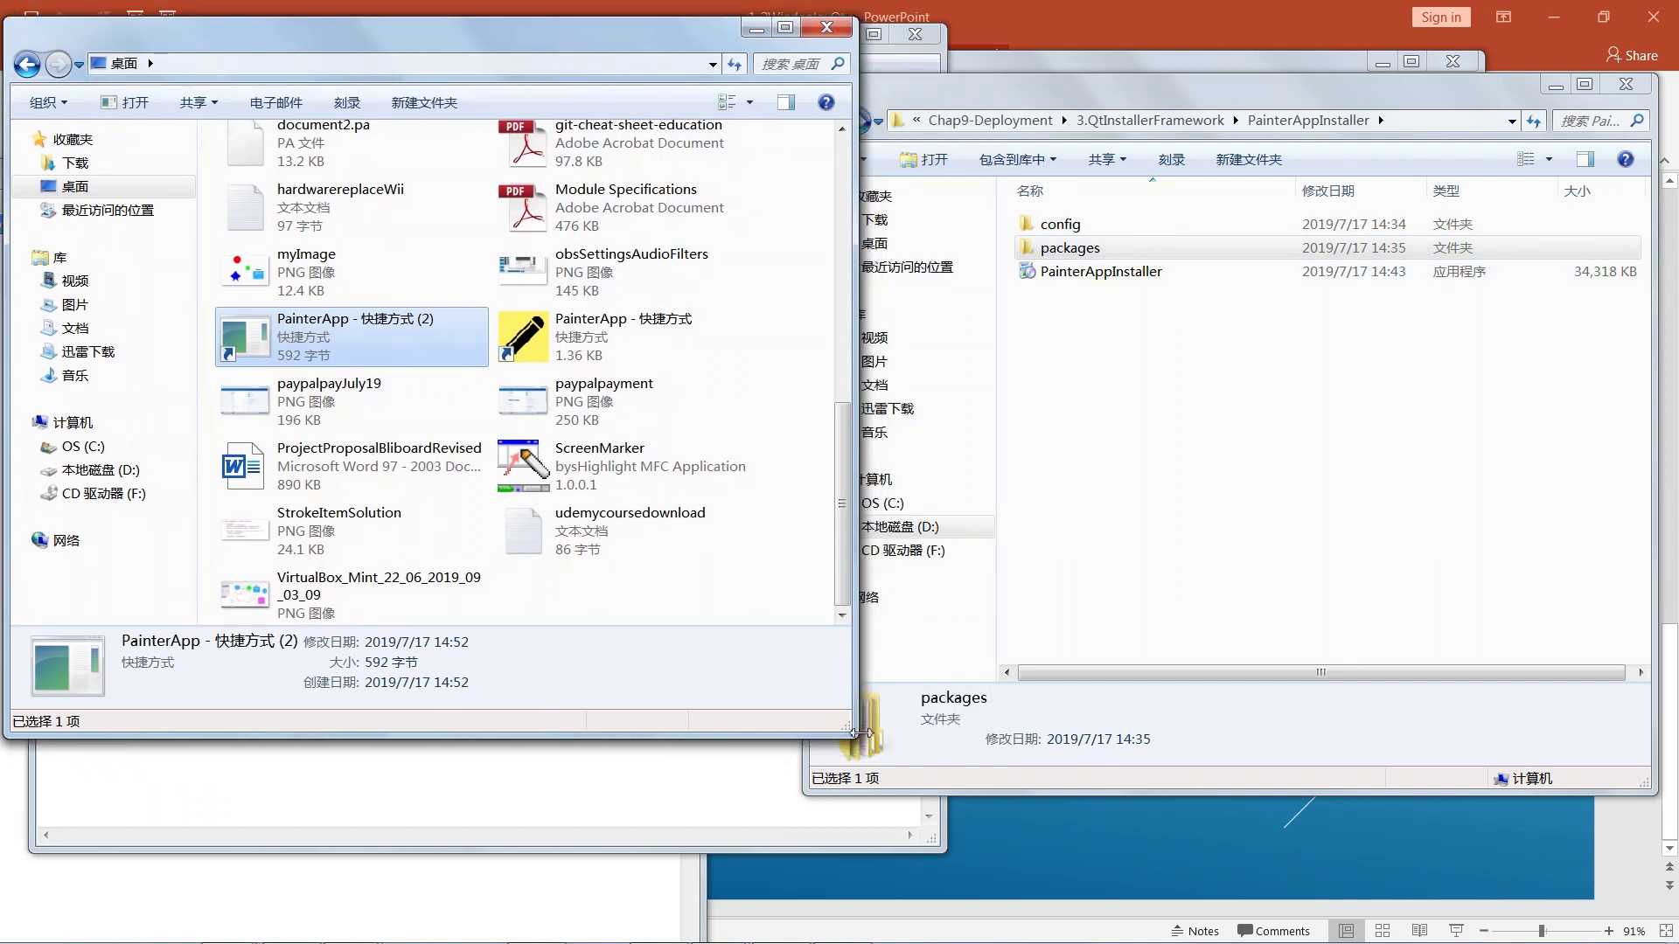
left_click_drag(849, 731, 1060, 838)
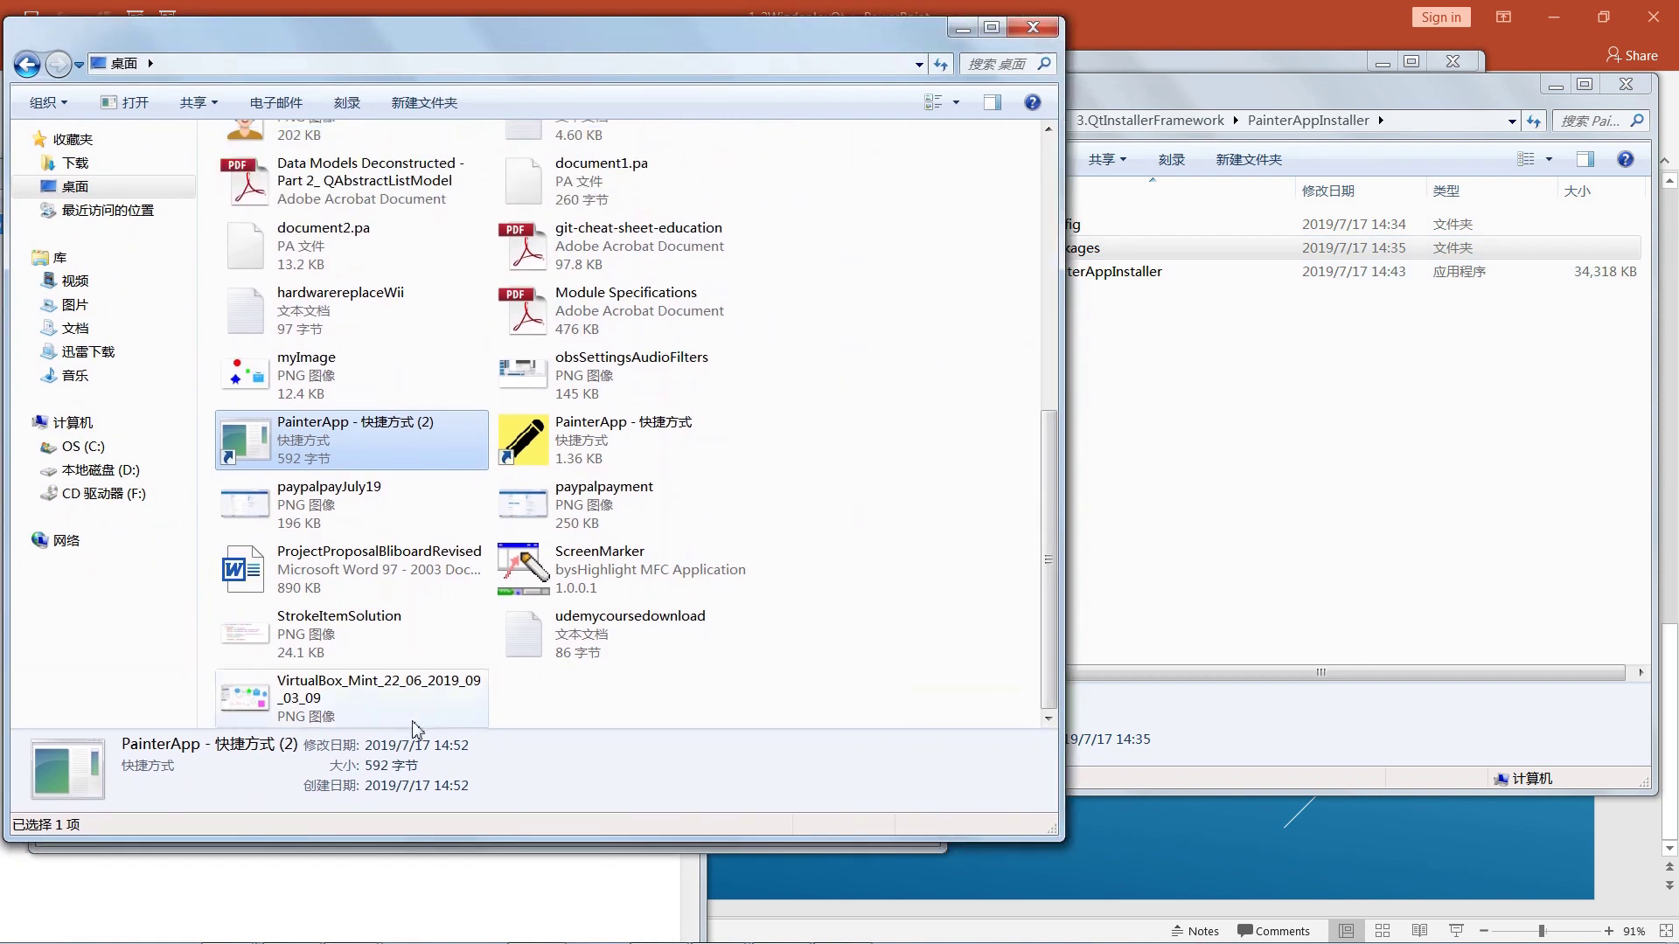
left_click(109, 470)
left_click(114, 447)
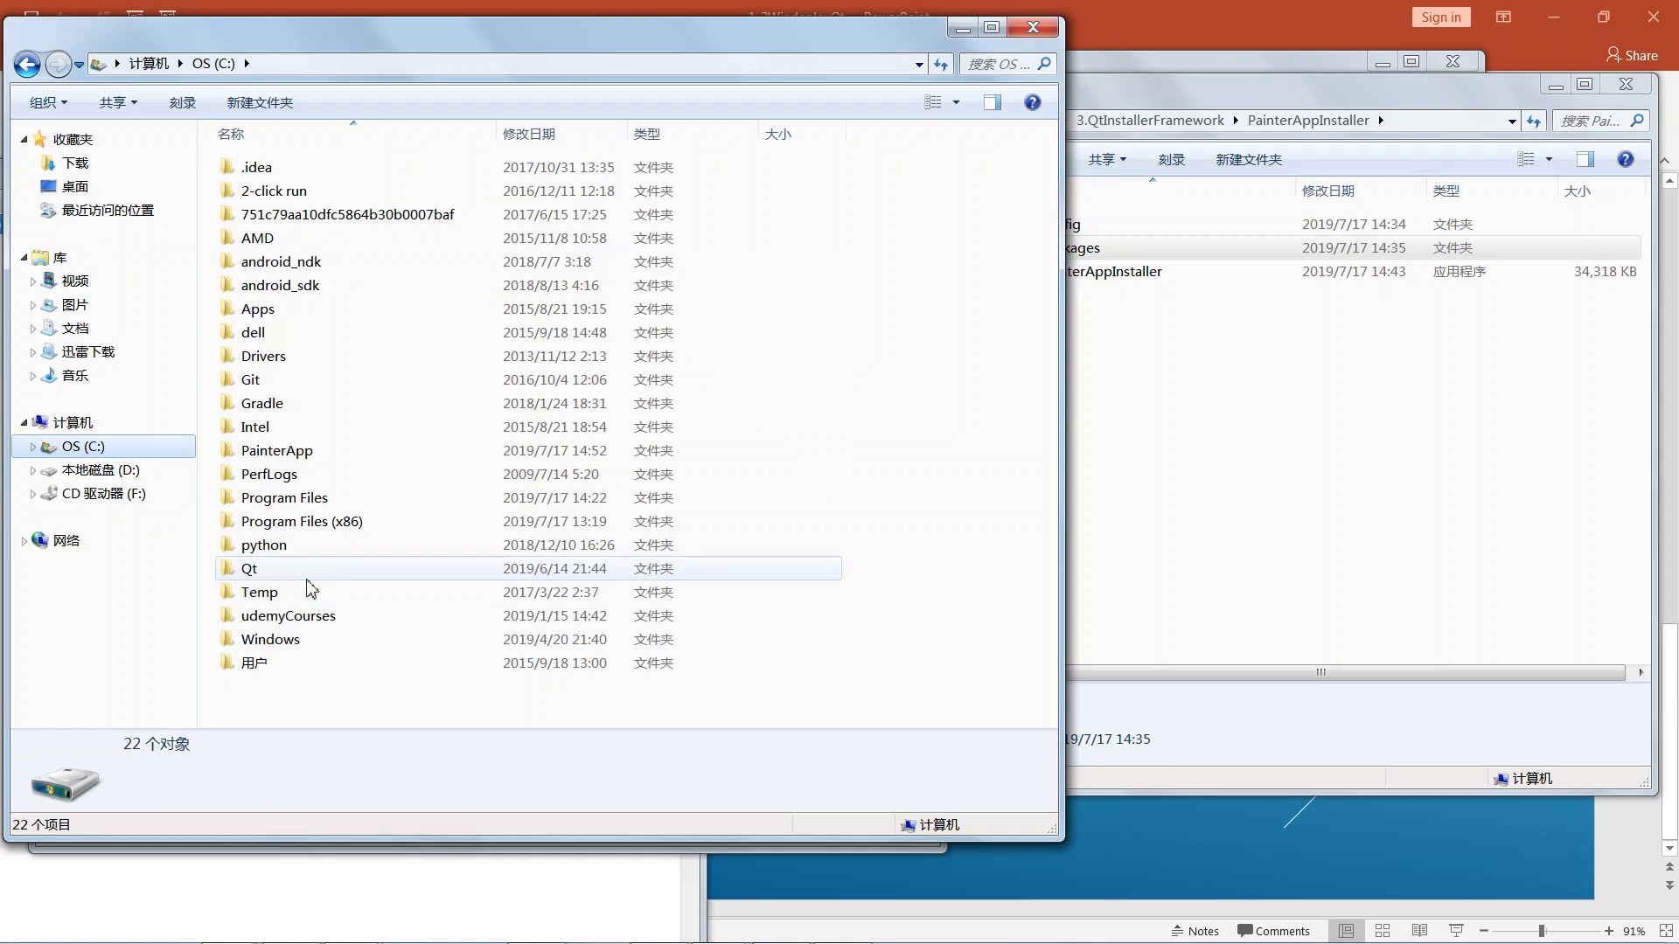
double_click(277, 576)
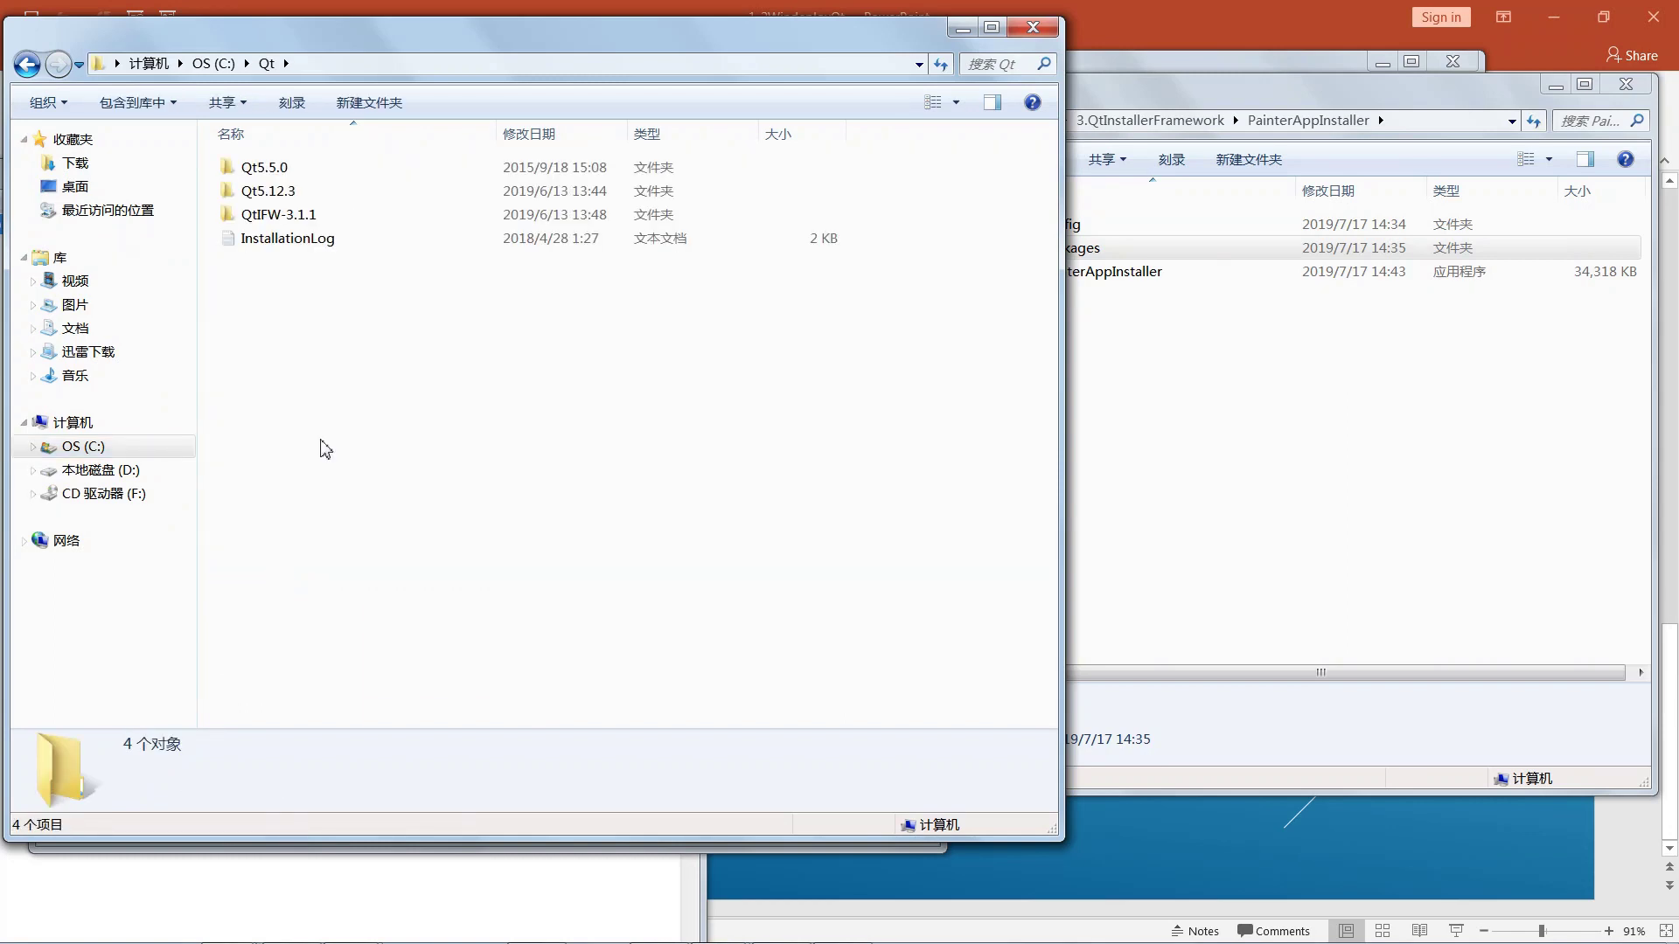
double_click(282, 215)
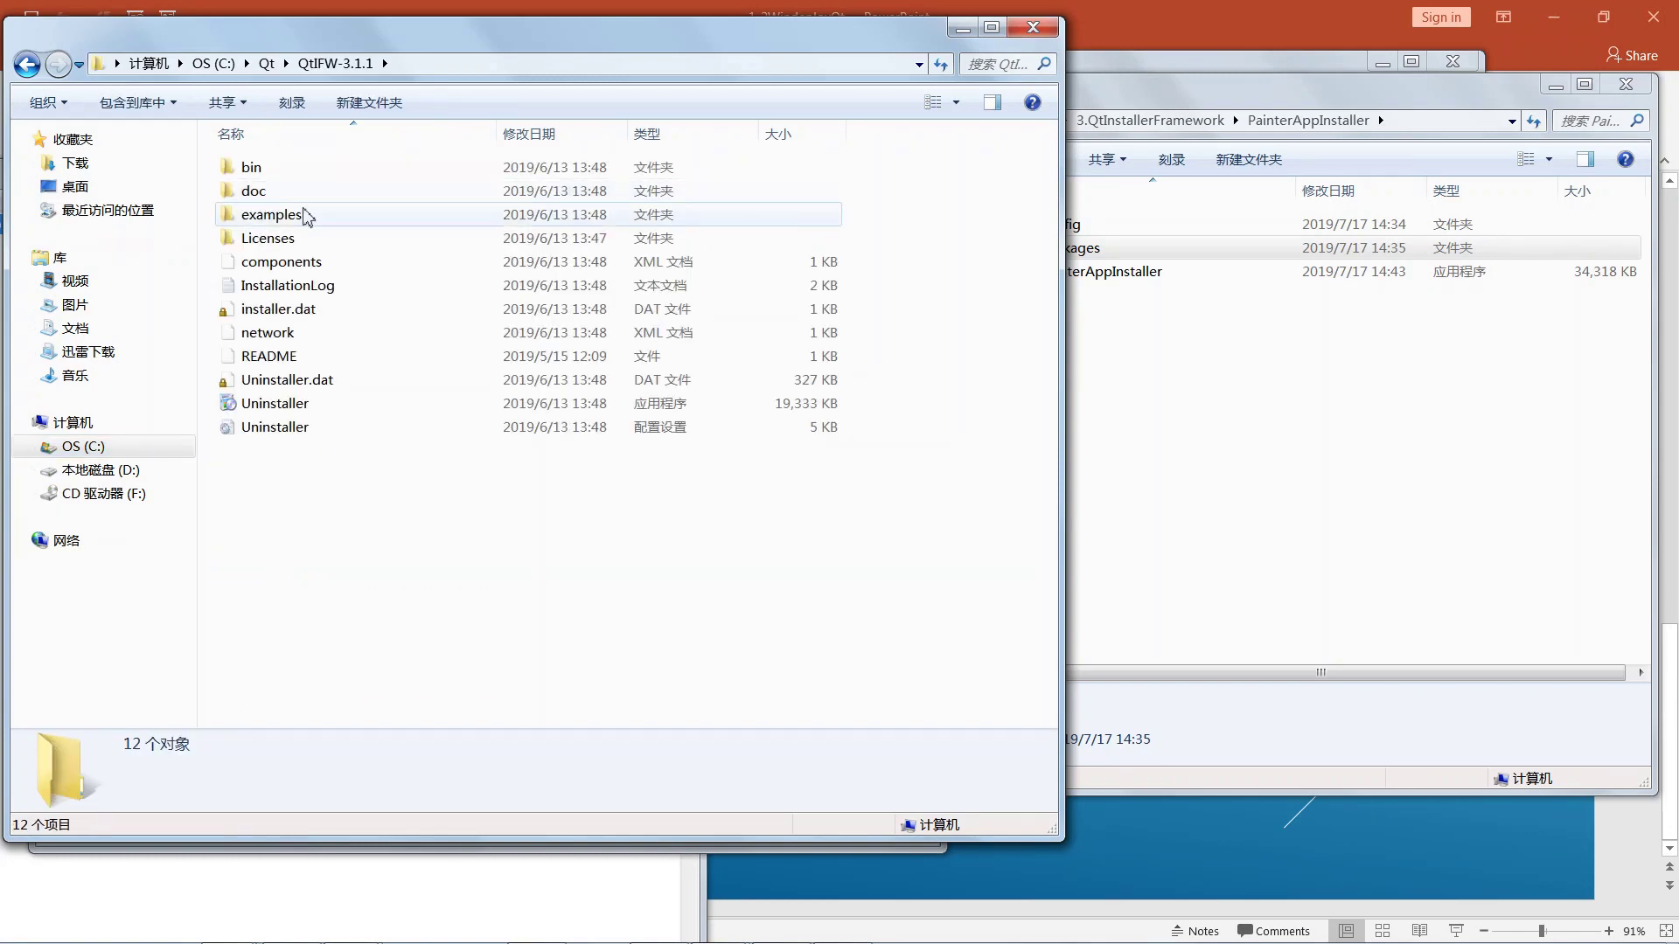
double_click(296, 216)
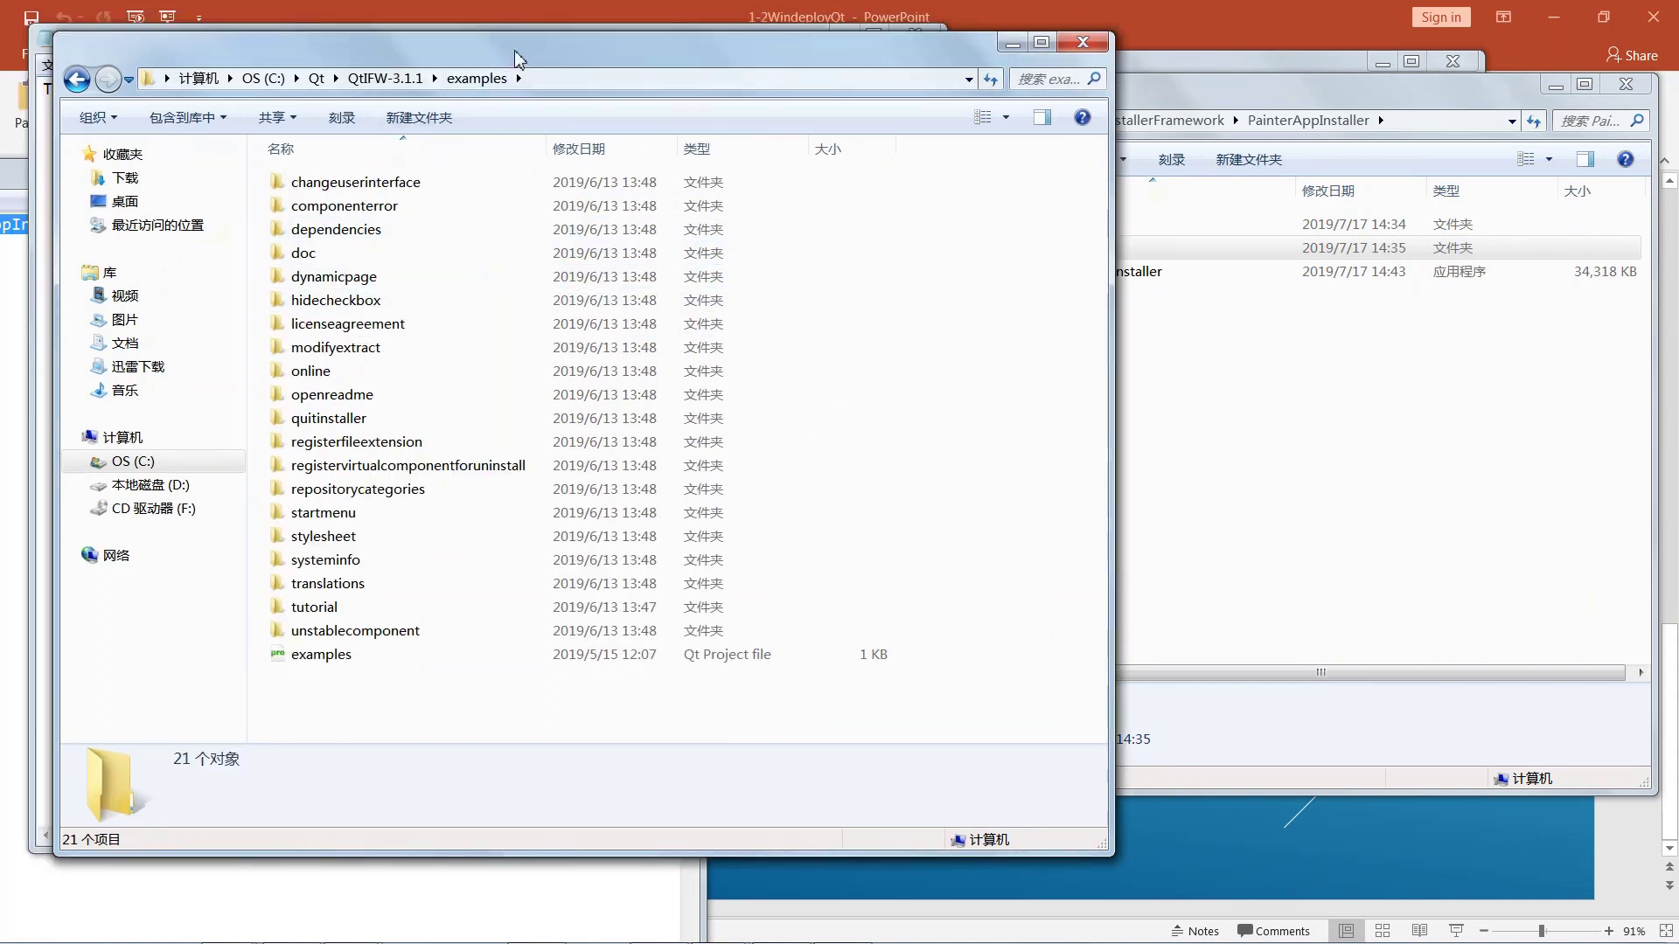
Narrow the examples folder window so it sits beside the PainterAppInstaller folder, and look over the listed example folders.
left_click_drag(519, 56, 488, 50)
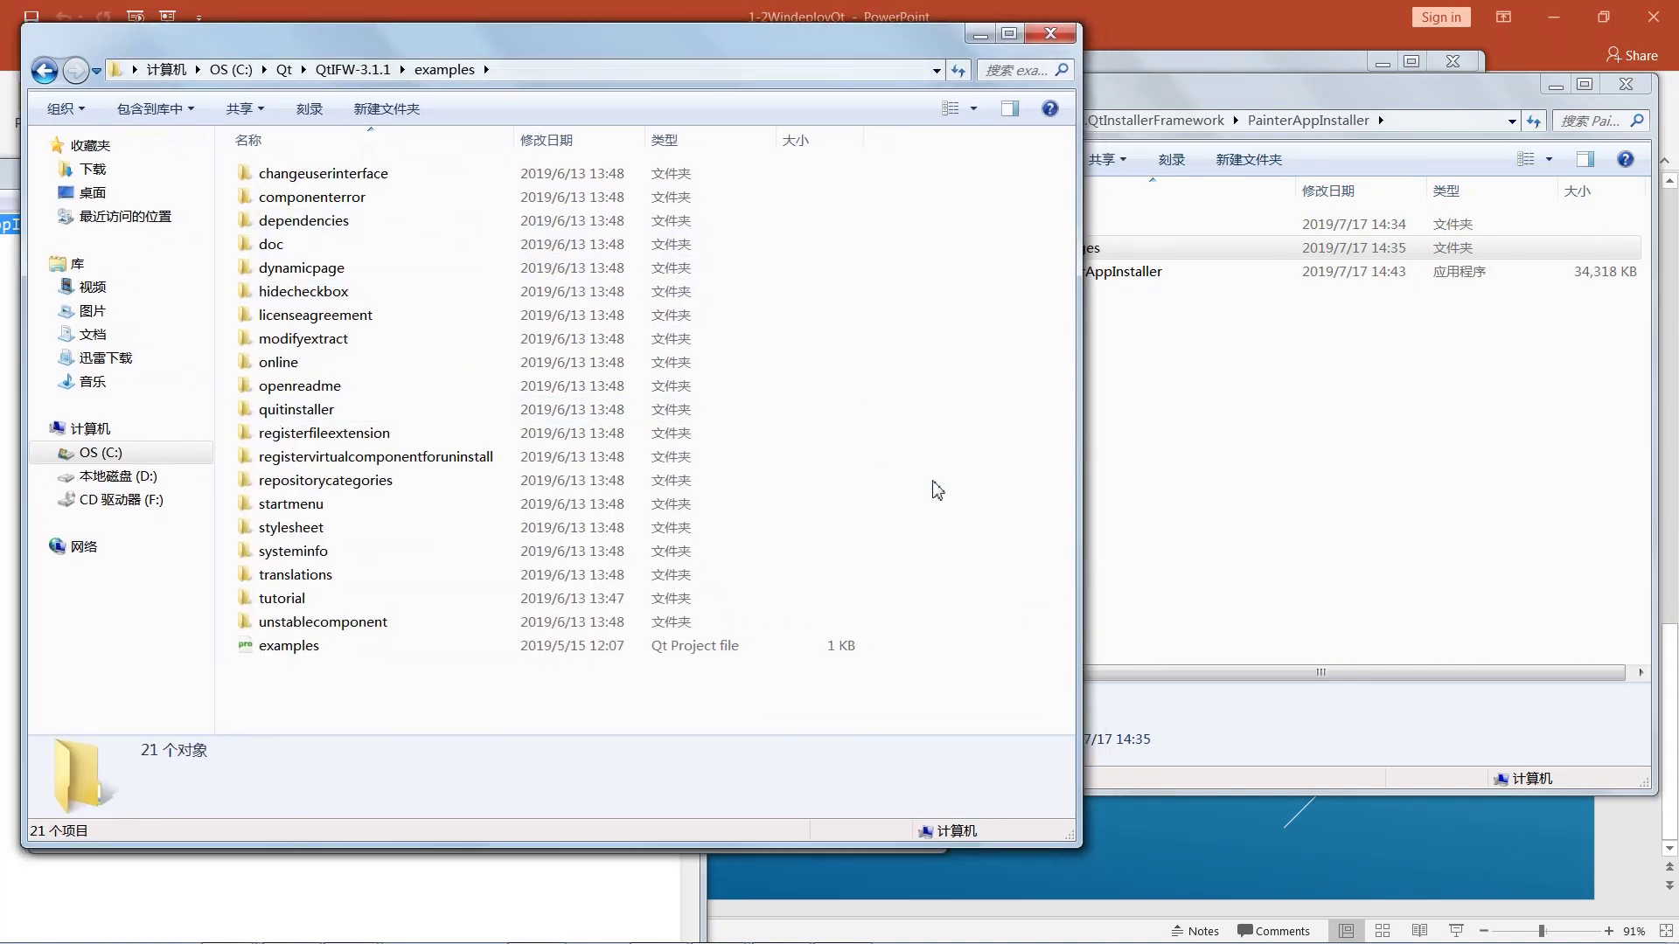
left_click_drag(1083, 524, 800, 549)
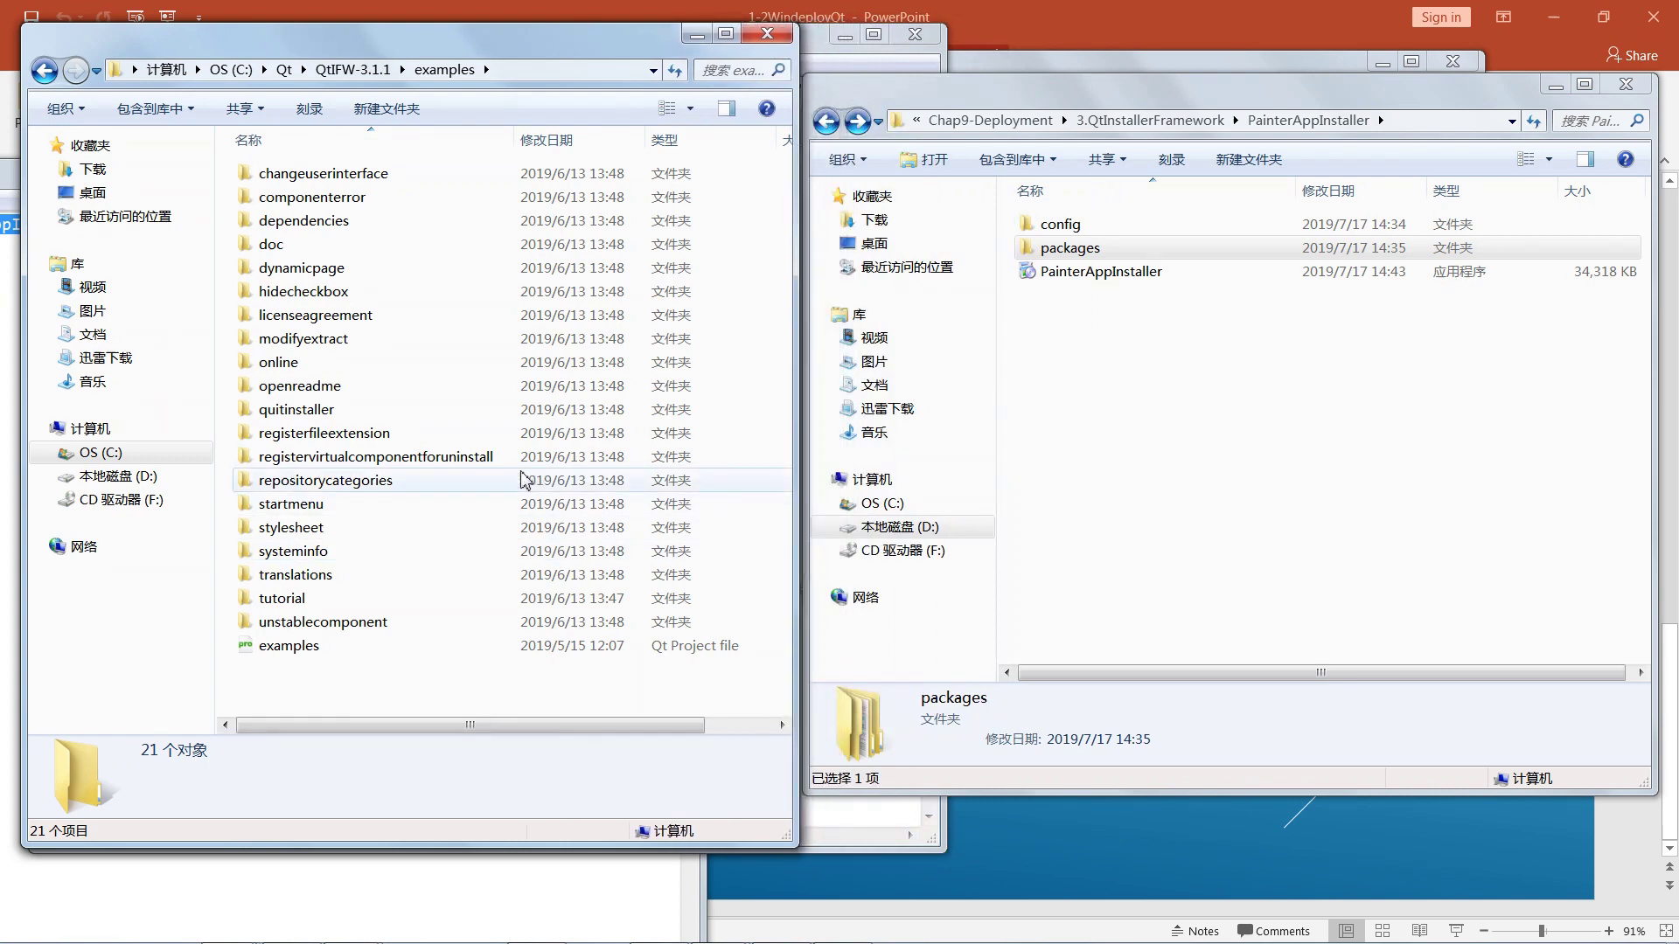
left_click(429, 385)
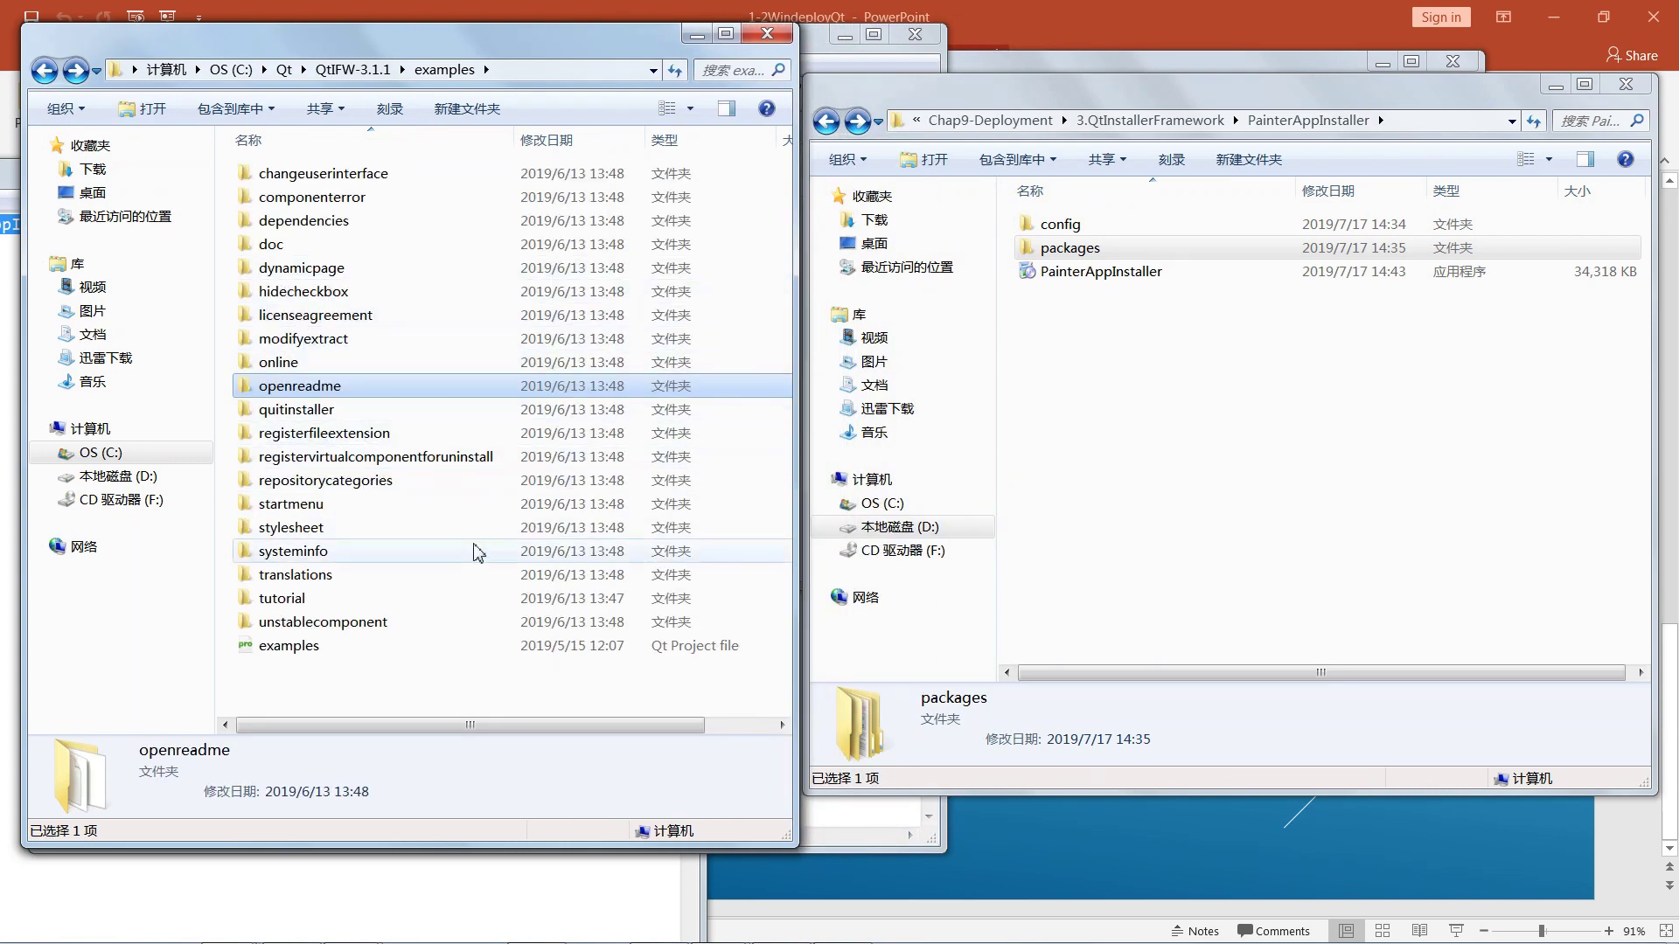
Switch to Chrome and search the web for "qt installer framework examples" from the Qt Installer Framework Manual tab.
left_click(529, 927)
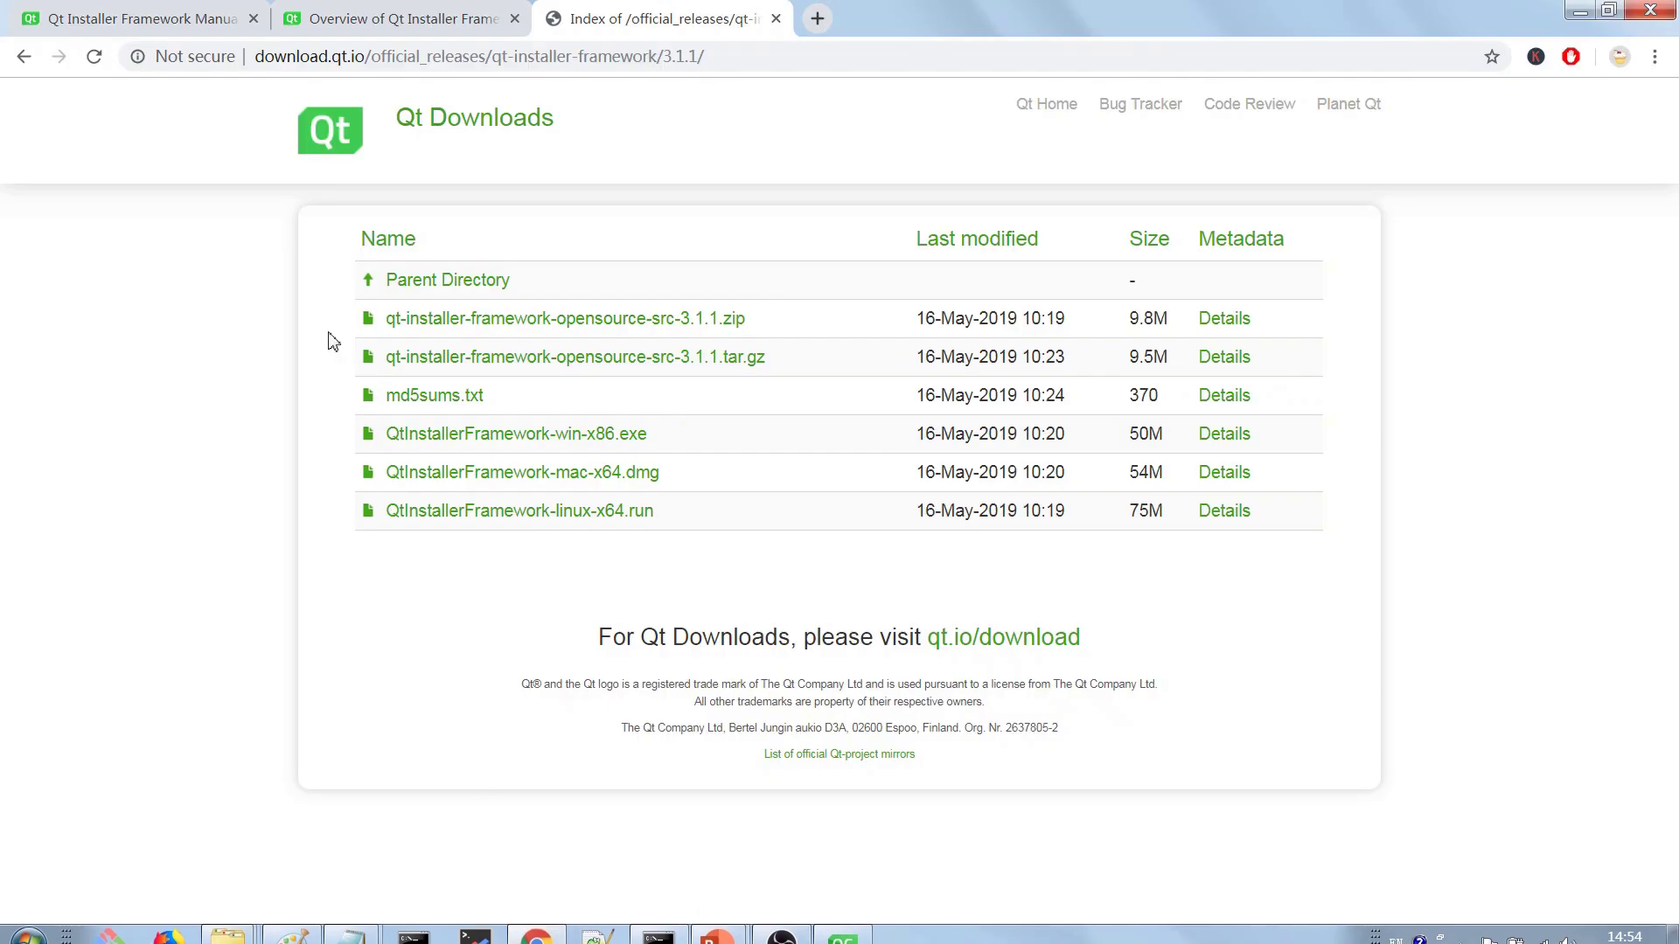
left_click(405, 18)
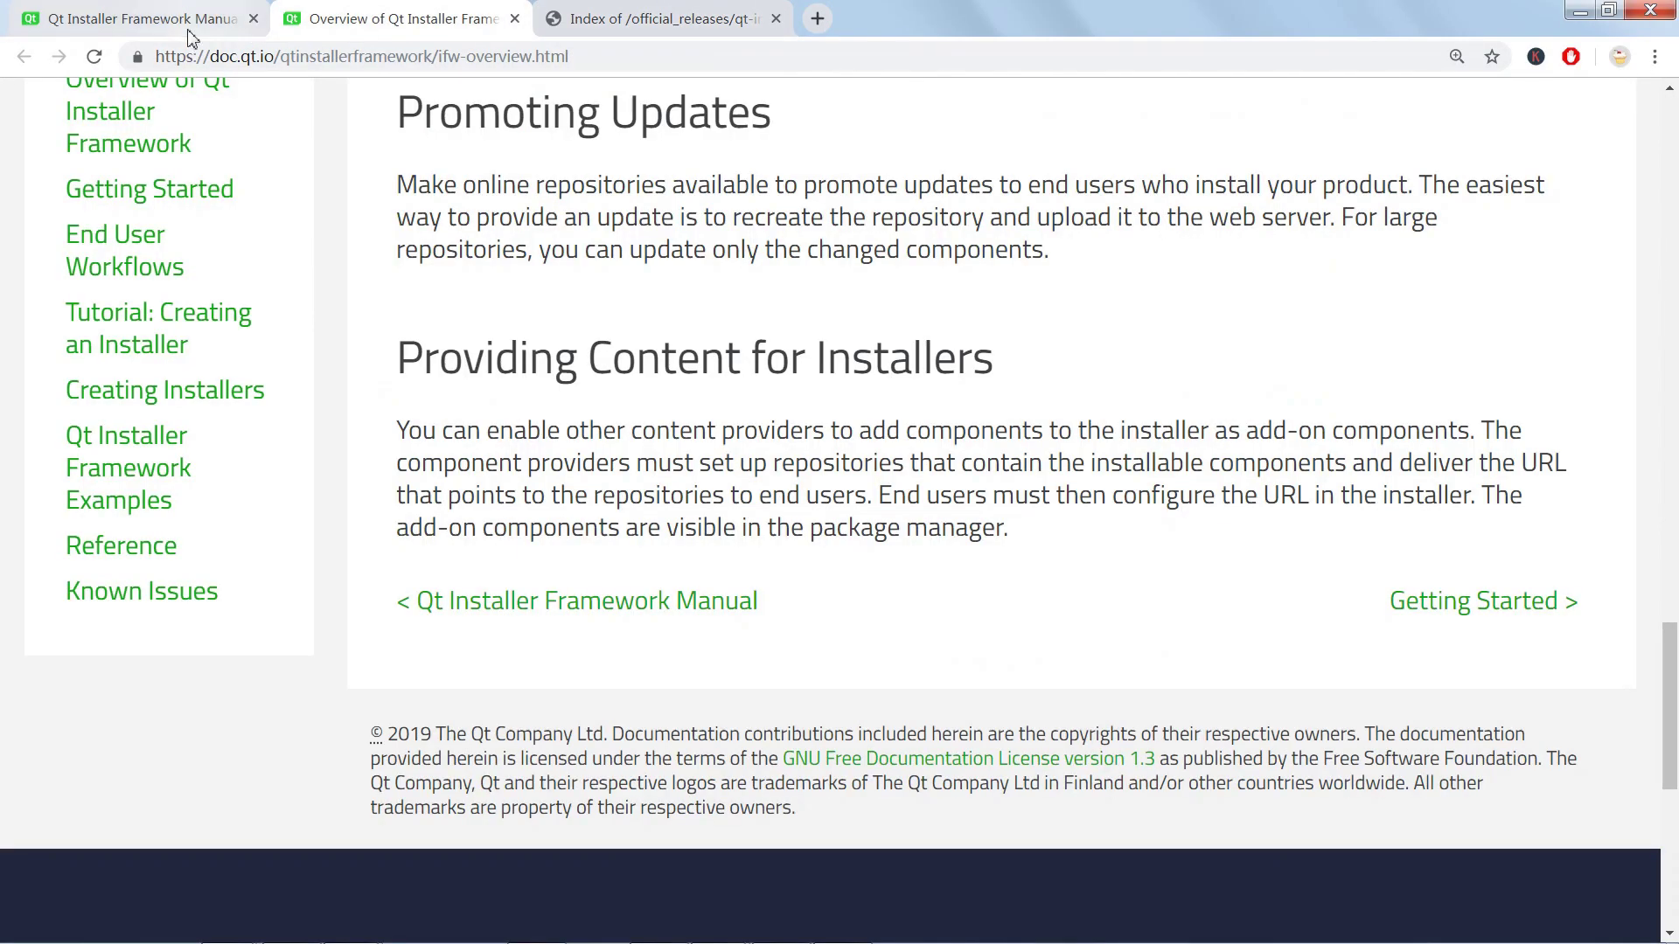
left_click(131, 19)
left_click(247, 60)
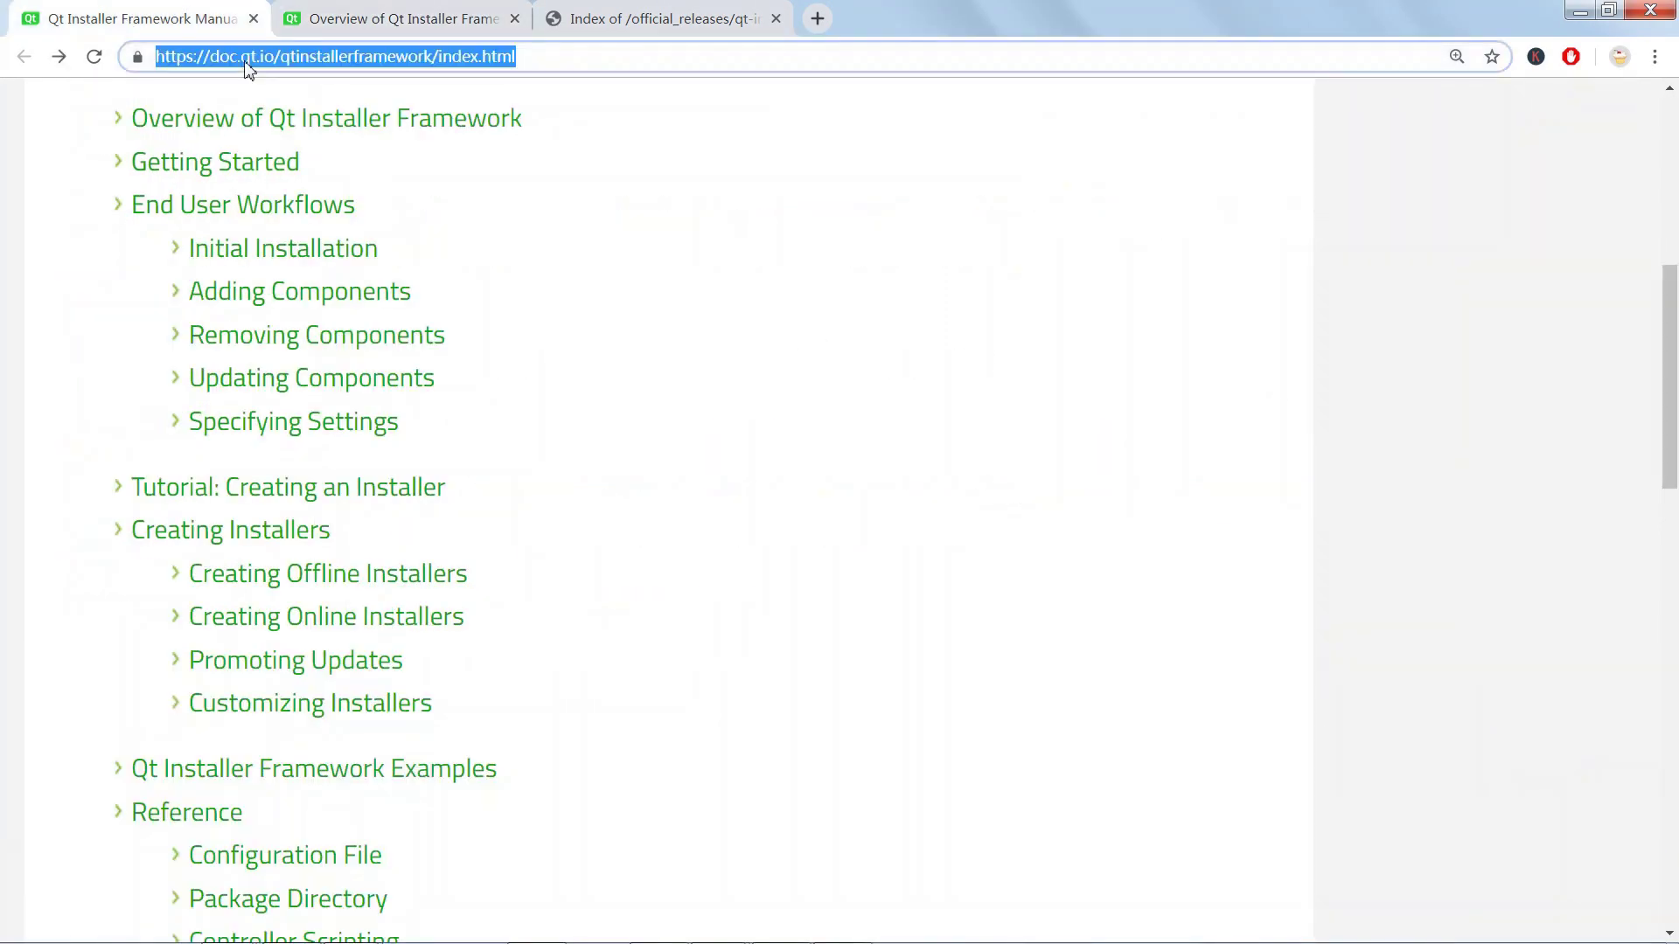
type("qt")
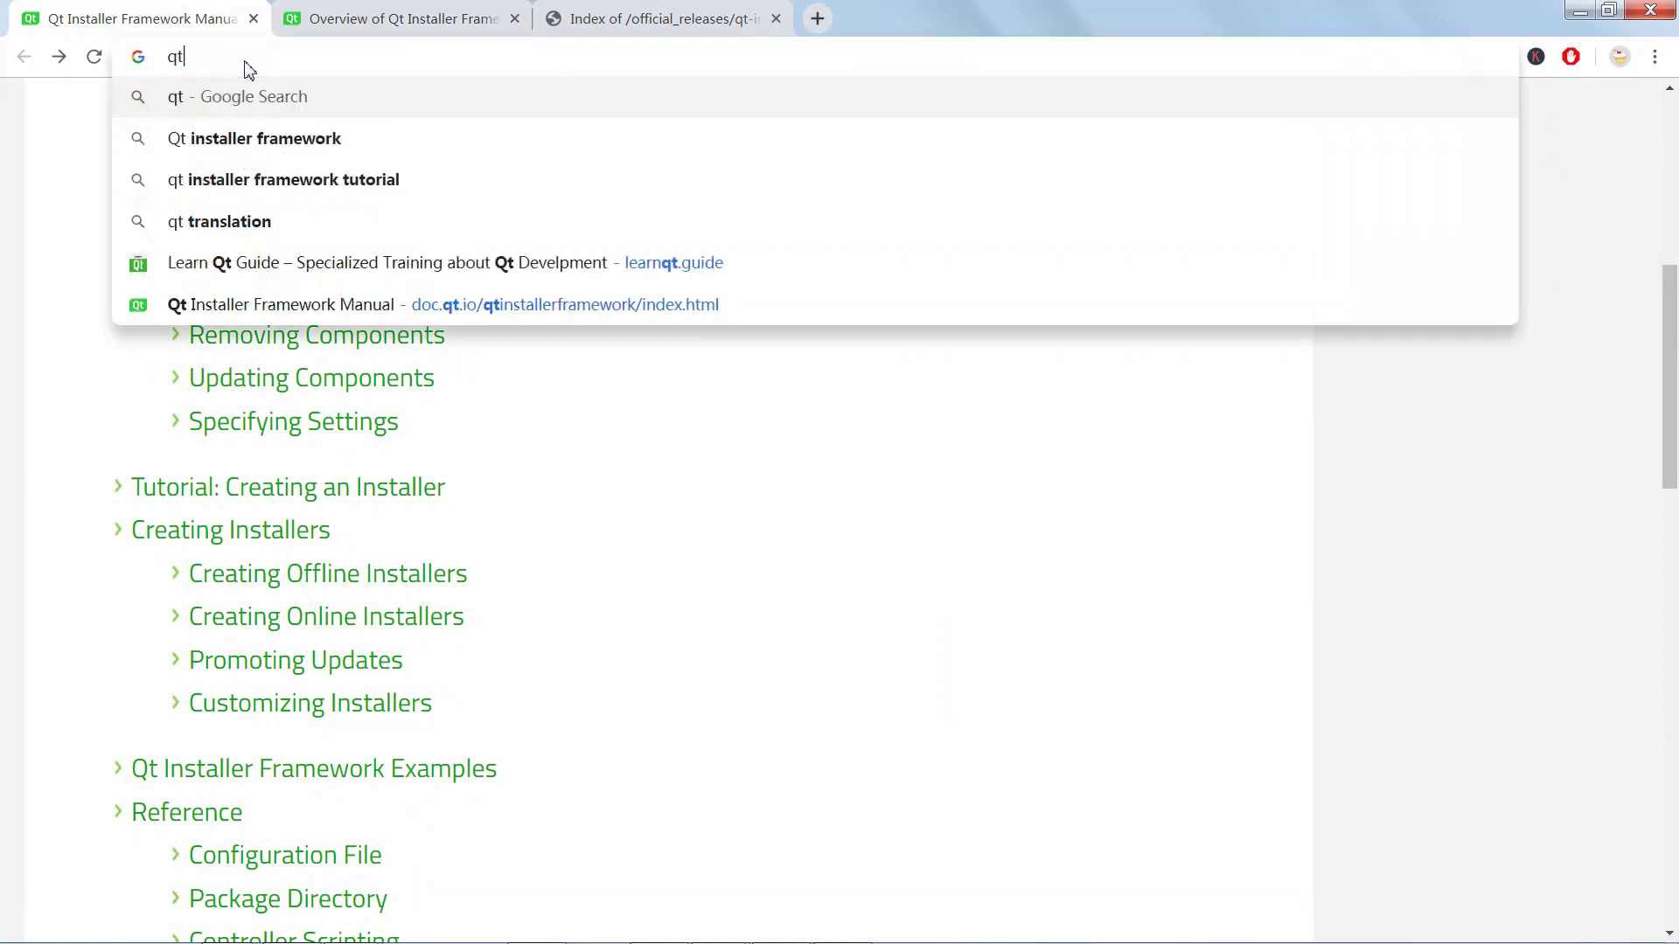
type(" insta")
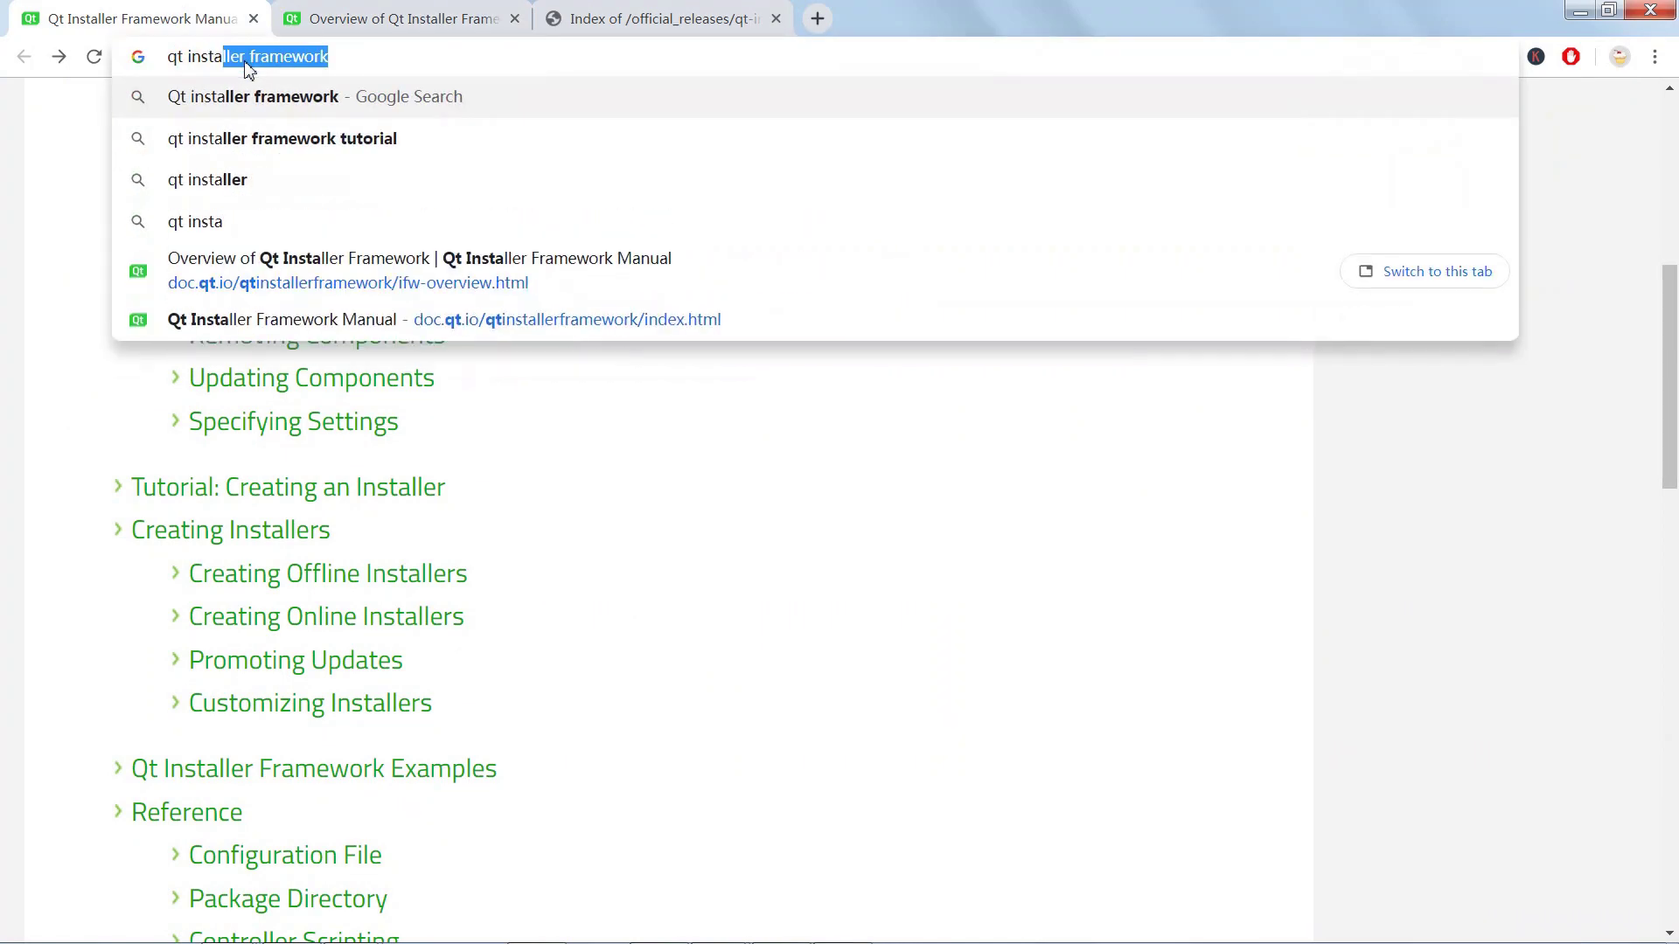
type("ller framework examples")
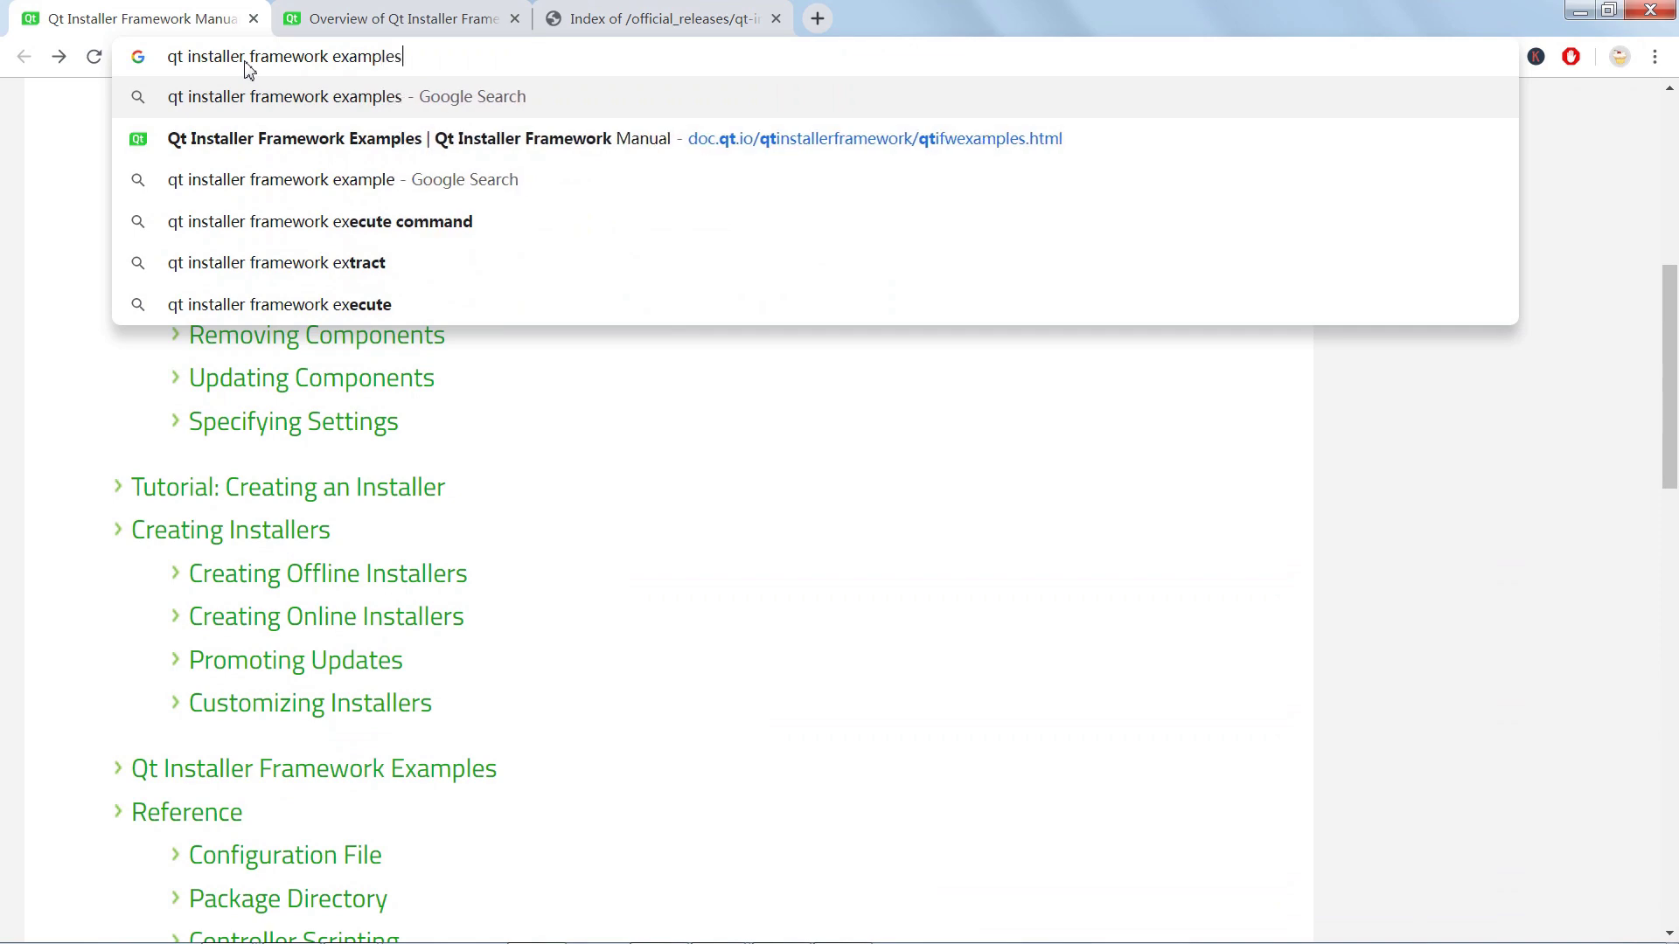
key("Return")
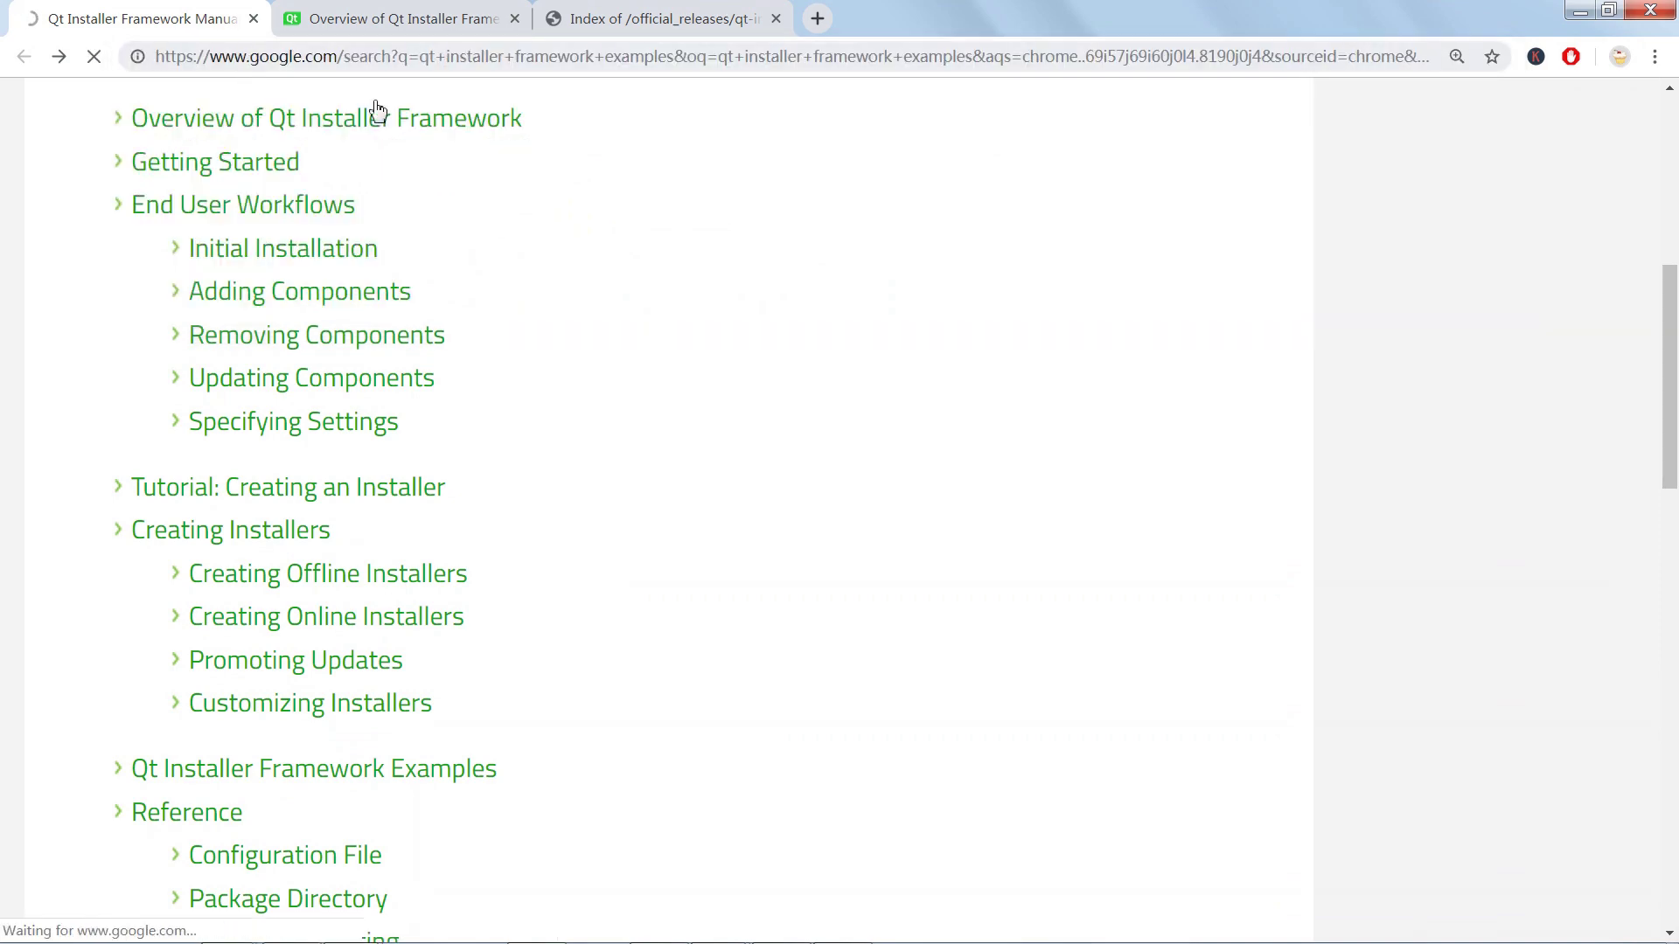
Open the Qt Installer Framework Examples documentation result in a new tab and show that tab.
right_click(334, 263)
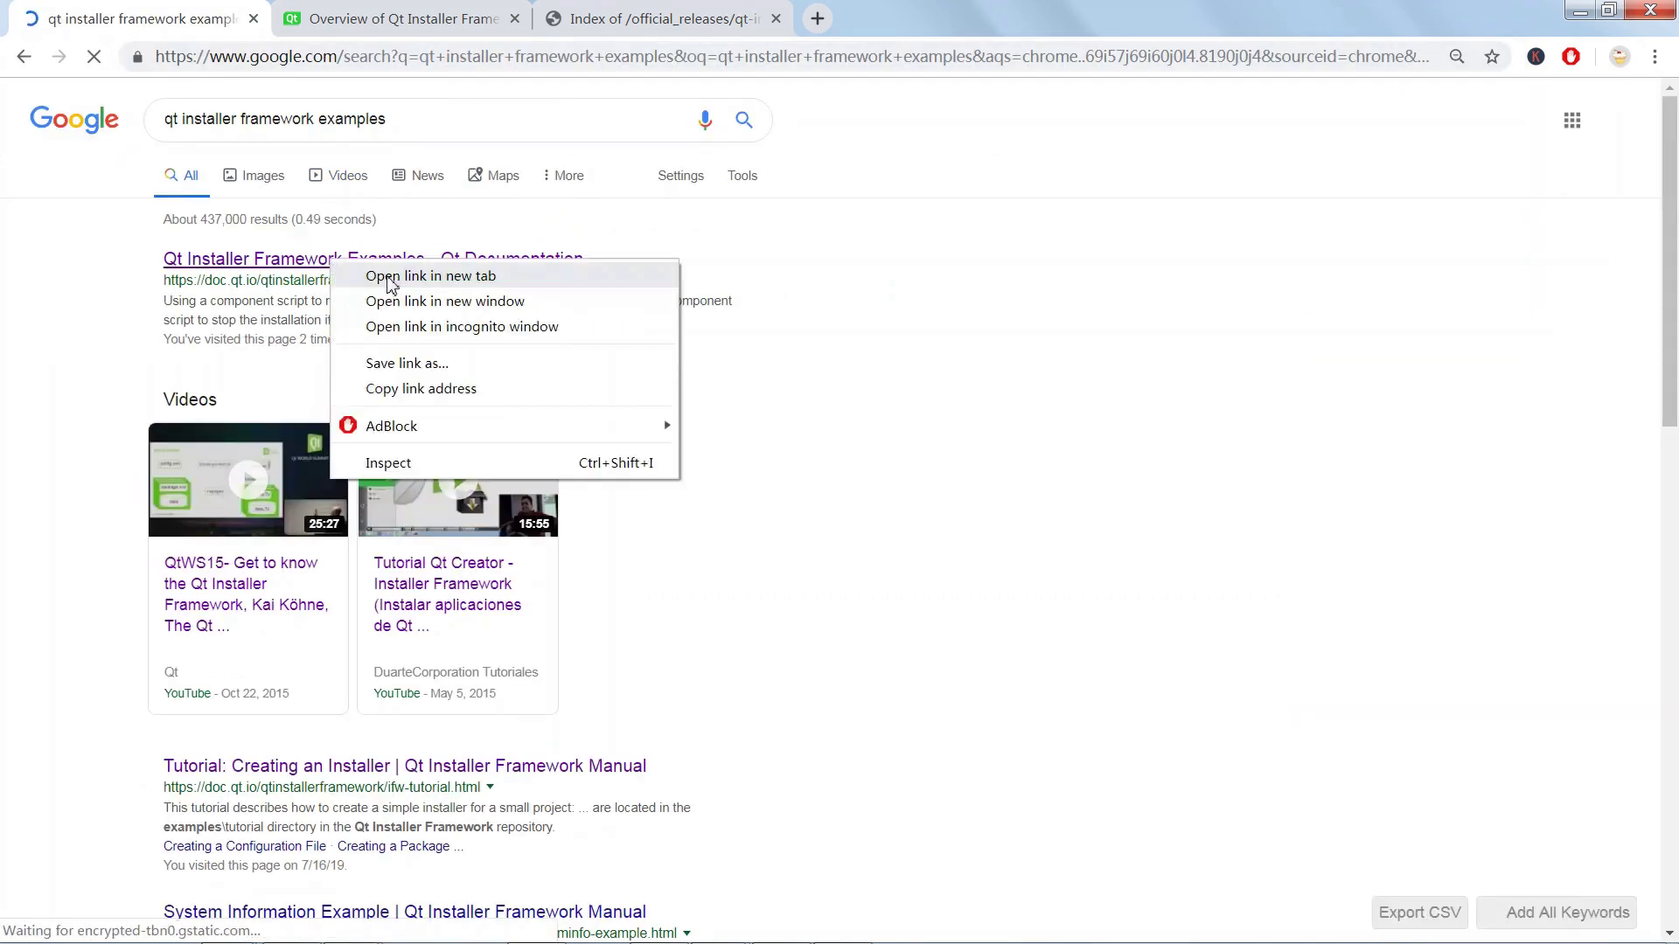
left_click(394, 275)
left_click(417, 28)
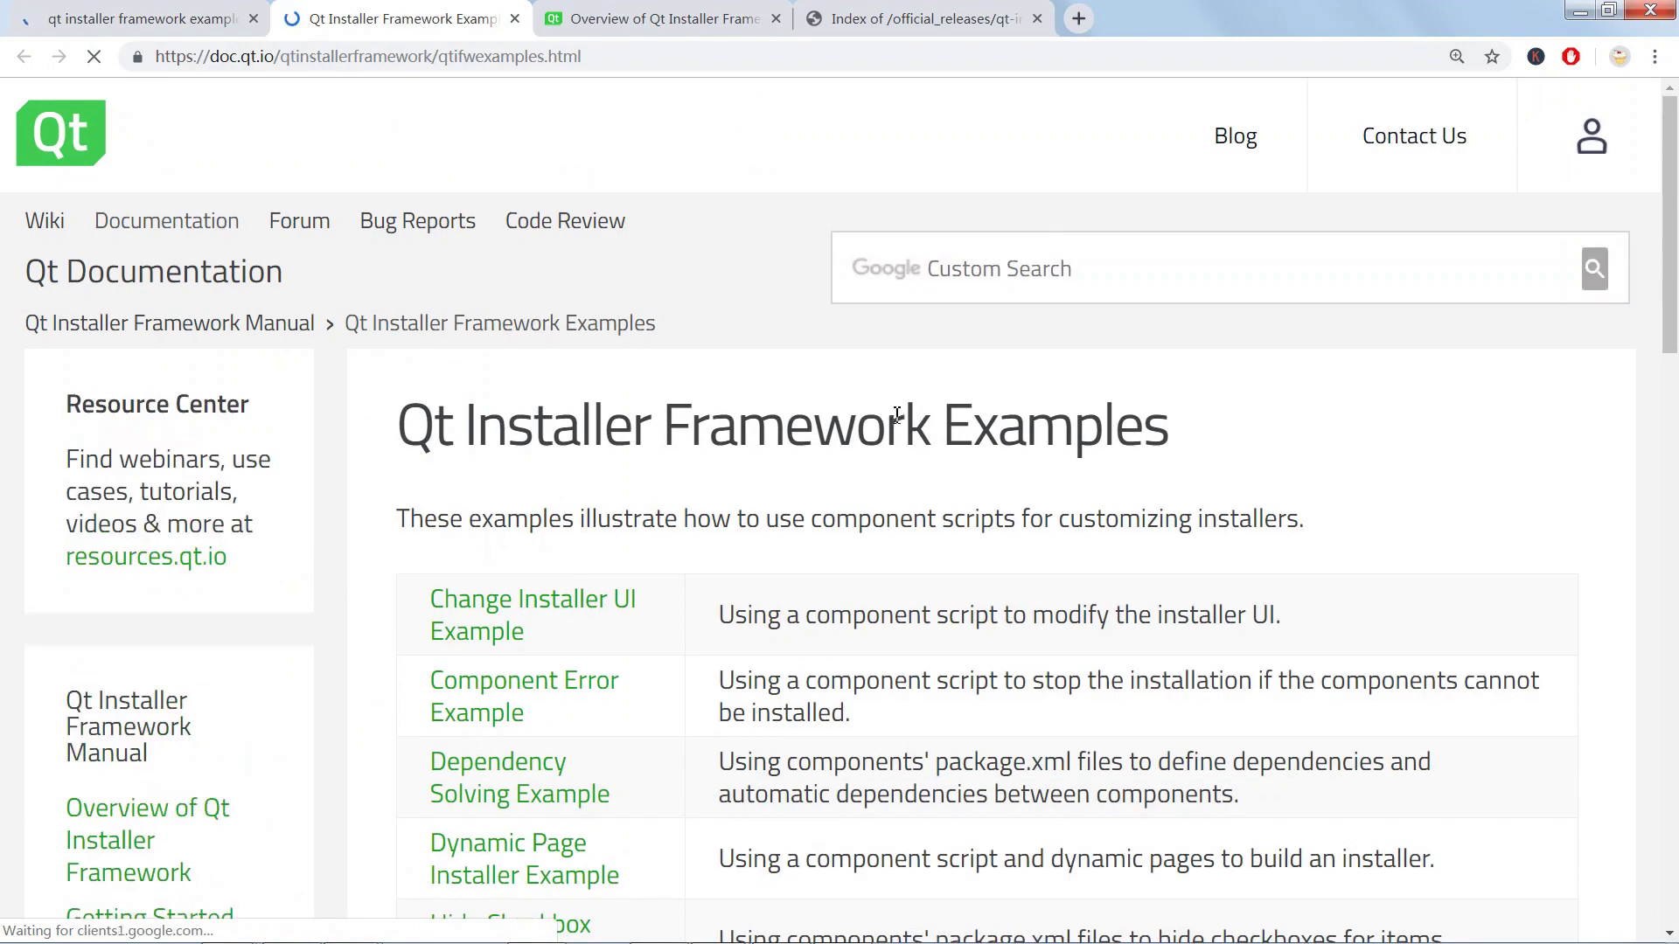
Look through the documentation's table of Qt Installer Framework examples and their descriptions, from Change Installer UI to Translation.
scroll(910, 480, "down", 15)
scroll(695, 475, "up", 10)
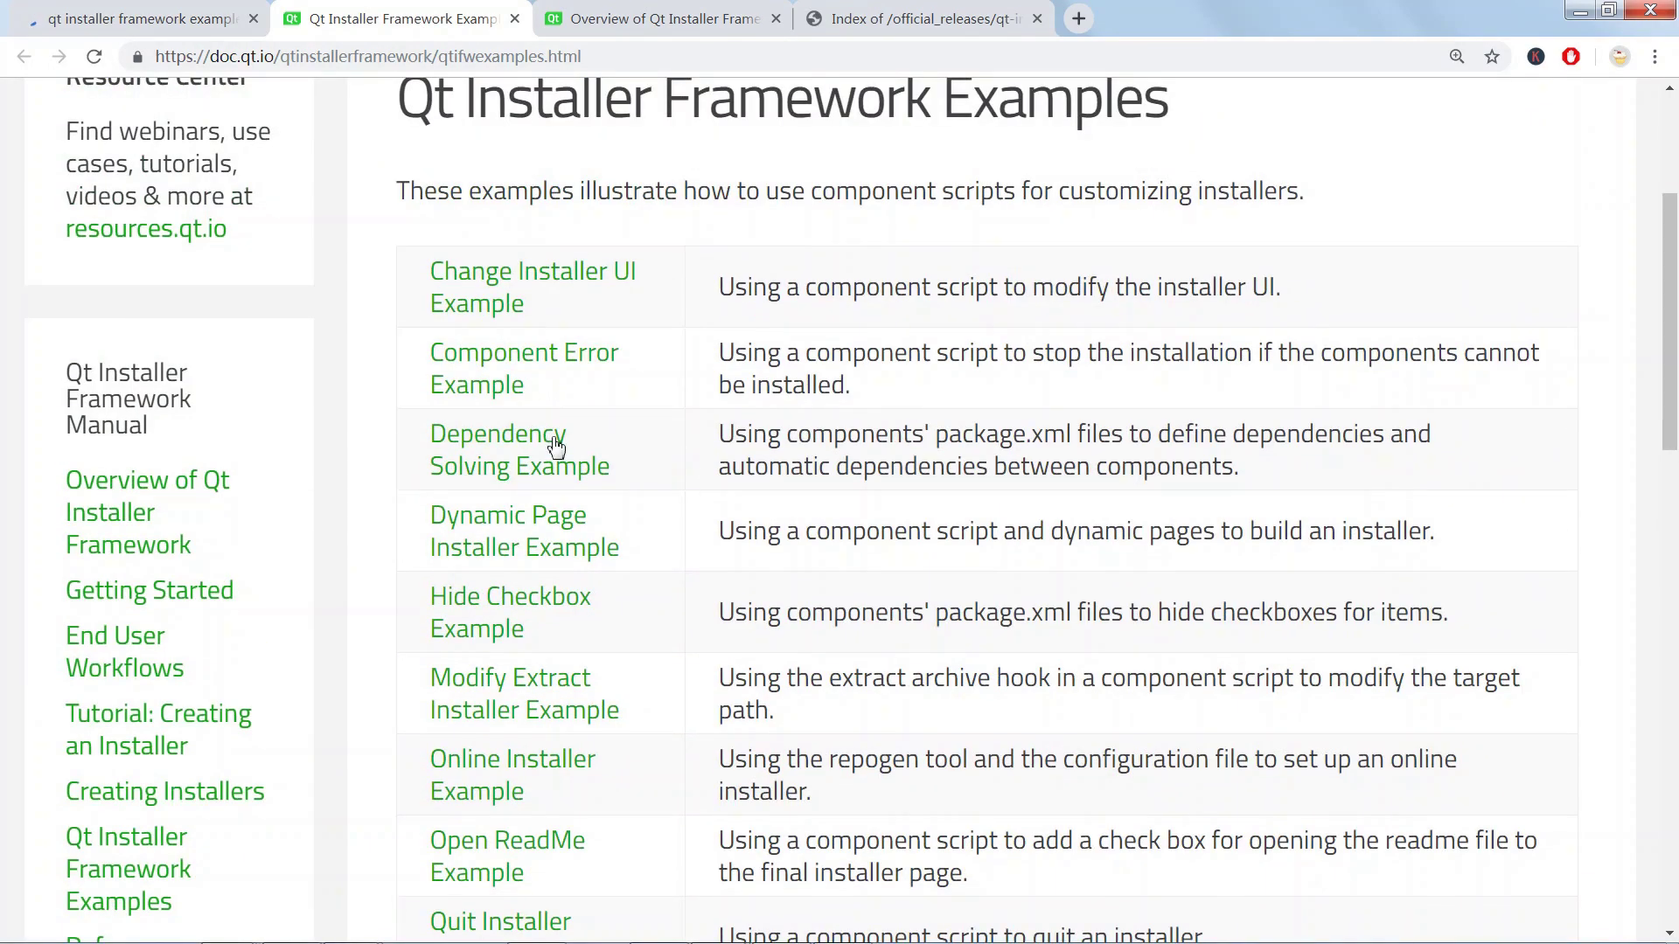
scroll(629, 394, "down", 5)
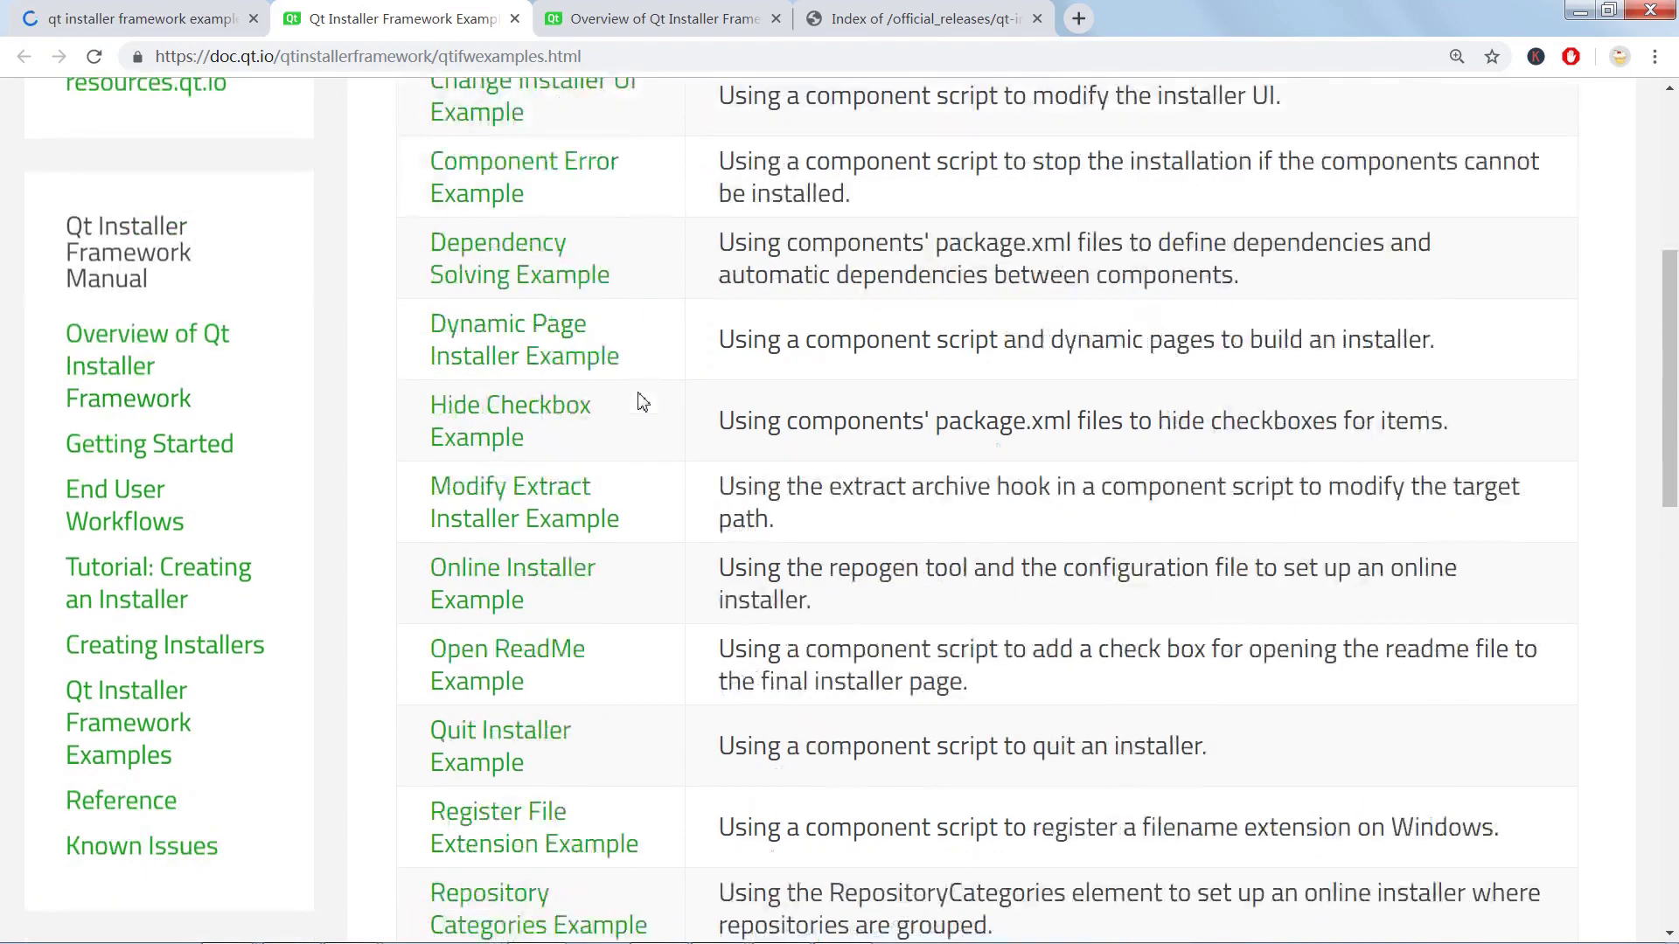
scroll(581, 390, "down", 3)
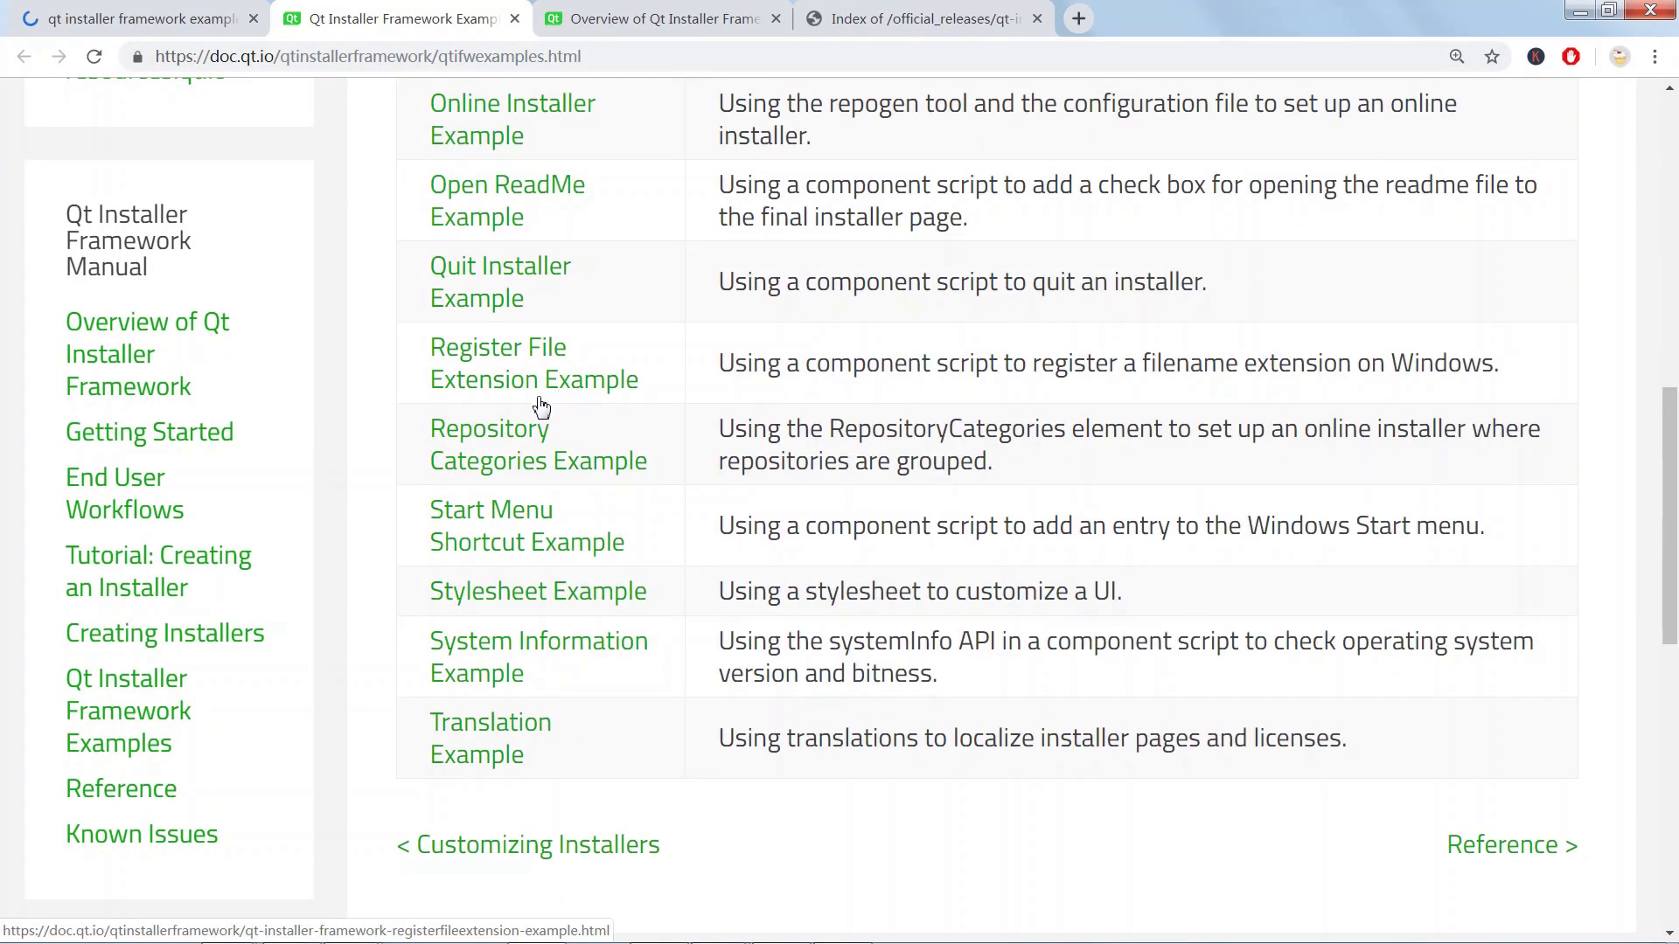
scroll(559, 398, "up", 3)
scroll(542, 406, "up", 1)
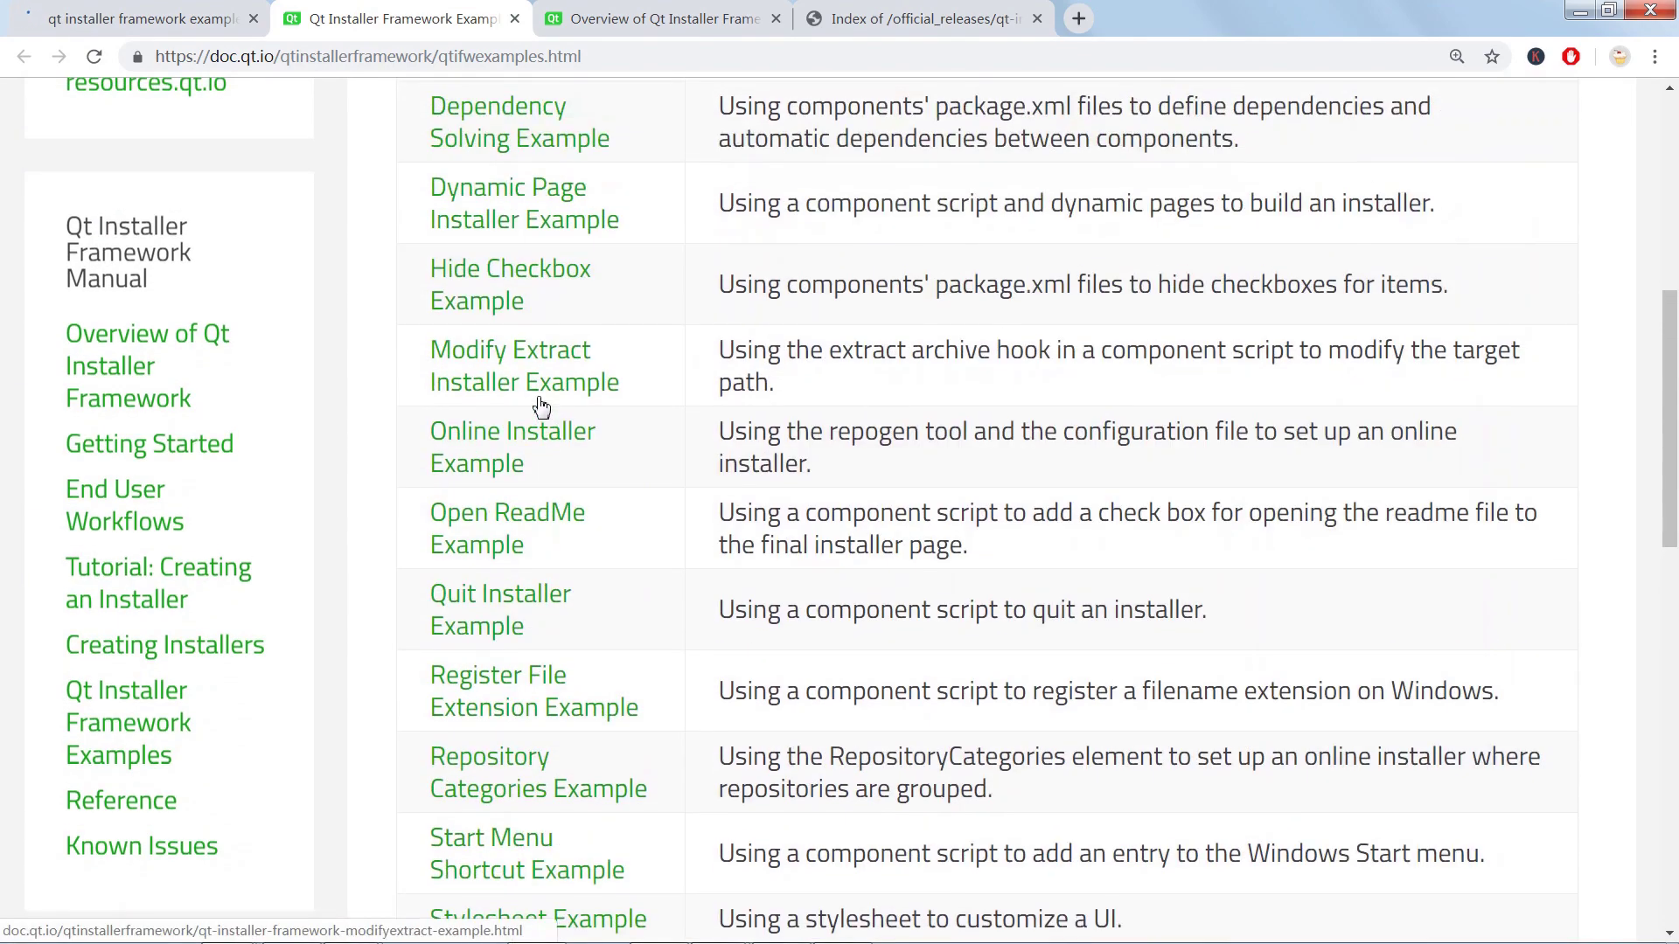
scroll(542, 406, "up", 2)
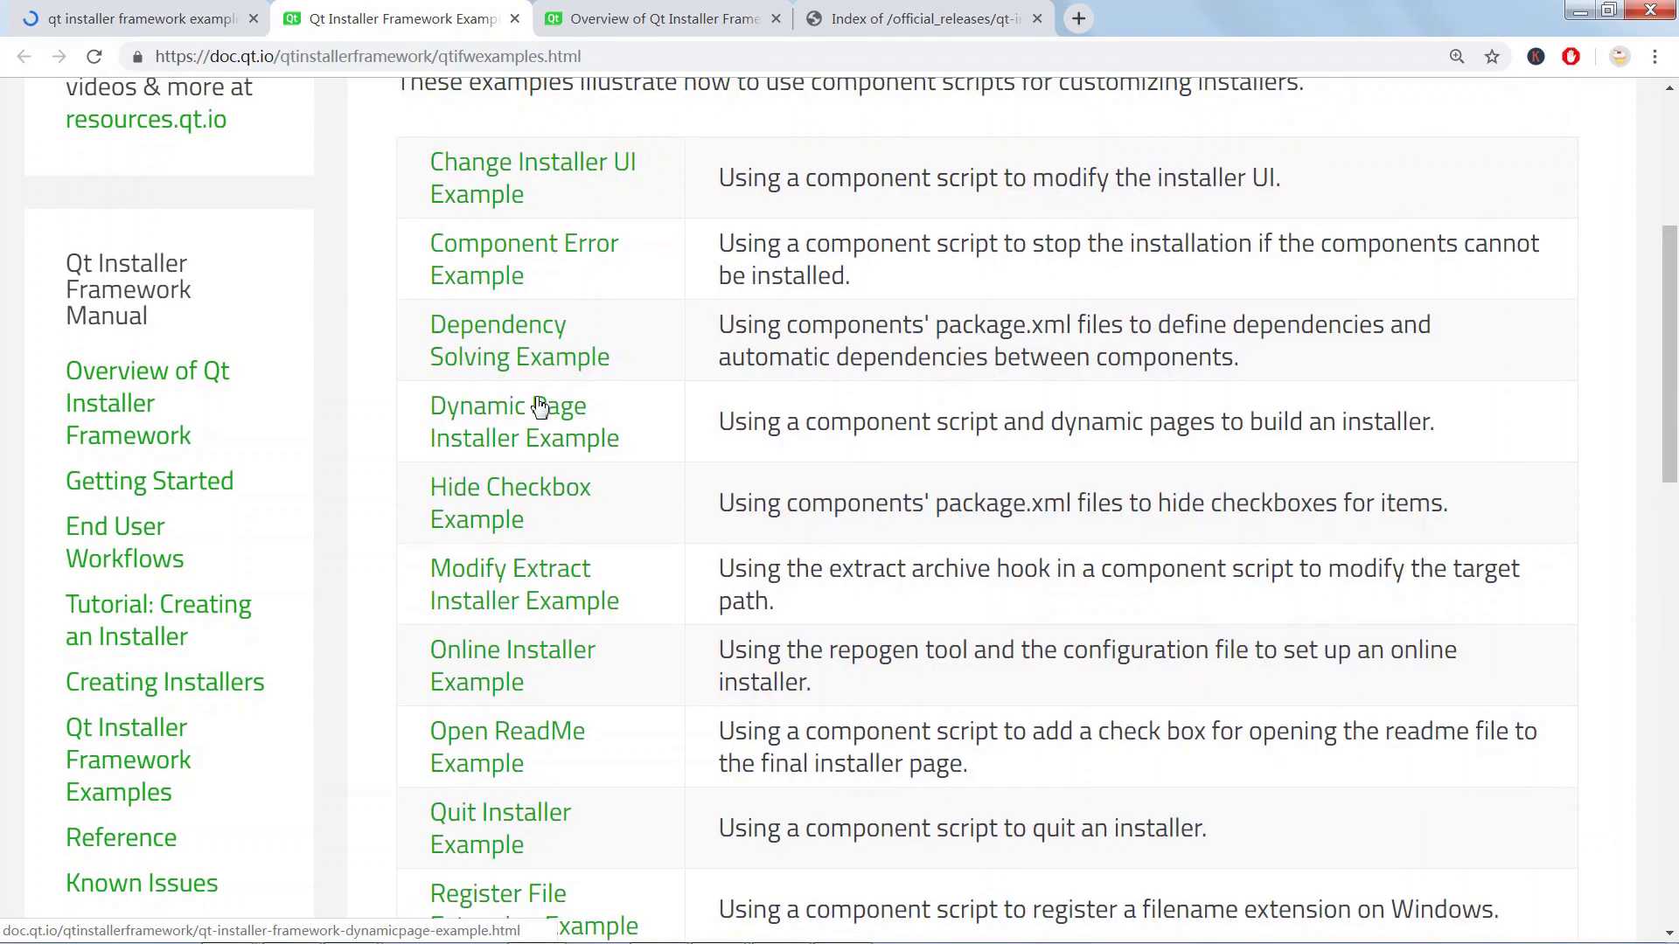
Open the Start Menu Shortcut Example from the examples table in a new tab.
scroll(538, 411, "down", 2)
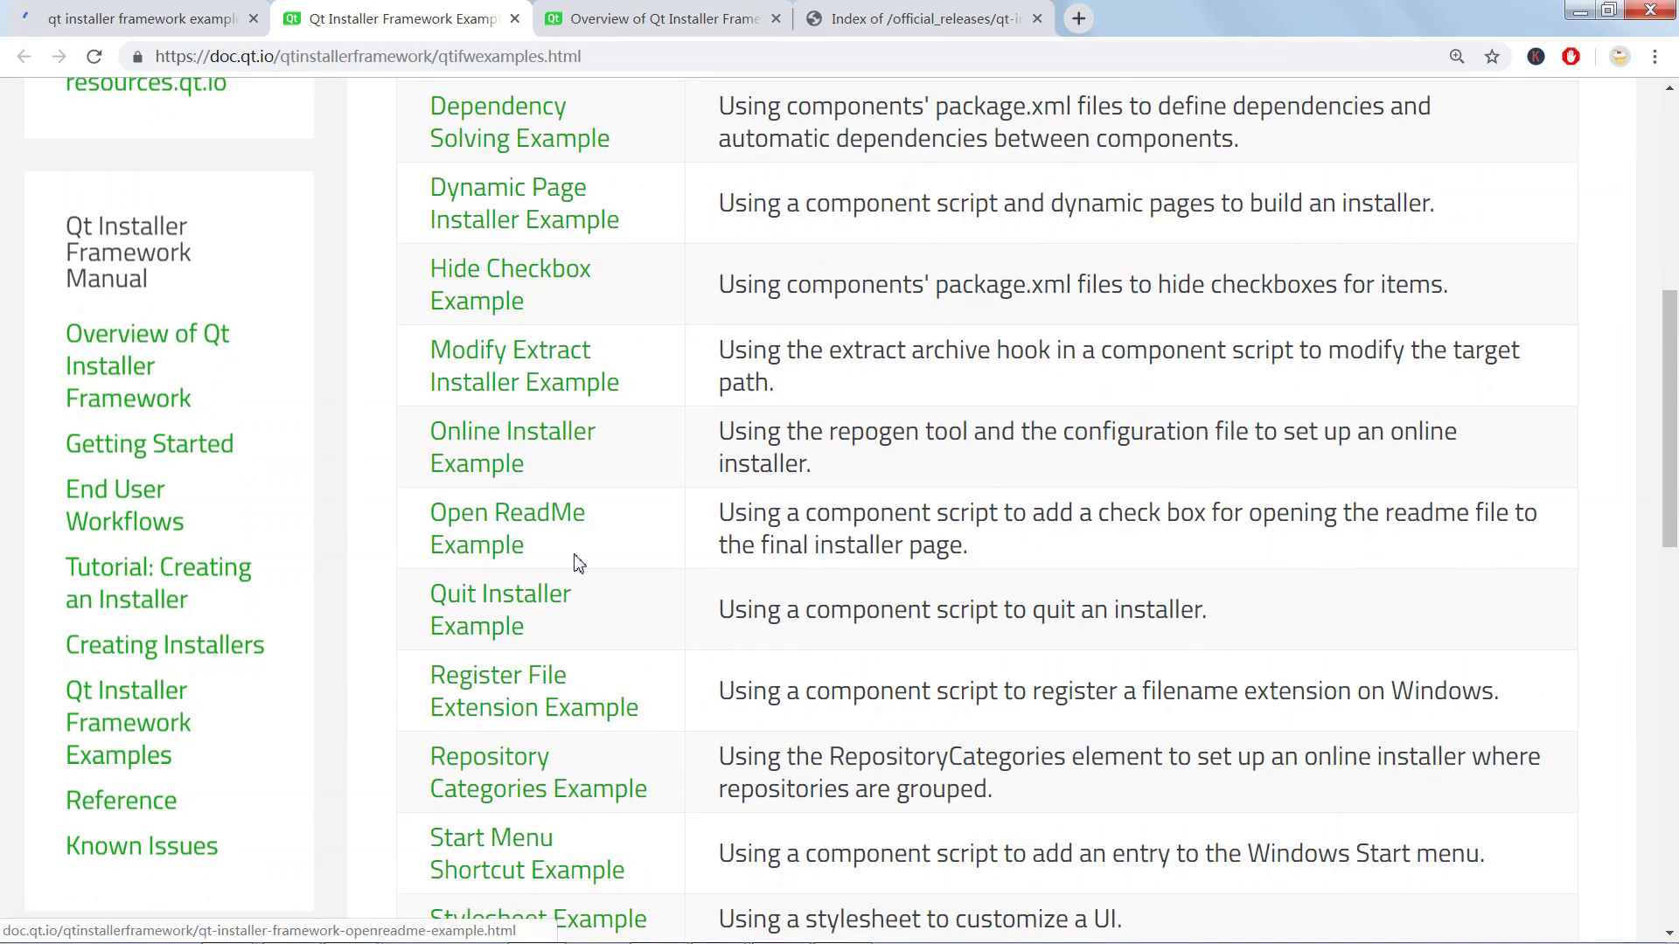
right_click(505, 844)
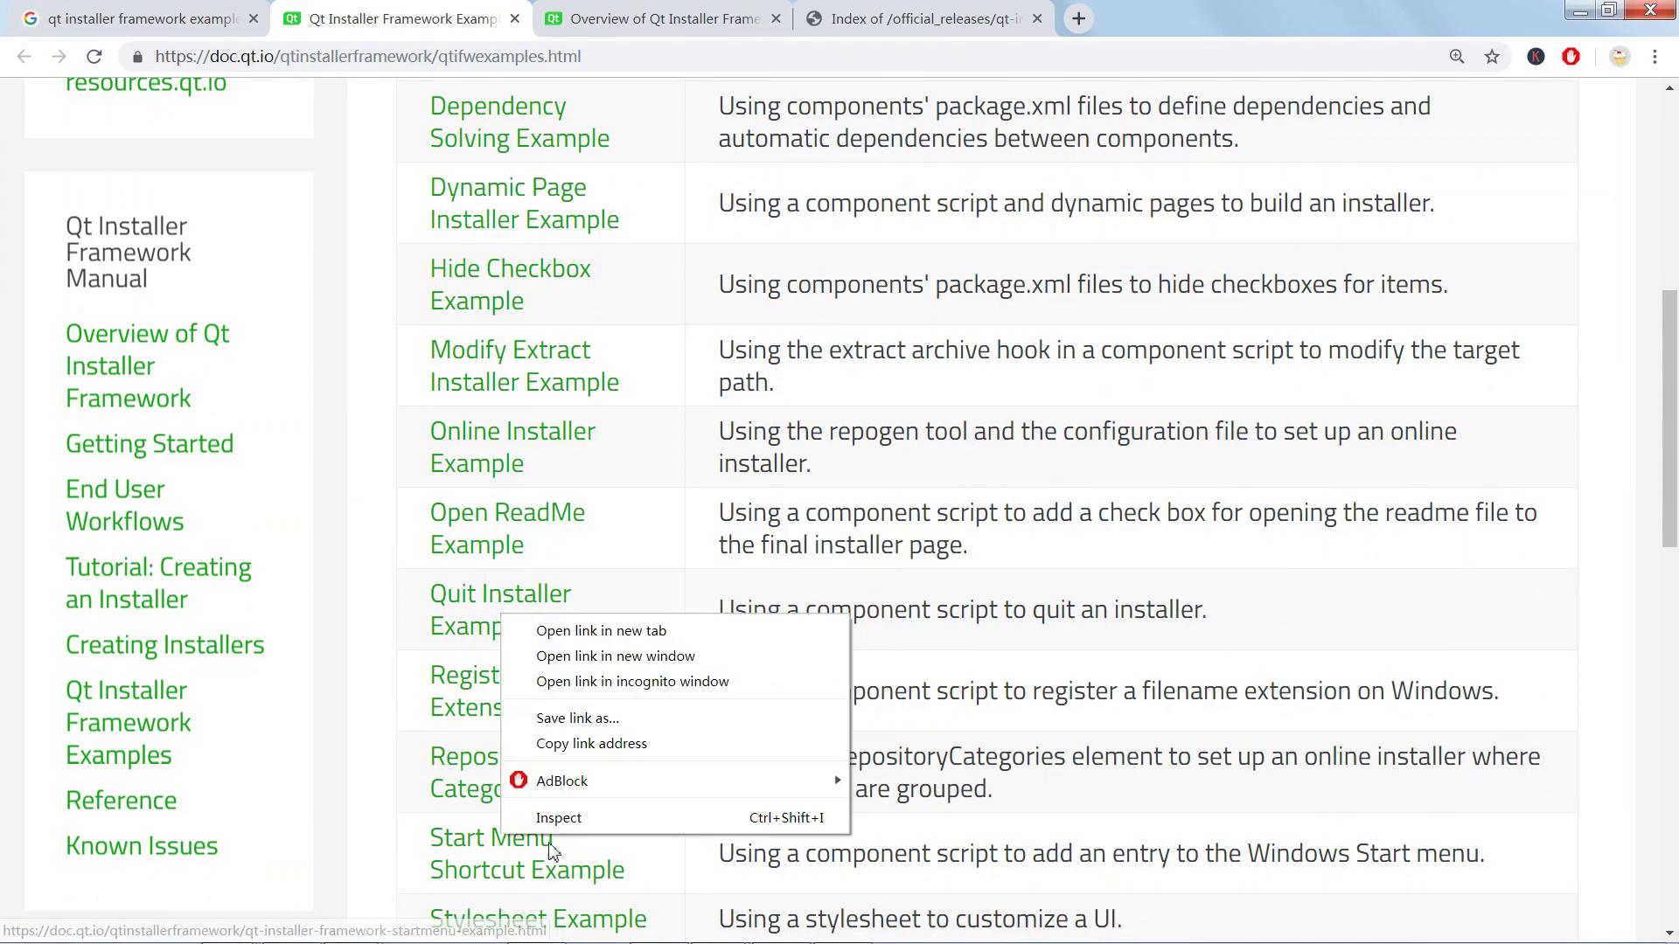
left_click(599, 632)
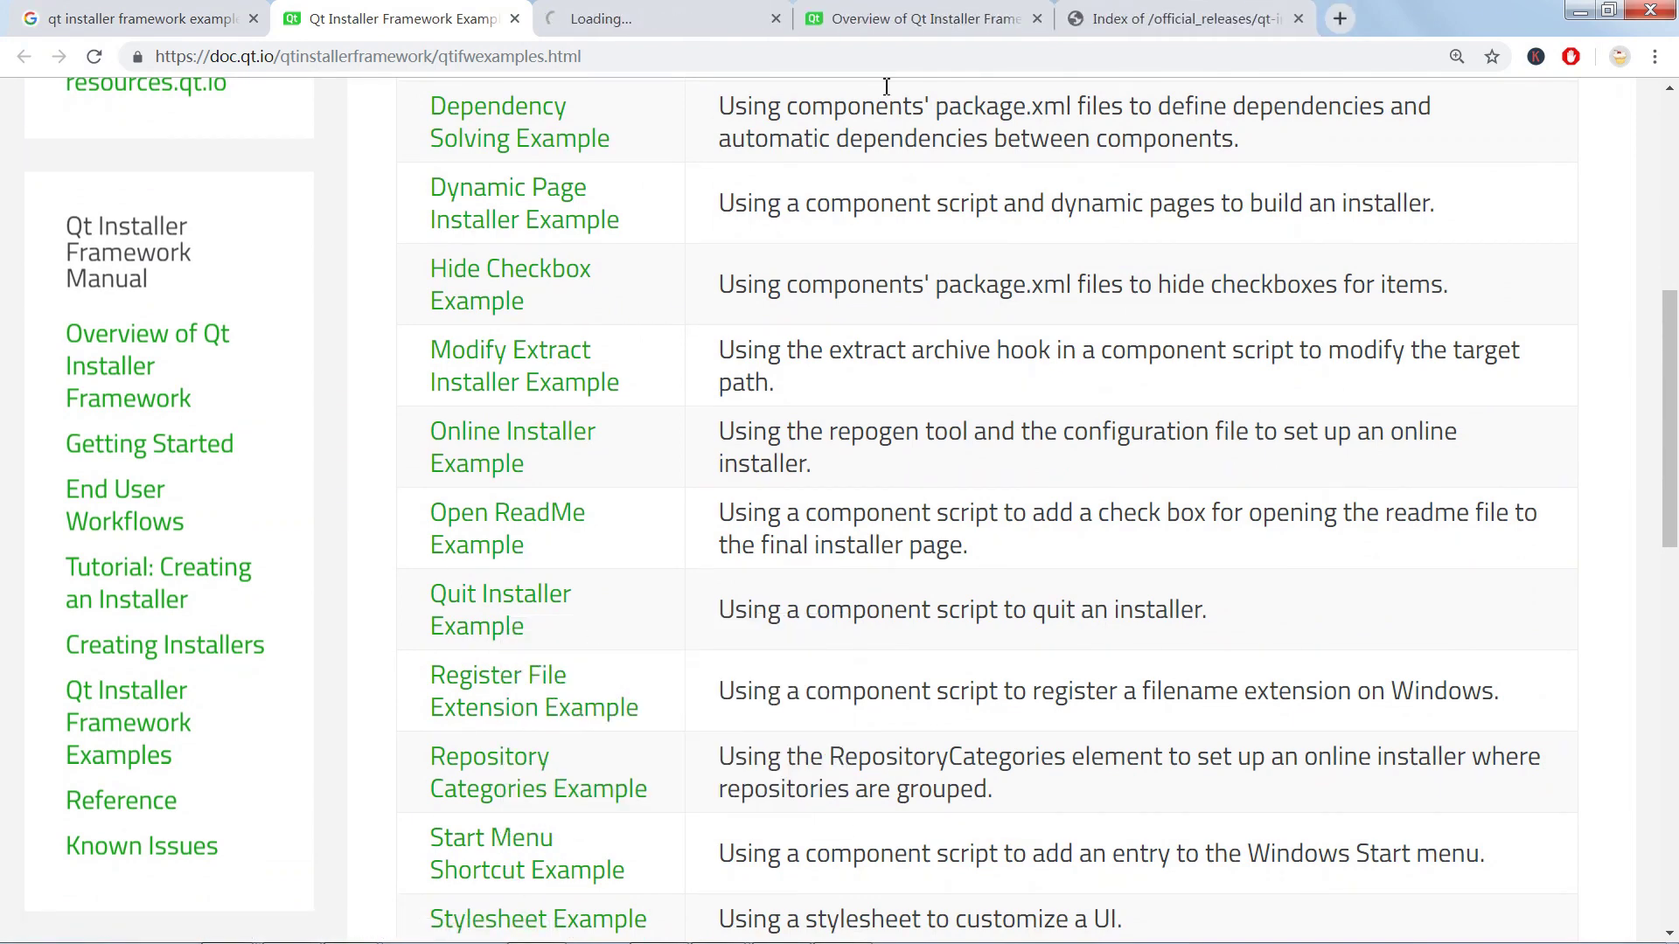
Show the Start Menu Shortcut Example page and read its config.xml and package.xml sections, including the StartMenuDir and TargetDir element descriptions.
left_click(647, 19)
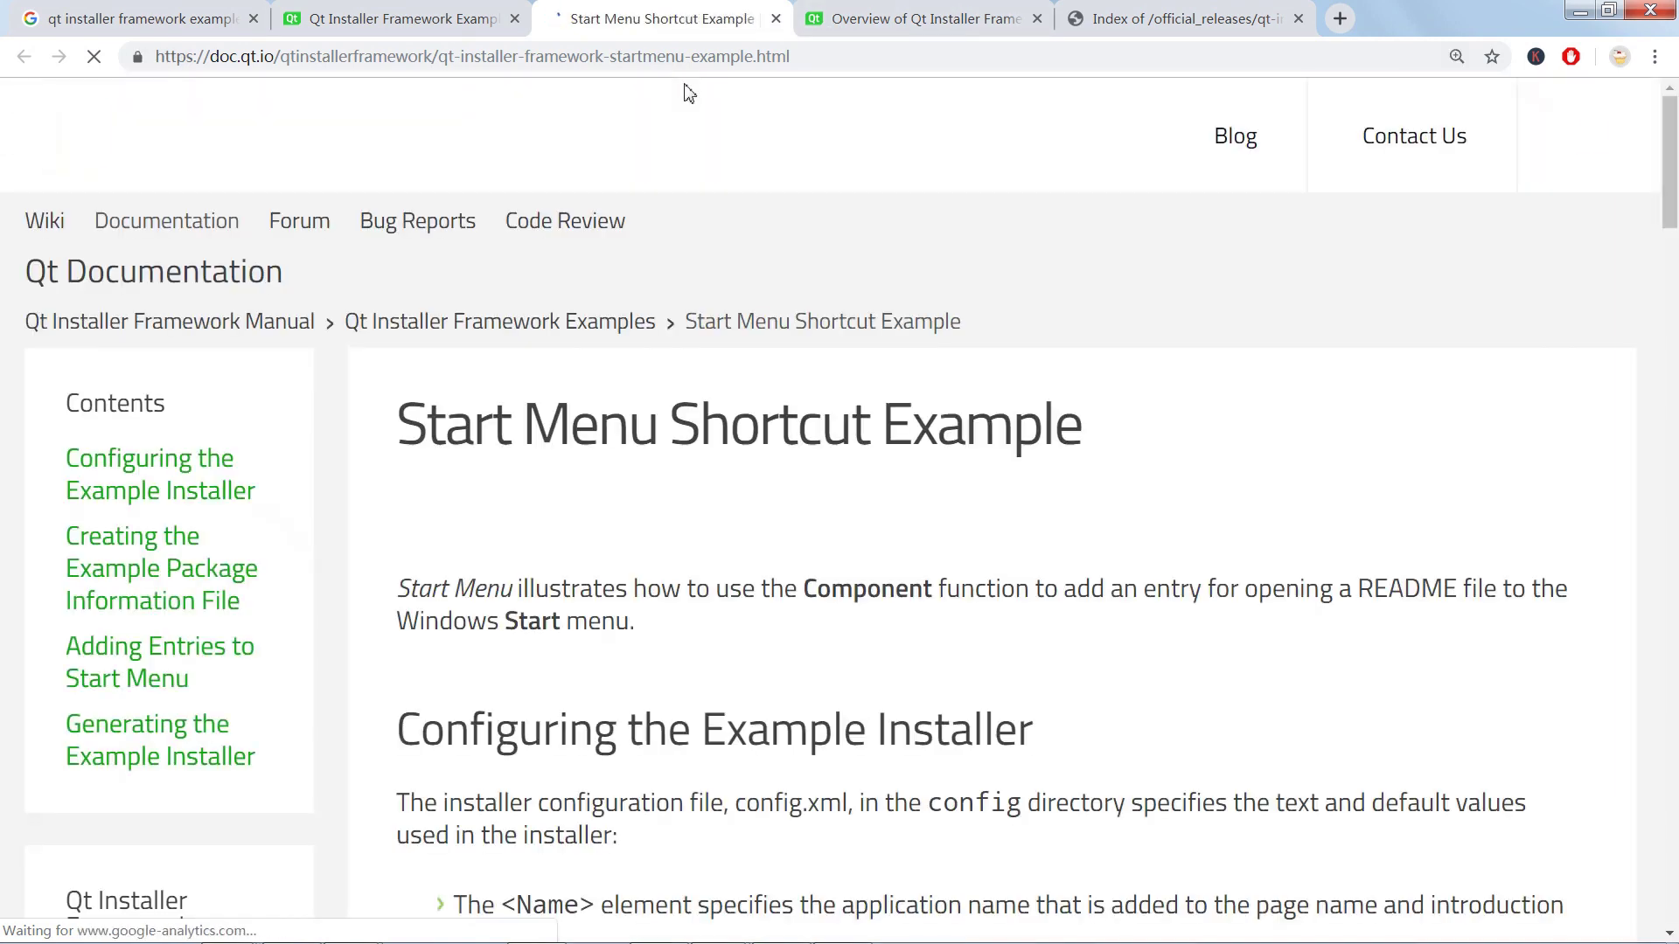
scroll(700, 490, "down", 2)
scroll(703, 496, "down", 15)
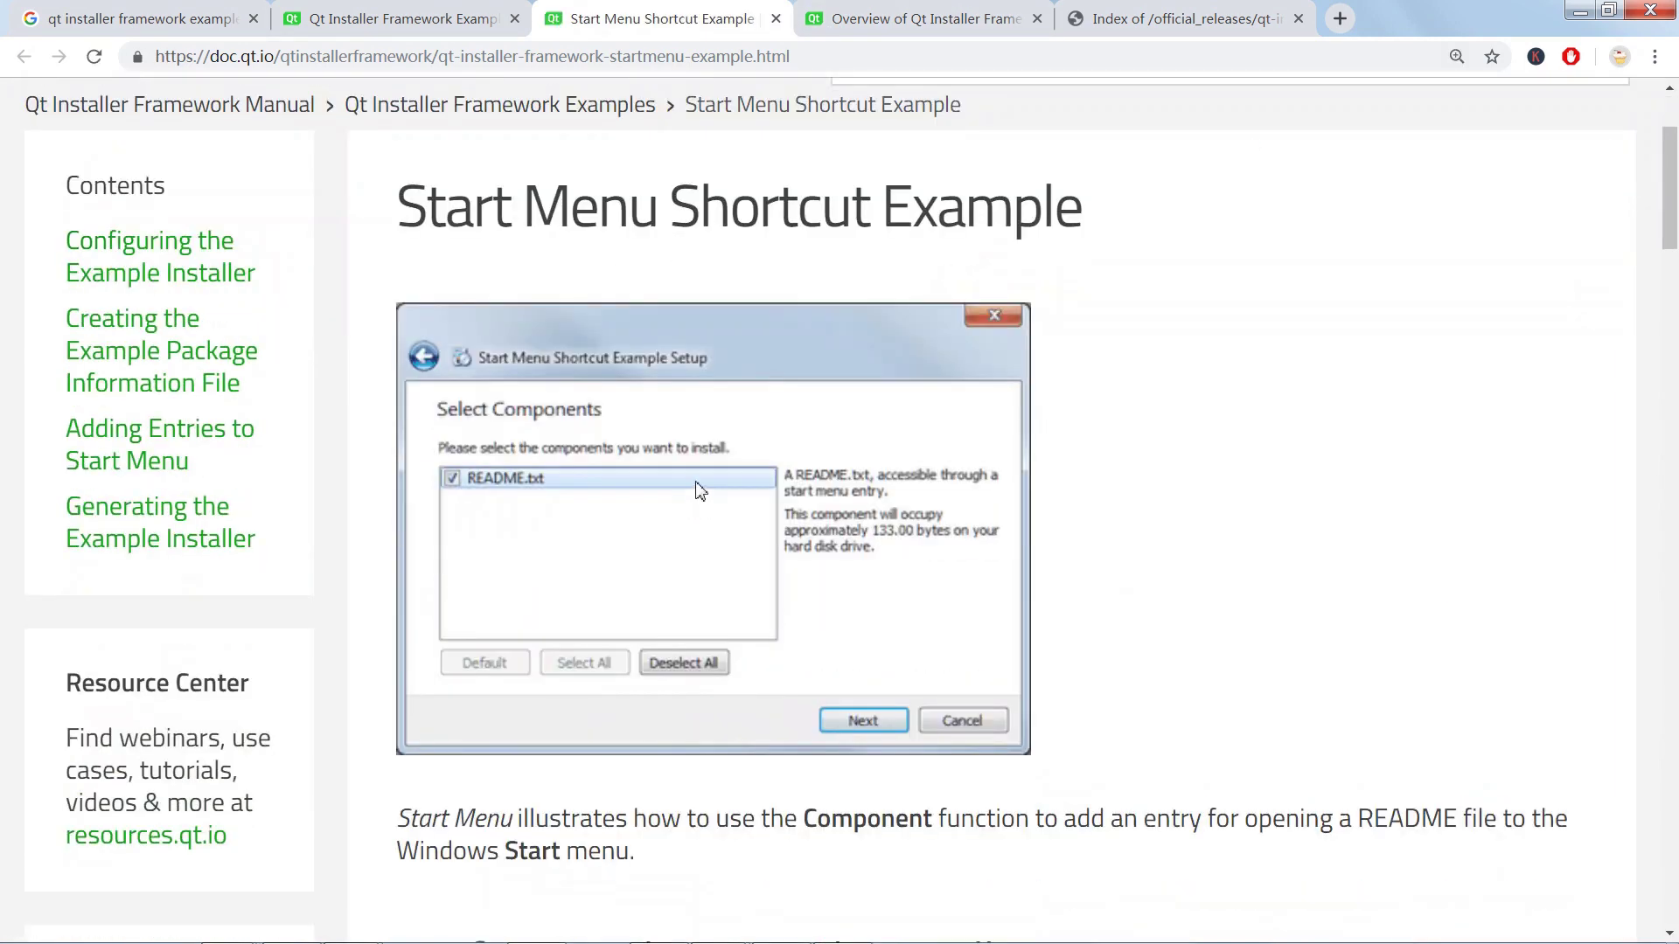
scroll(701, 488, "down", 11)
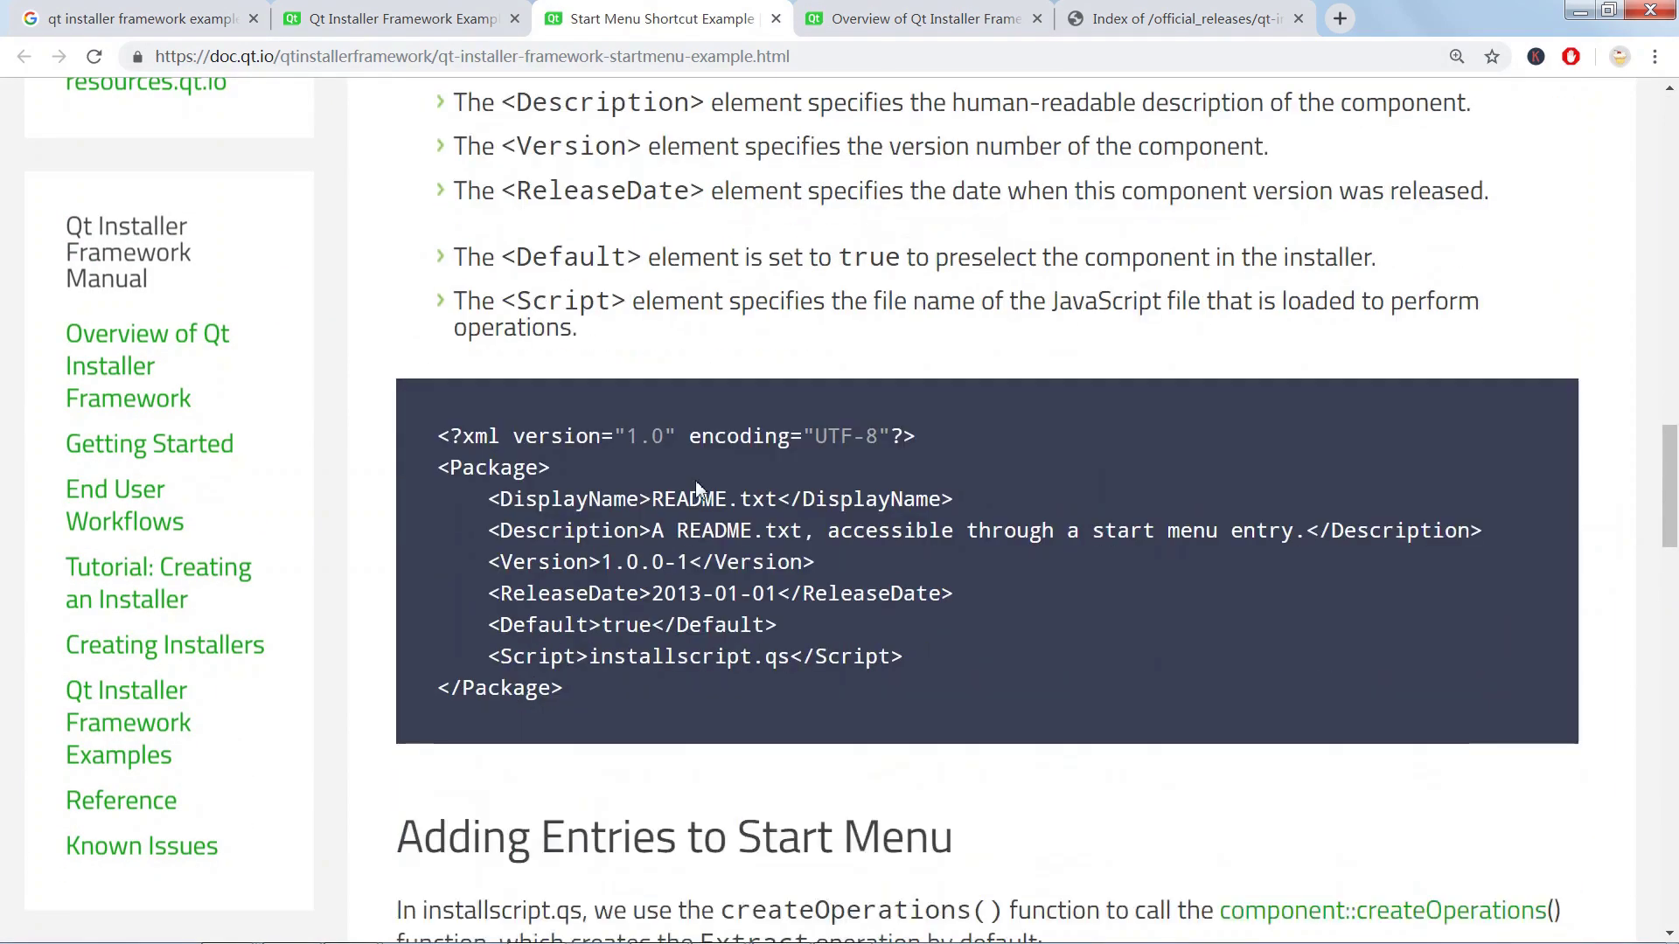
scroll(699, 481, "up", 18)
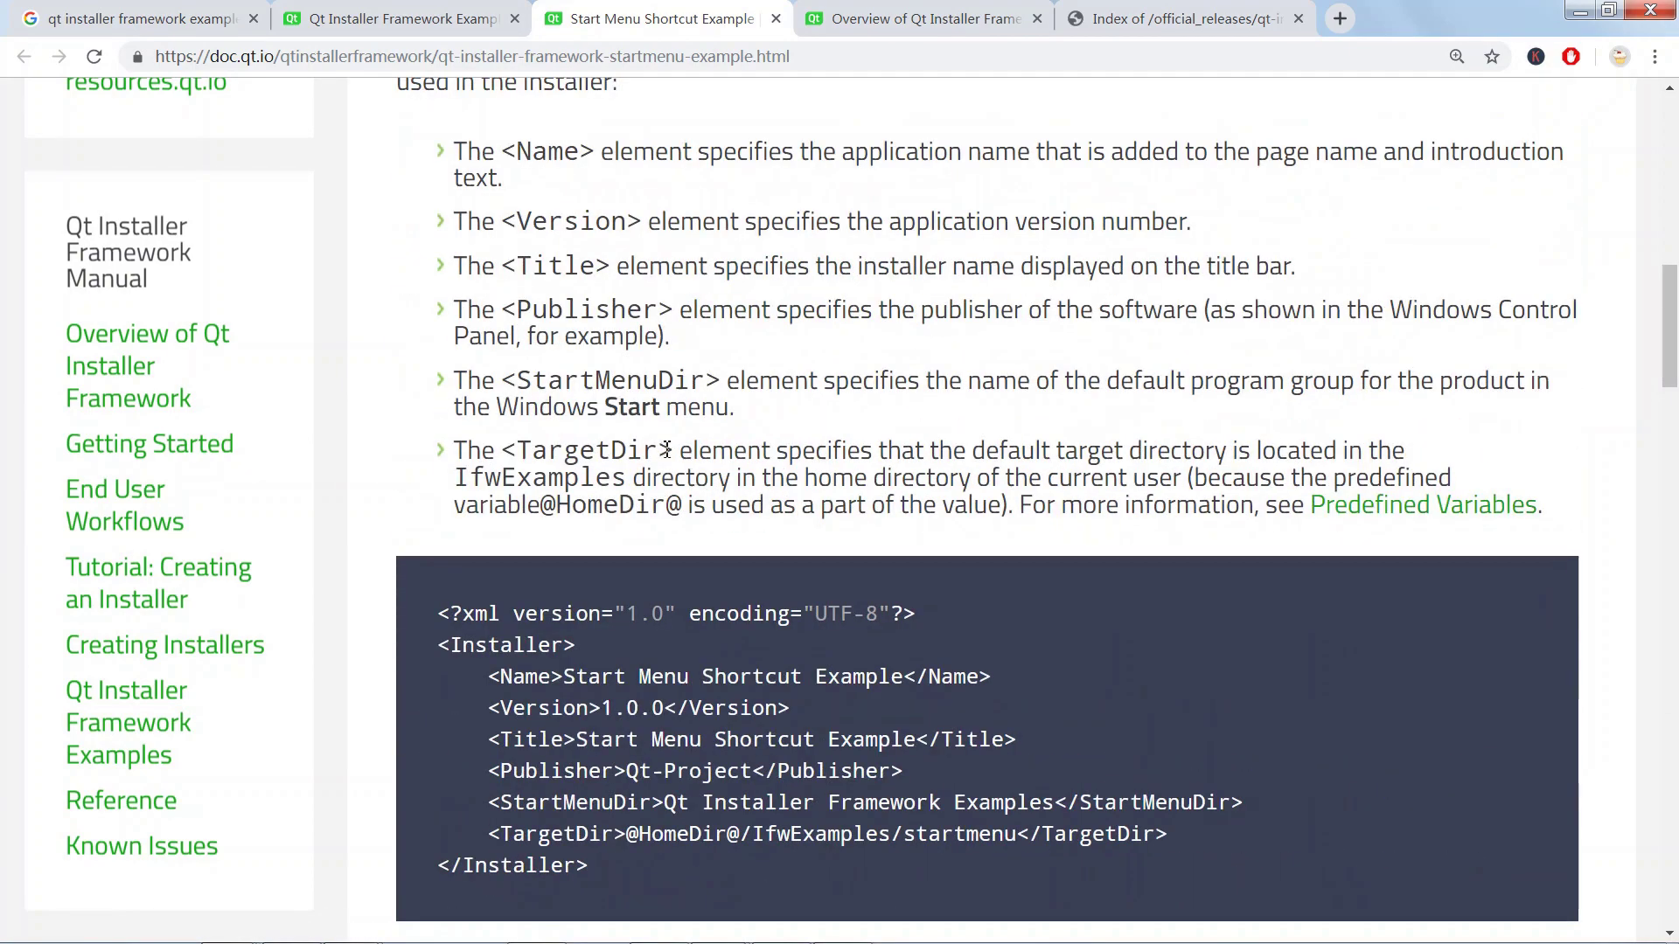
scroll(664, 313, "up", 9)
scroll(665, 313, "down", 7)
left_click_drag(457, 311, 866, 483)
scroll(846, 547, "down", 9)
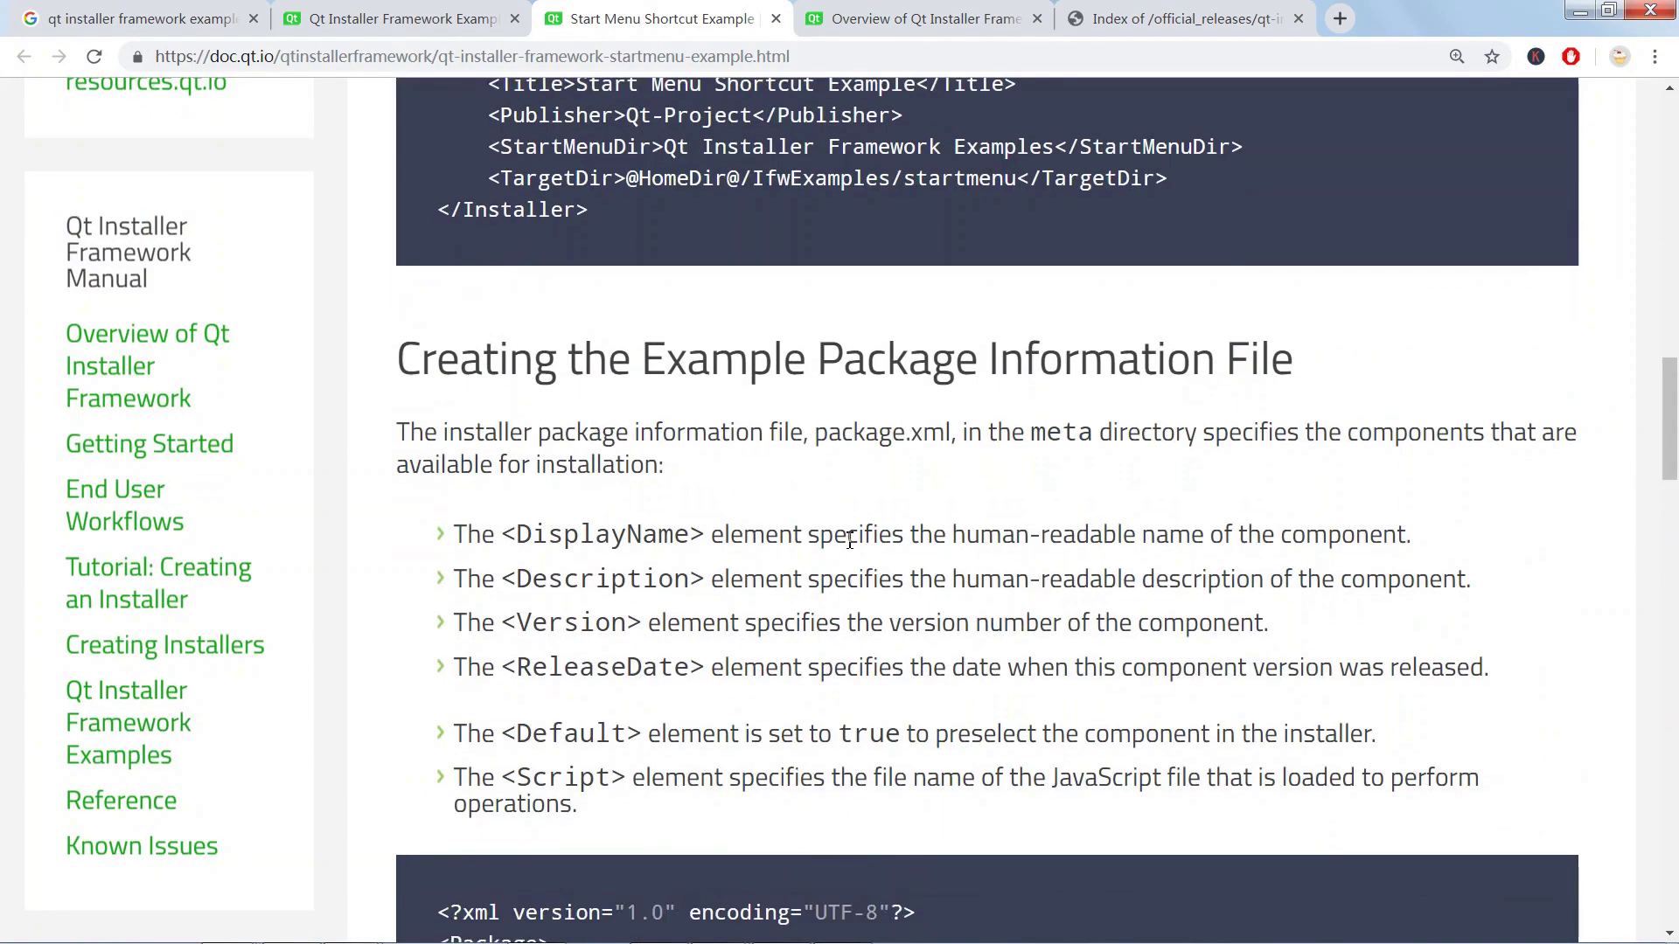
Switch from Chrome to the PainterAppInstaller folder in Windows Explorer and reposition its window over Qt Creator.
left_click(836, 932)
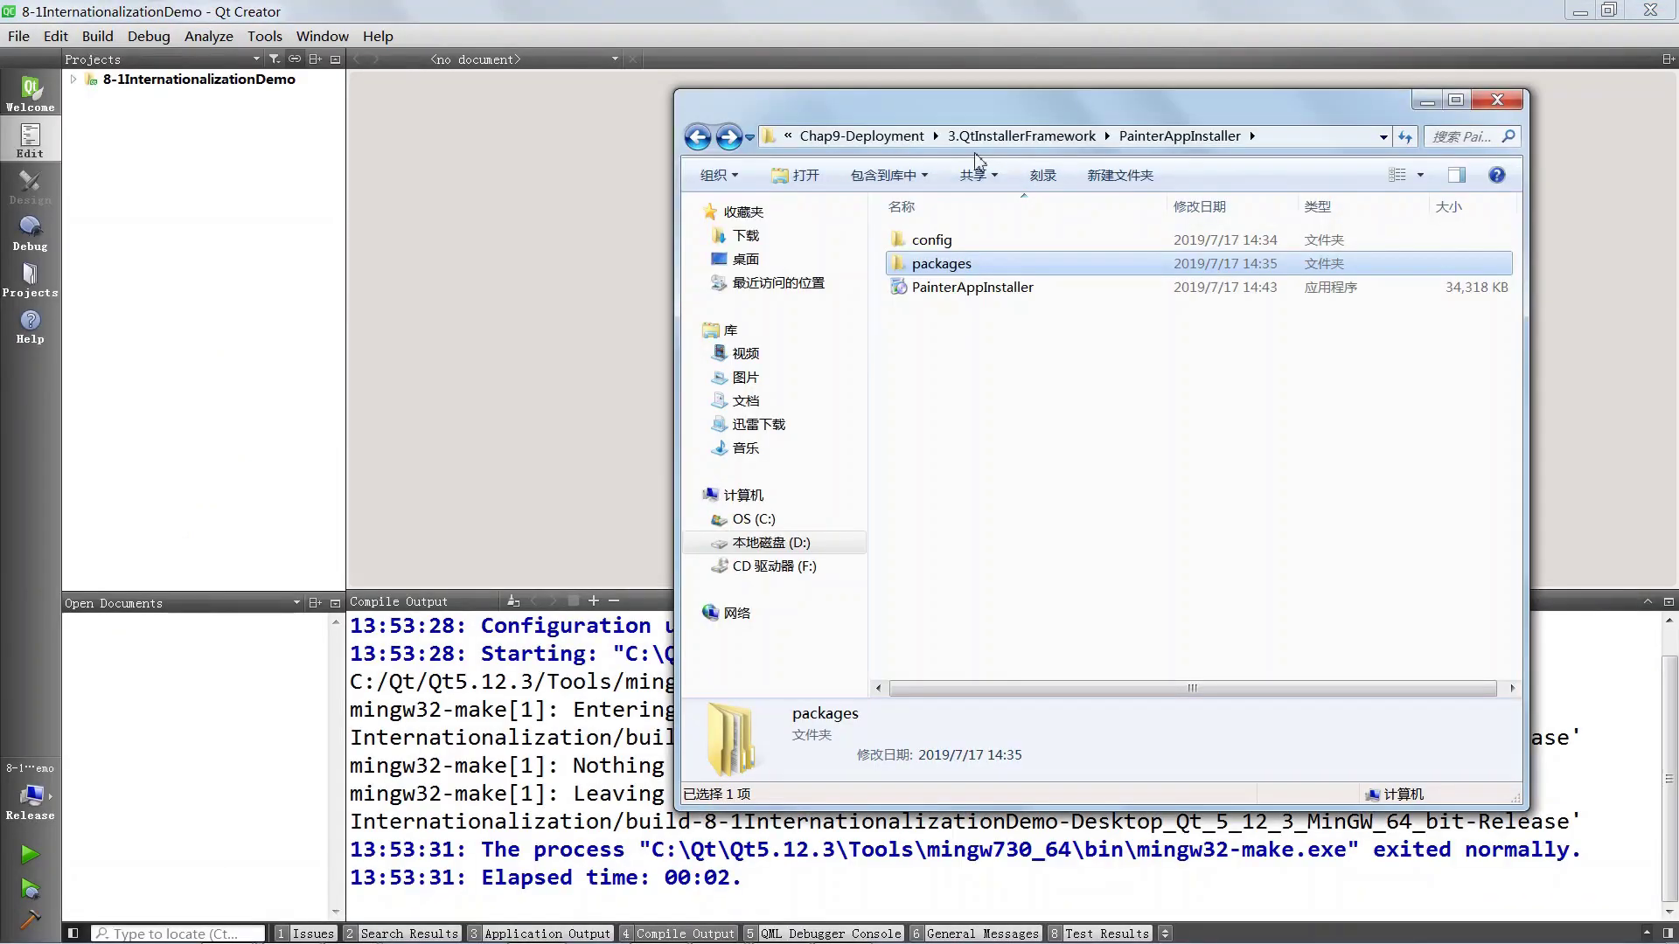
left_click_drag(1117, 113, 917, 104)
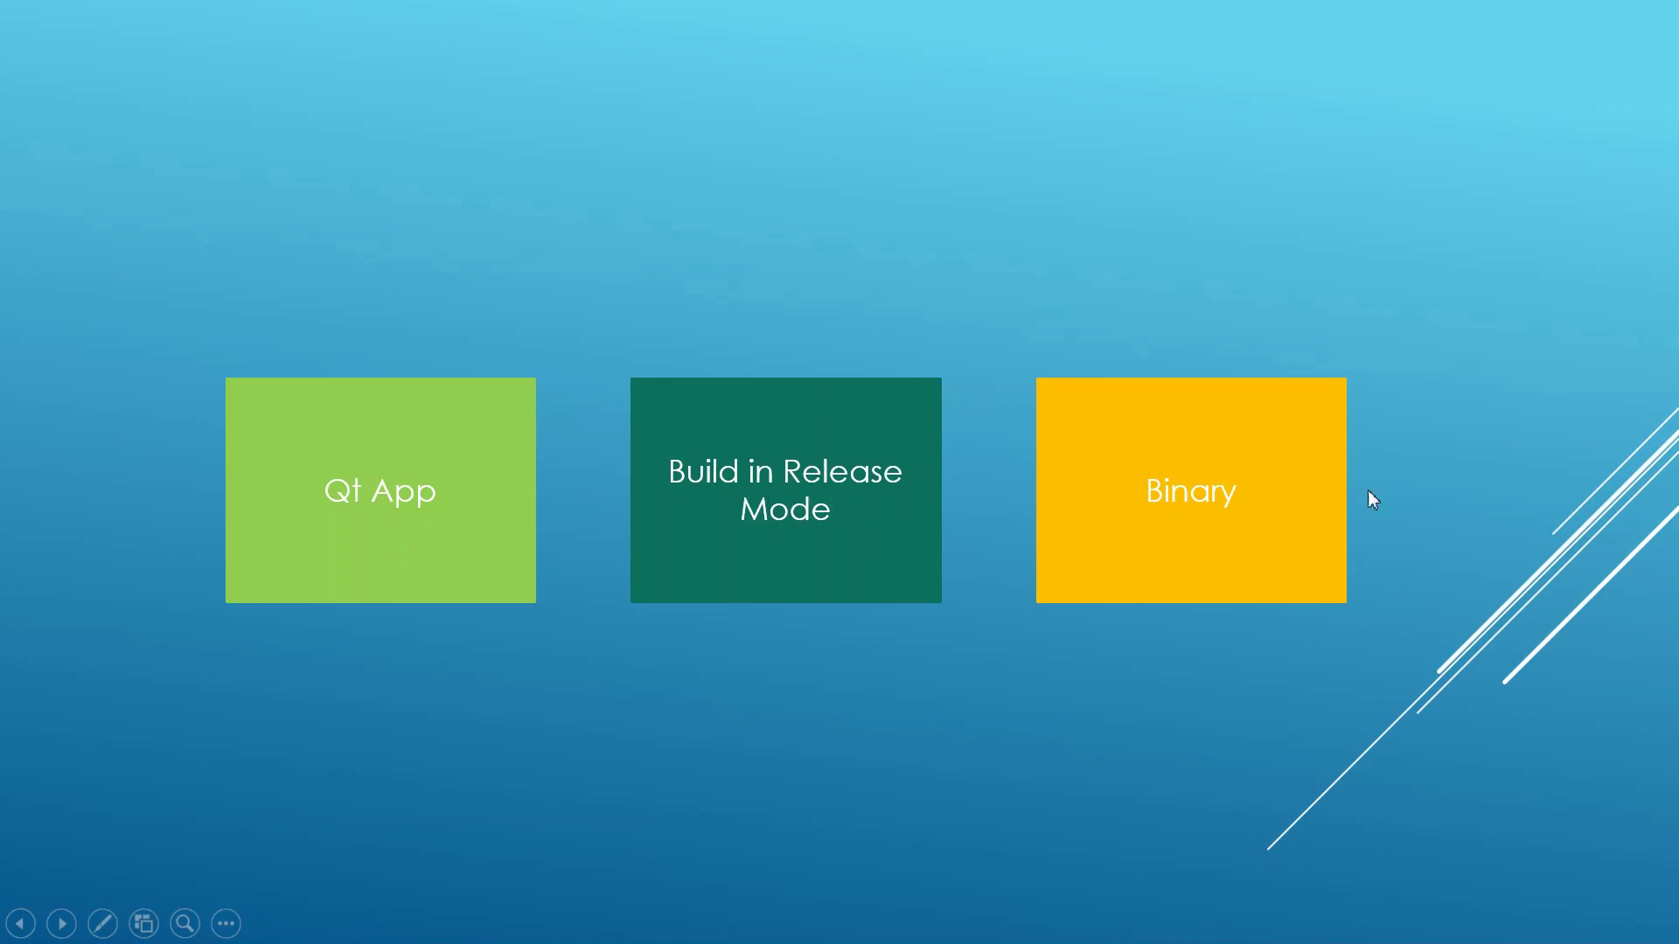
left_click(1266, 504)
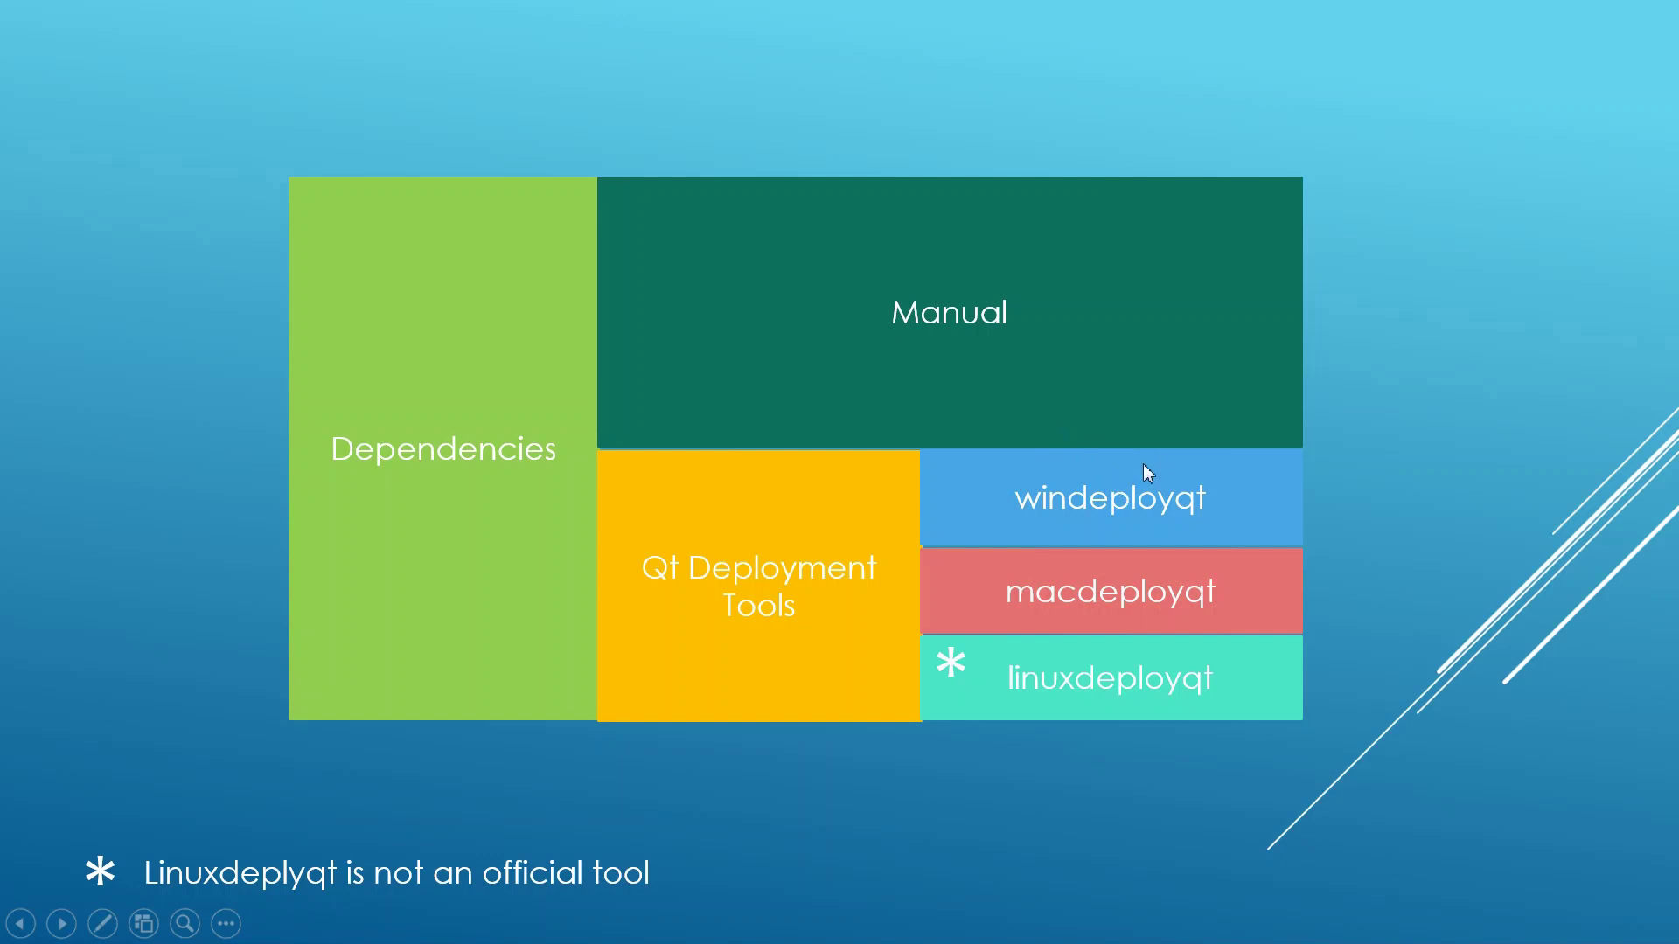
left_click(1210, 490)
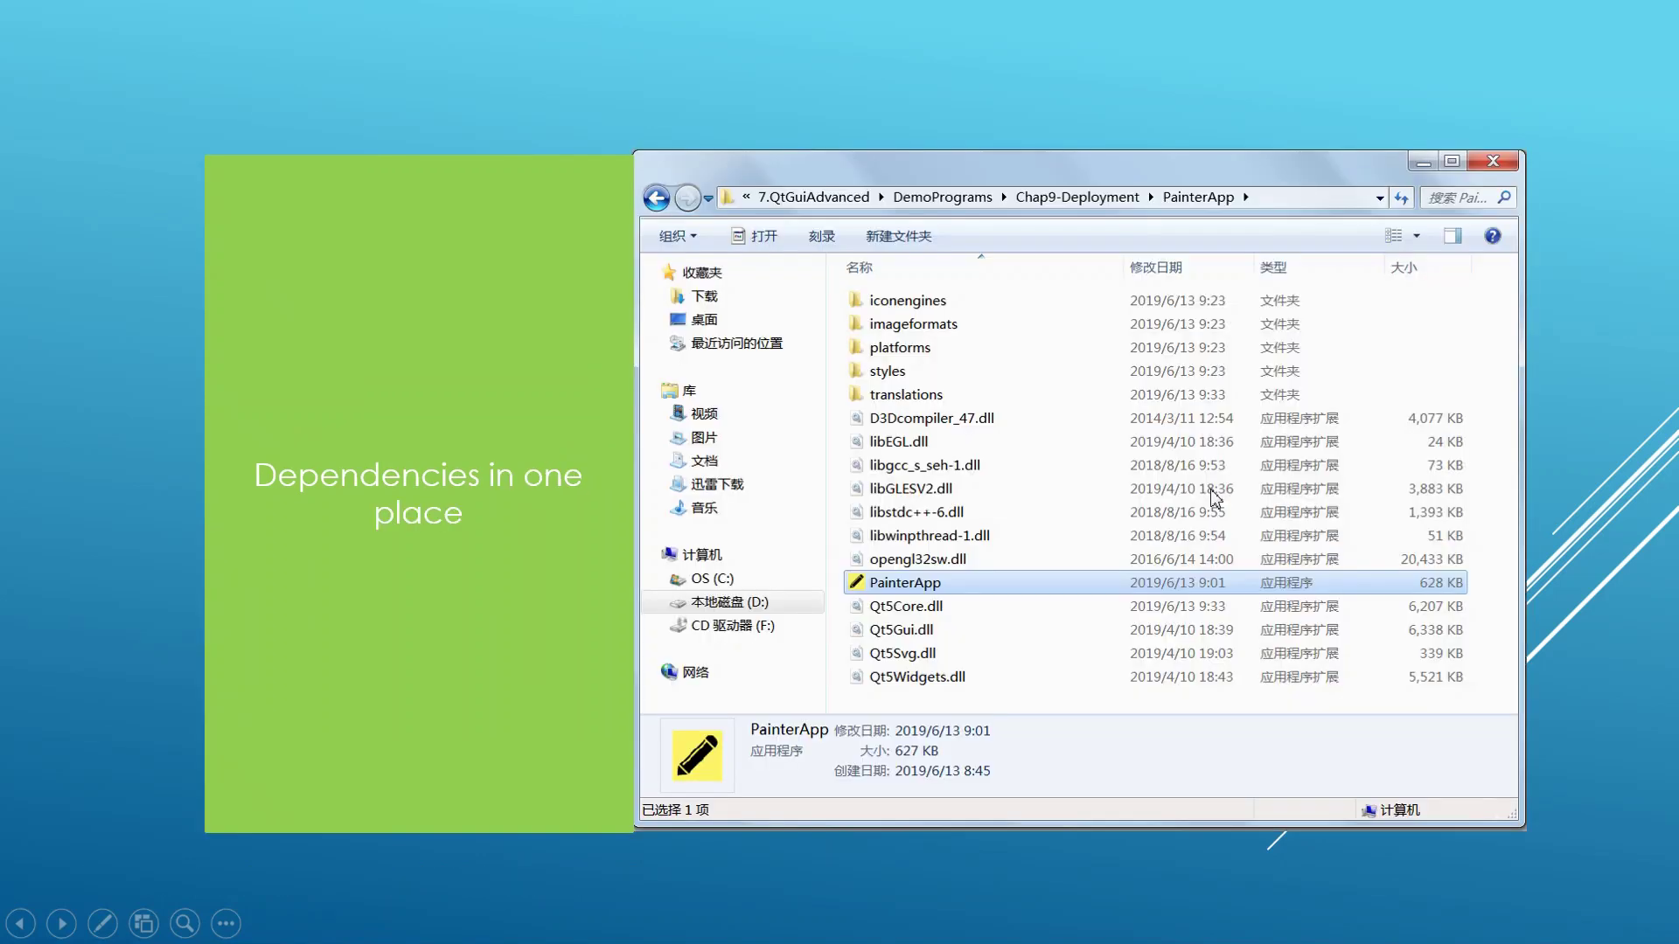